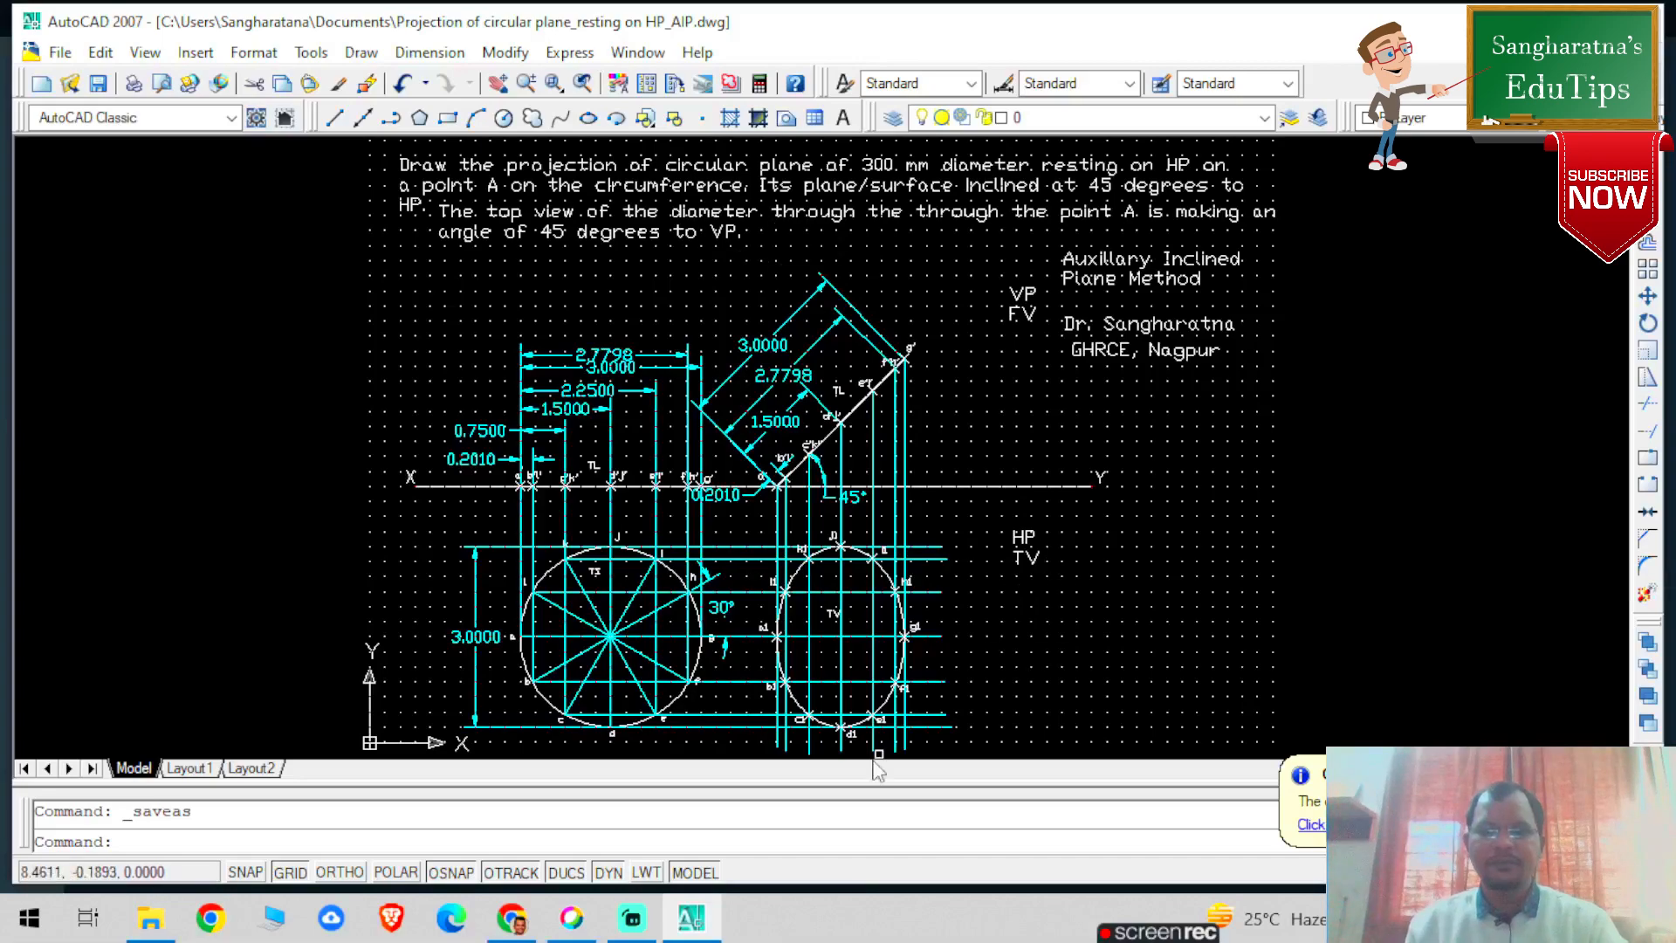
Draw a horizontal line about 2.88 units long with Ortho on, extending the ellipse's centre line outward beyond point g1
{"action": "scroll", "coordinate": [877, 770], "scroll_direction": "up", "scroll_amount": 4}
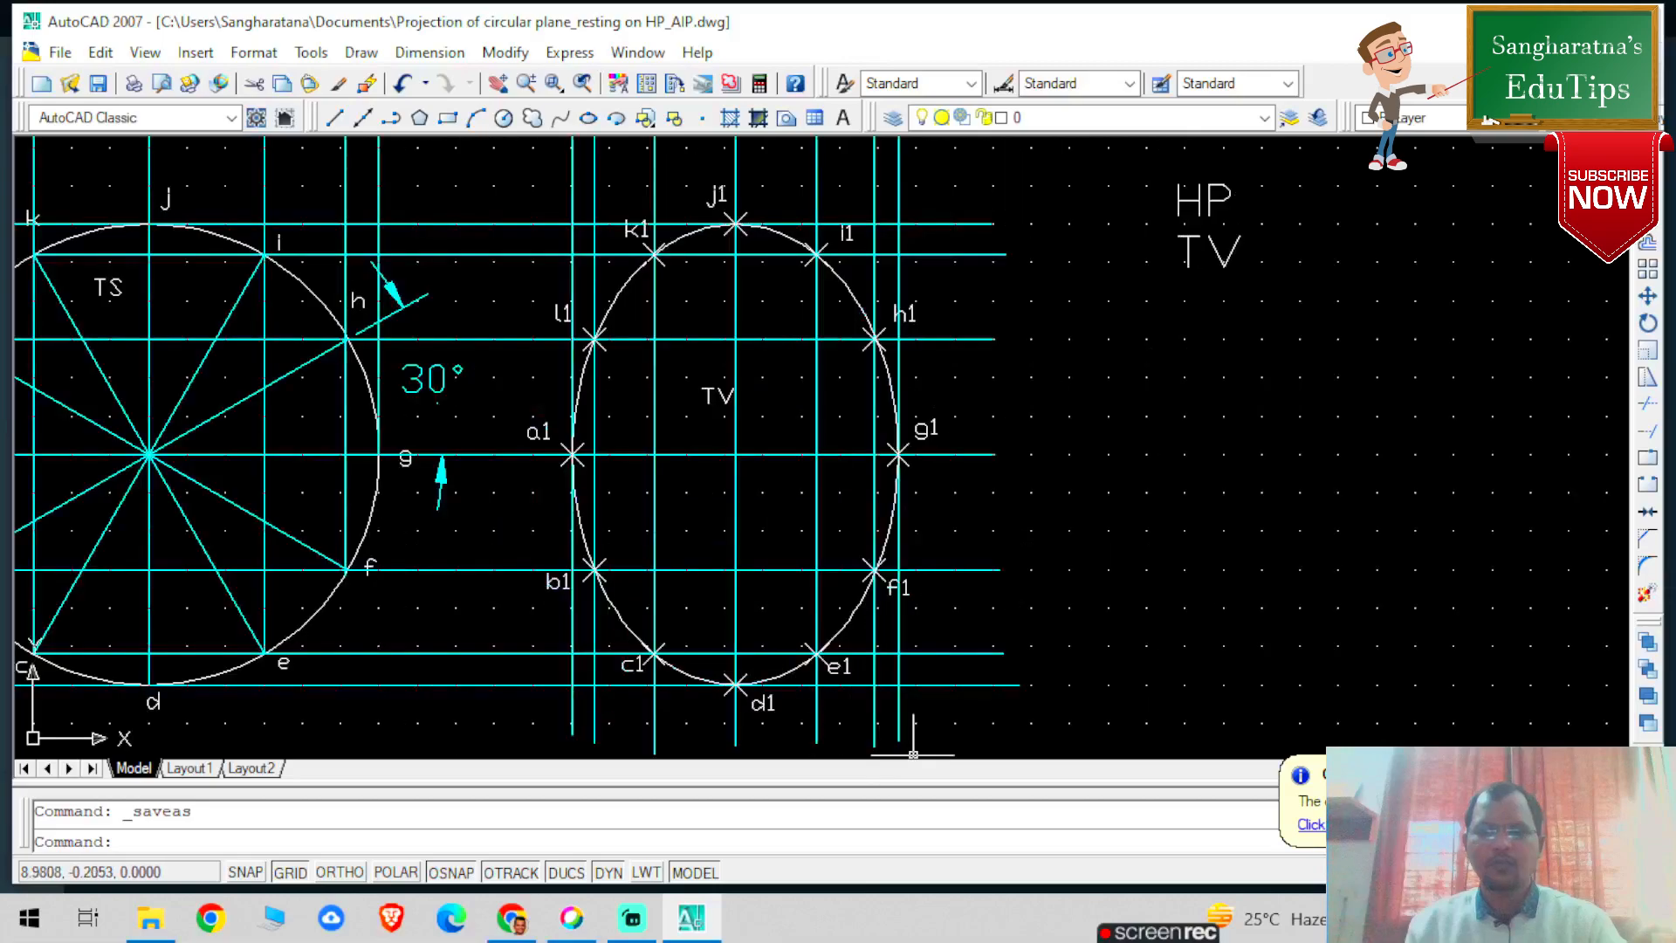
{"action": "scroll", "coordinate": [877, 770], "scroll_direction": "down", "scroll_amount": 2}
{"action": "scroll", "coordinate": [961, 681], "scroll_direction": "up", "scroll_amount": 3}
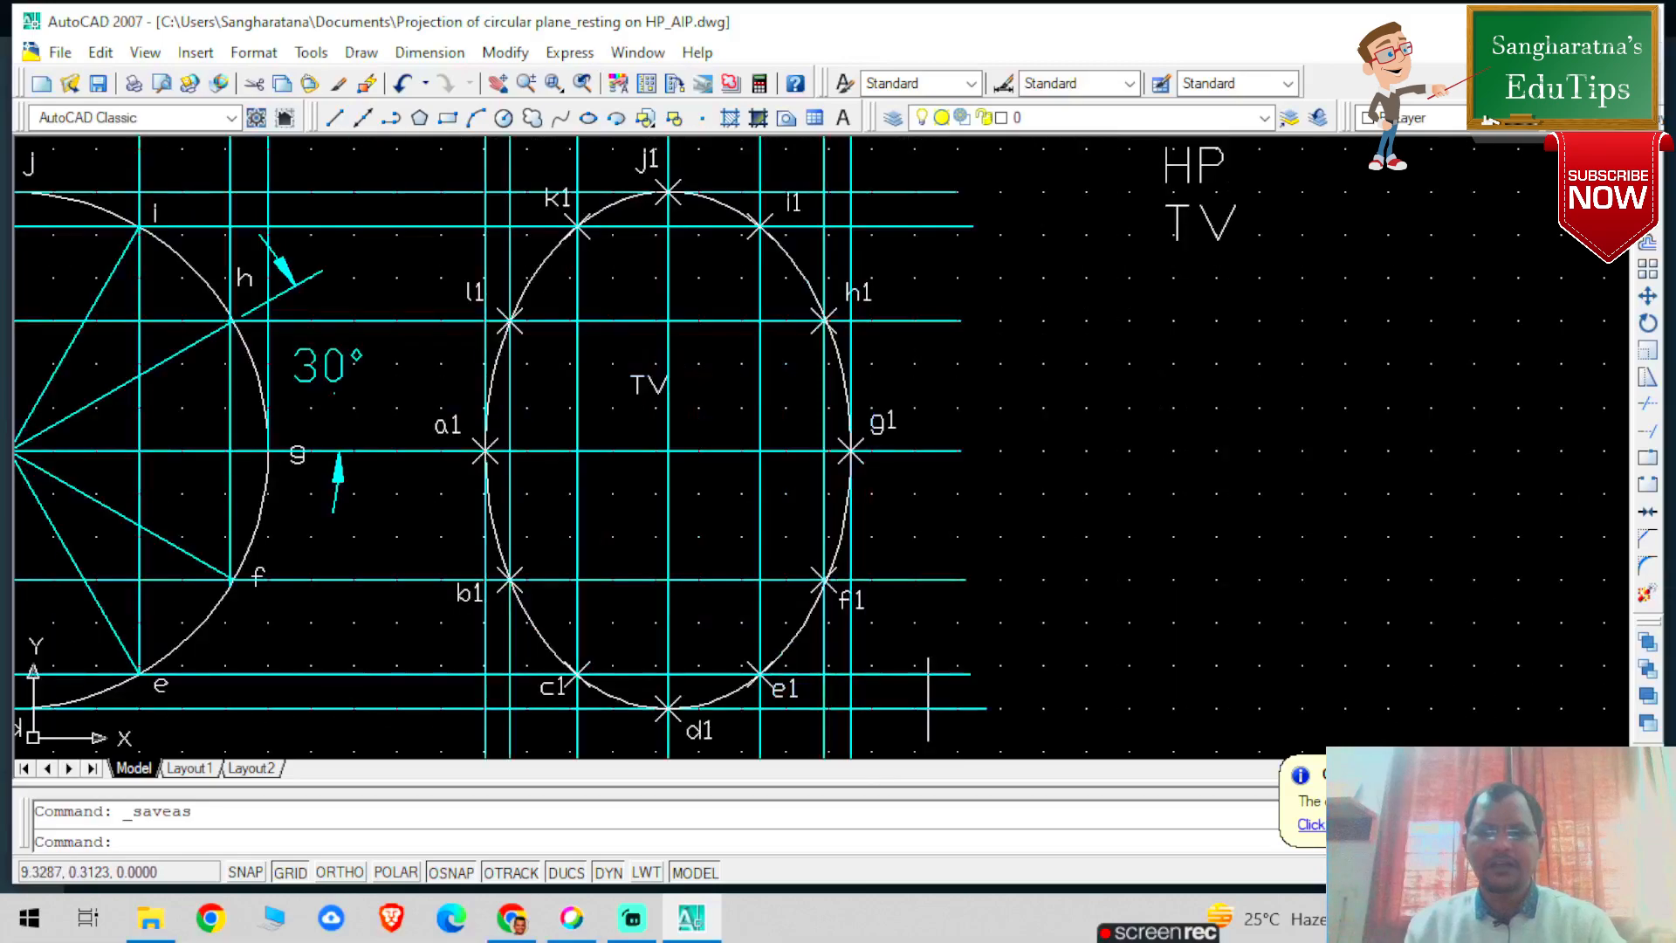
{"action": "scroll", "coordinate": [905, 729], "scroll_direction": "down", "scroll_amount": 6}
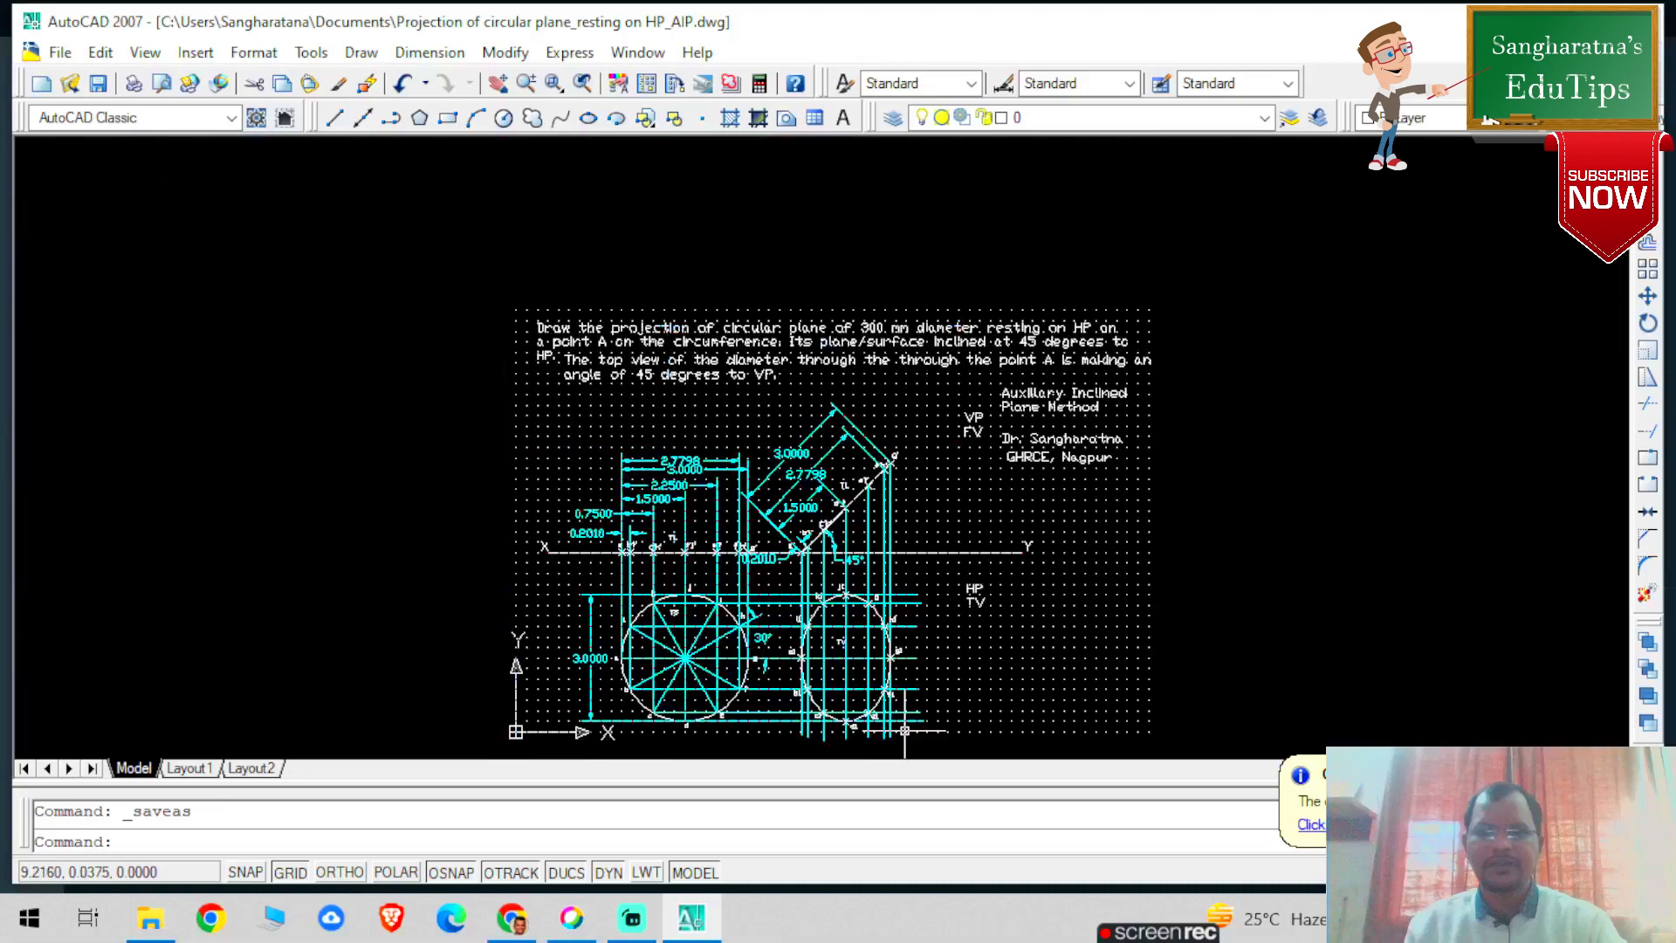
{"action": "scroll", "coordinate": [905, 730], "scroll_direction": "up", "scroll_amount": 6}
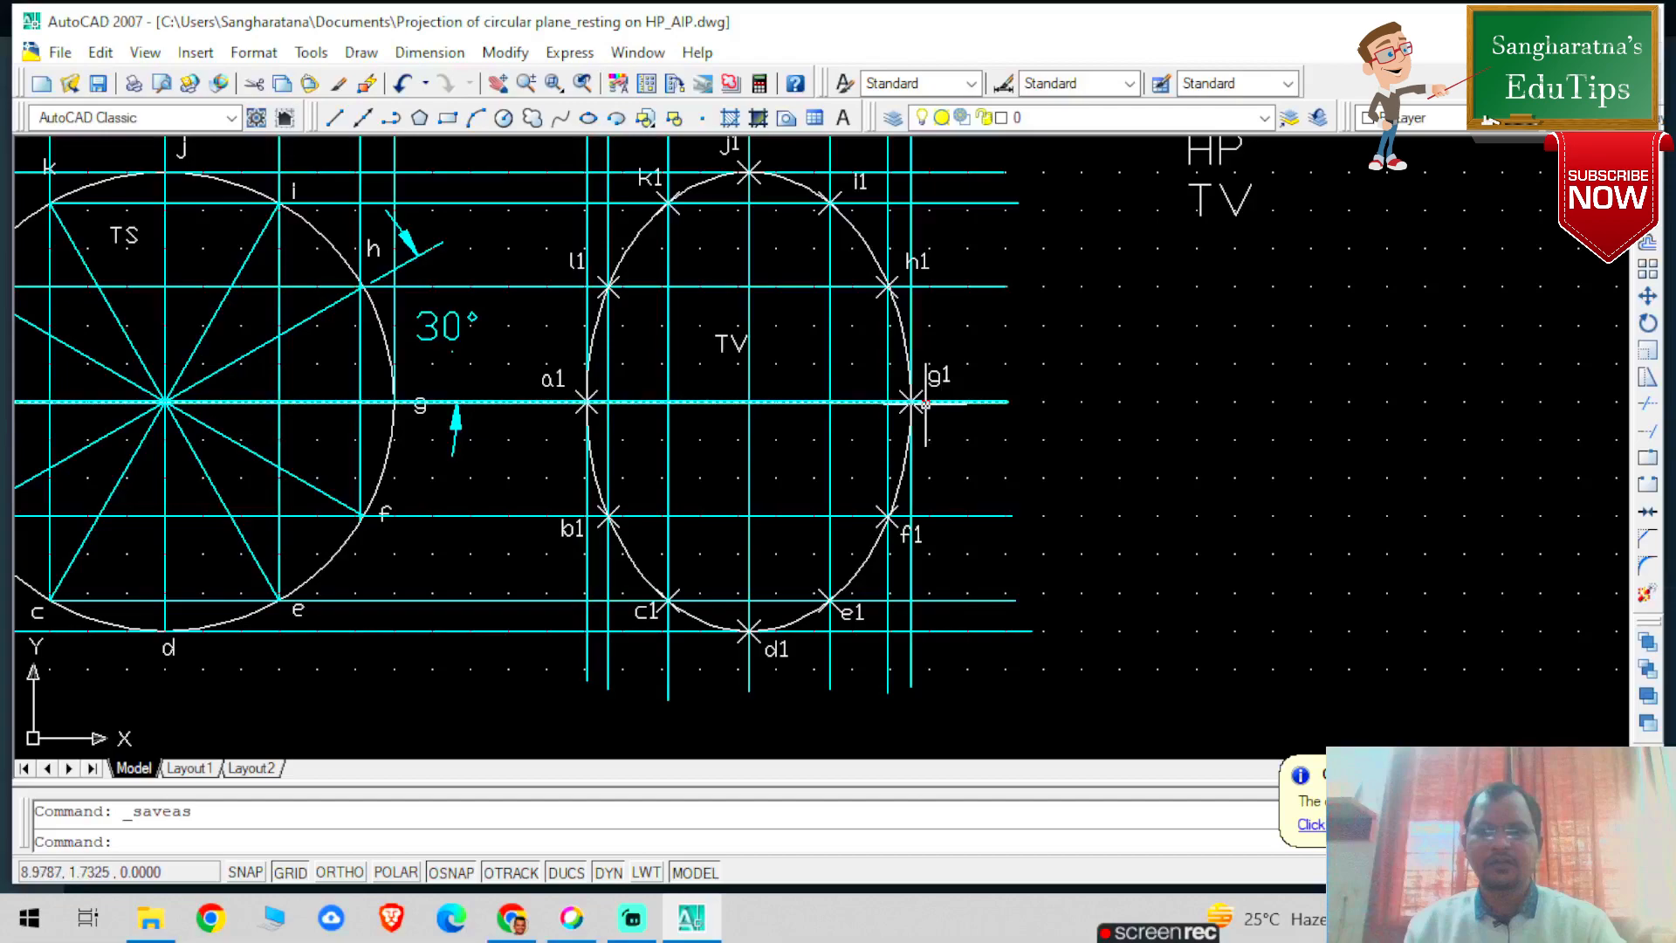
{"action": "left_click", "coordinate": [334, 117]}
{"action": "left_click", "coordinate": [911, 402]}
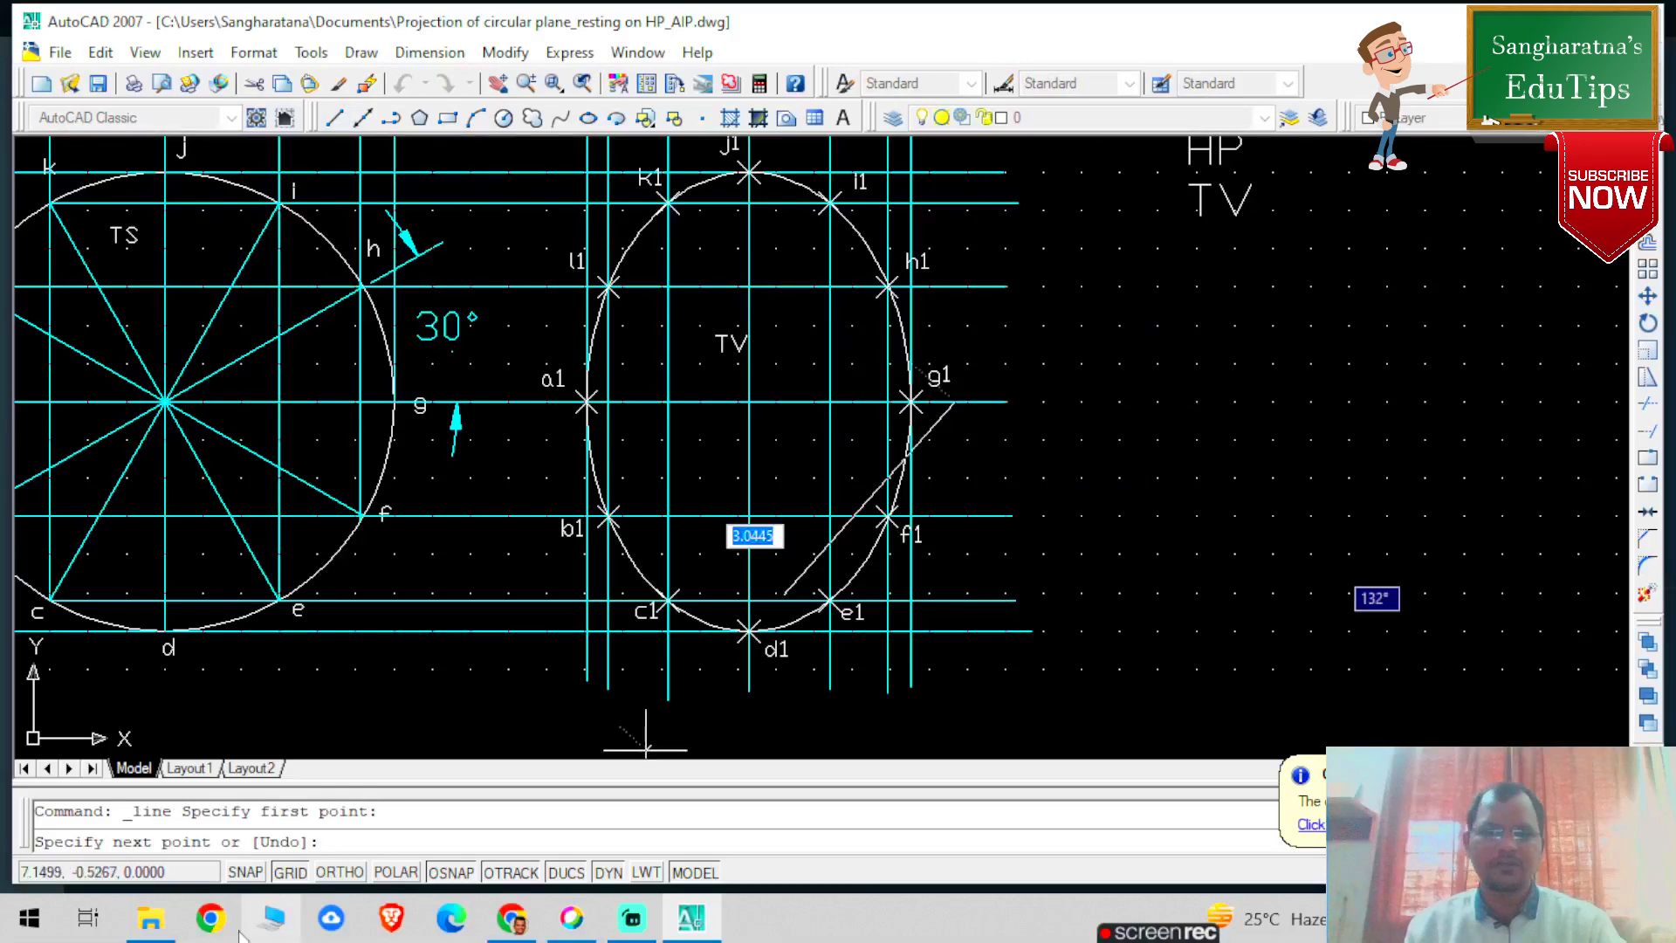
{"action": "key", "text": "F8"}
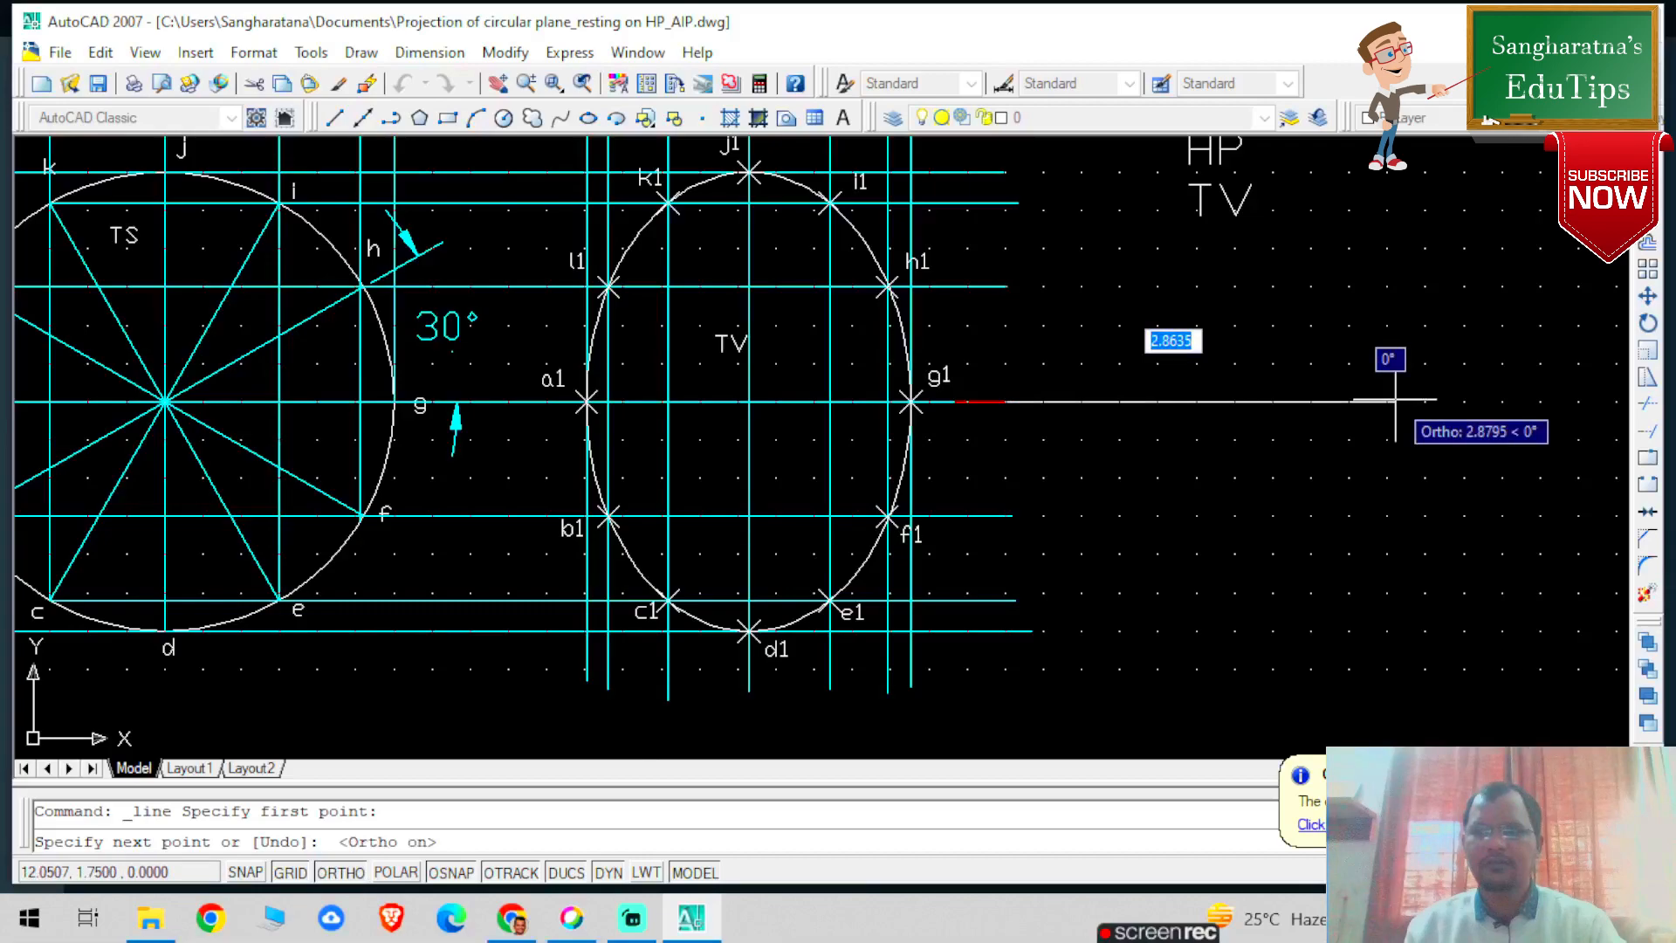
{"action": "left_click", "coordinate": [1395, 401]}
{"action": "key", "text": "Escape"}
Set the colour of the horizontal line extending from g1 to Cyan
{"action": "left_click", "coordinate": [1260, 402]}
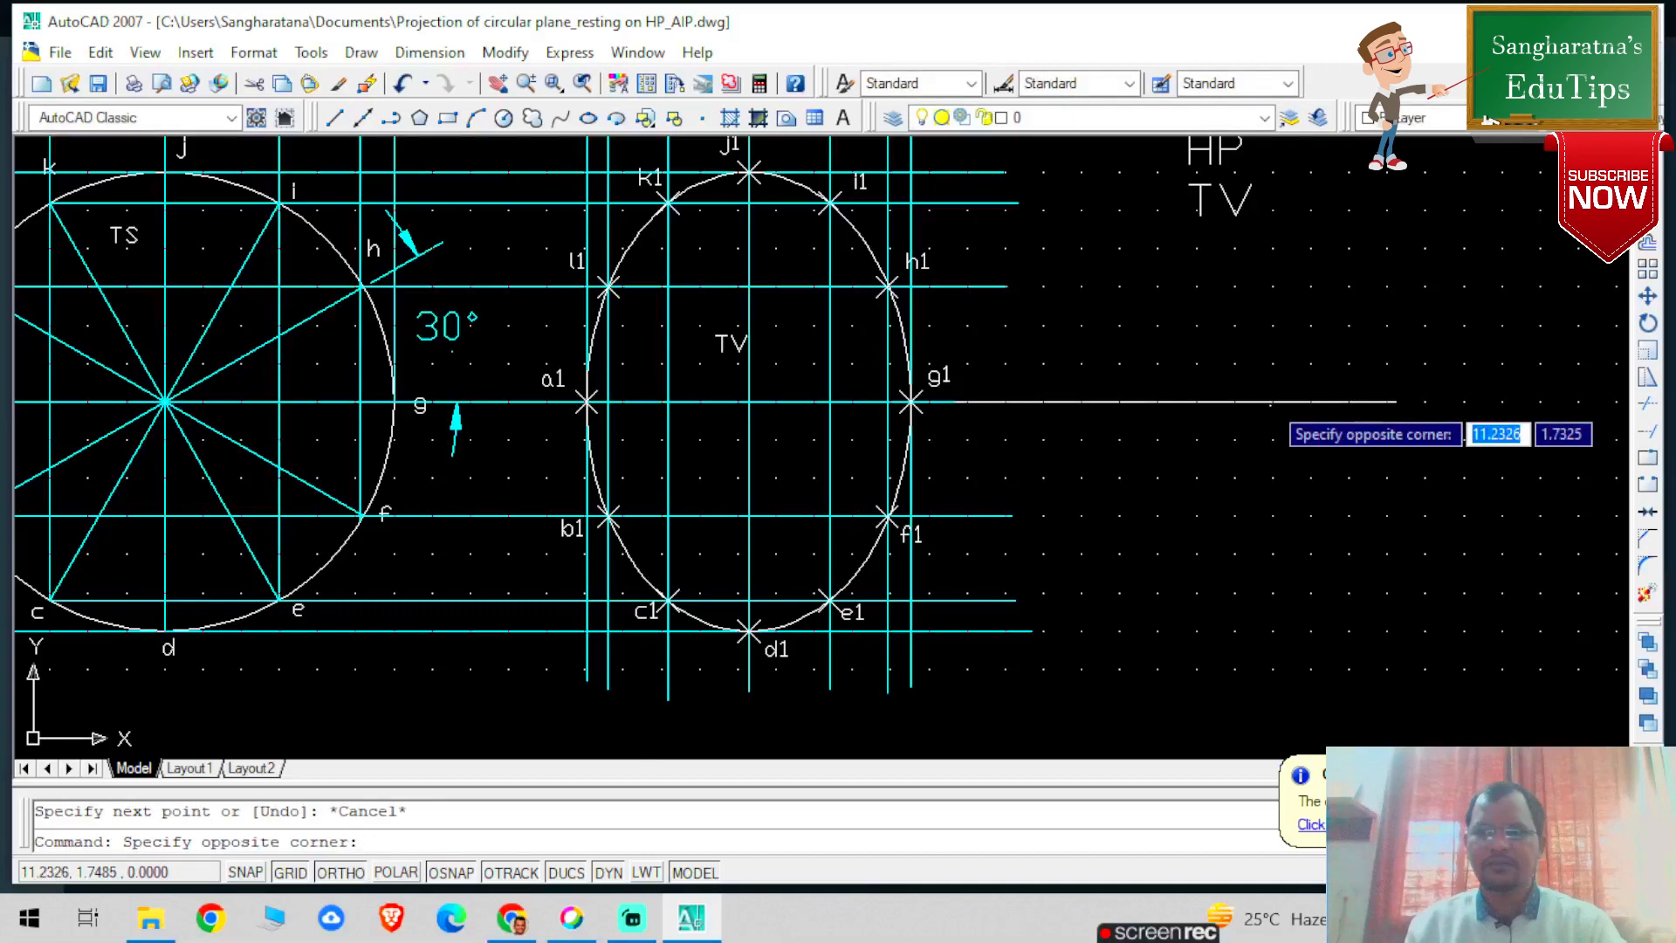
{"action": "left_click", "coordinate": [1353, 141]}
{"action": "left_click", "coordinate": [1406, 117]}
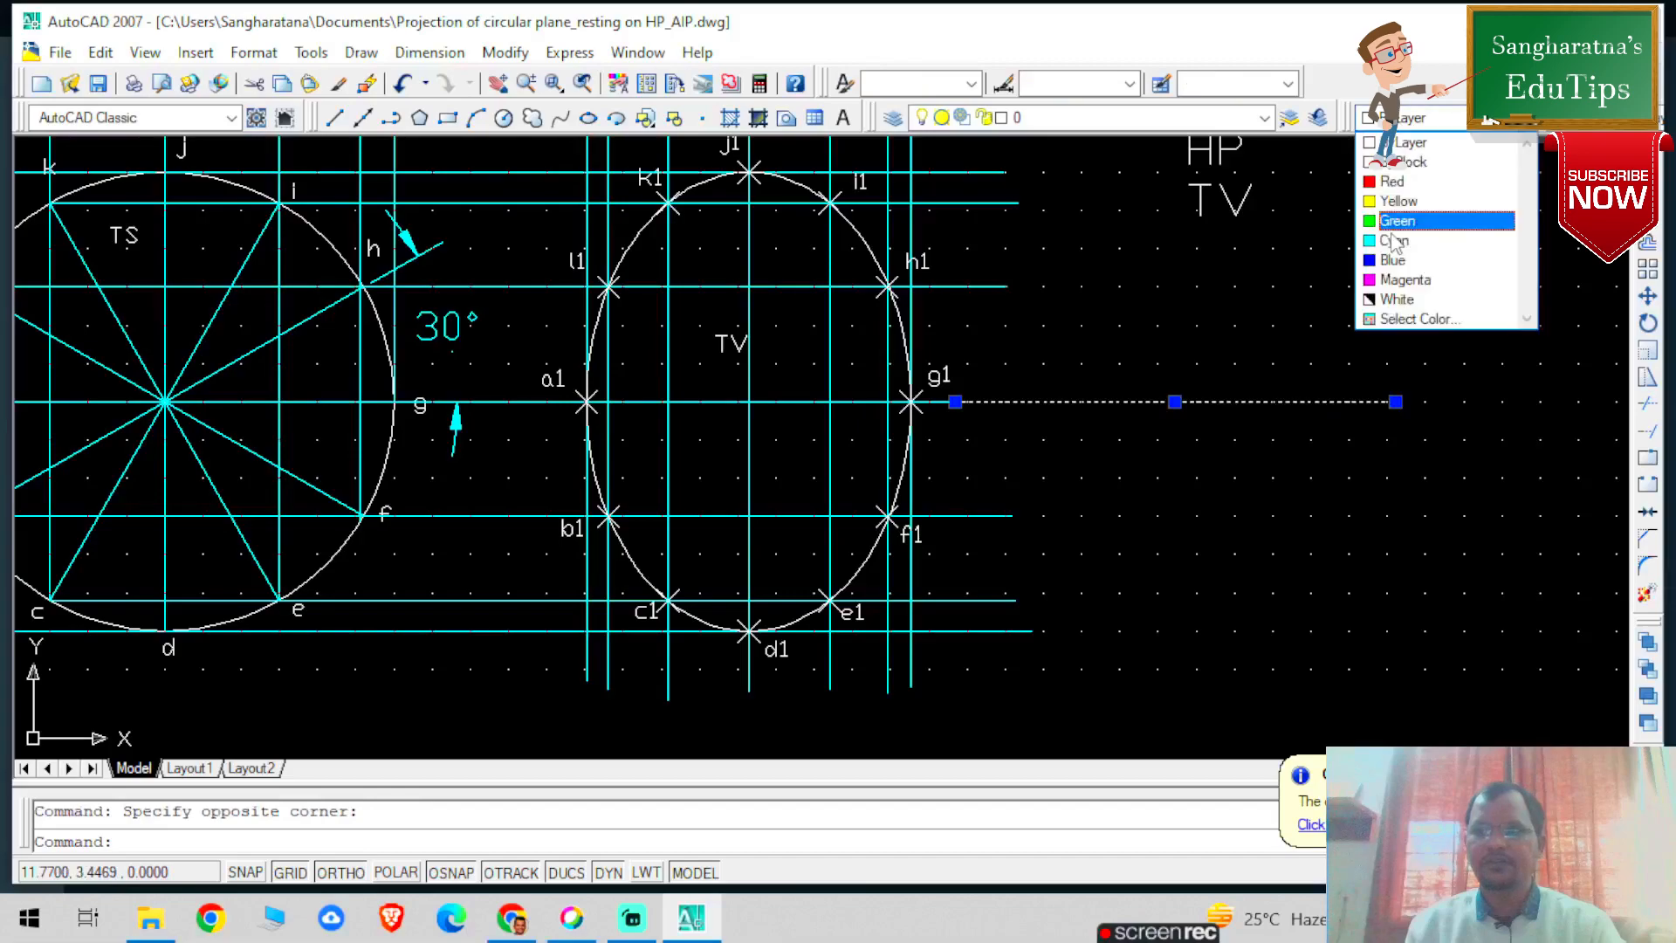
{"action": "left_click", "coordinate": [1394, 241]}
{"action": "key", "text": "Escape"}
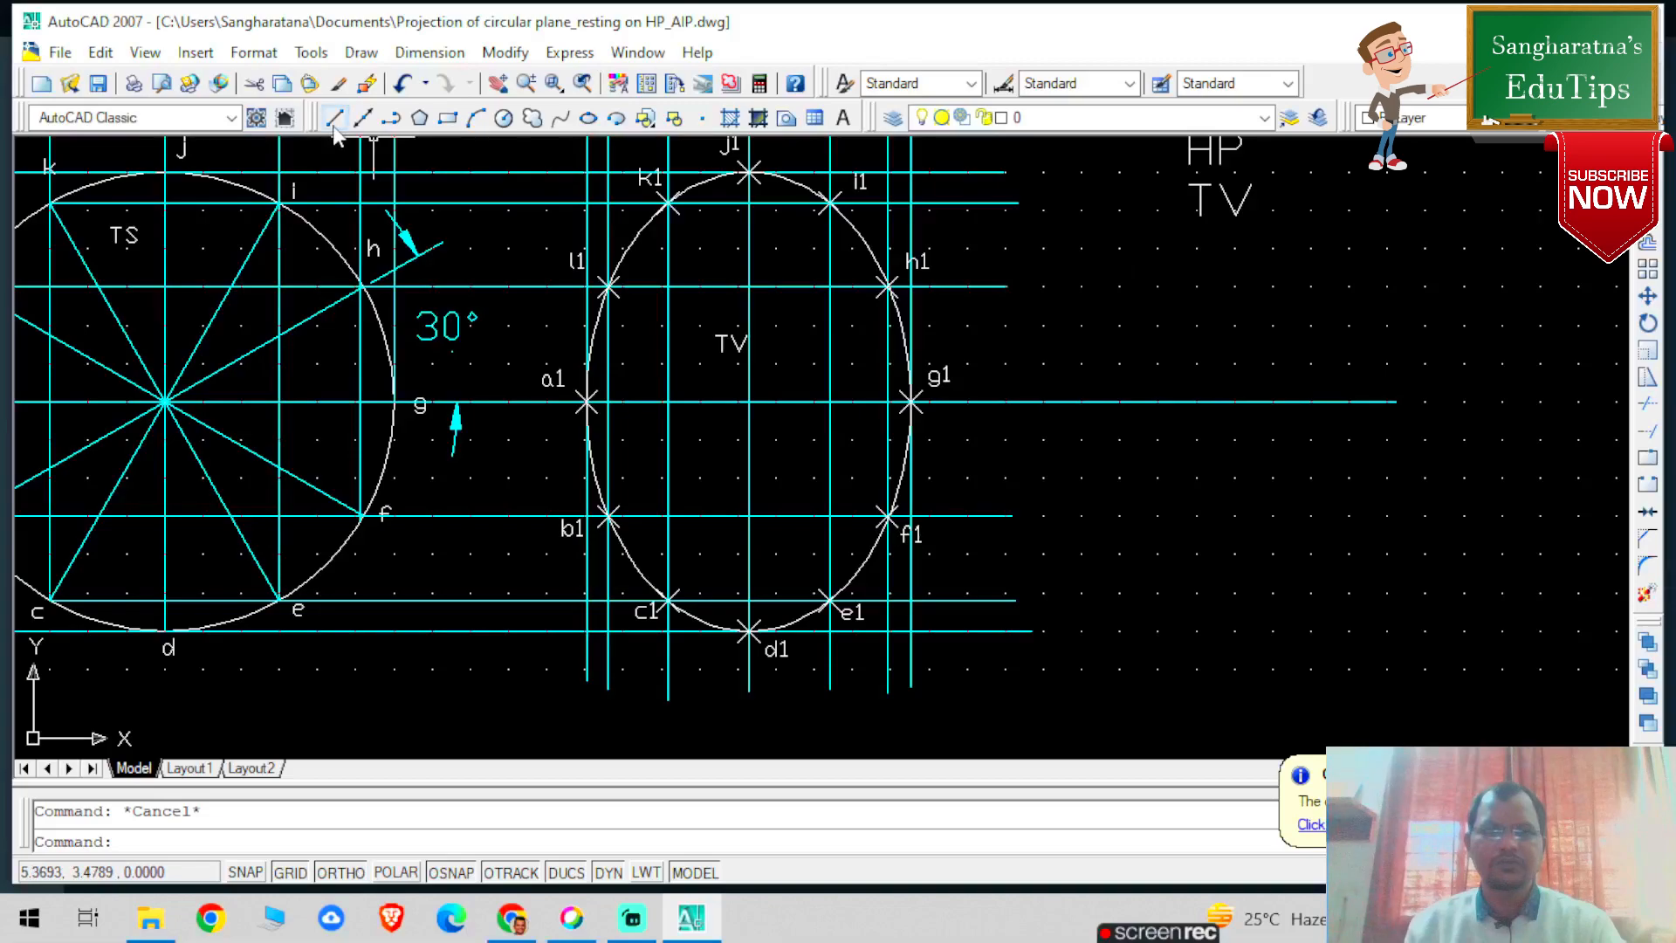
Try to draw an inclined line from below the top view with 45 entered as its length, and undo it
{"action": "scroll", "coordinate": [826, 744], "scroll_direction": "down", "scroll_amount": 1}
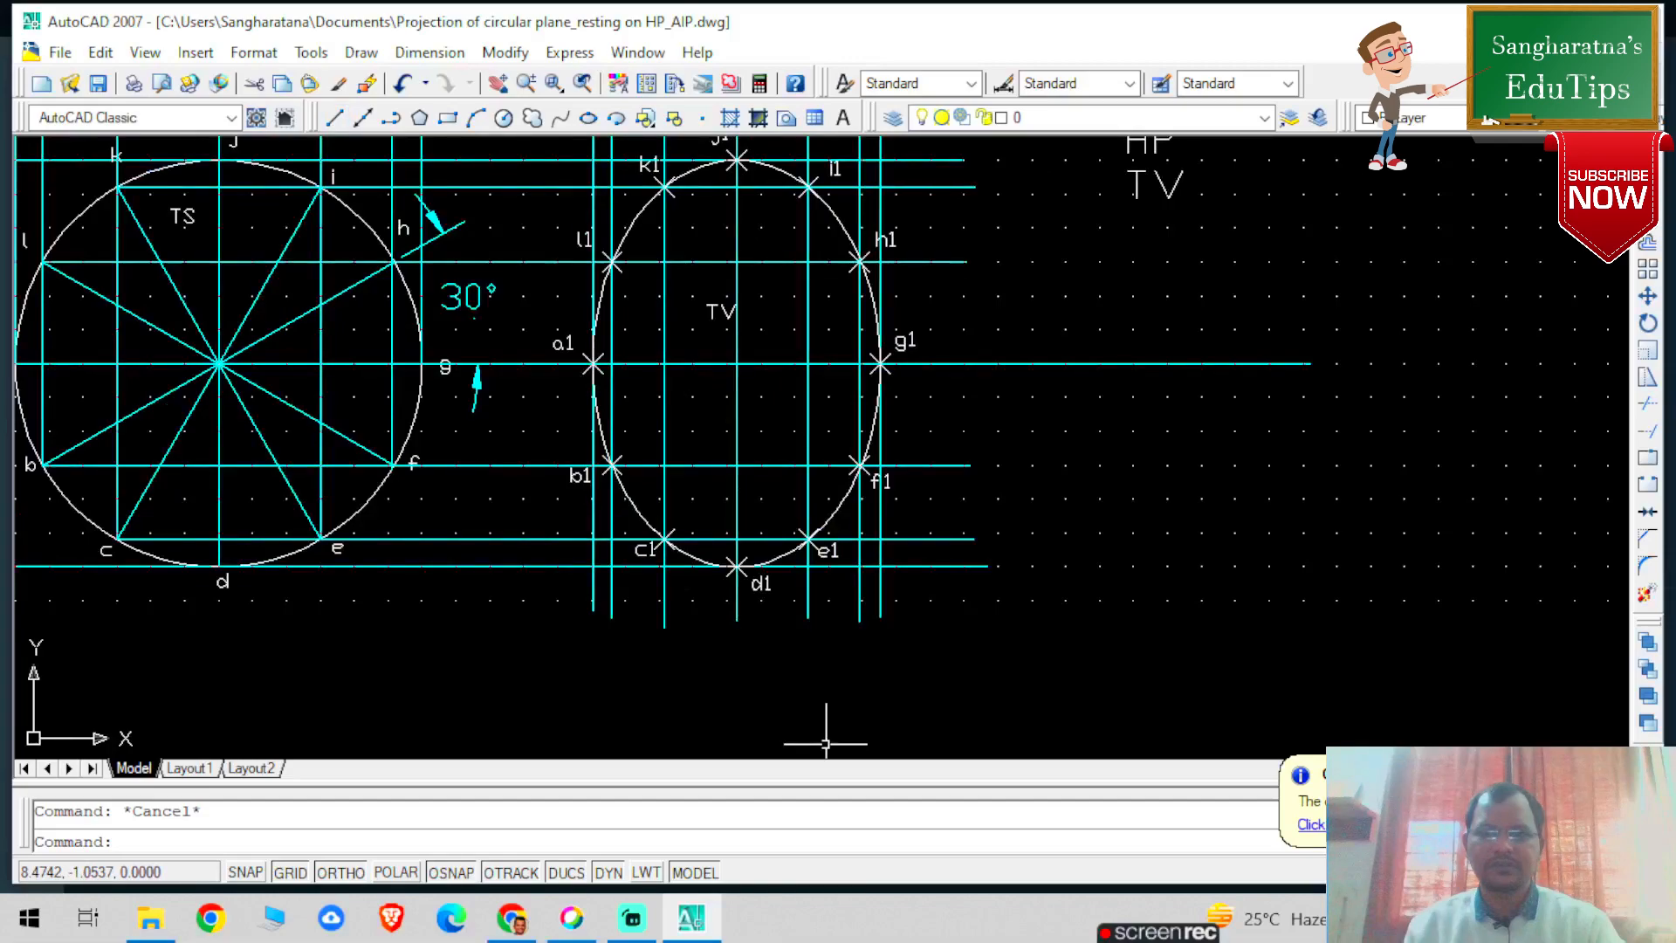
{"action": "scroll", "coordinate": [826, 744], "scroll_direction": "down", "scroll_amount": 1}
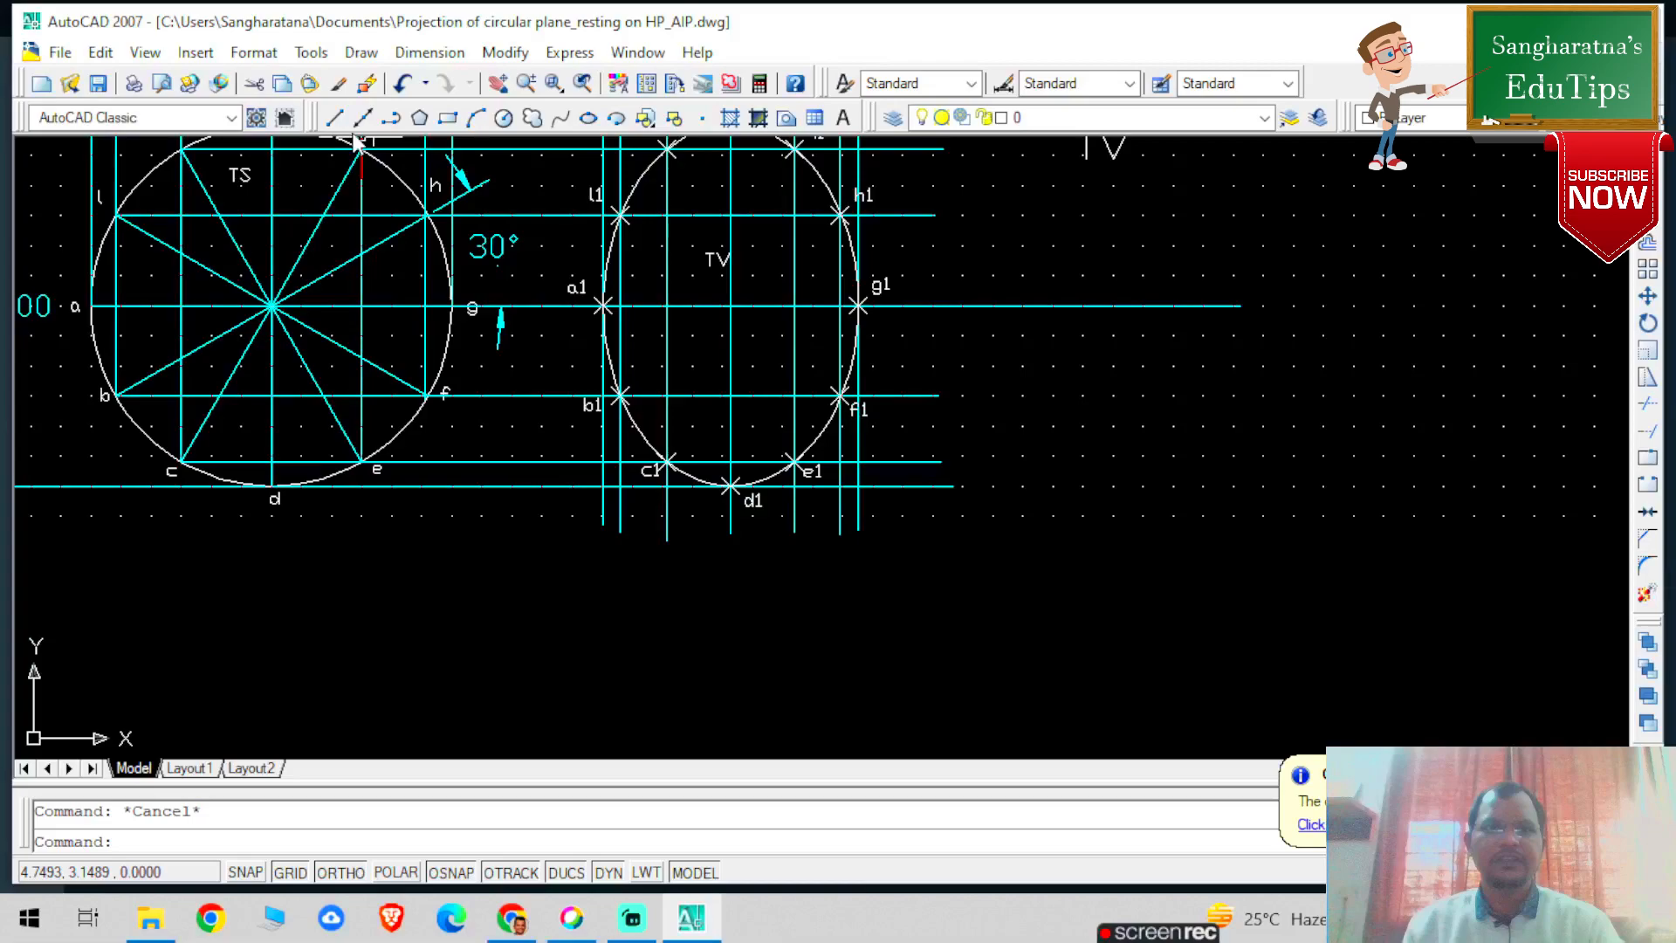
{"action": "left_click", "coordinate": [334, 117]}
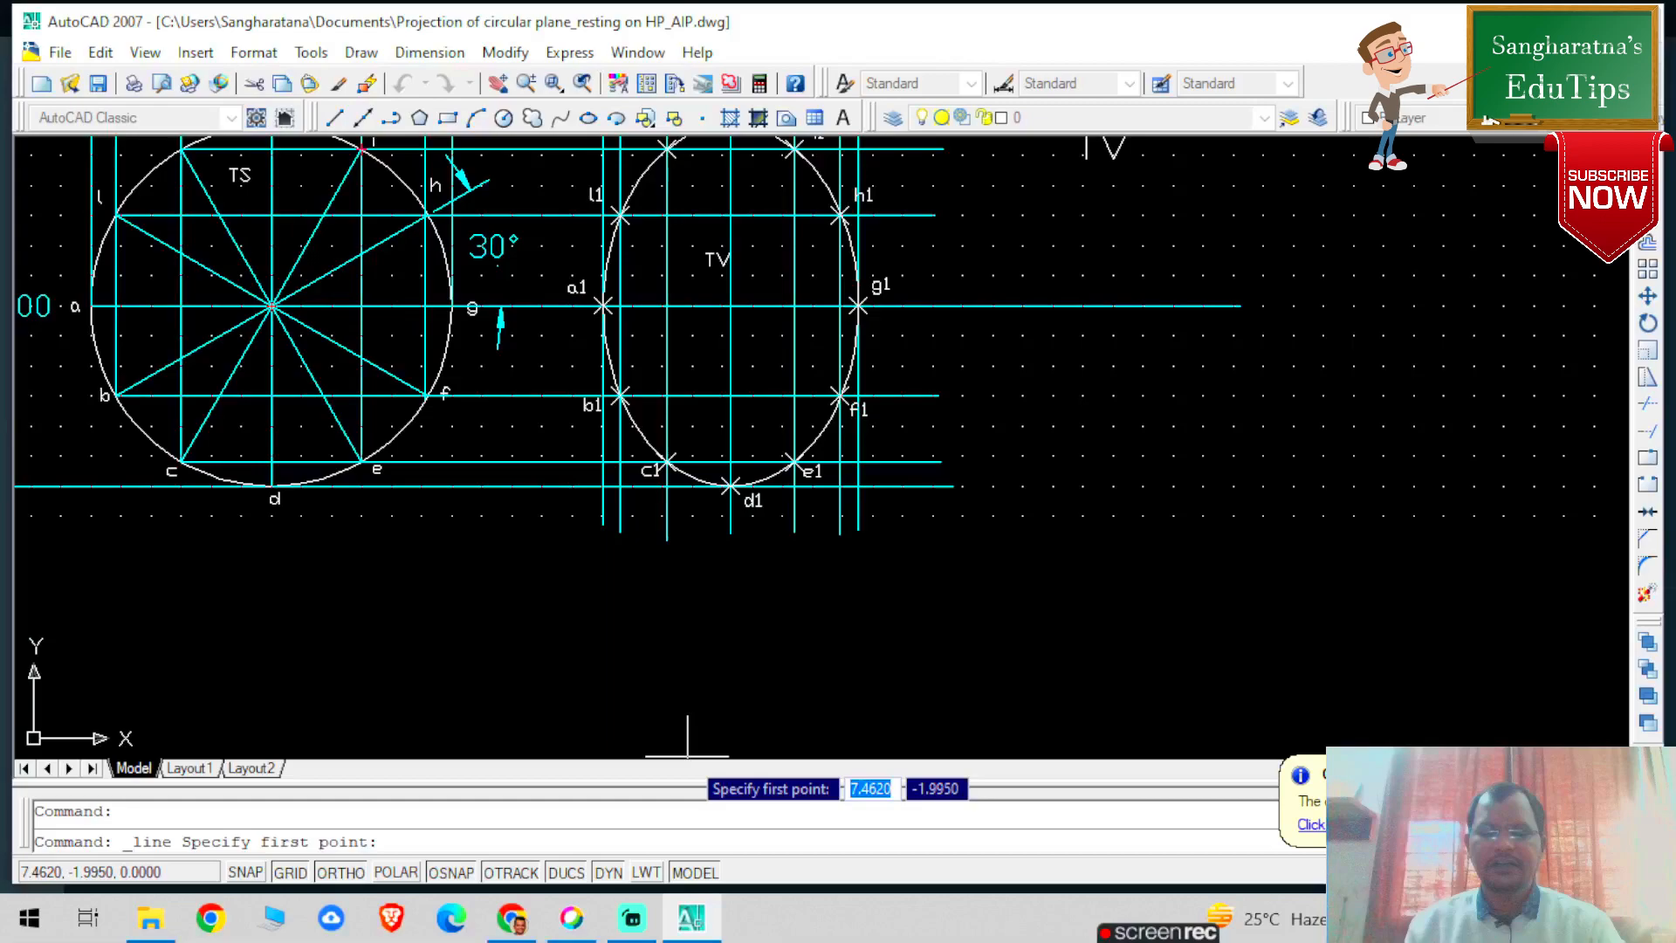
{"action": "left_click", "coordinate": [687, 756]}
{"action": "key", "text": "F8"}
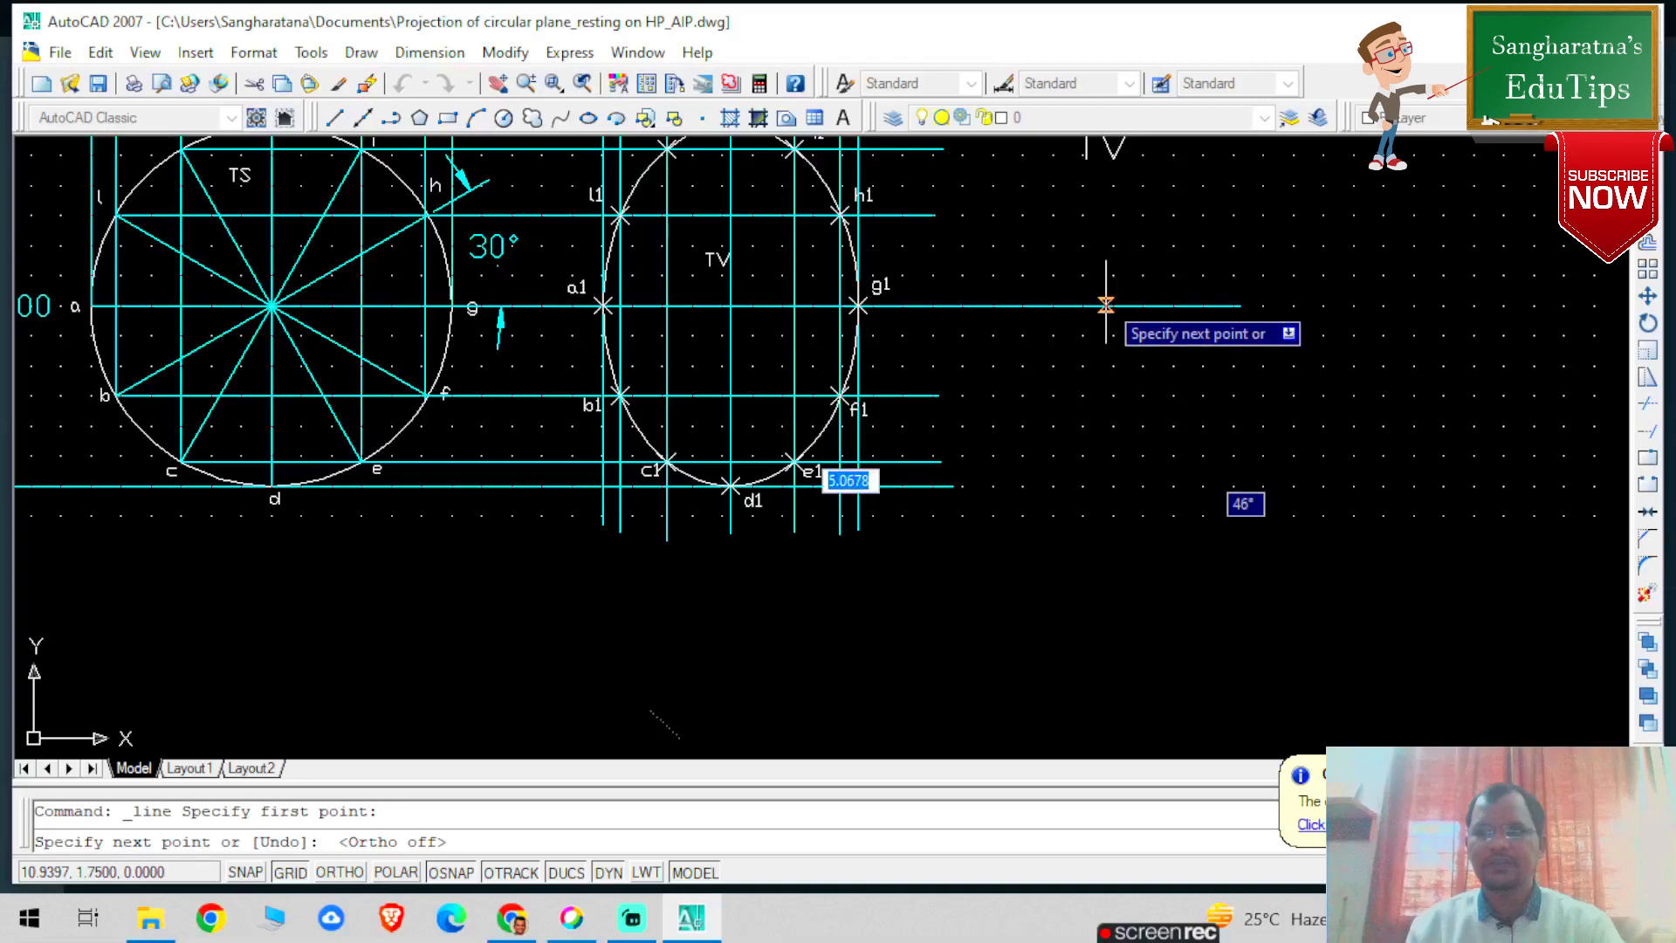
{"action": "type", "text": "45"}
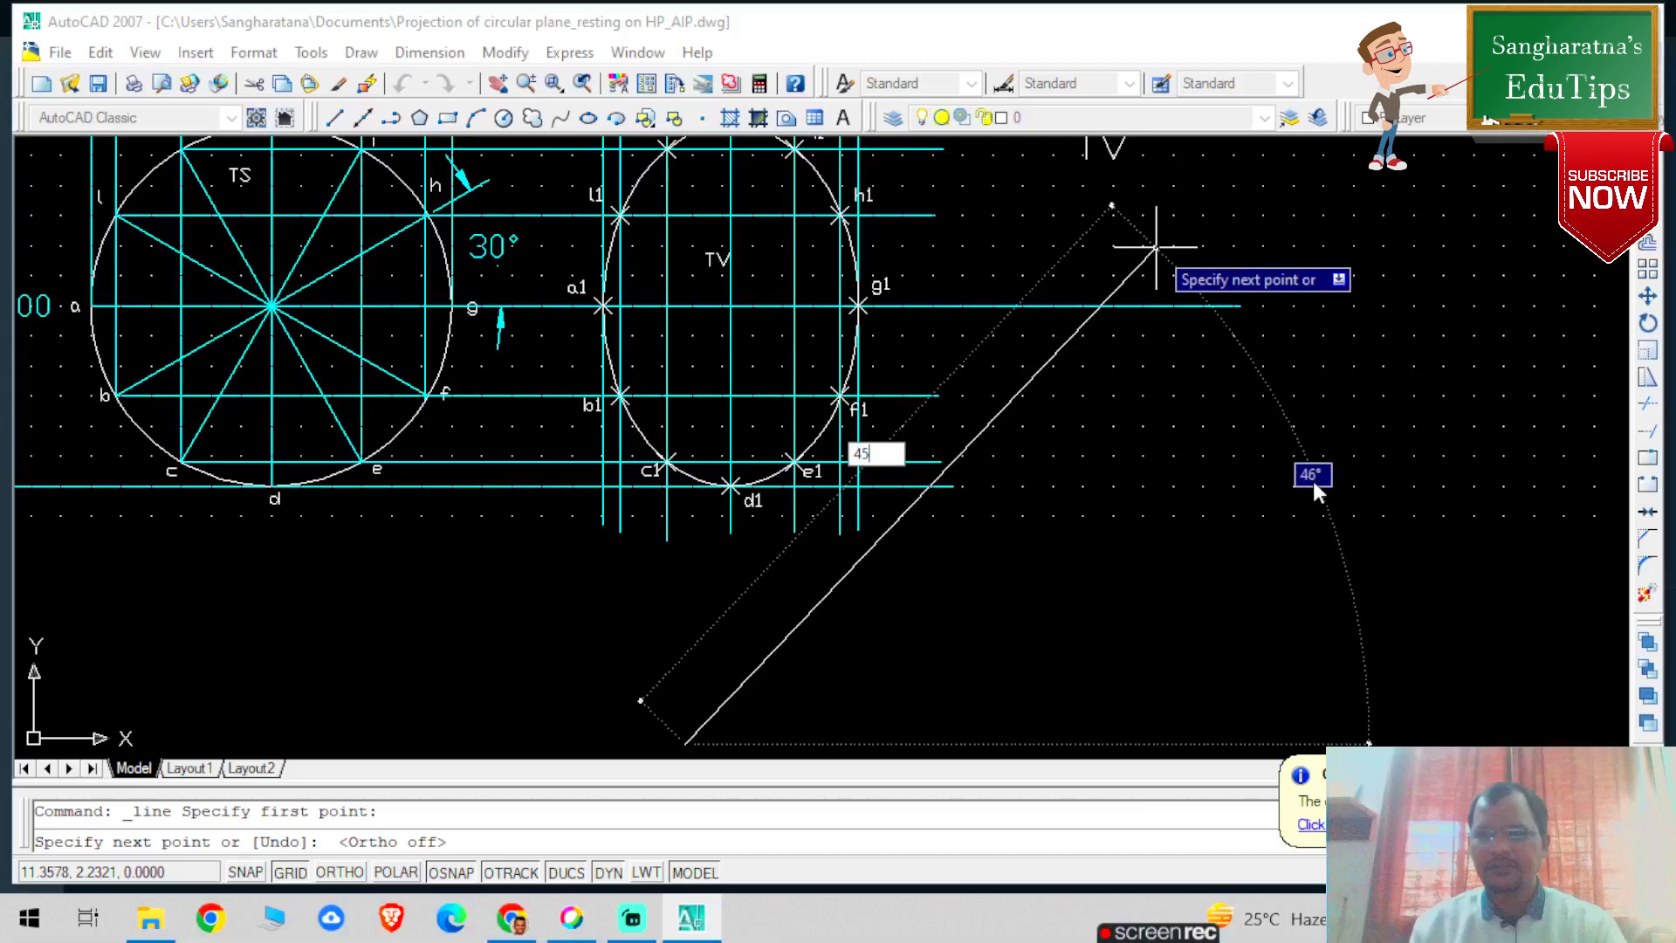
{"action": "key", "text": "ctrl+z"}
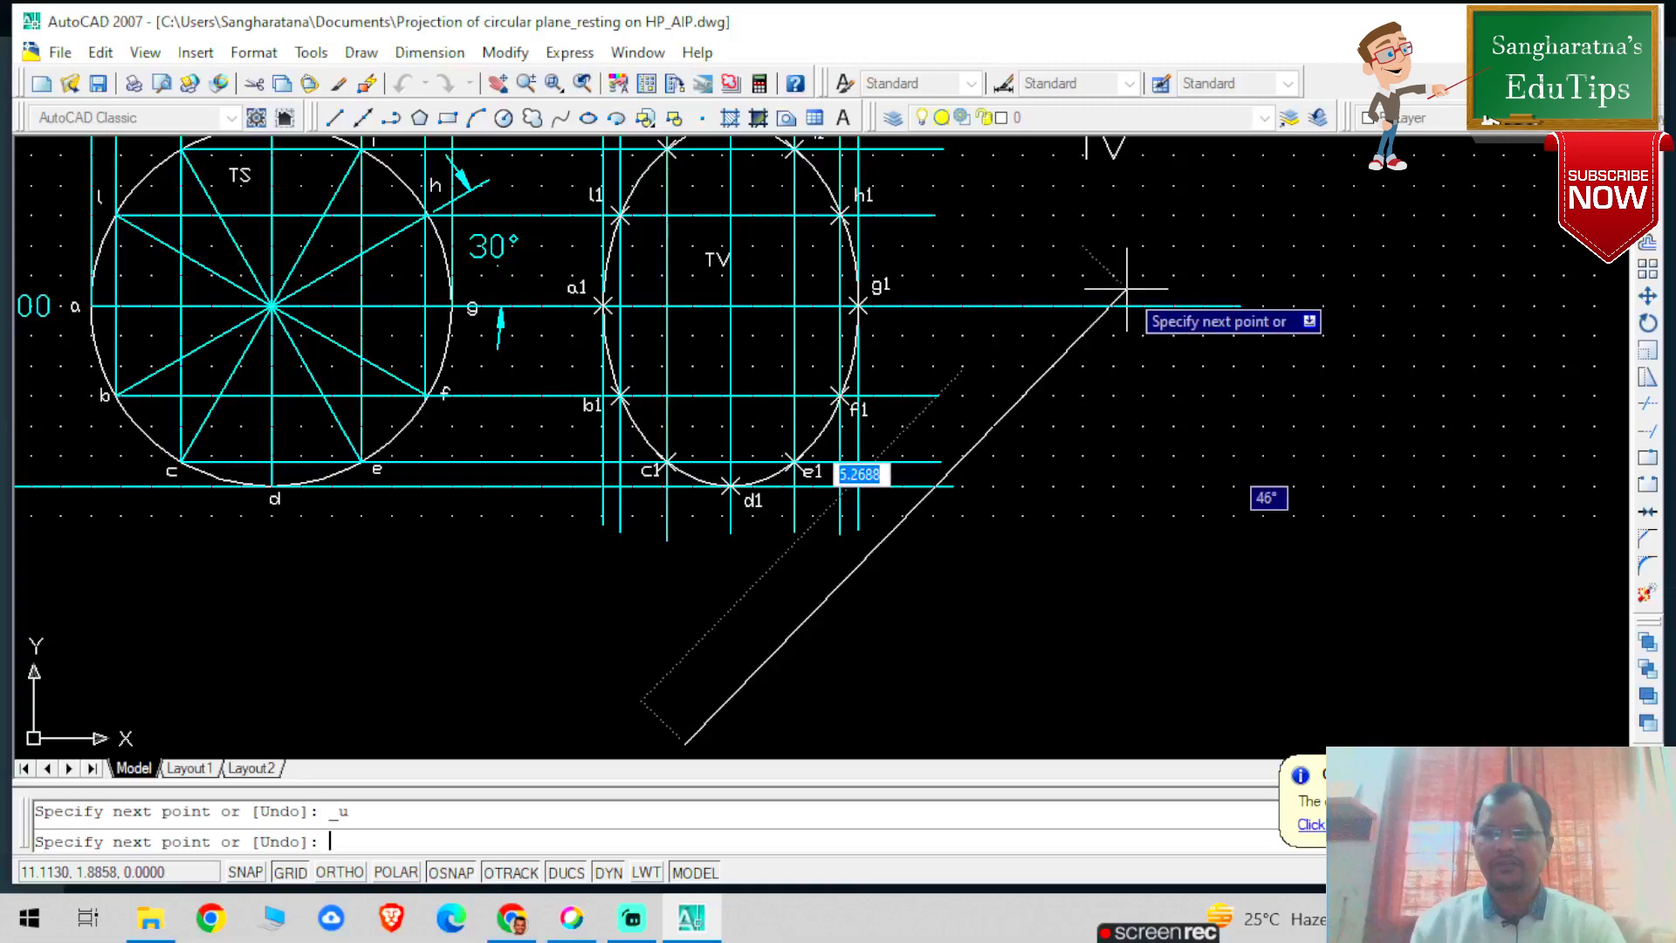
{"action": "type", "text": "45"}
{"action": "key", "text": "Return"}
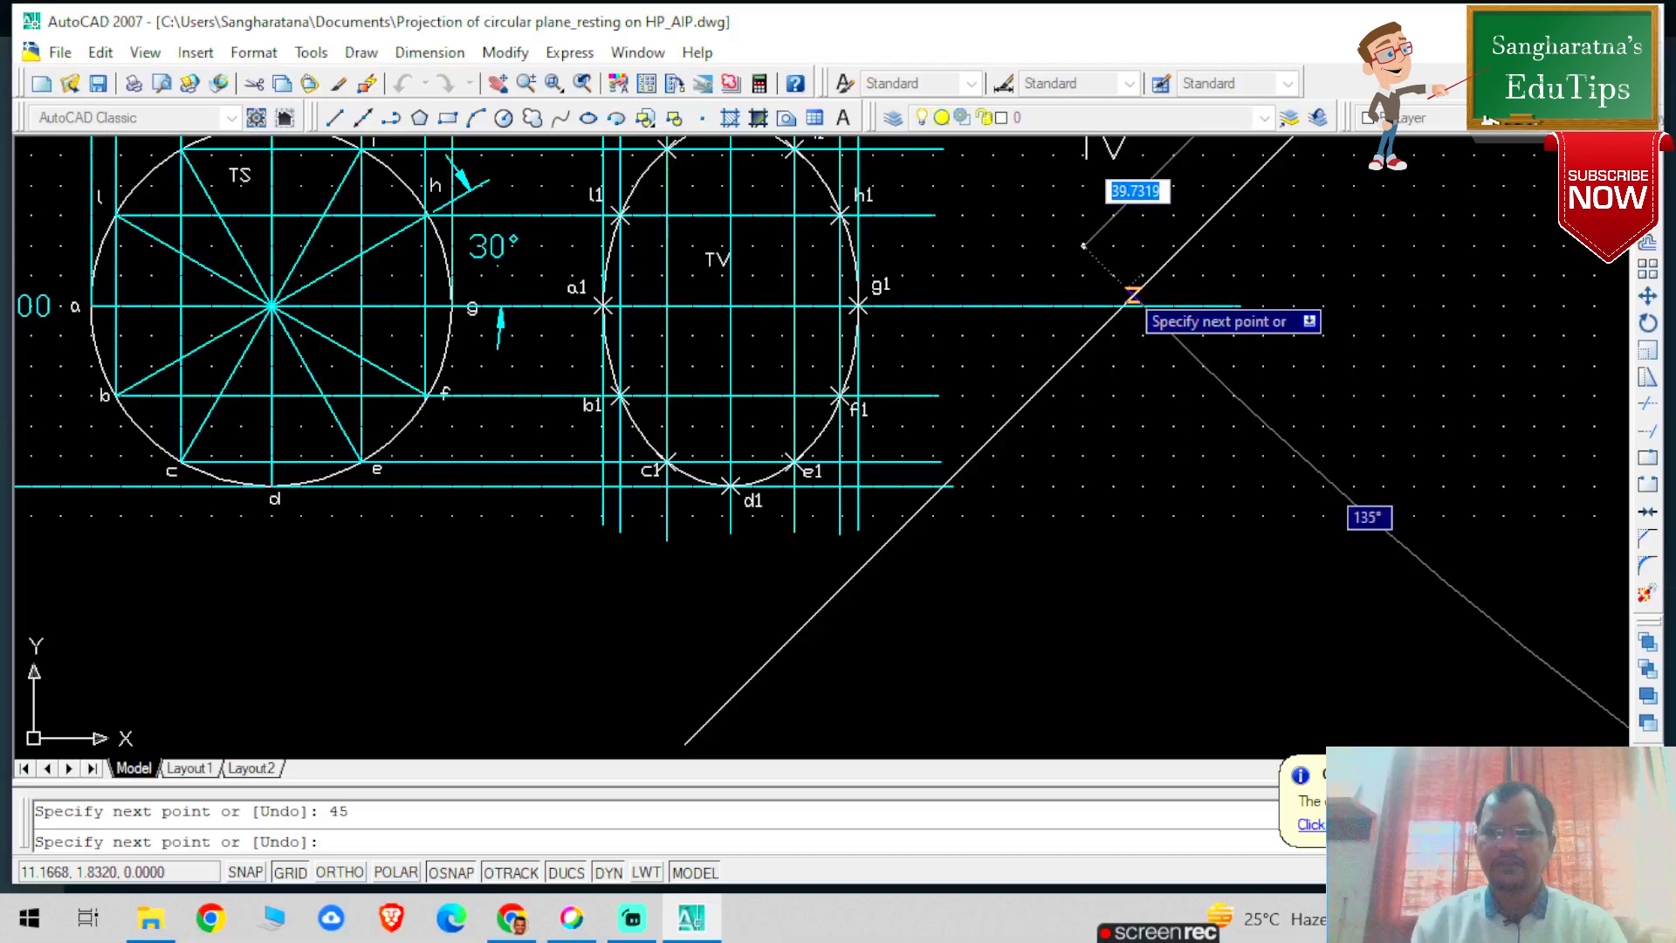
{"action": "left_click", "coordinate": [1132, 297]}
{"action": "key", "text": "Escape"}
{"action": "scroll", "coordinate": [1309, 515], "scroll_direction": "down", "scroll_amount": 5}
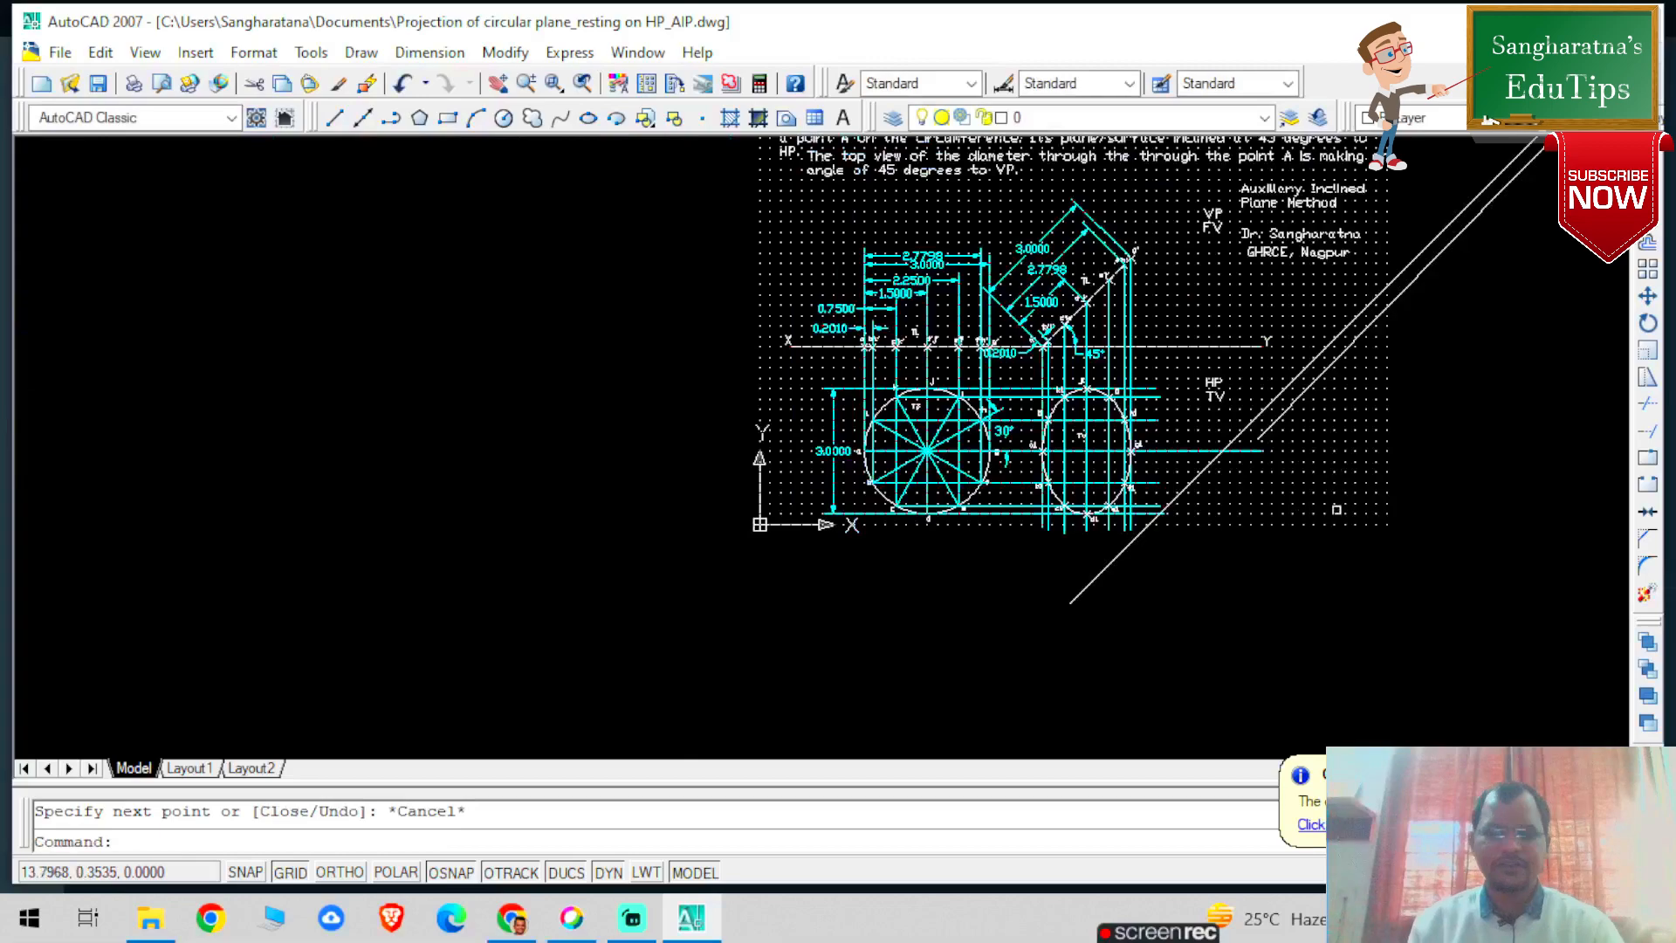
{"action": "key", "text": "ctrl+z"}
{"action": "scroll", "coordinate": [1278, 524], "scroll_direction": "up", "scroll_amount": 5}
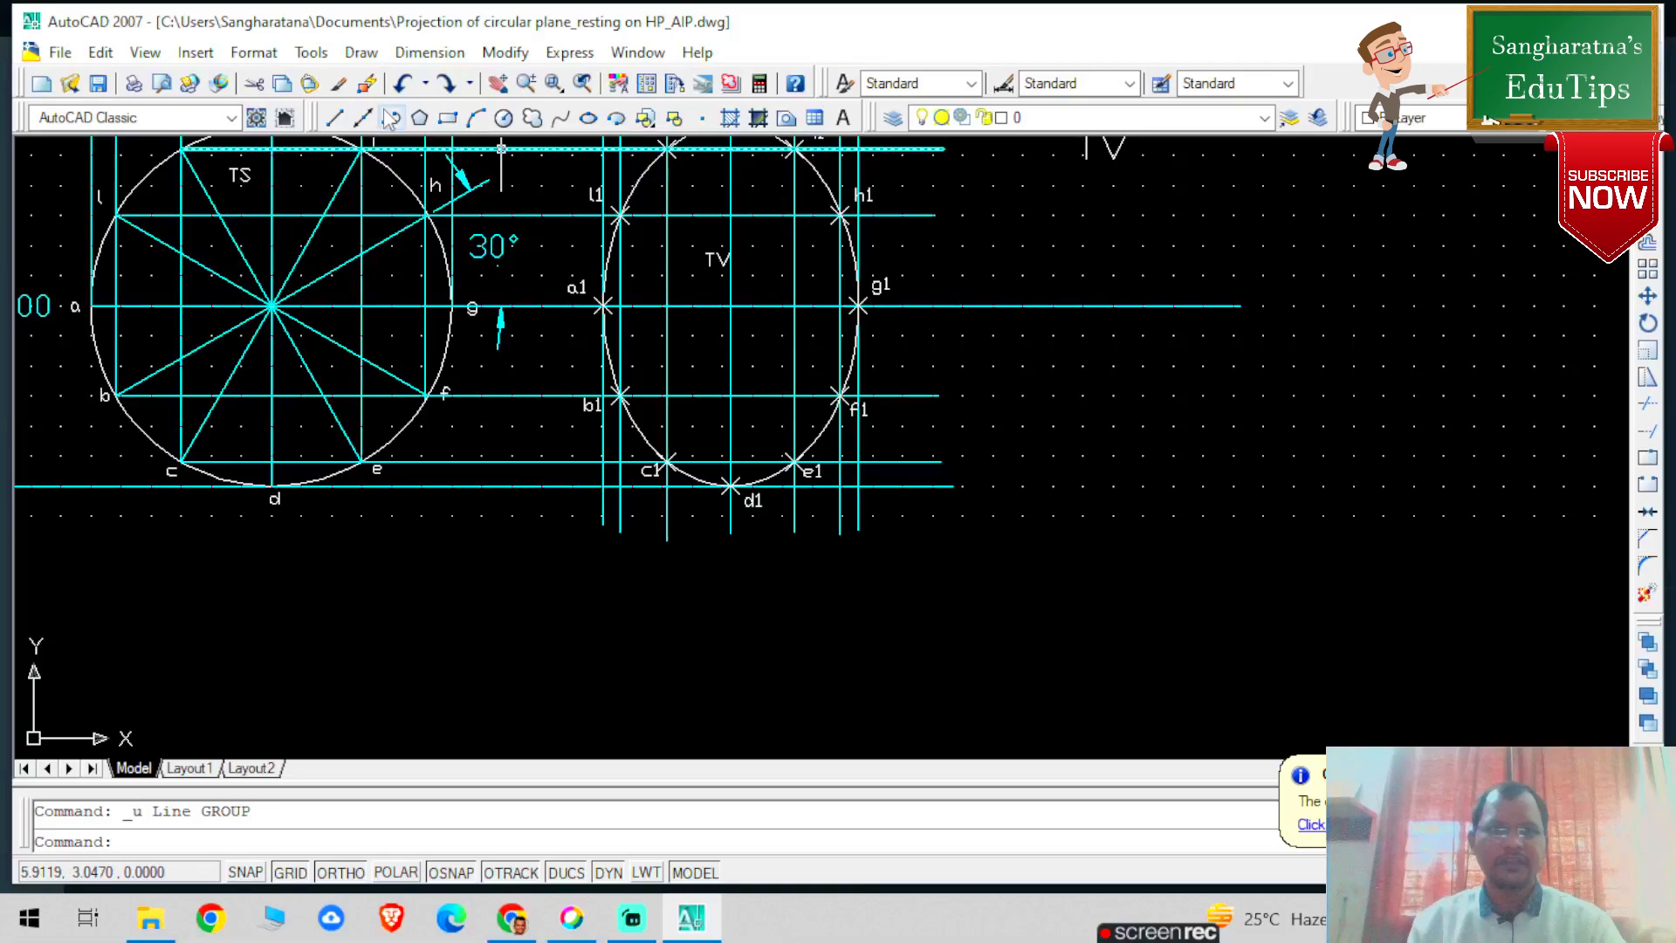
With Ortho off, draw a line inclined at about 45 degrees from below the top view up across the horizontal line from g1
{"action": "left_click", "coordinate": [335, 118]}
{"action": "left_click", "coordinate": [704, 734]}
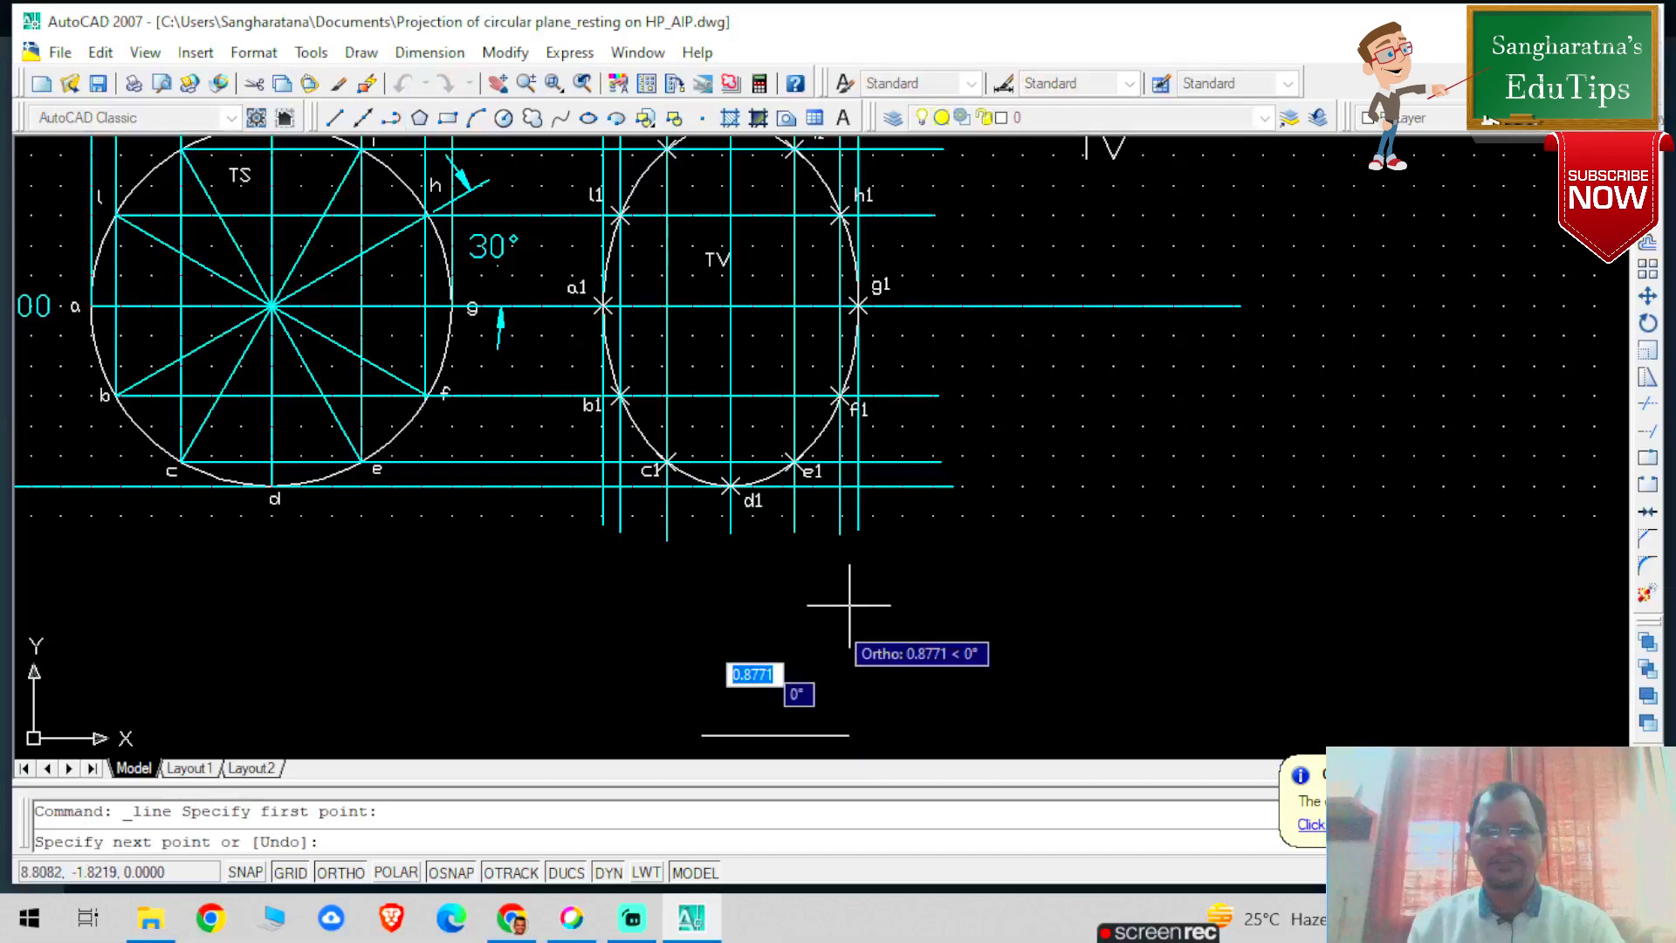
{"action": "key", "text": "F8"}
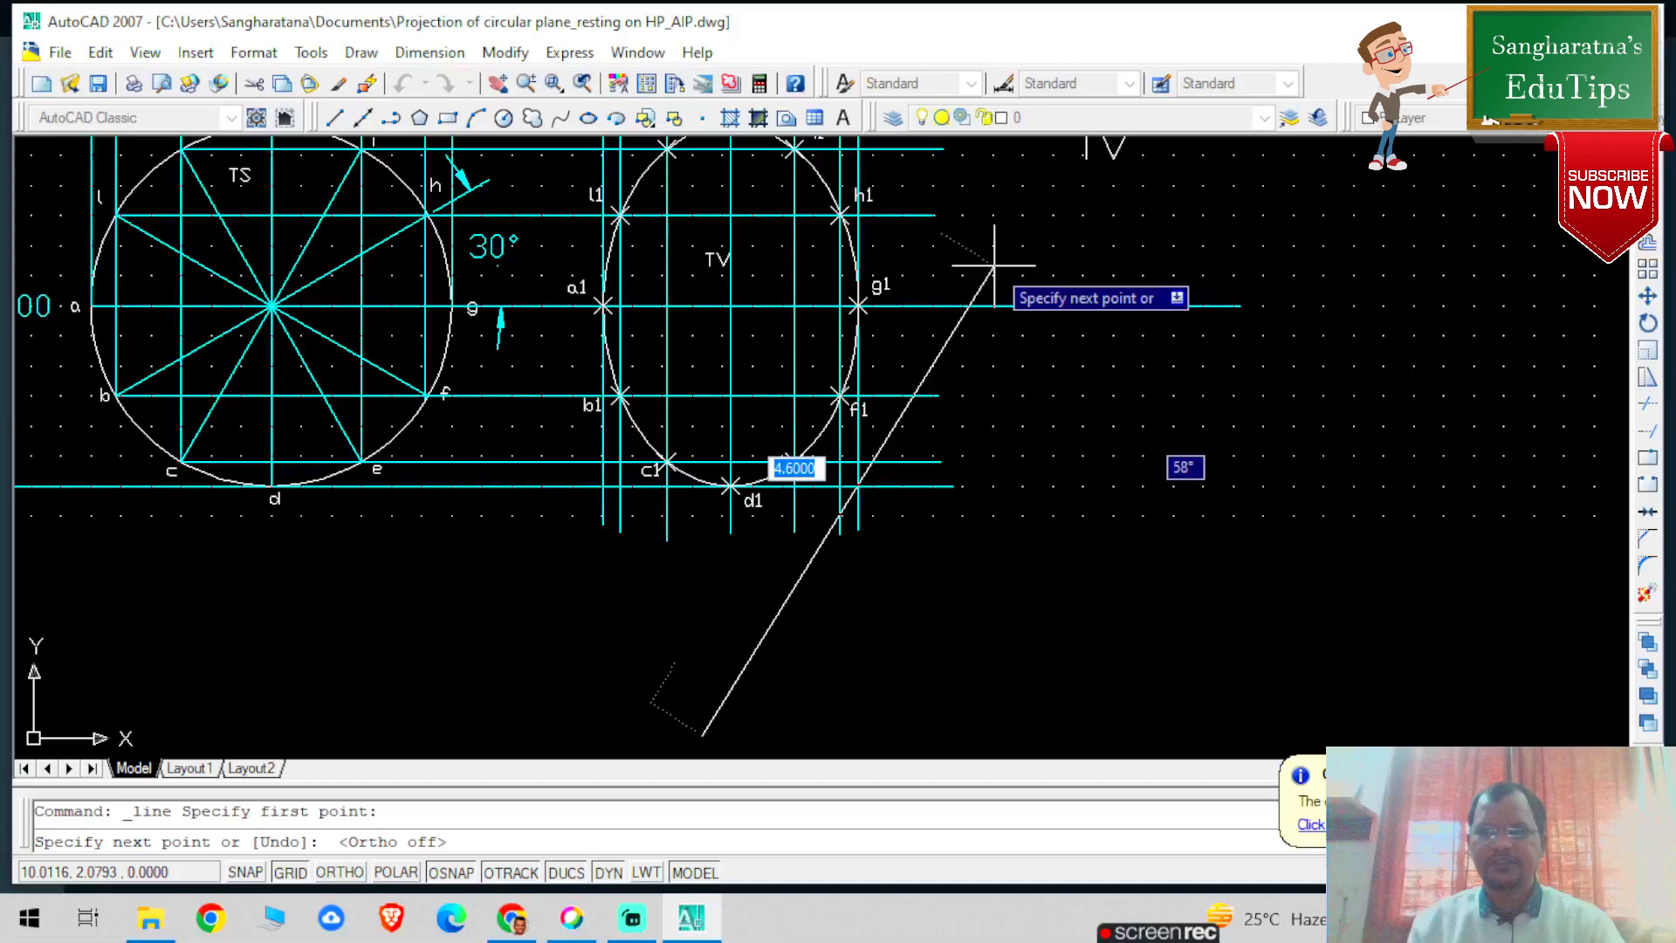
{"action": "left_click", "coordinate": [1161, 278]}
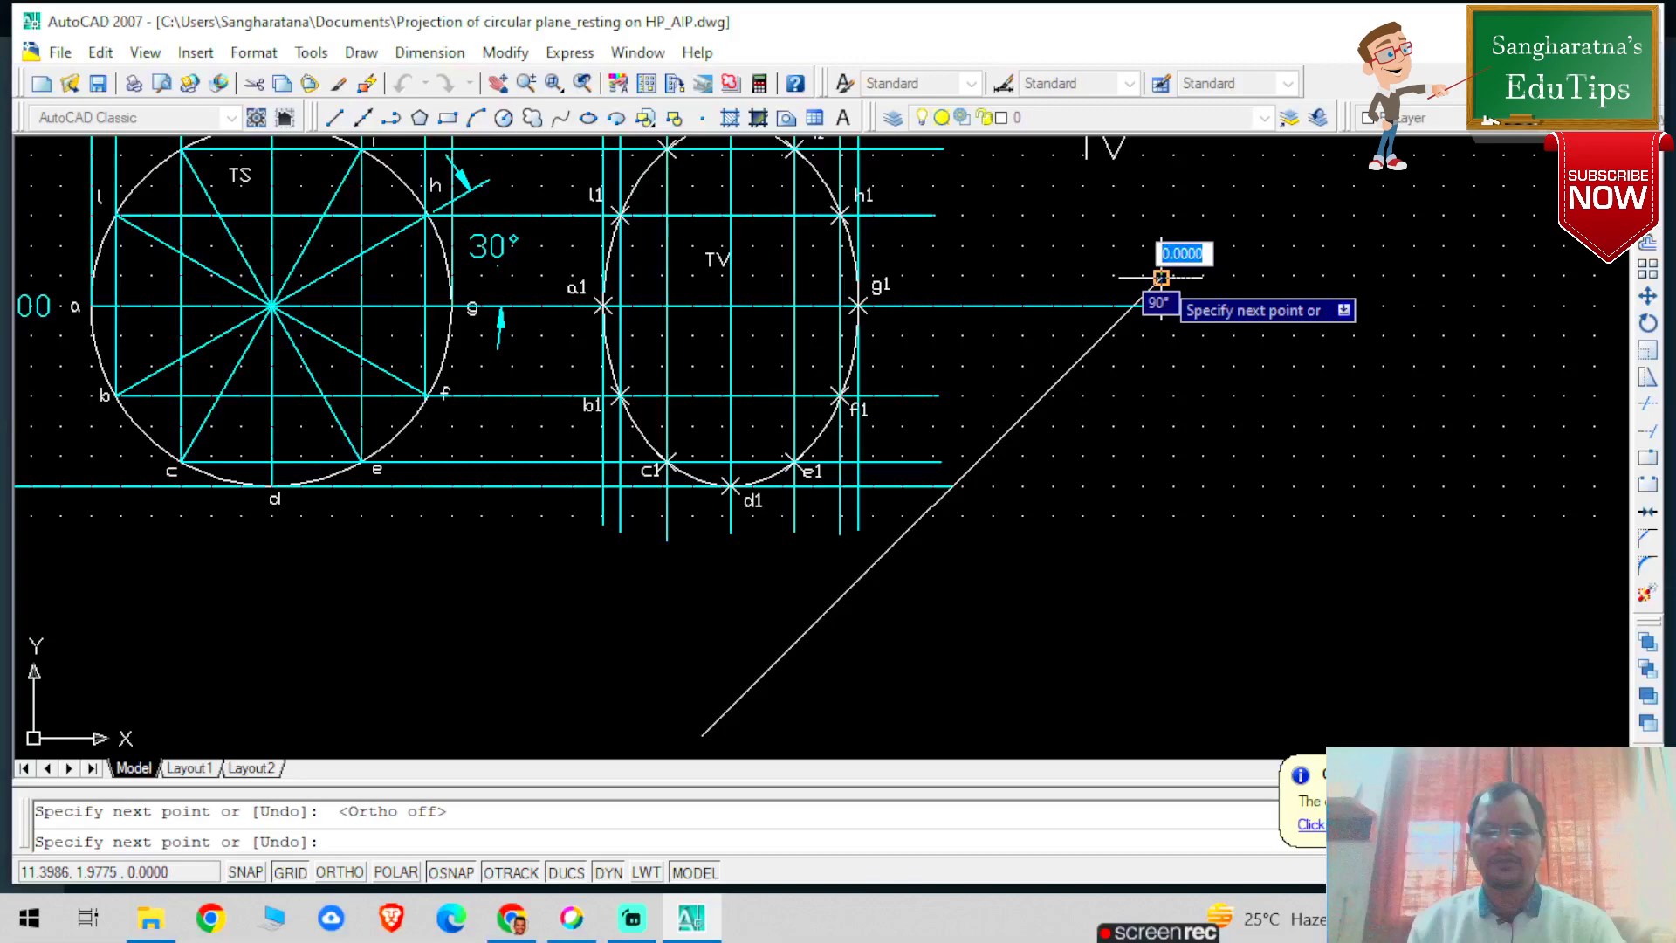
{"action": "left_click", "coordinate": [1162, 278]}
{"action": "key", "text": "Escape"}
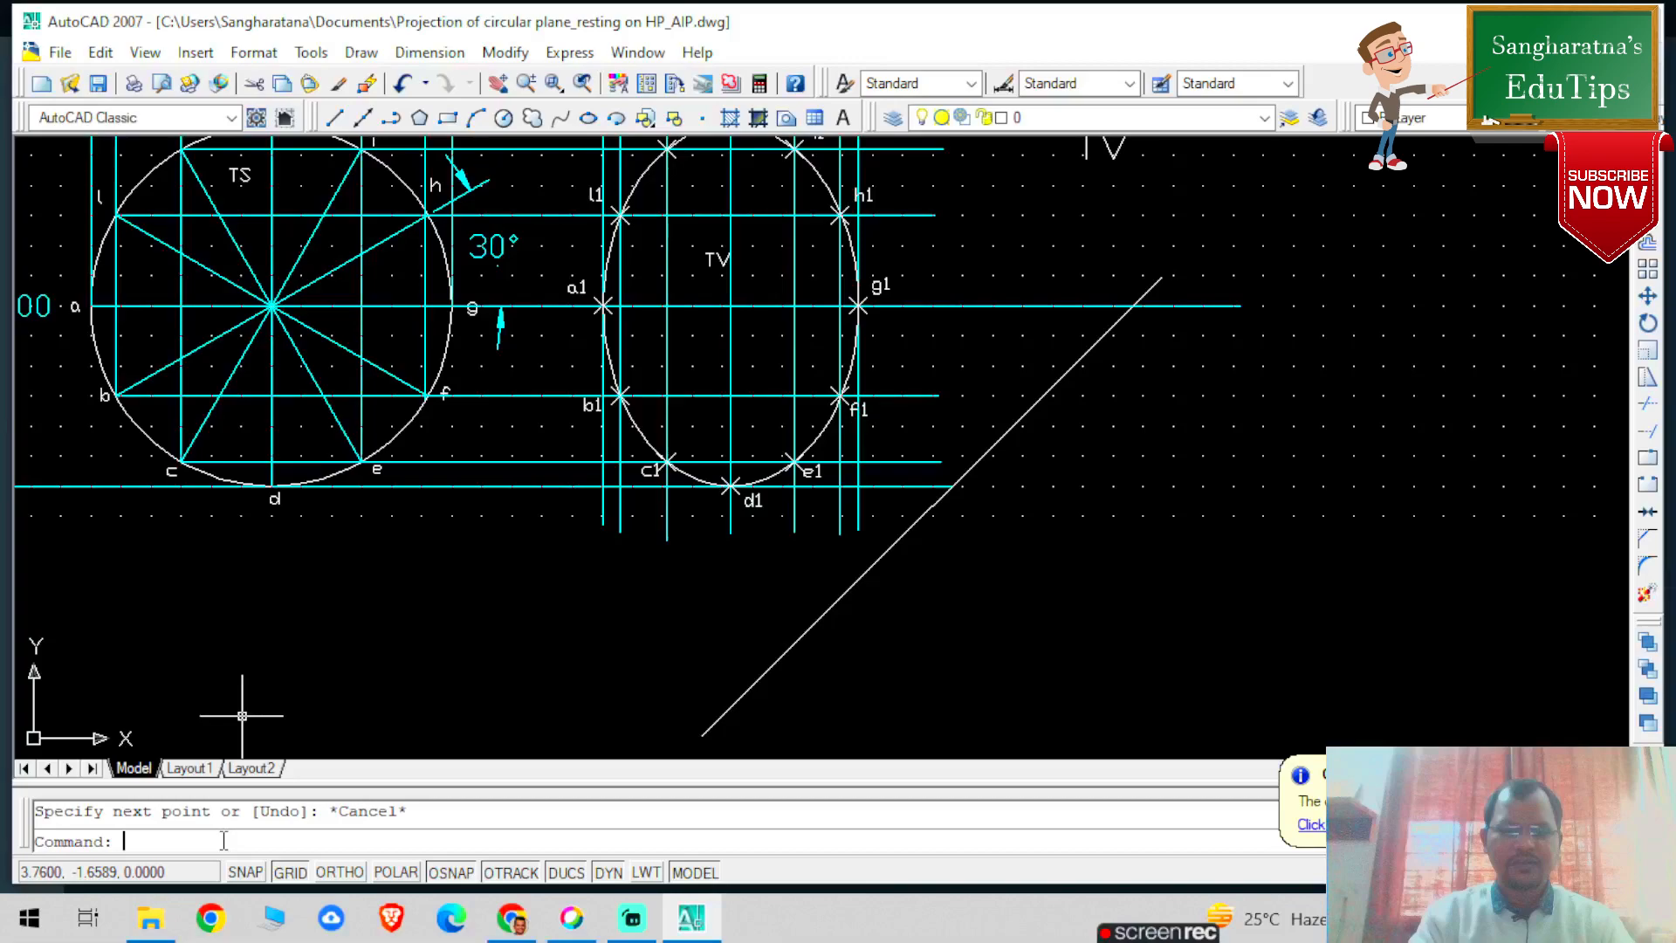
{"action": "type", "text": "DEXT"}
{"action": "key", "text": "Return"}
{"action": "left_click", "coordinate": [338, 578]}
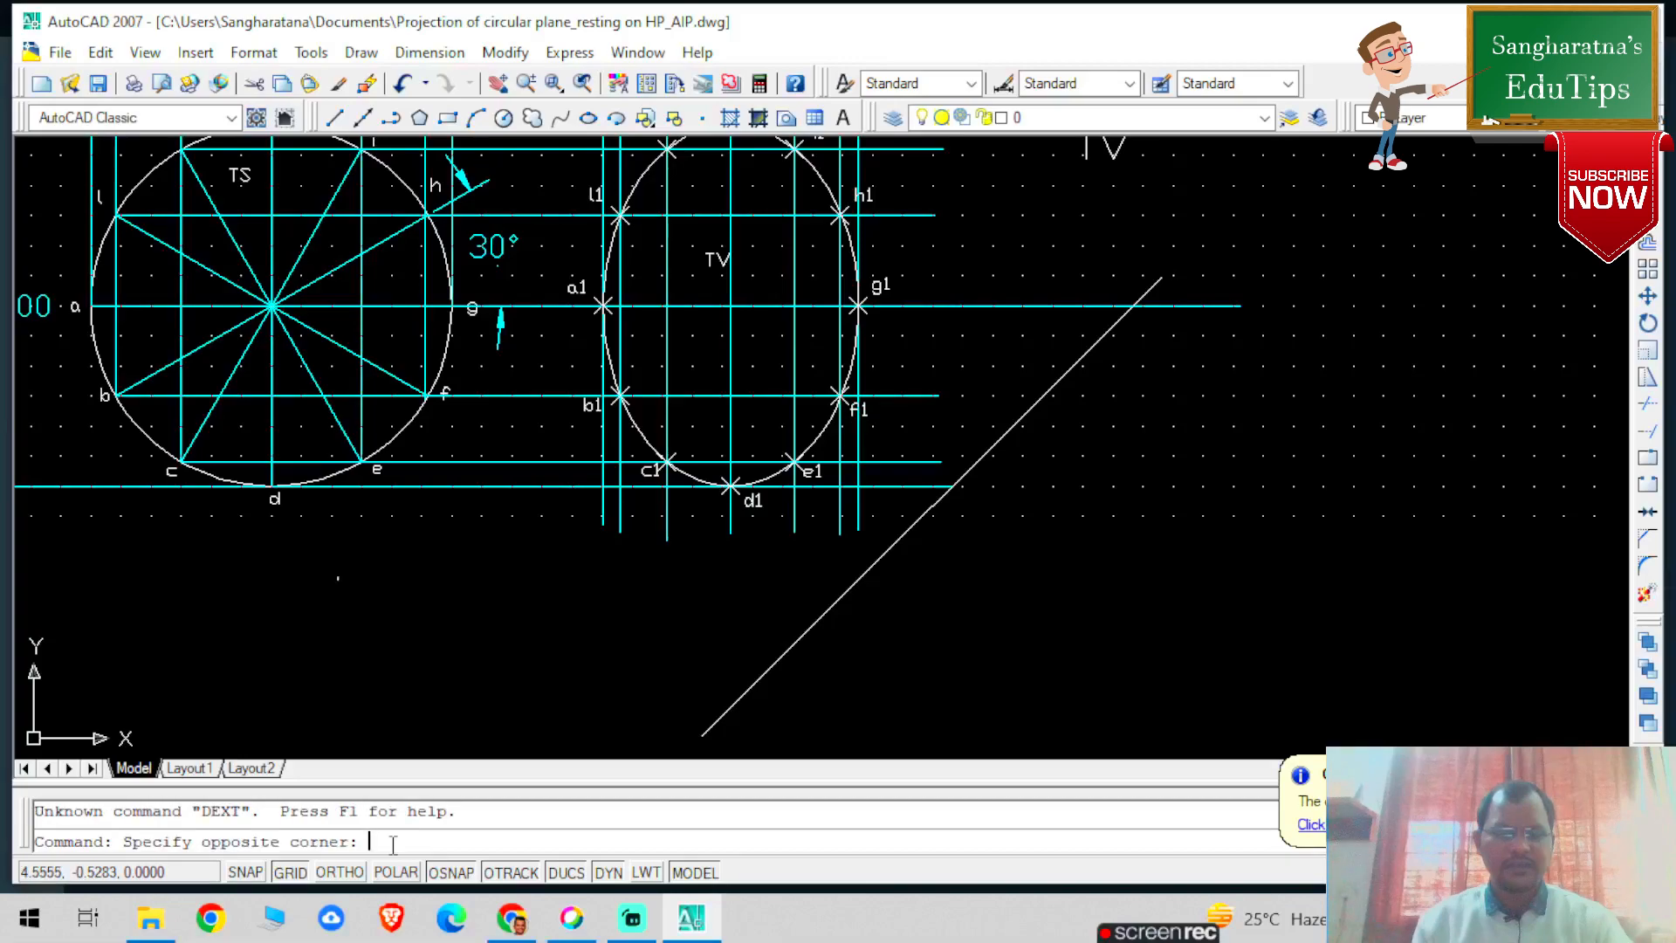
{"action": "key", "text": "Escape"}
Label the lower end of the inclined line X1 using single-line text with height 0.2 and rotation 0
{"action": "type", "text": "detecx"}
{"action": "key", "text": "BackSpace"}
{"action": "key", "text": "BackSpace"}
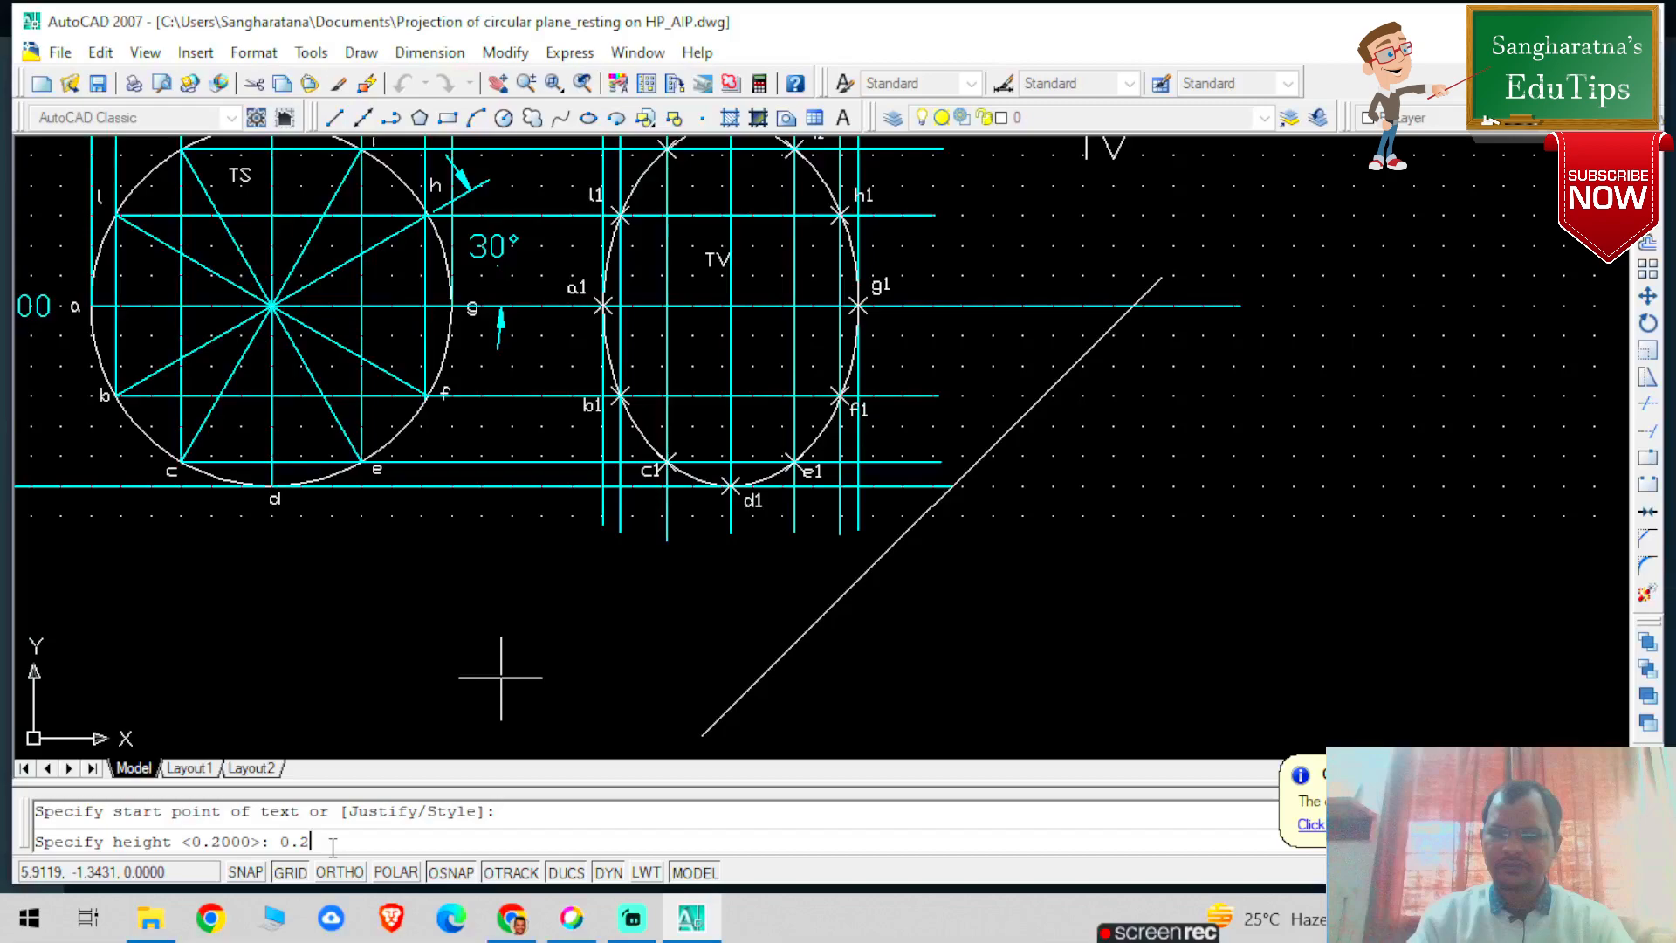
{"action": "key", "text": "Return"}
{"action": "type", "text": "0"}
{"action": "key", "text": "Return"}
{"action": "type", "text": "X1"}
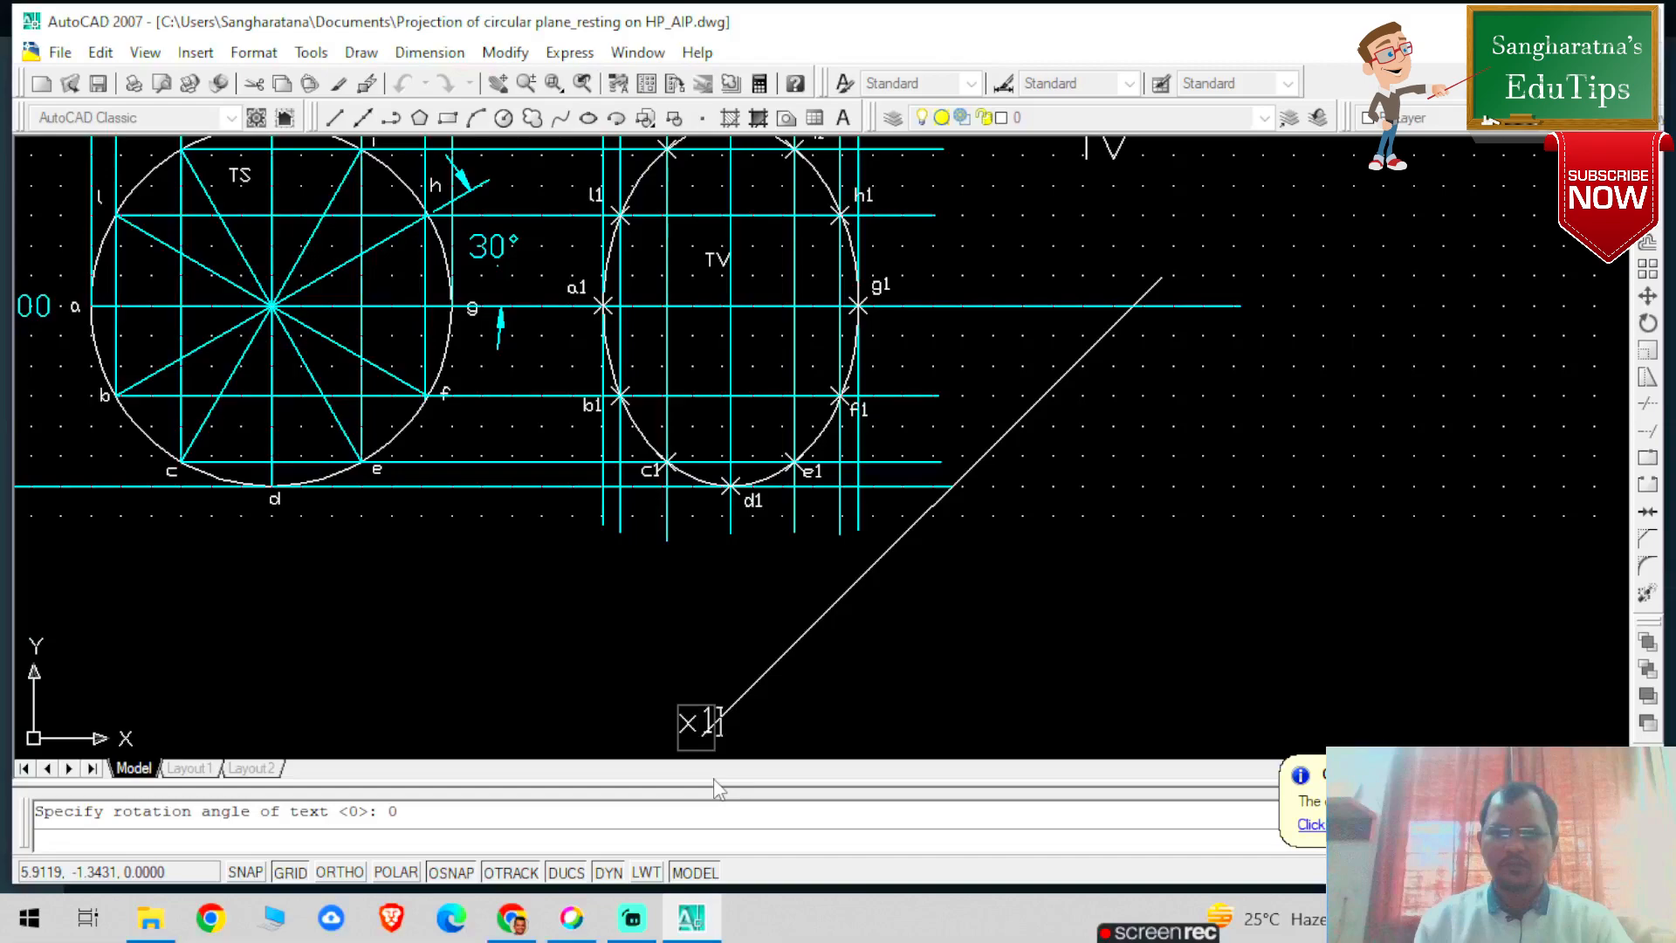
{"action": "key", "text": "BackSpace"}
{"action": "key", "text": "BackSpace"}
{"action": "left_click", "coordinate": [655, 749]}
{"action": "type", "text": "X"}
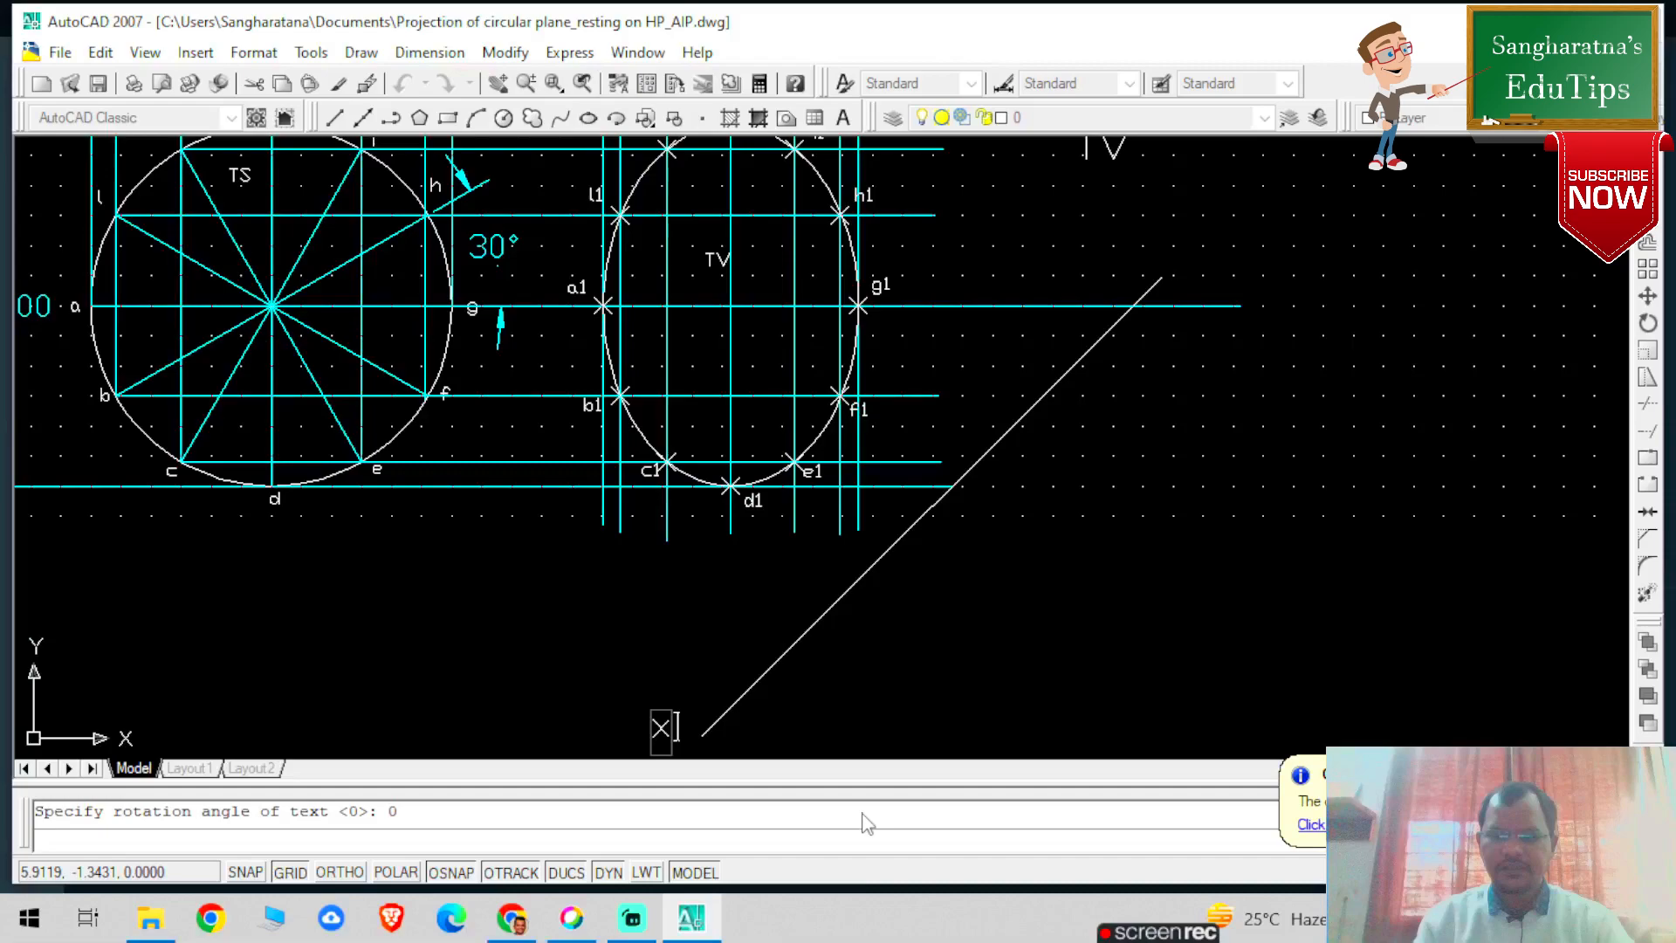
{"action": "type", "text": "1"}
Place the label Y1 at the upper end of the inclined line and finish the text command
{"action": "left_click", "coordinate": [1171, 259]}
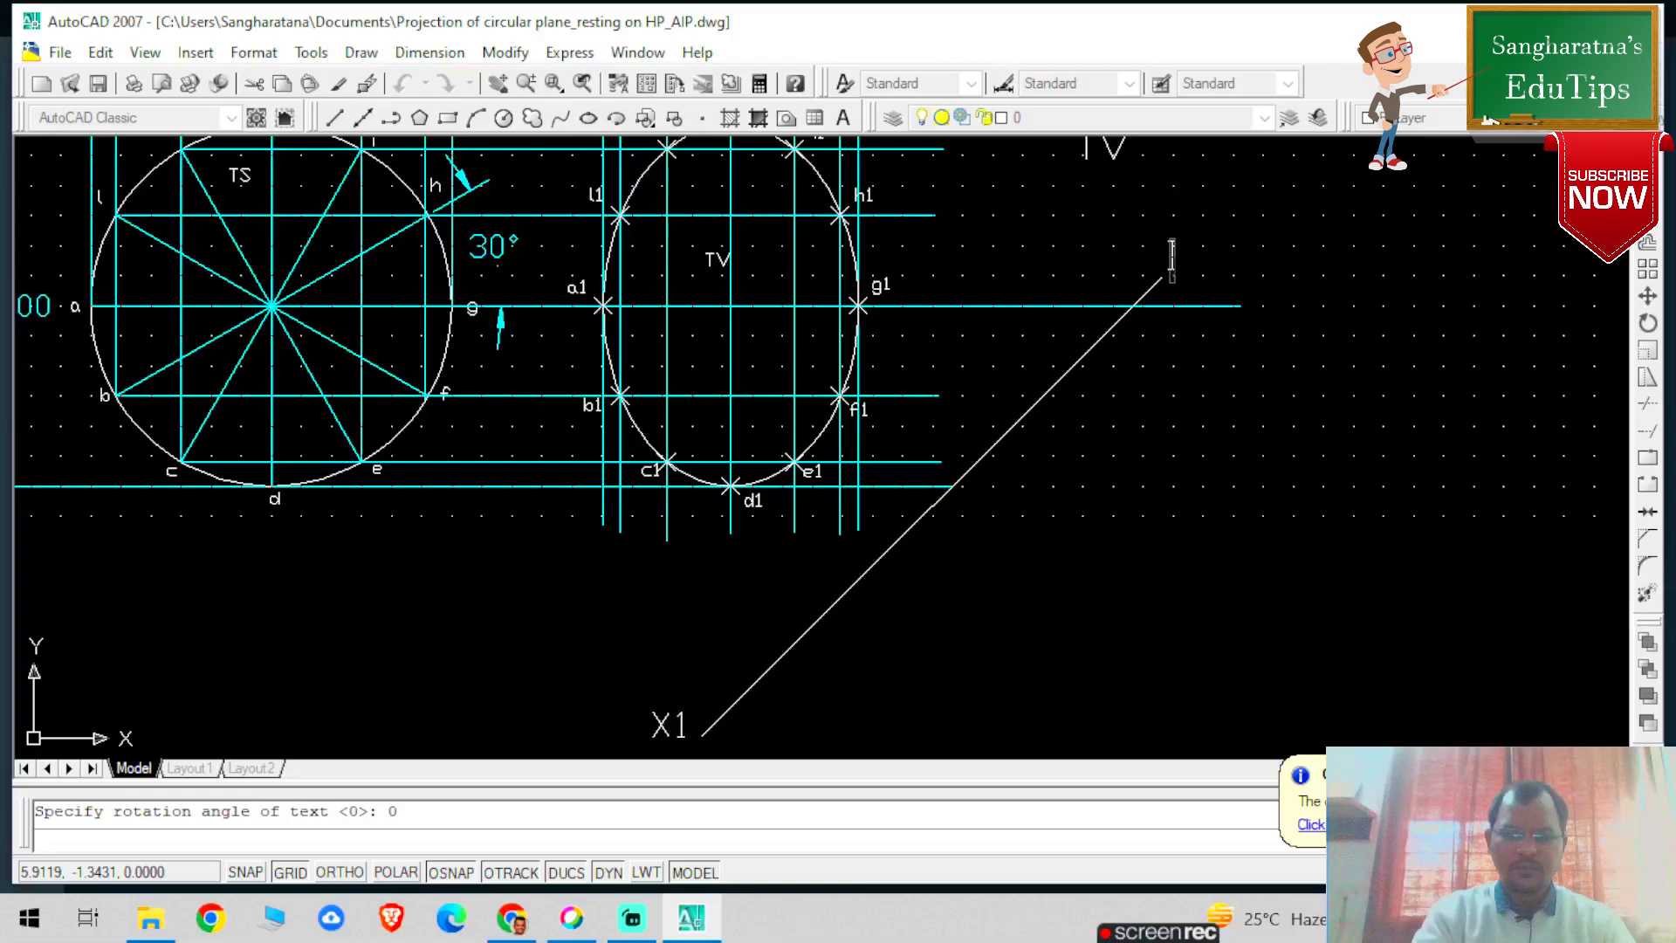
{"action": "type", "text": "Y1"}
{"action": "key", "text": "Return"}
{"action": "key", "text": "Return"}
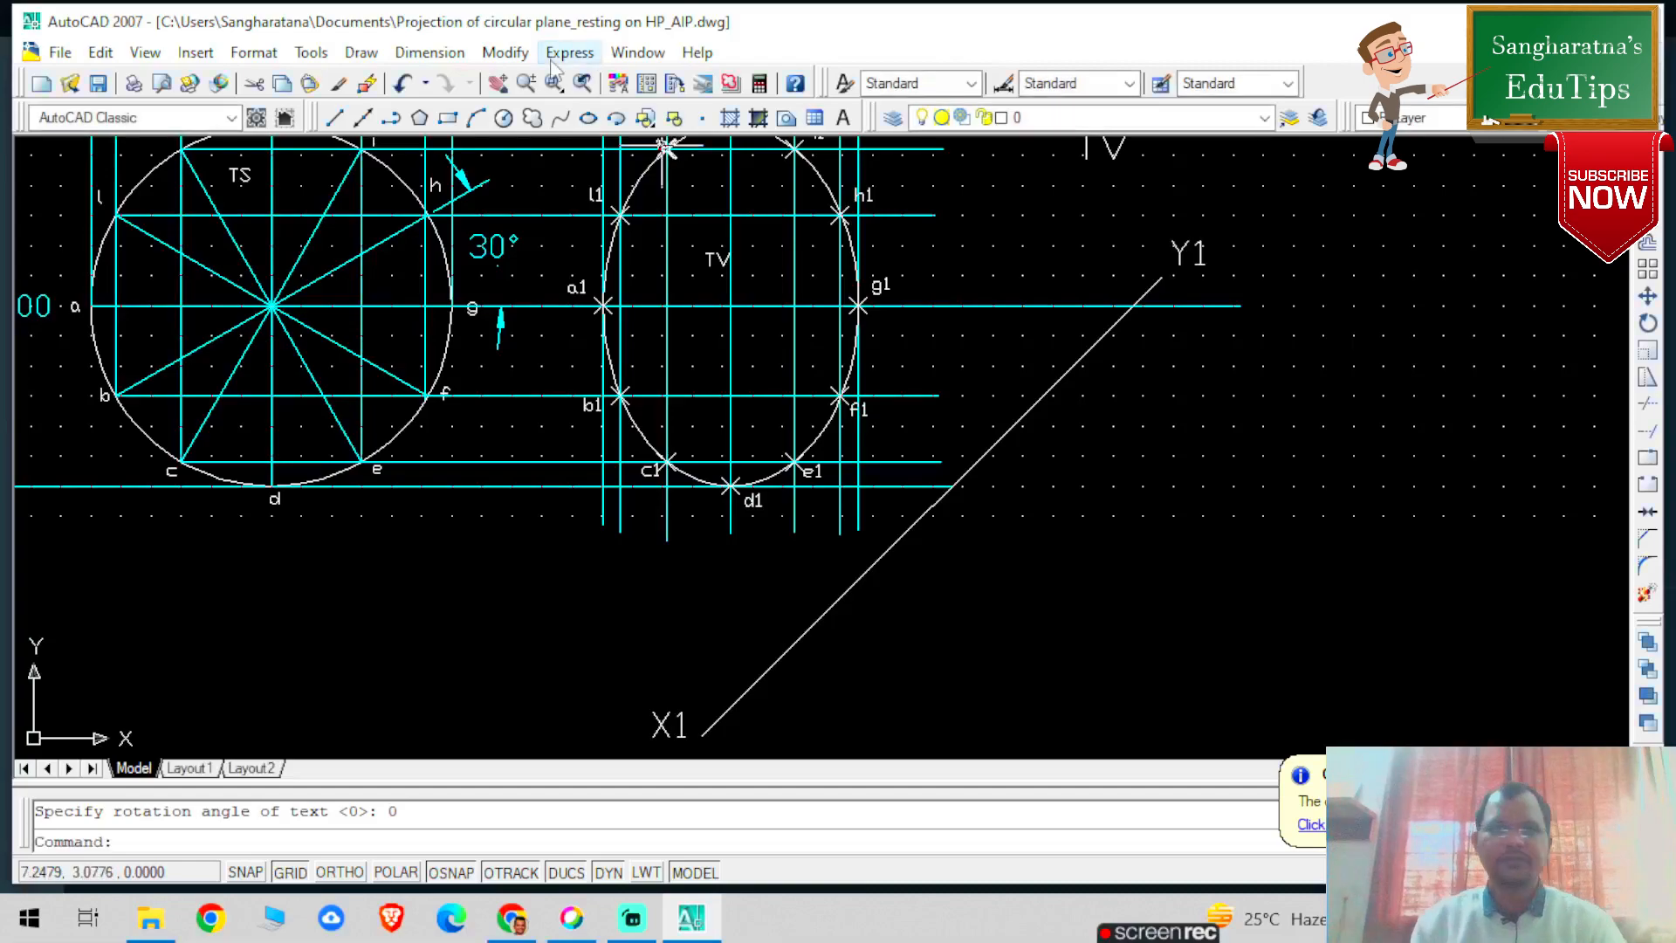
Add an angular dimension between the horizontal line from g1 and line X1Y1, and make the dimension cyan
{"action": "left_click", "coordinate": [429, 52]}
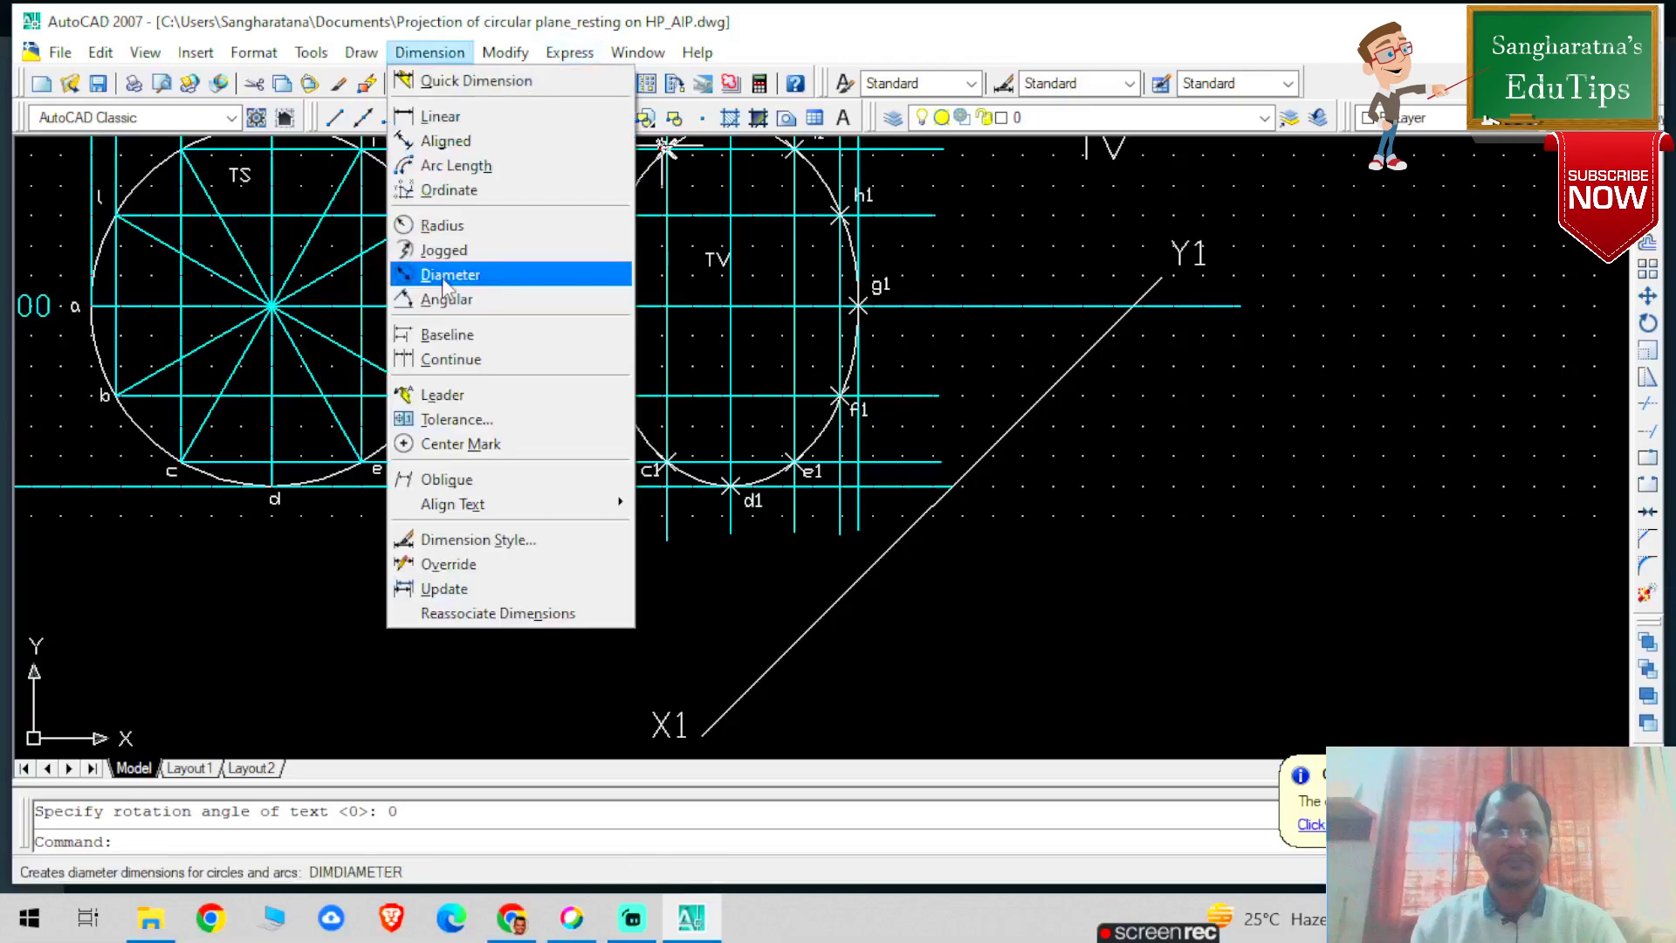
{"action": "left_click", "coordinate": [446, 297]}
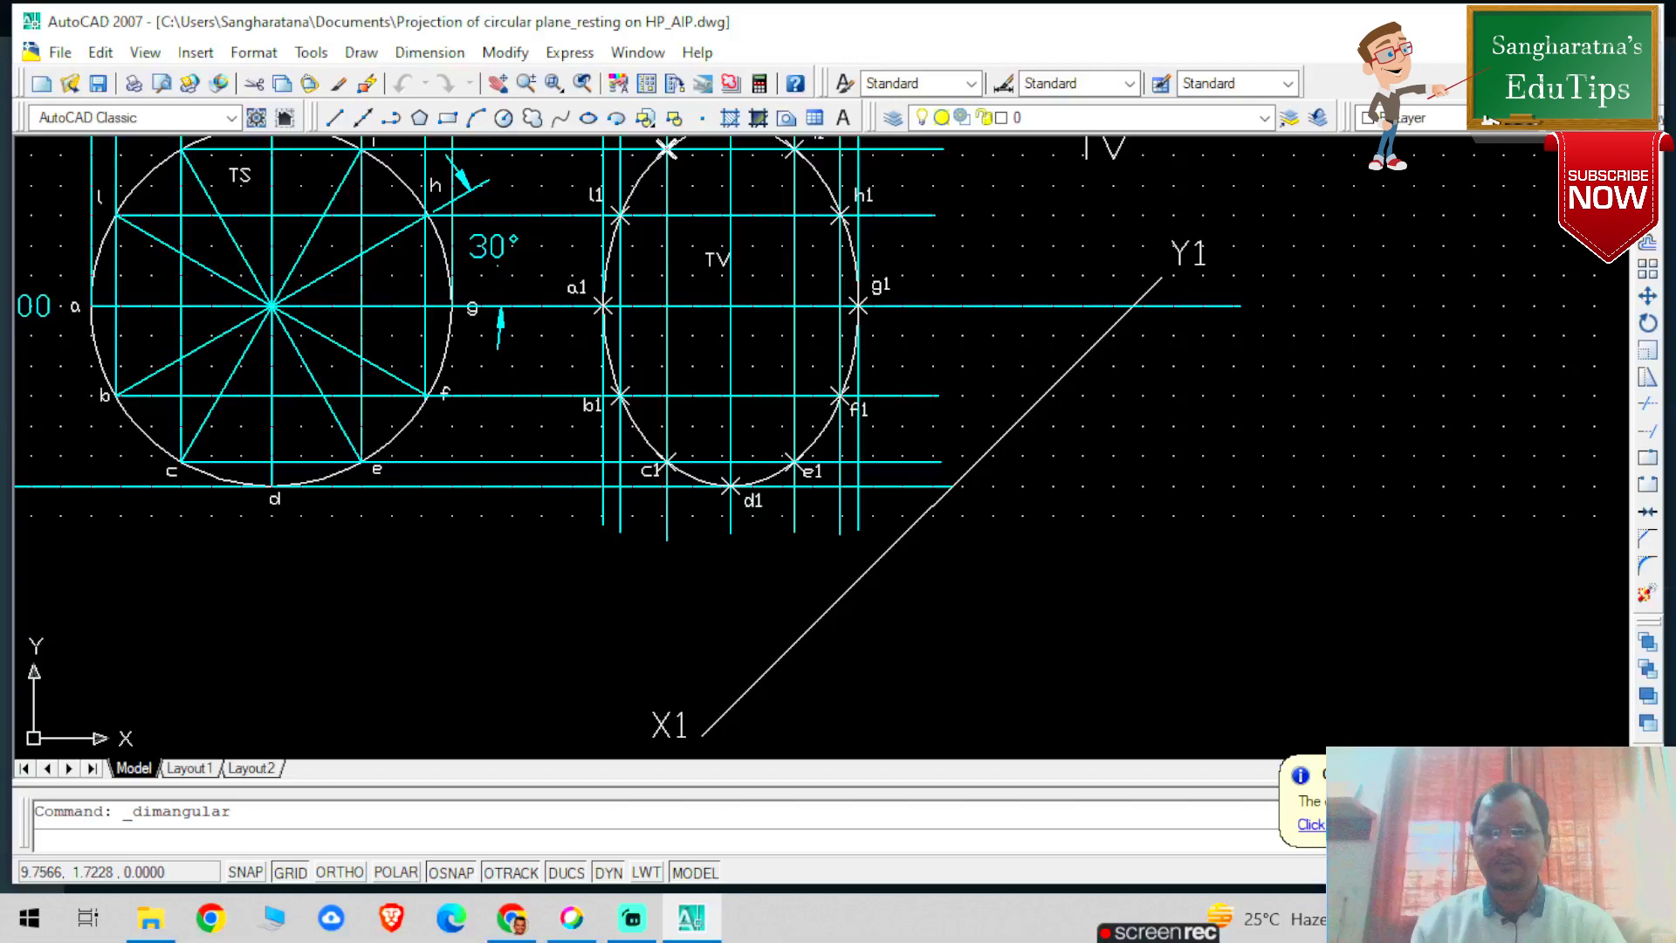
{"action": "left_click", "coordinate": [1006, 356]}
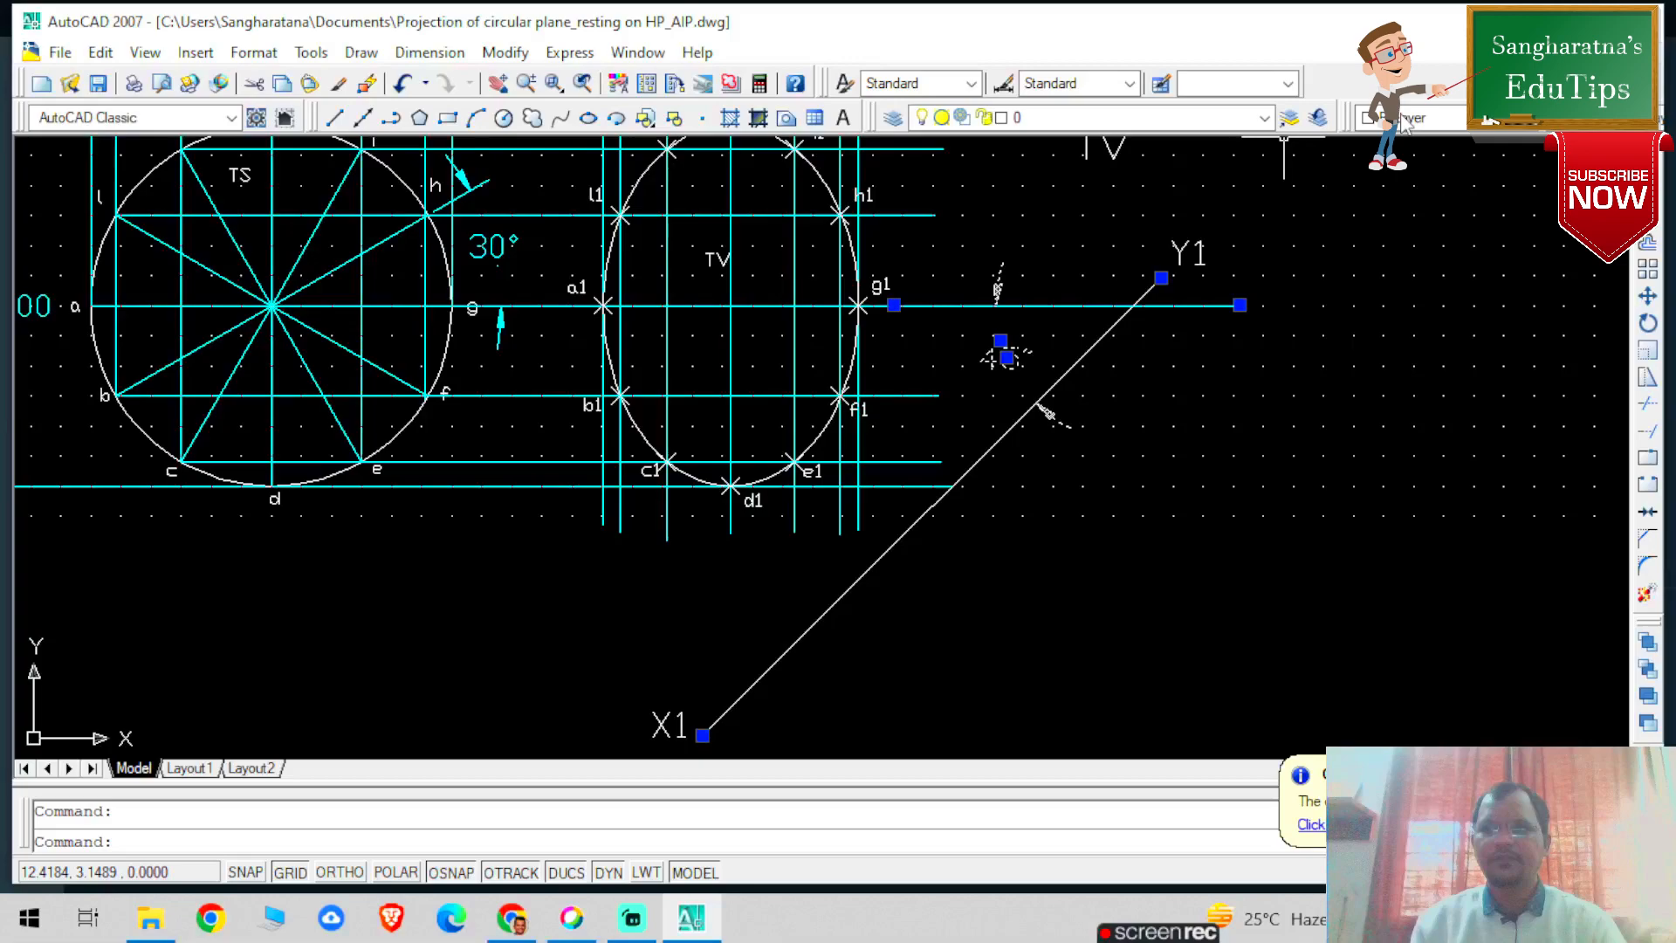
{"action": "key", "text": "Escape"}
With Snap on, draw a projector about 5.4 units long from d1 across line X1Y1 at 45 degrees below horizontal
{"action": "scroll", "coordinate": [1048, 392], "scroll_direction": "down", "scroll_amount": 1}
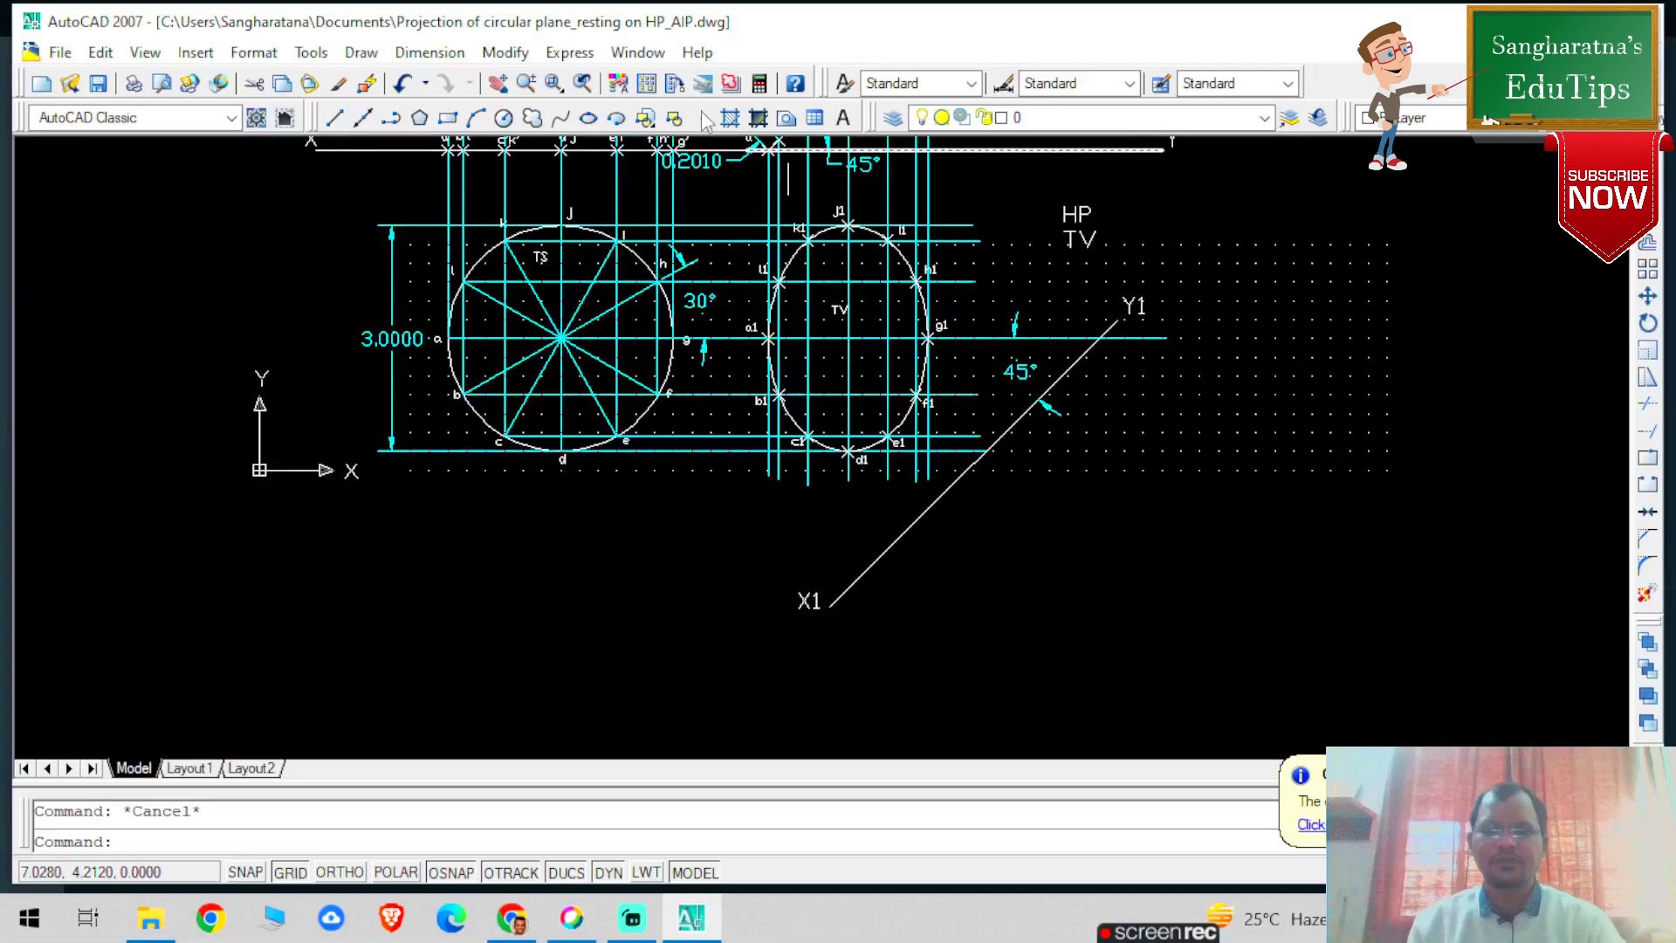
{"action": "left_click", "coordinate": [334, 117]}
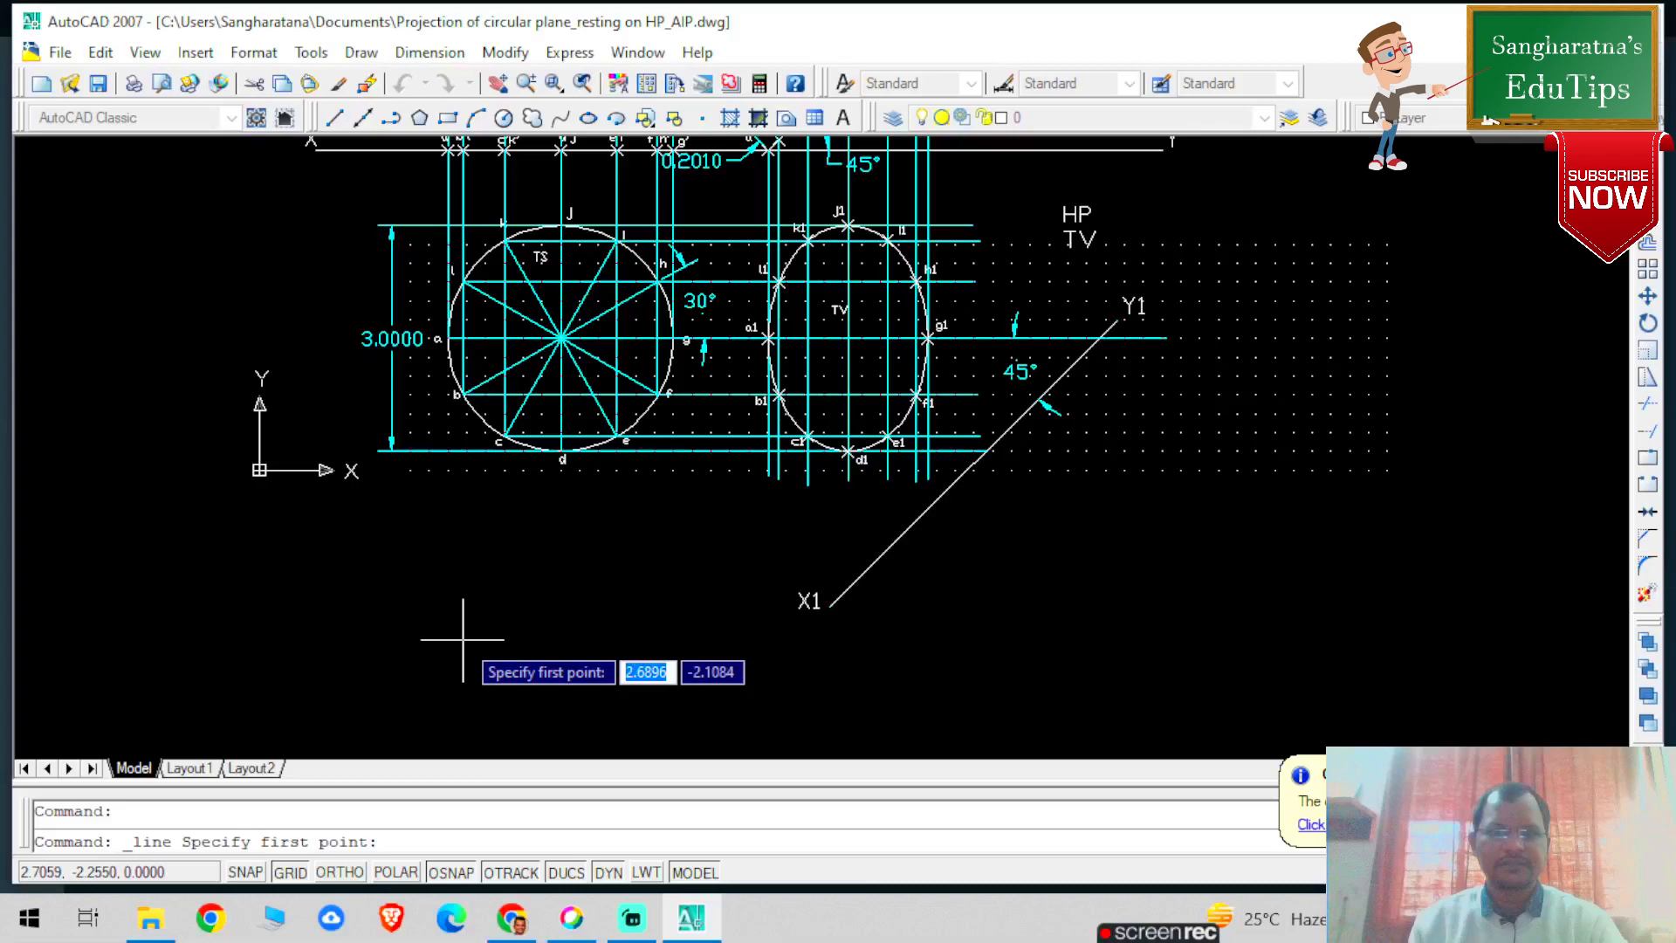
{"action": "left_click", "coordinate": [848, 450]}
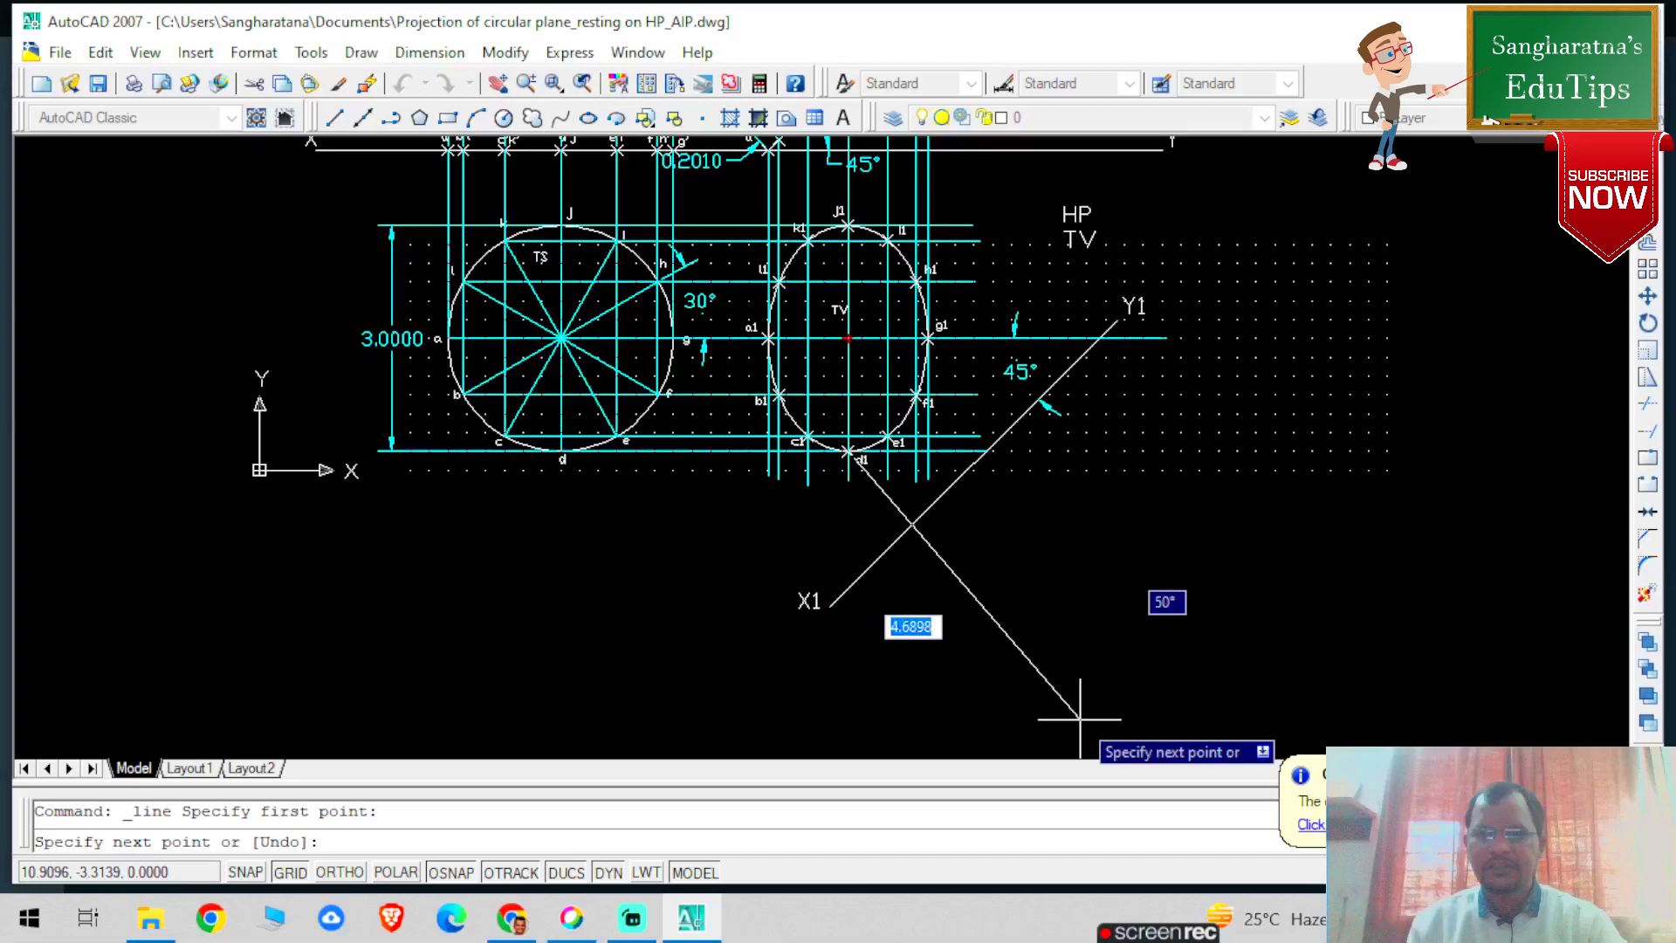
{"action": "key", "text": "F8"}
{"action": "key", "text": "F8"}
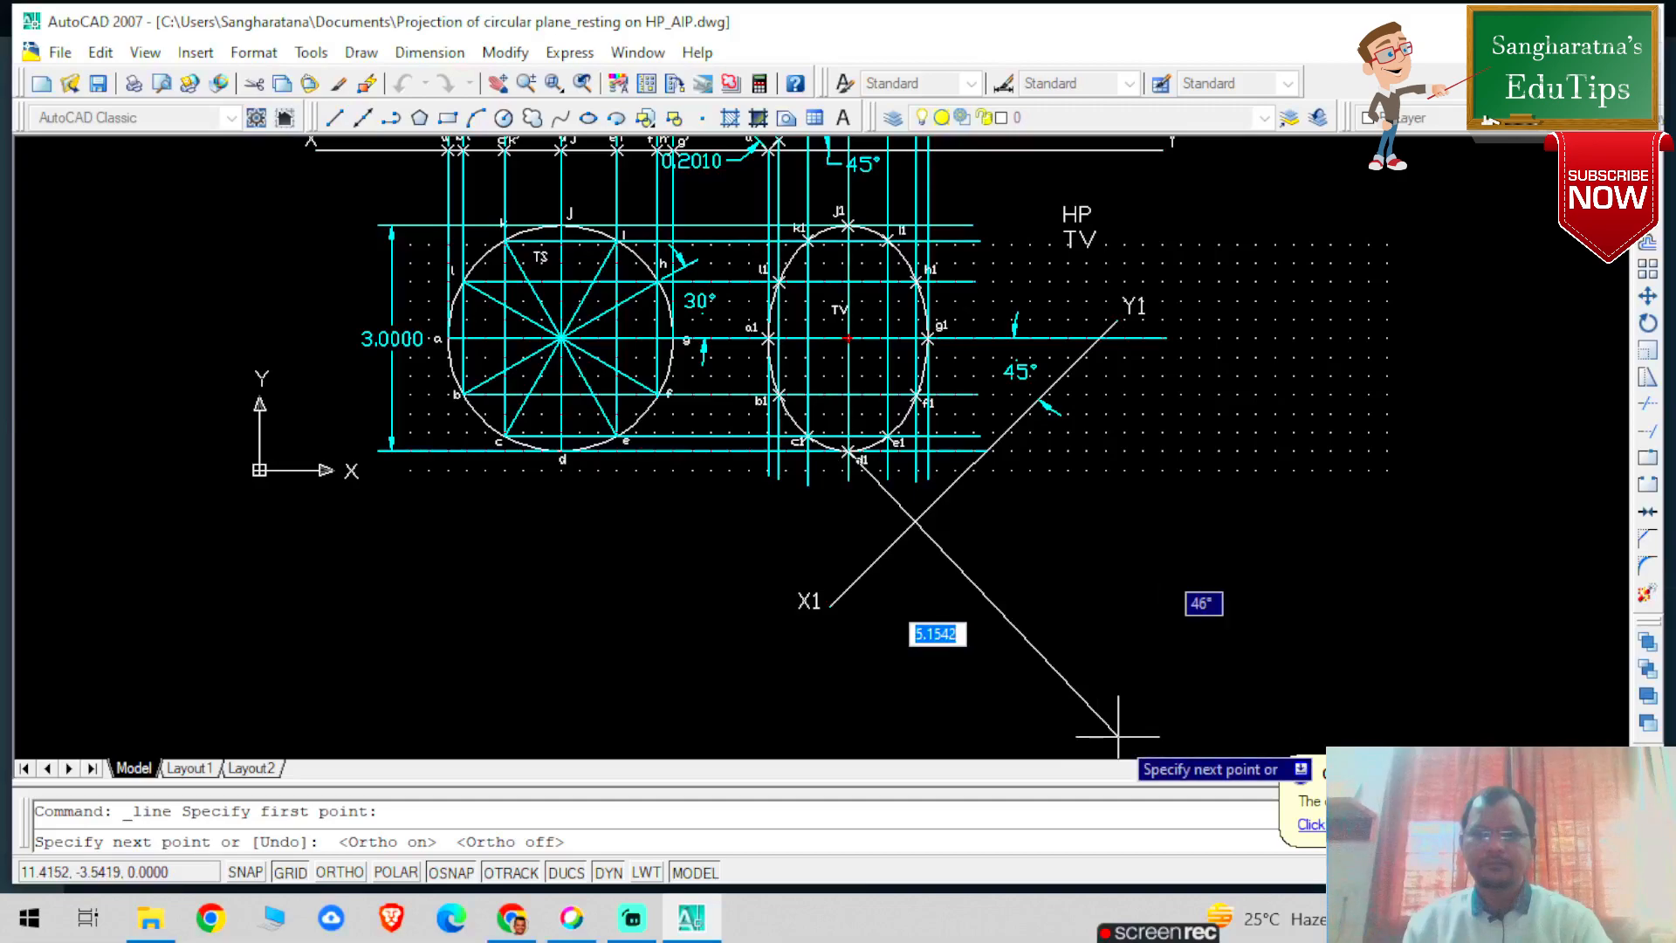
{"action": "key", "text": "F10"}
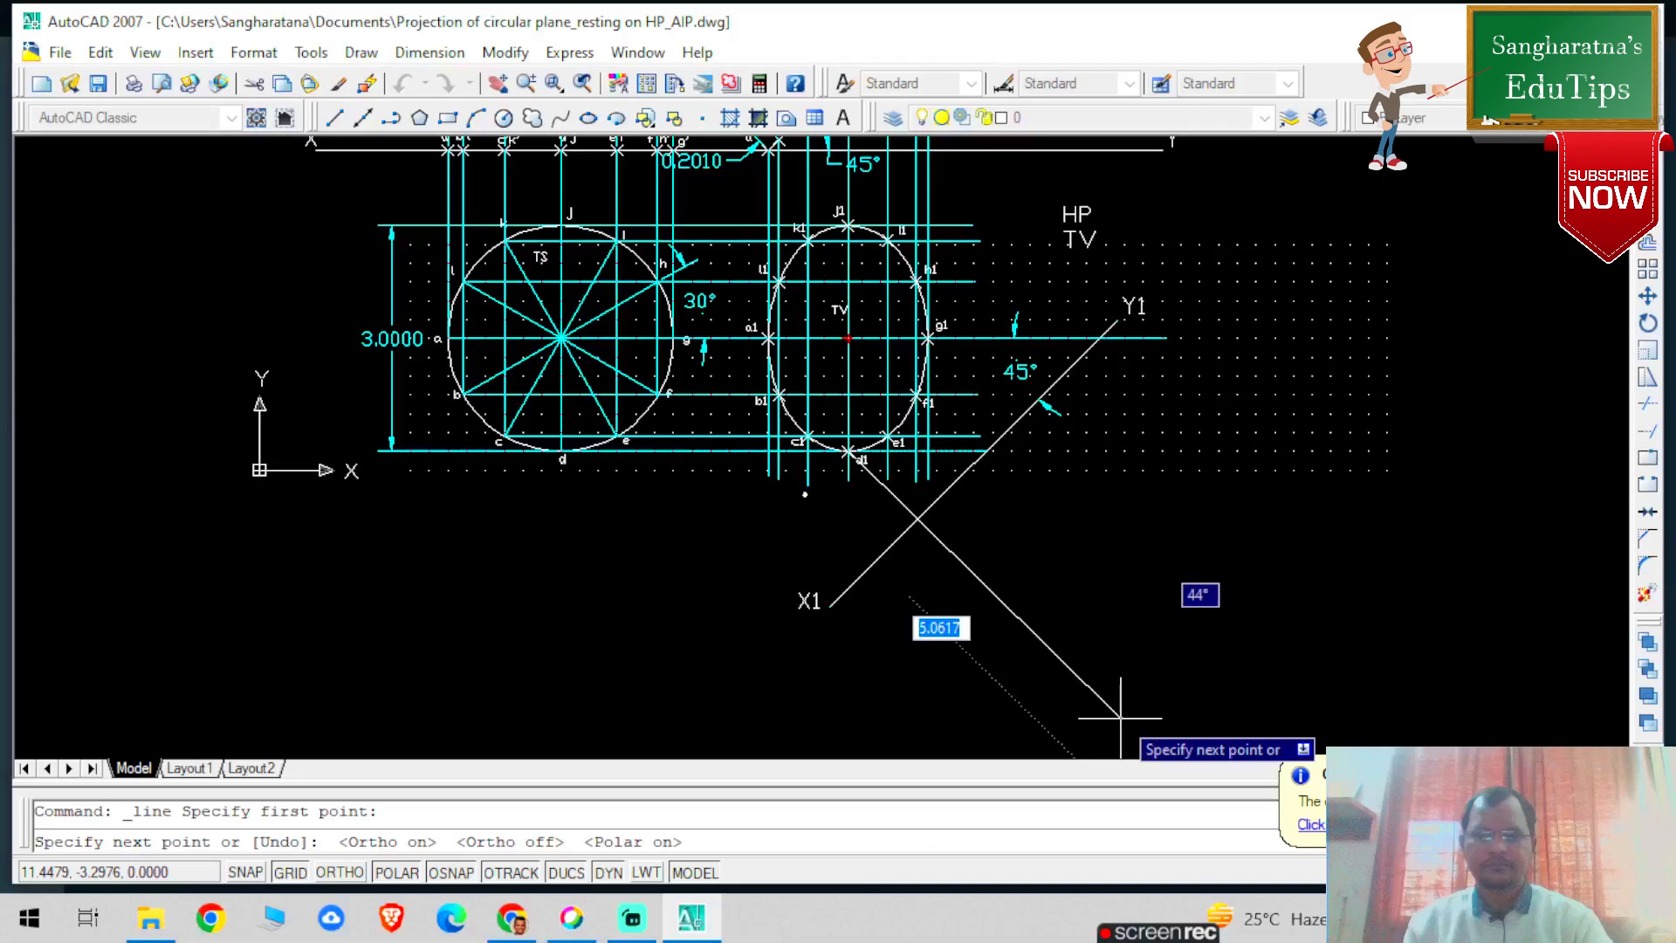
{"action": "key", "text": "F10"}
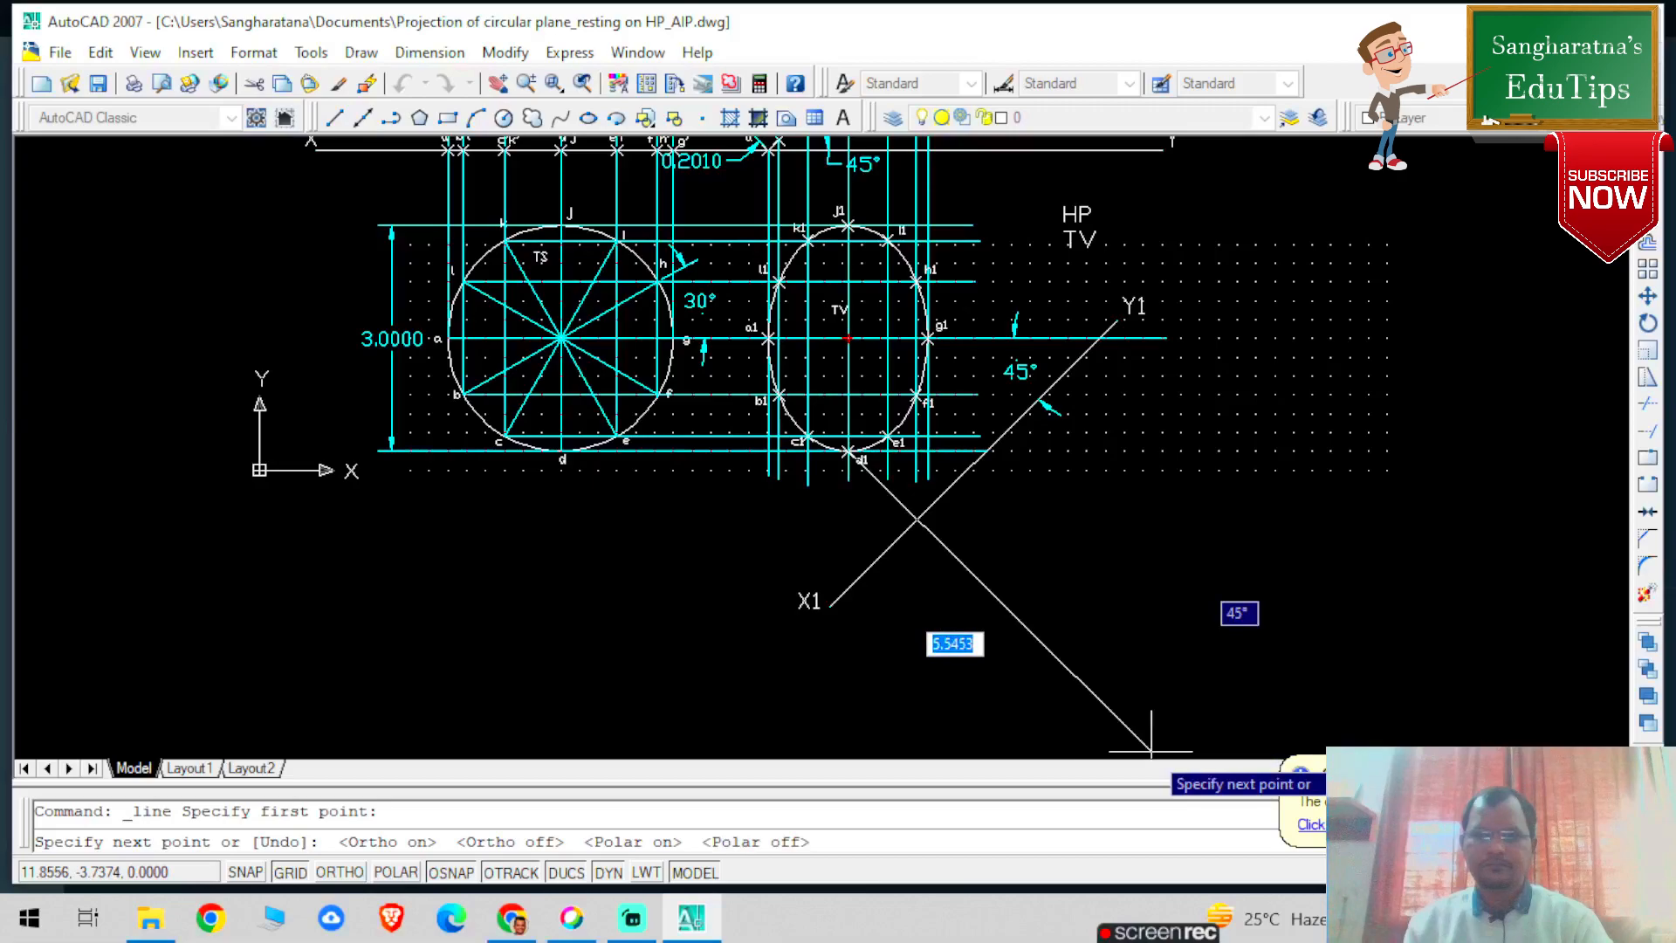
{"action": "key", "text": "F9"}
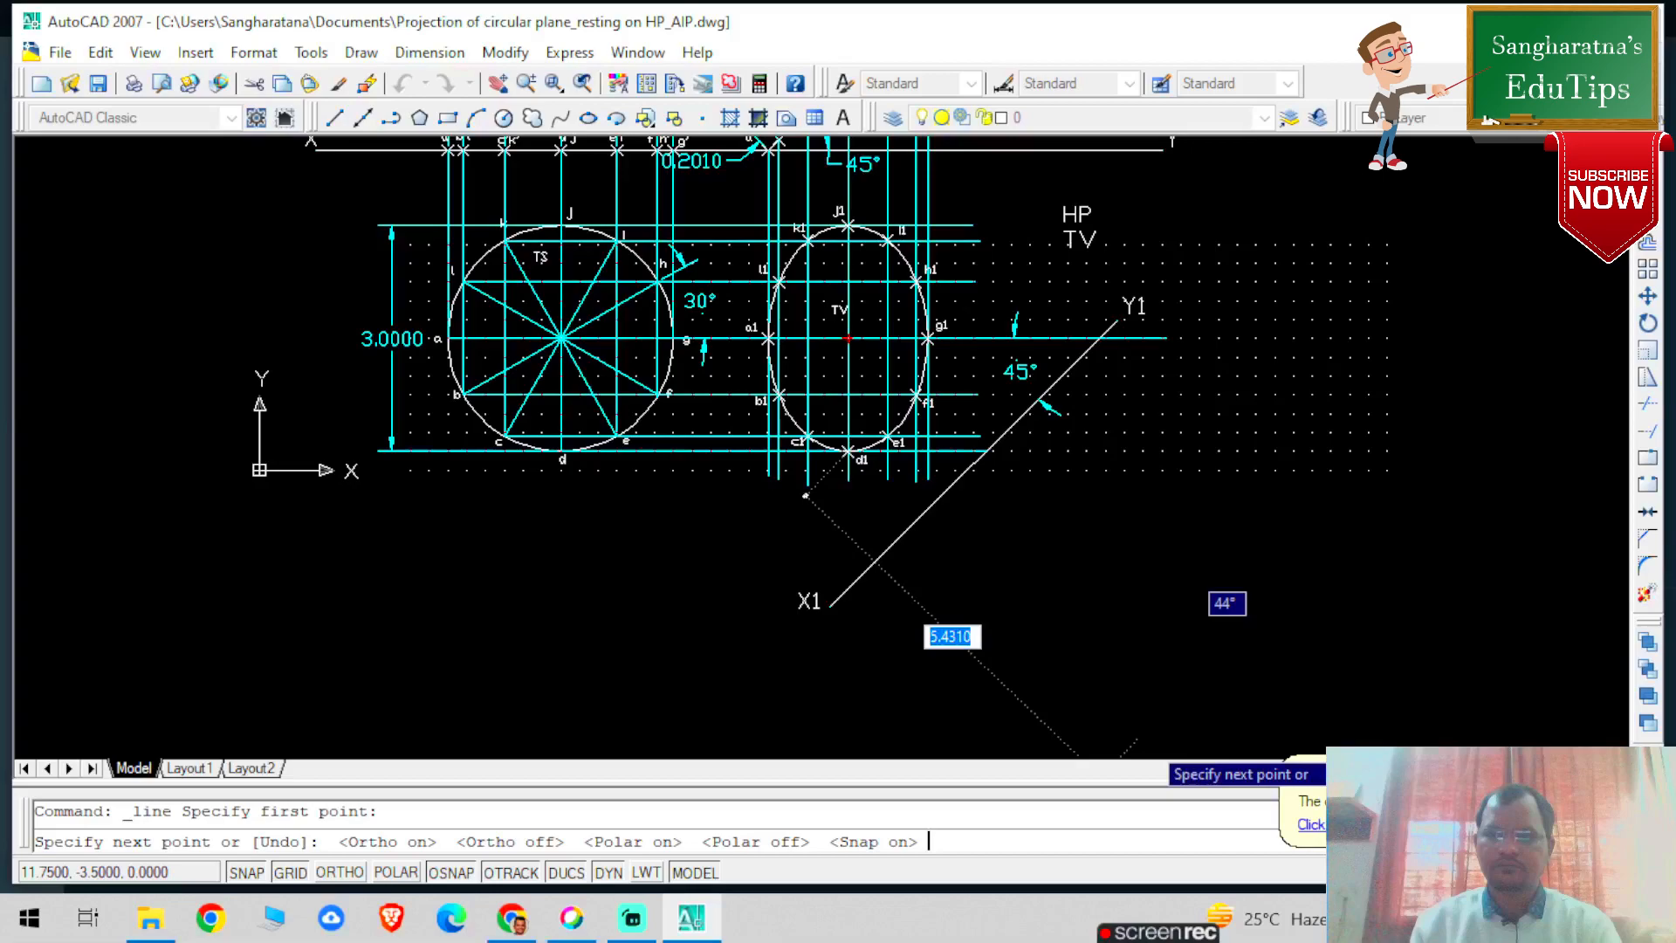
{"action": "key", "text": "Tab"}
{"action": "type", "text": "45"}
{"action": "key", "text": "Return"}
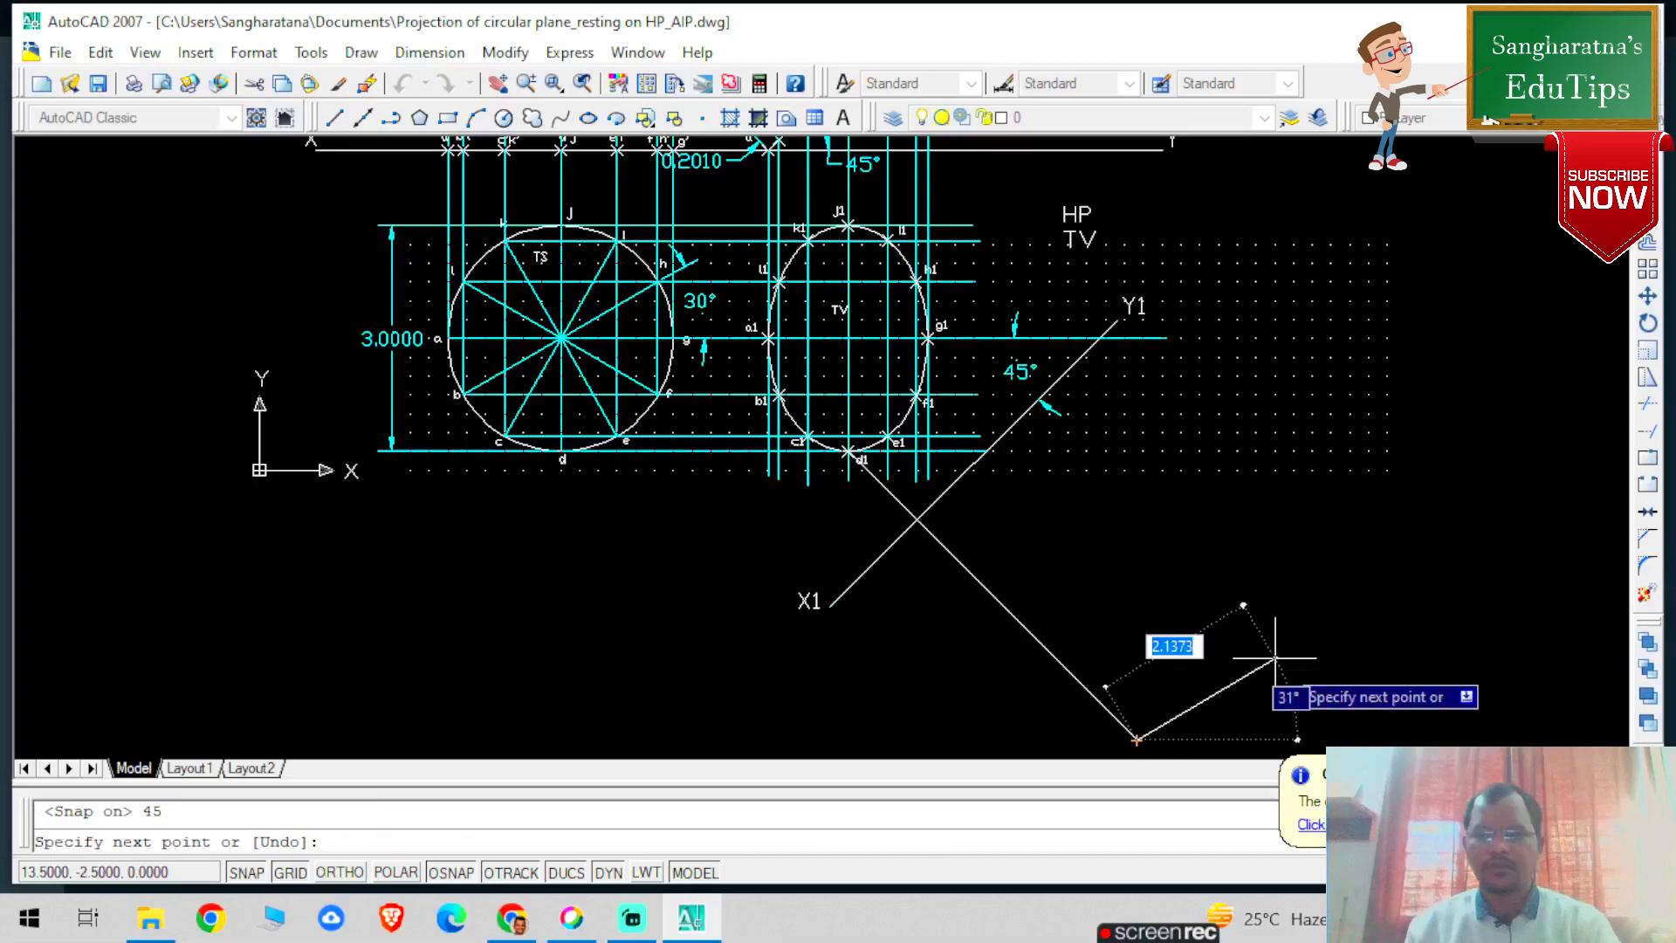
{"action": "key", "text": "Escape"}
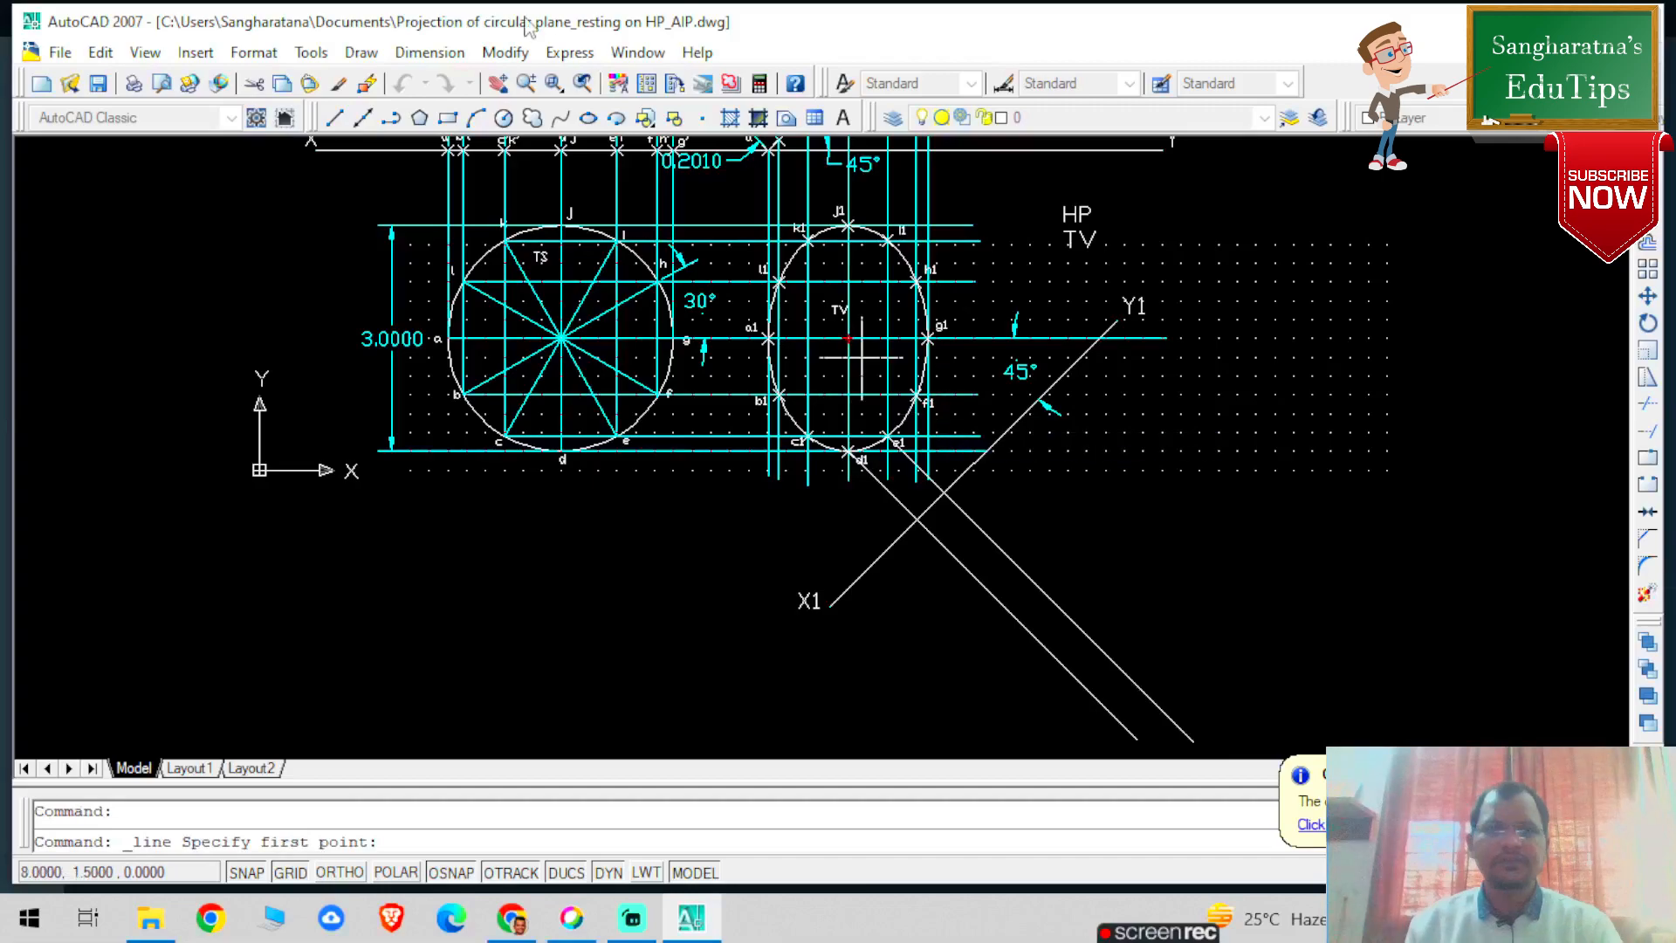
Add an angular dimension between the projector from d1 and line X1Y1
{"action": "left_click", "coordinate": [429, 52]}
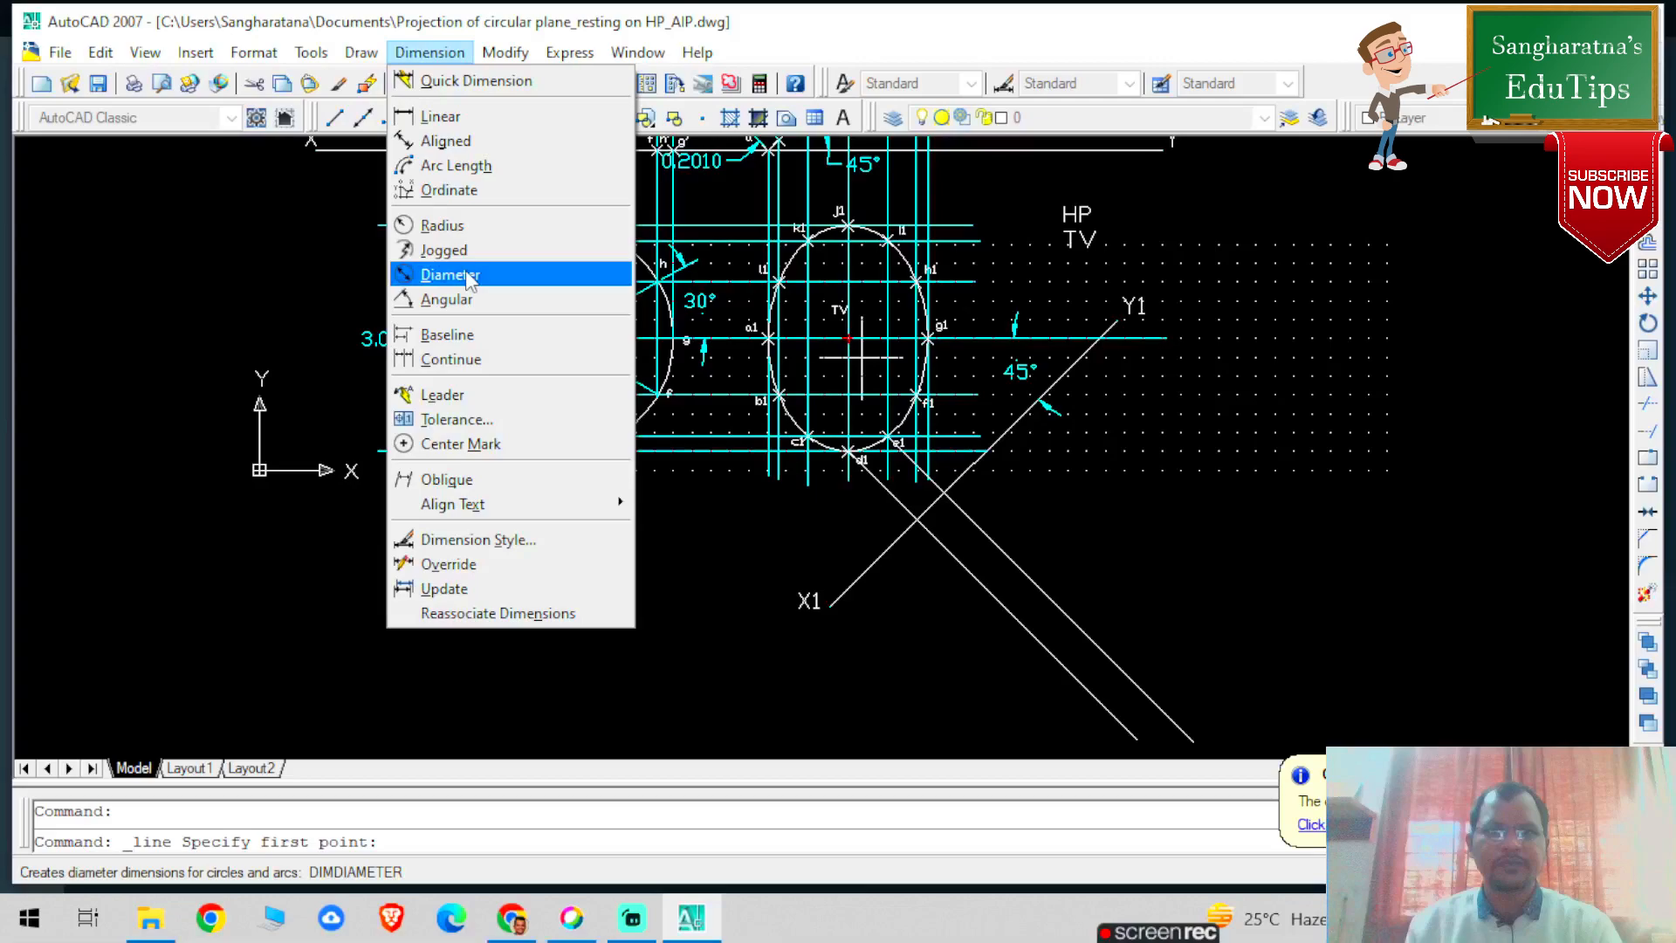
{"action": "left_click", "coordinate": [447, 299]}
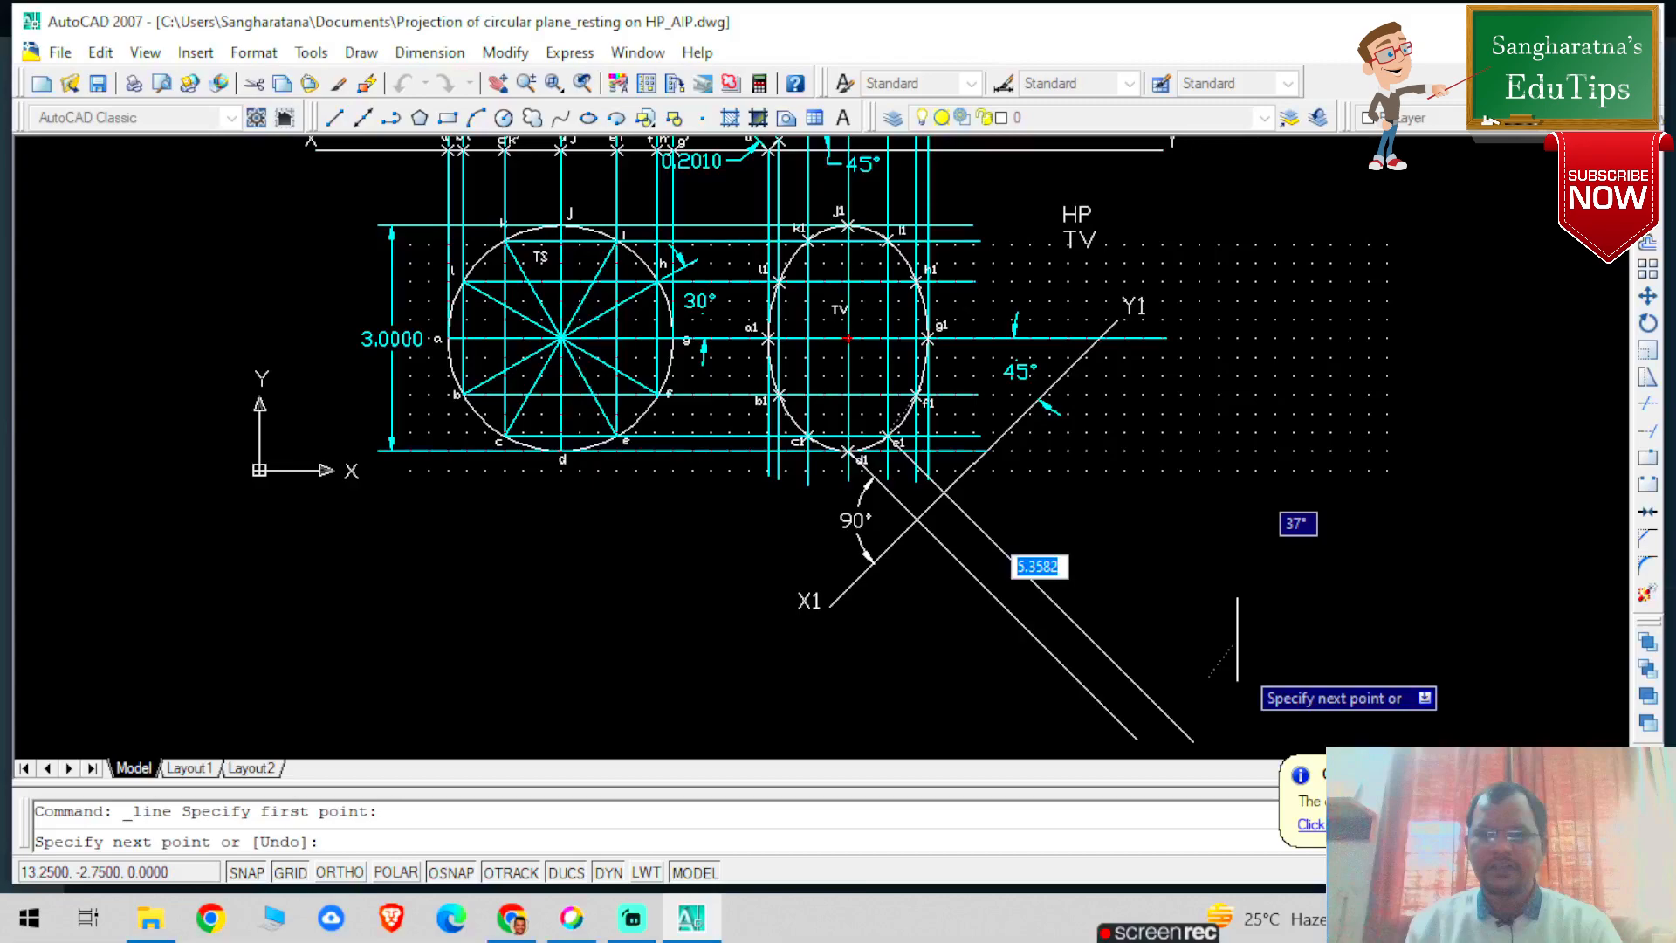
{"action": "type", "text": "5"}
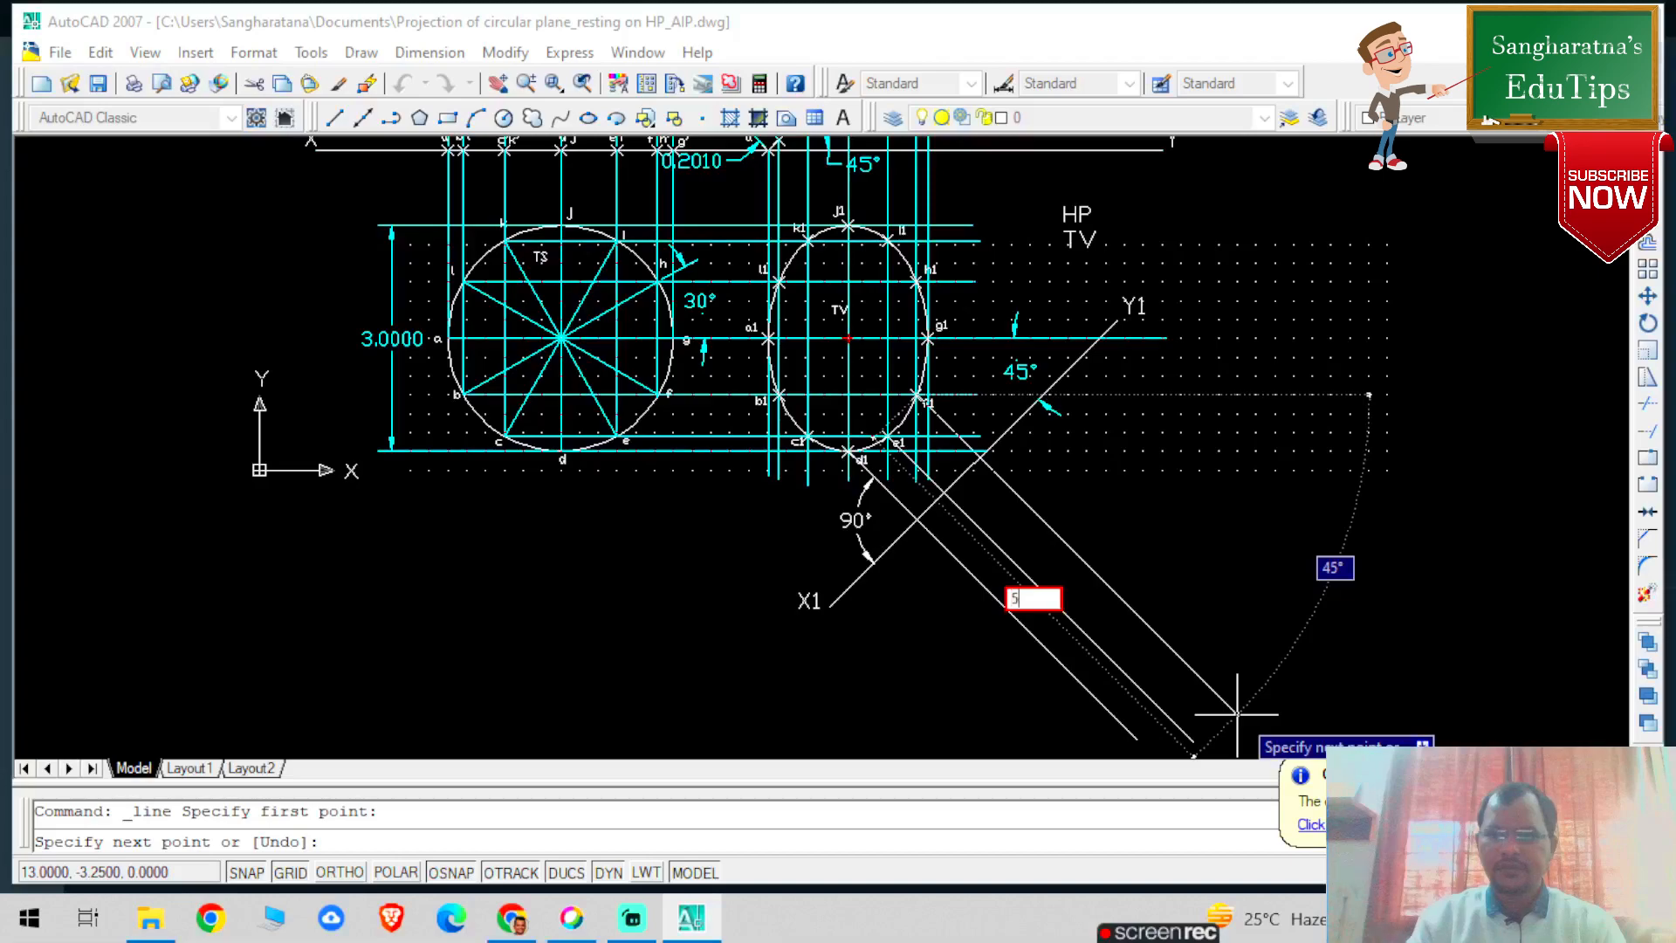
{"action": "key", "text": "Tab"}
{"action": "type", "text": "45"}
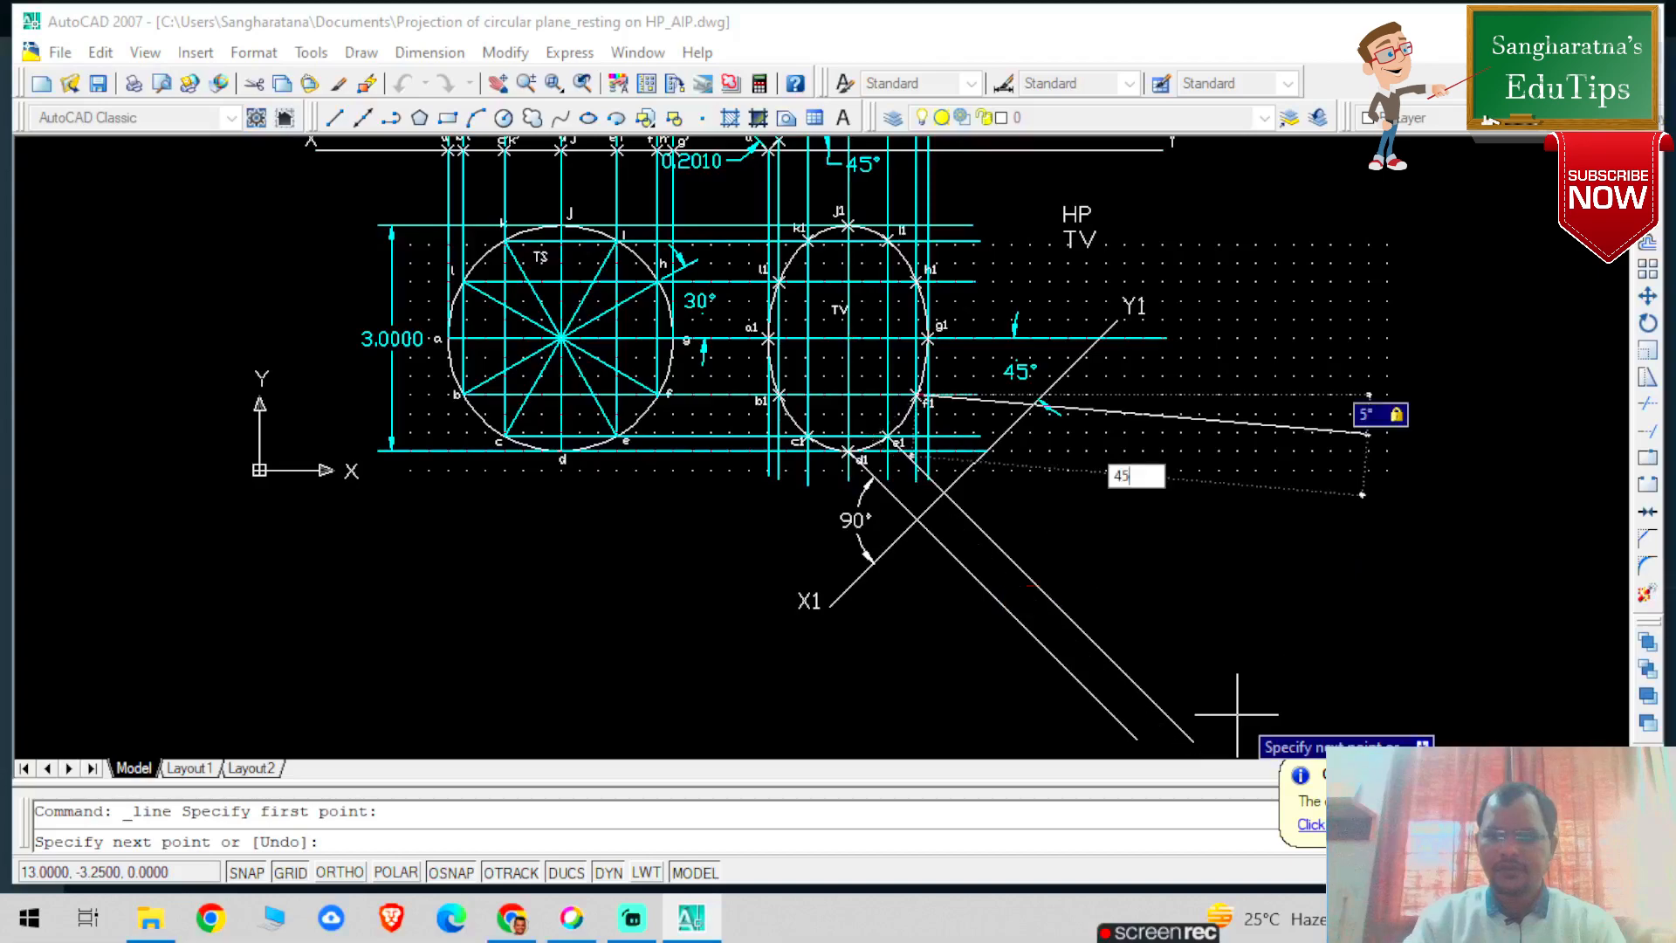
{"action": "key", "text": "Return"}
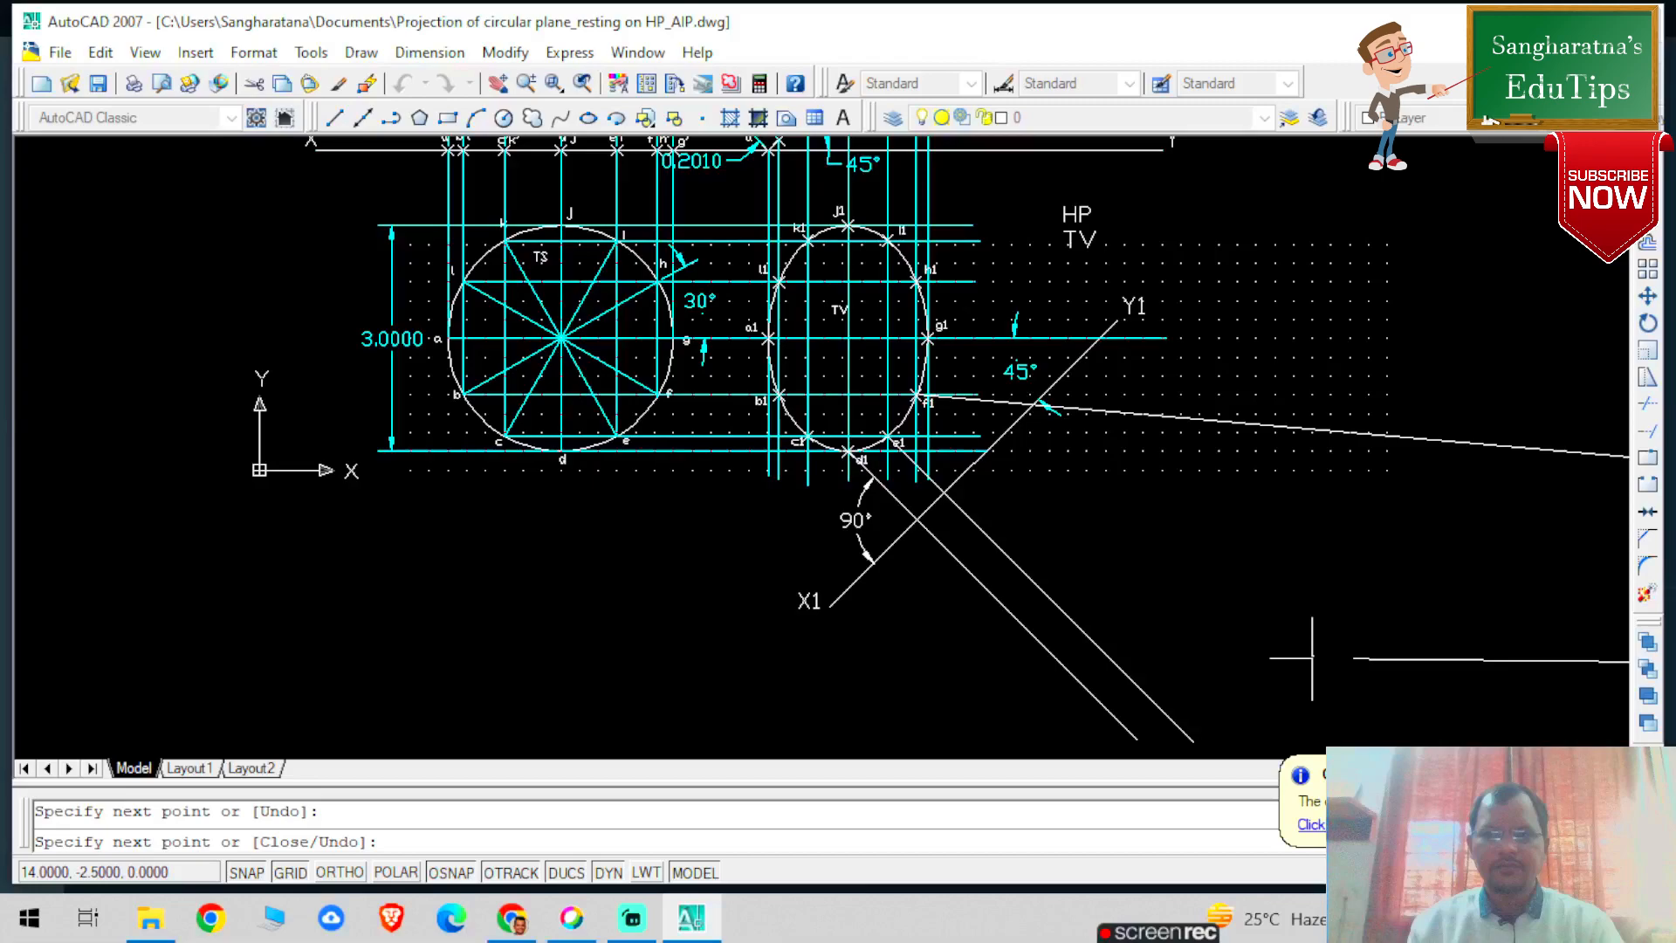
{"action": "key", "text": "Return"}
{"action": "key", "text": "Return"}
{"action": "key", "text": "Return"}
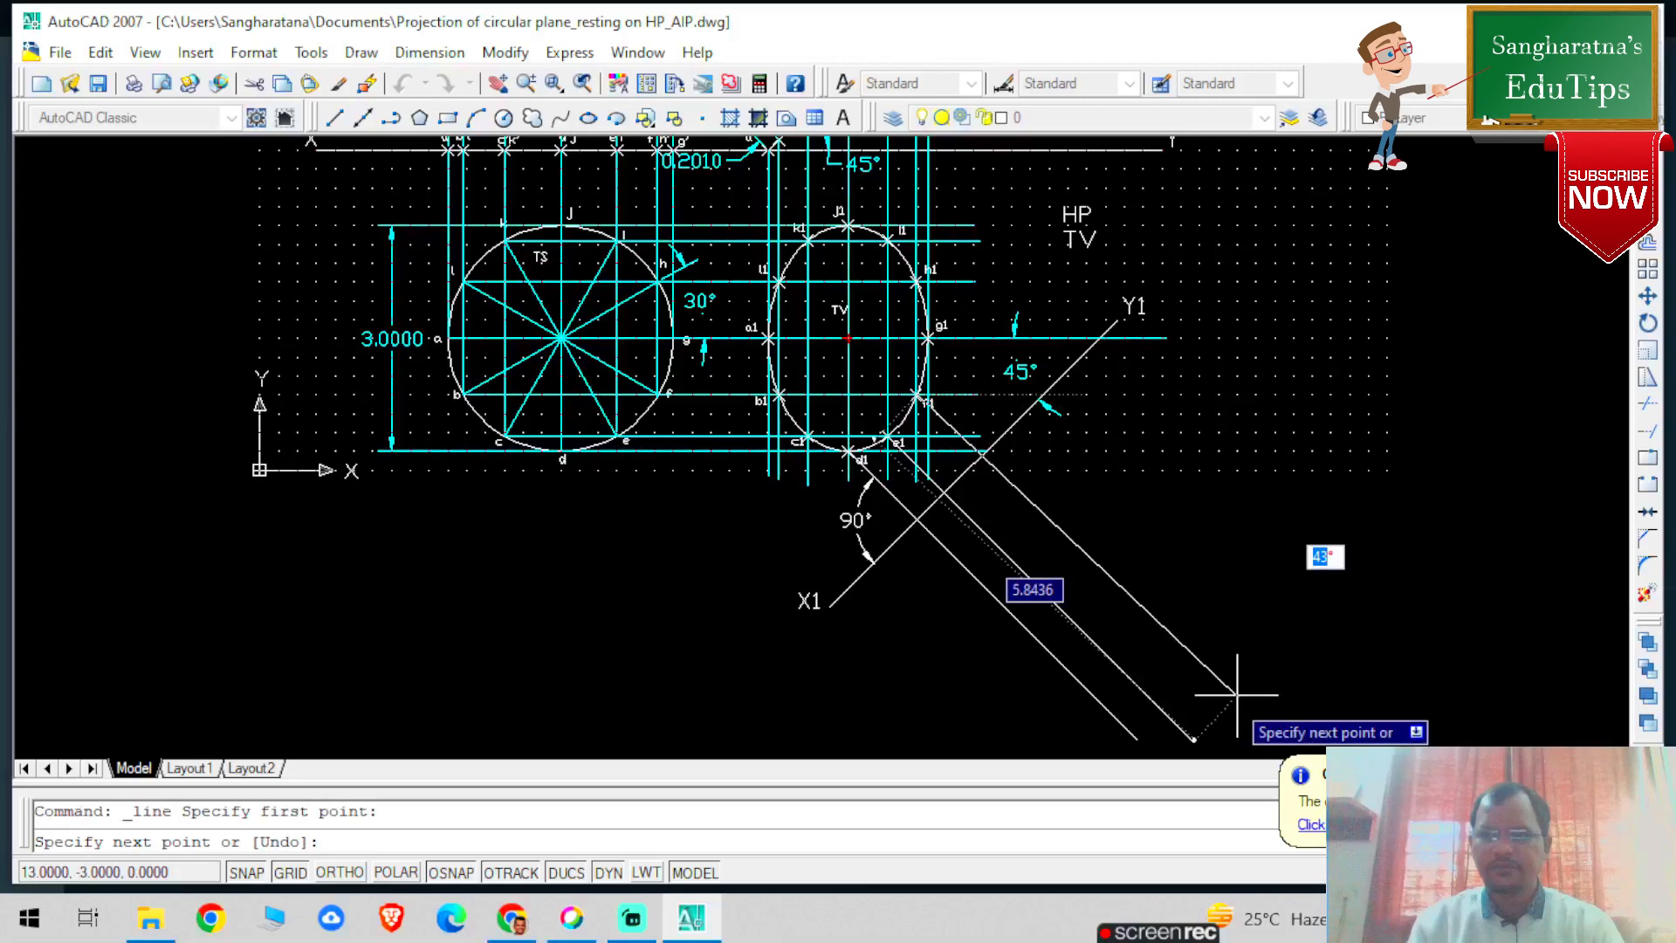
Draw projectors from f1, g1 and h1 across line X1Y1, parallel to the existing 45-degree projectors
{"action": "key", "text": "Return"}
{"action": "key", "text": "Return"}
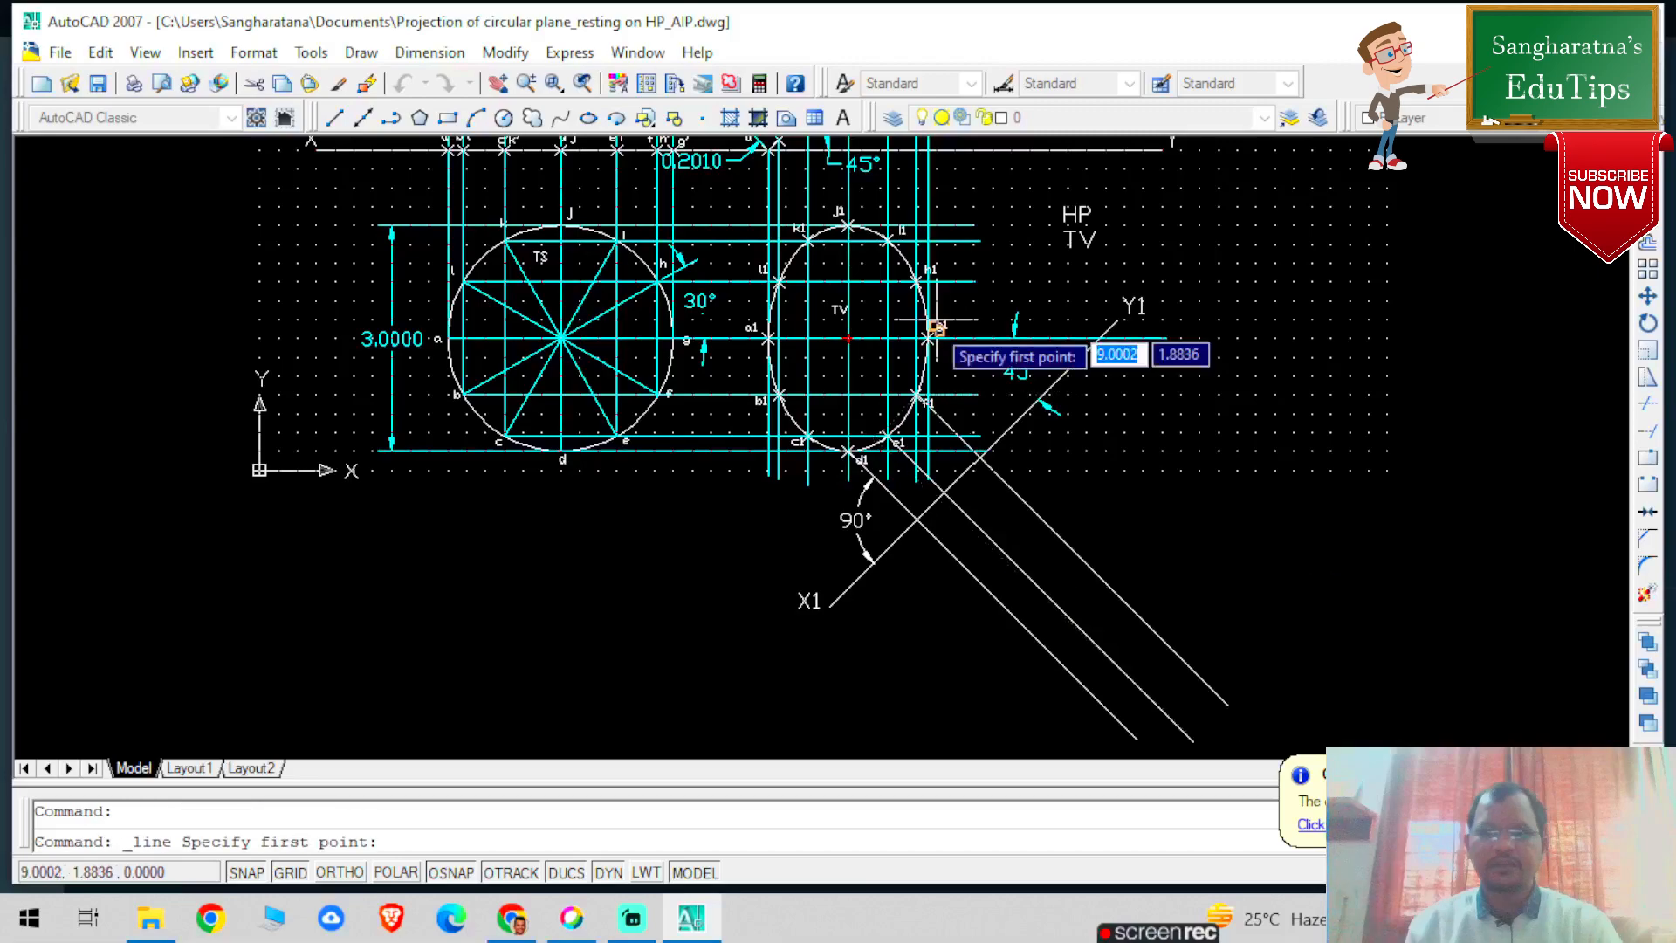
{"action": "left_click", "coordinate": [932, 332]}
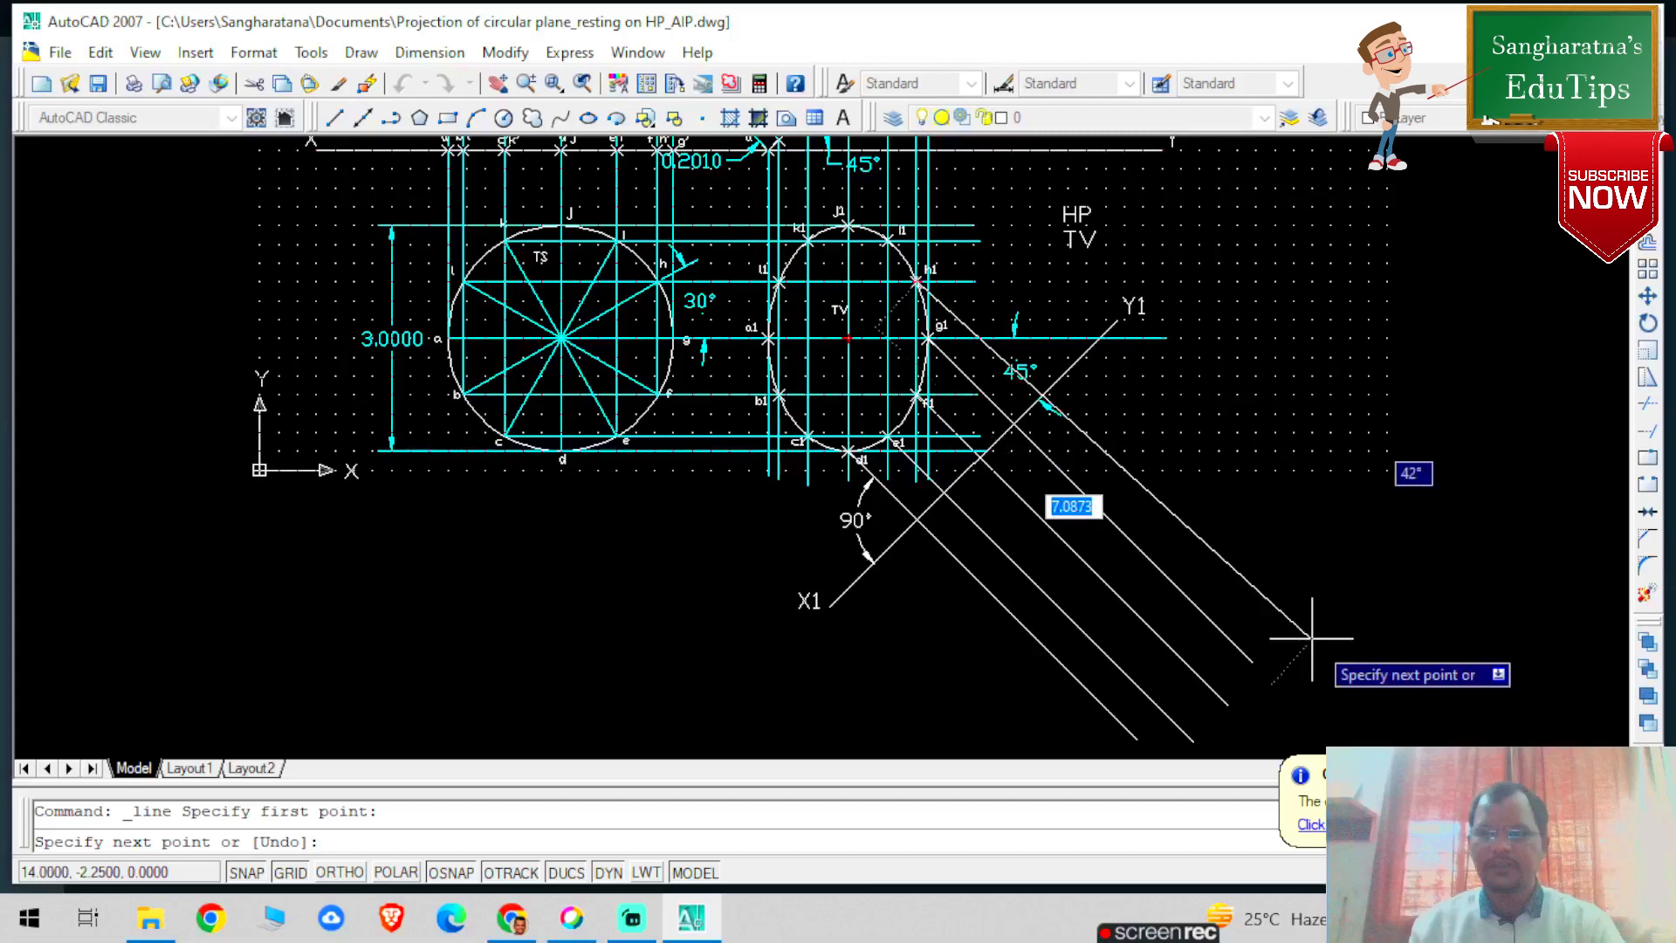
{"action": "type", "text": "4"}
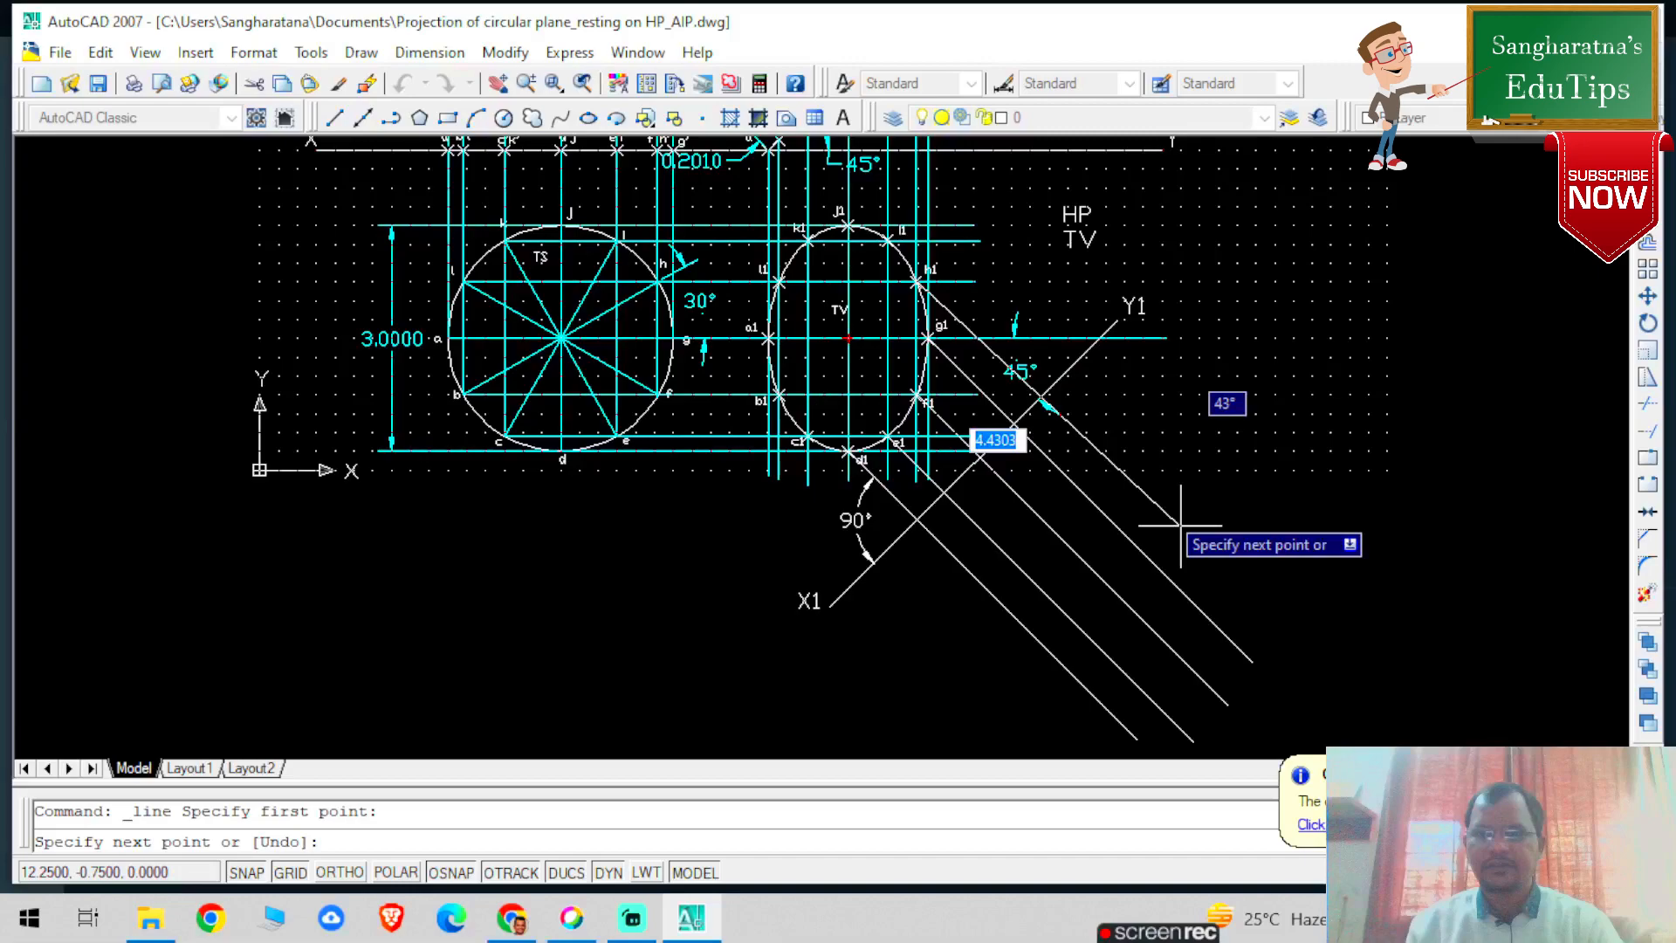
{"action": "left_click", "coordinate": [1294, 658]}
{"action": "key", "text": "Escape"}
Draw projectors from i1, j1, k1 and l1 across line X1Y1, parallel to the existing ones
{"action": "left_click", "coordinate": [364, 118]}
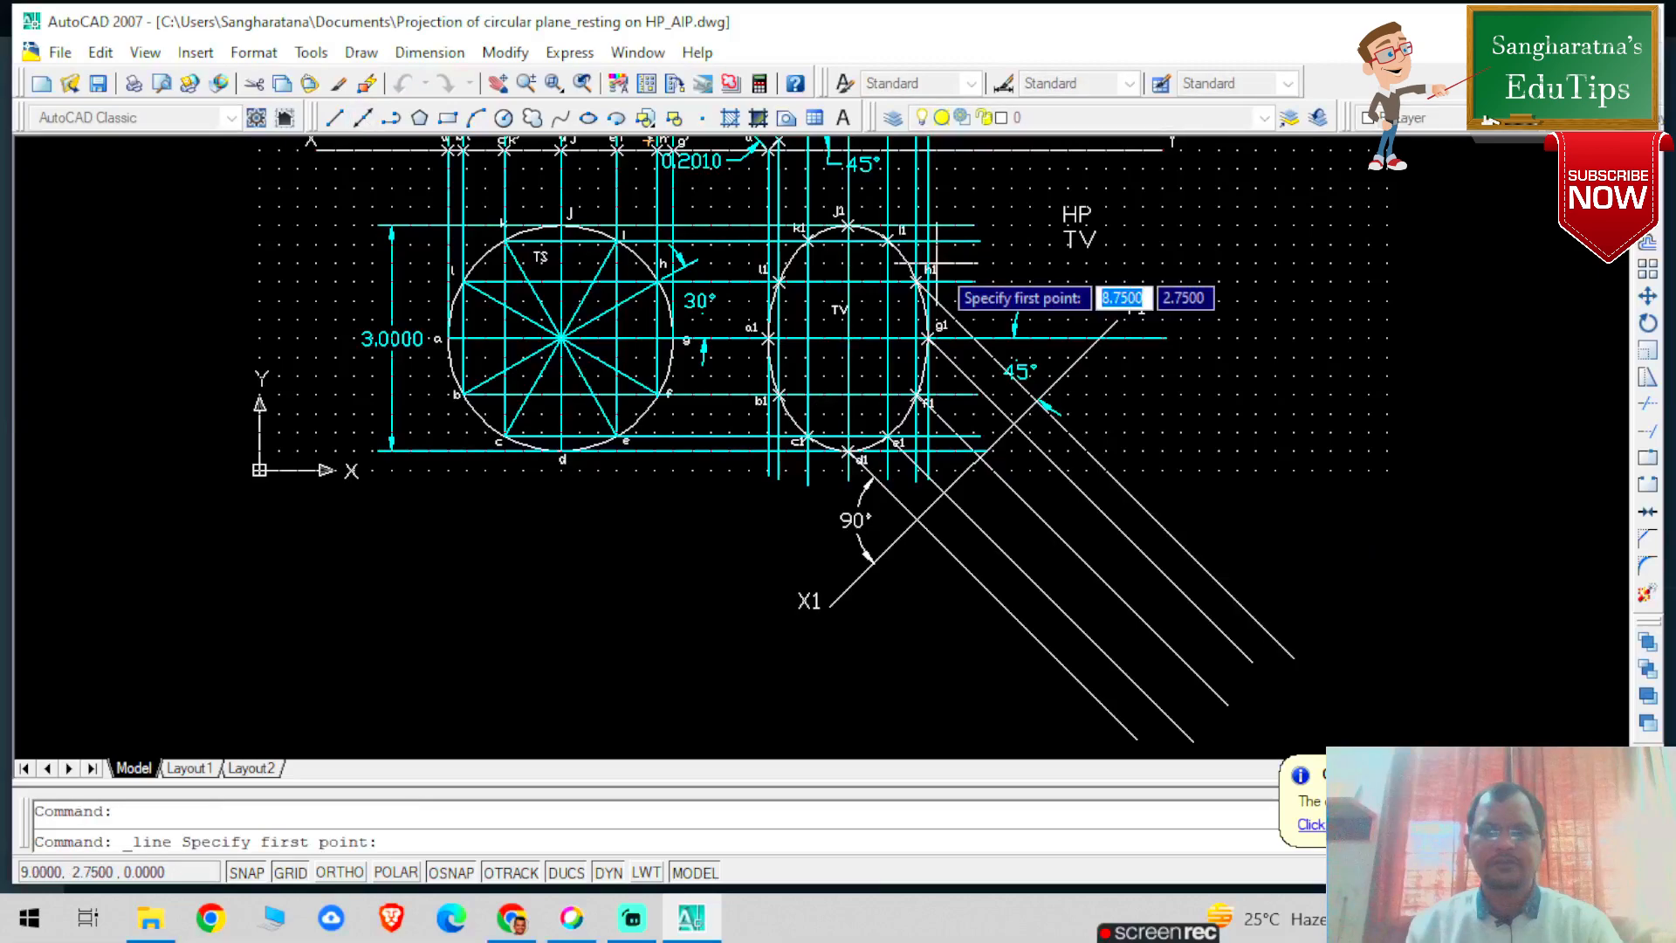
{"action": "left_click", "coordinate": [918, 281]}
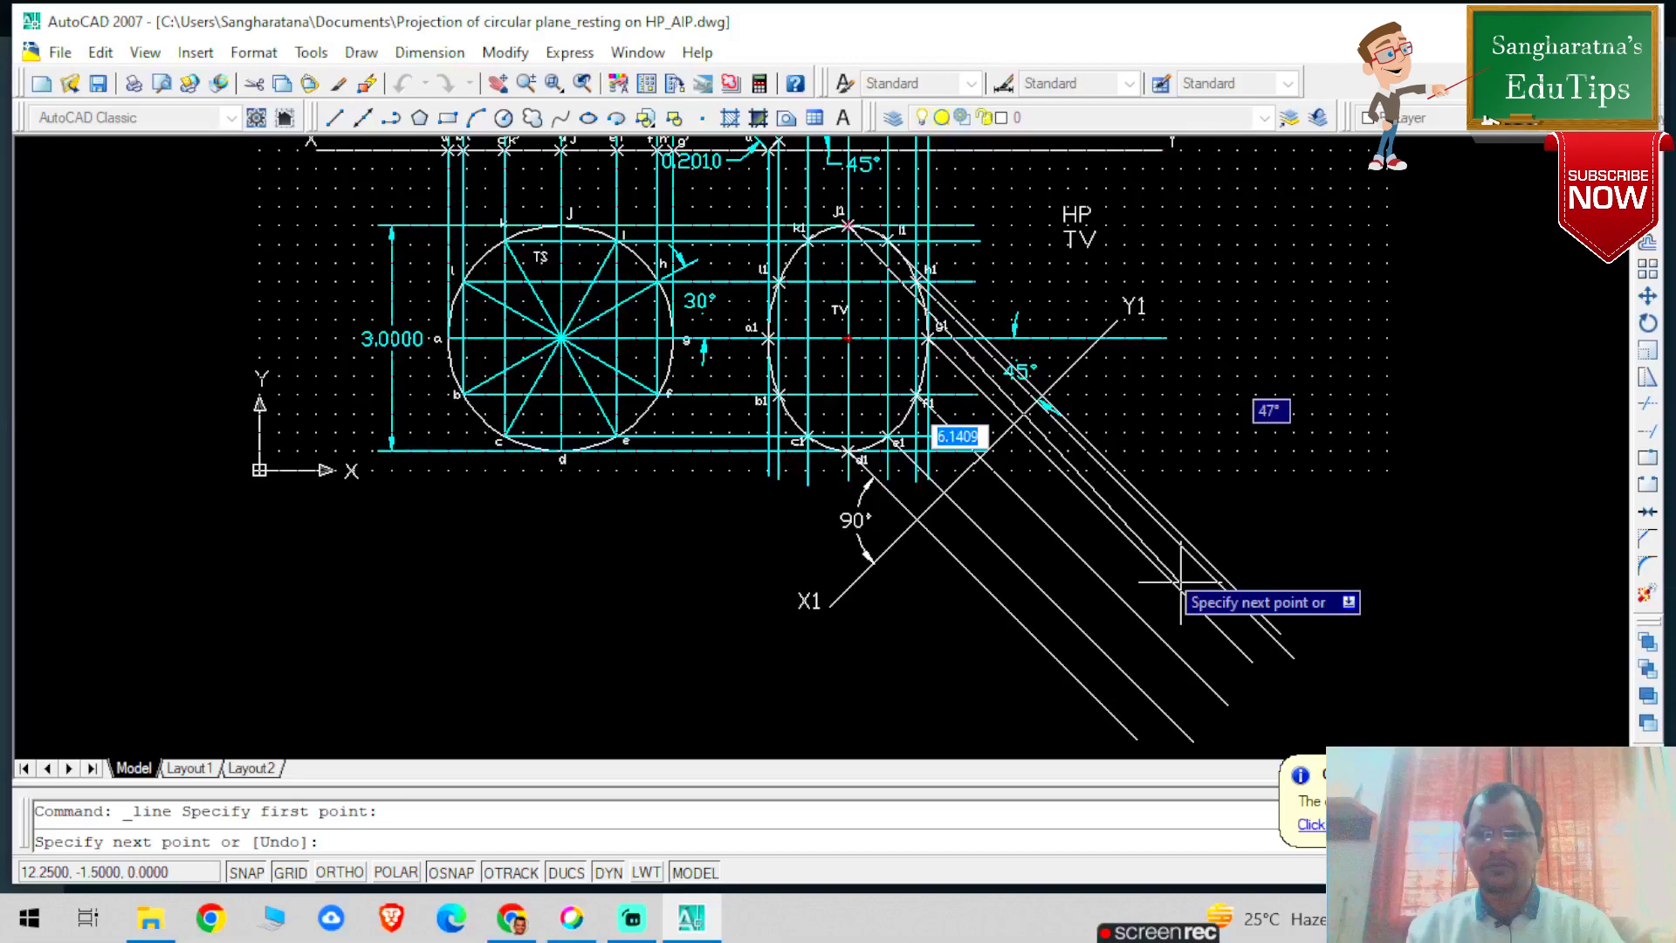
{"action": "key", "text": "Escape"}
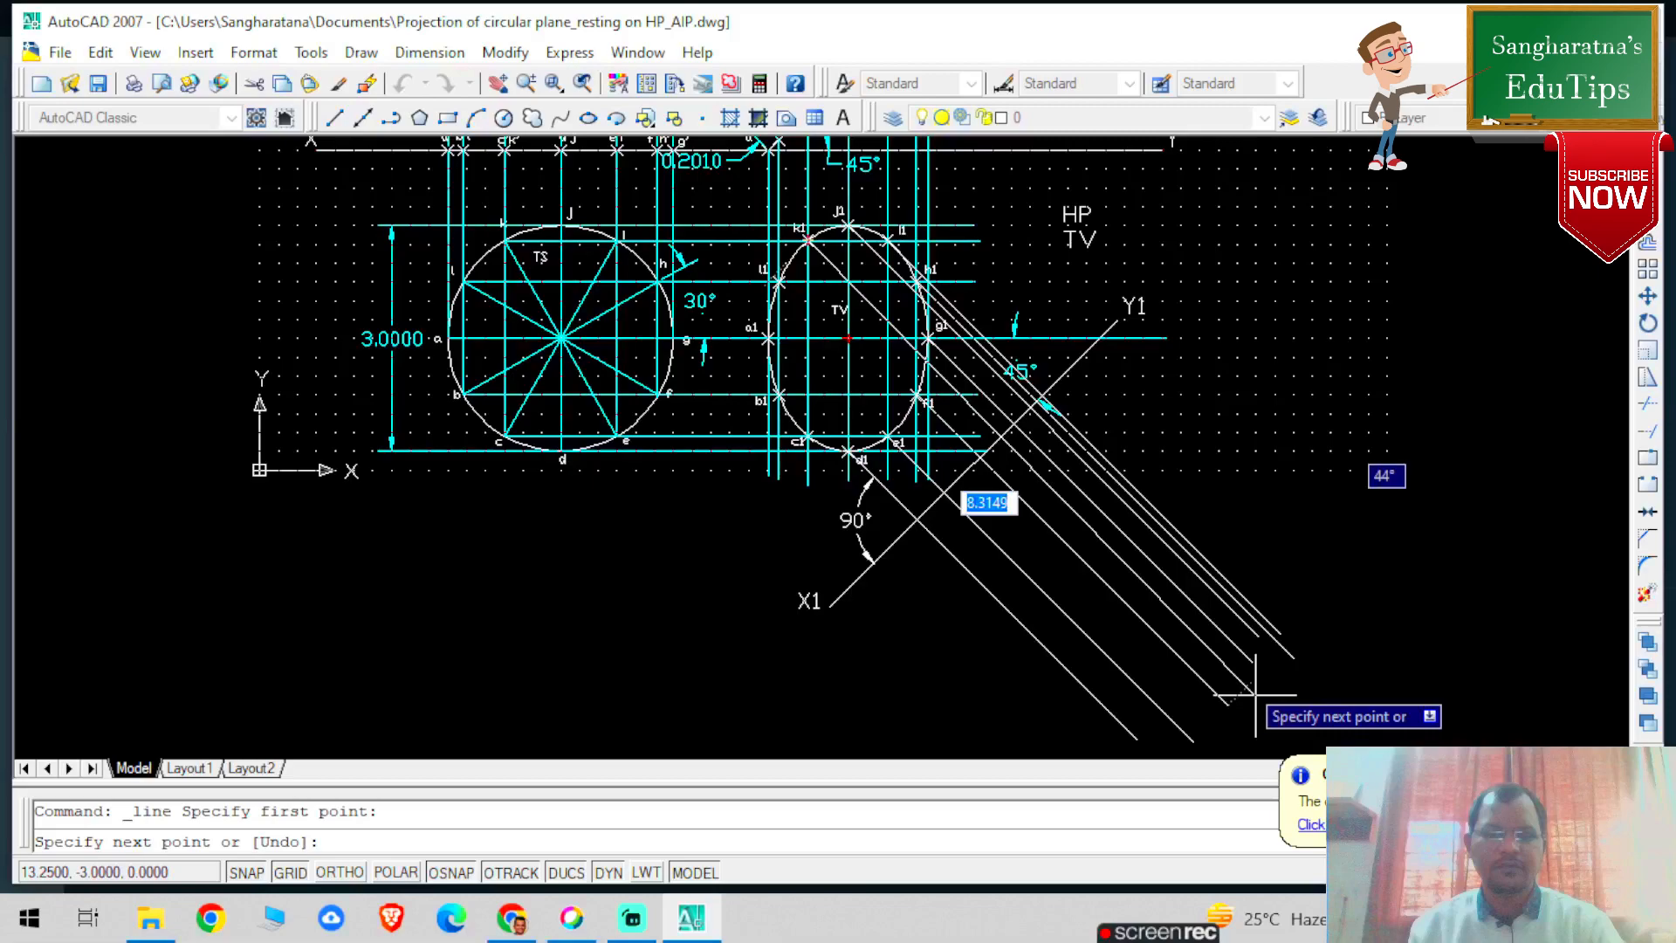
{"action": "left_click", "coordinate": [1192, 741]}
{"action": "key", "text": "Return"}
{"action": "key", "text": "Return"}
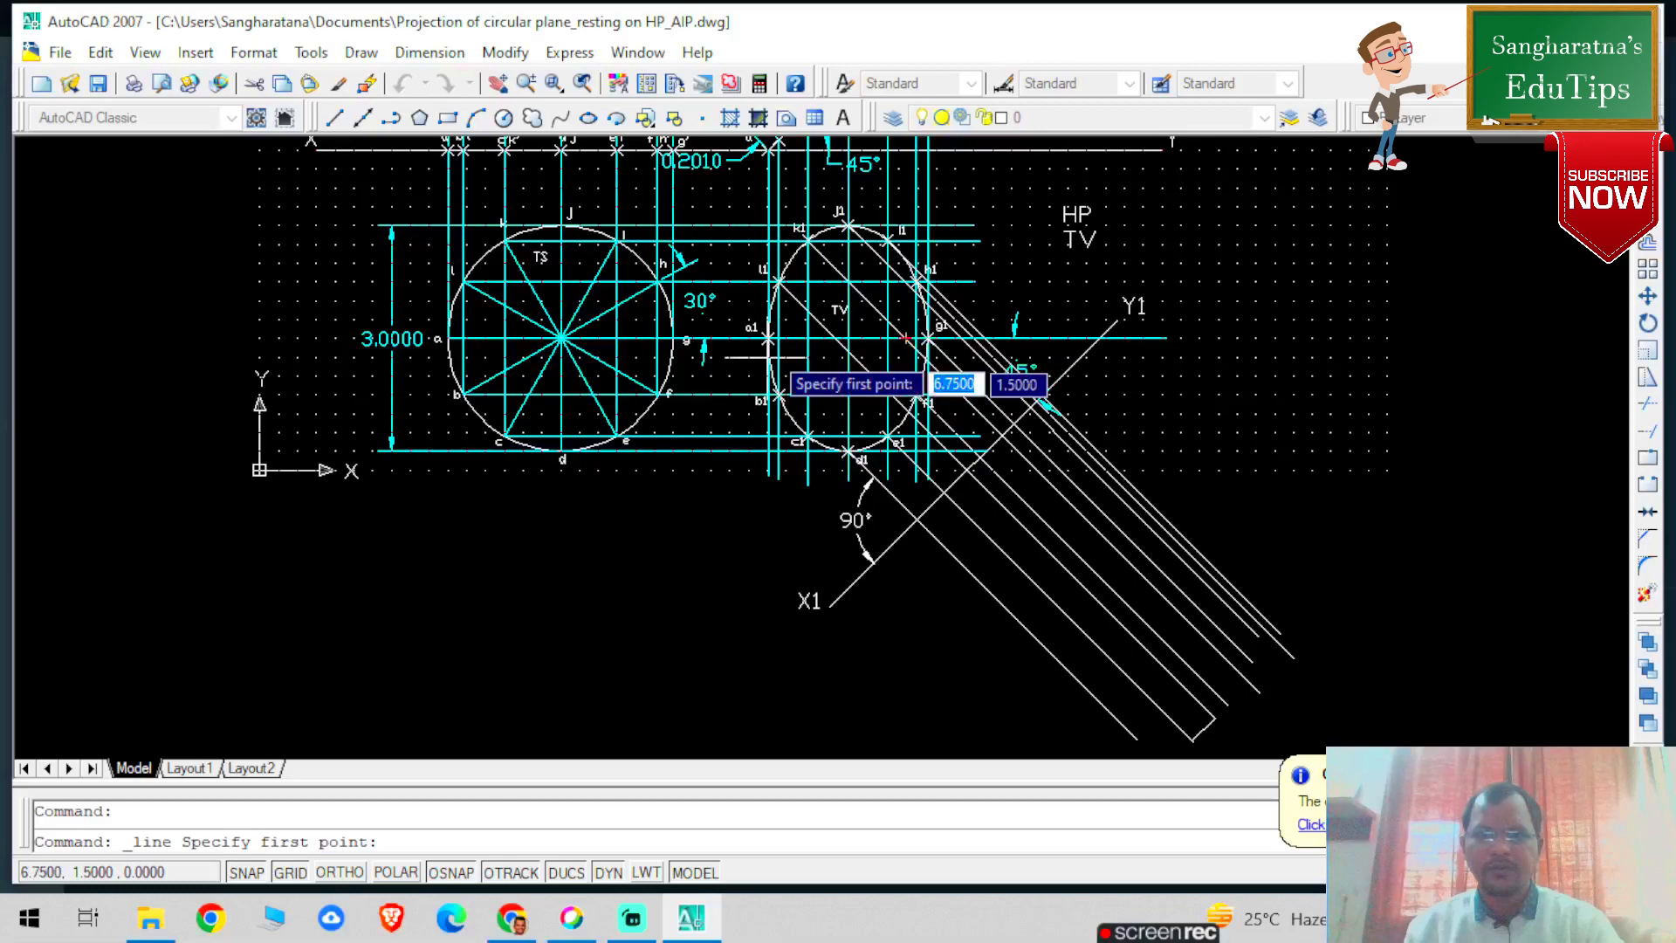
Draw projectors from a1 and b1 across line X1Y1 at 45 degrees below horizontal
{"action": "left_click", "coordinate": [905, 337]}
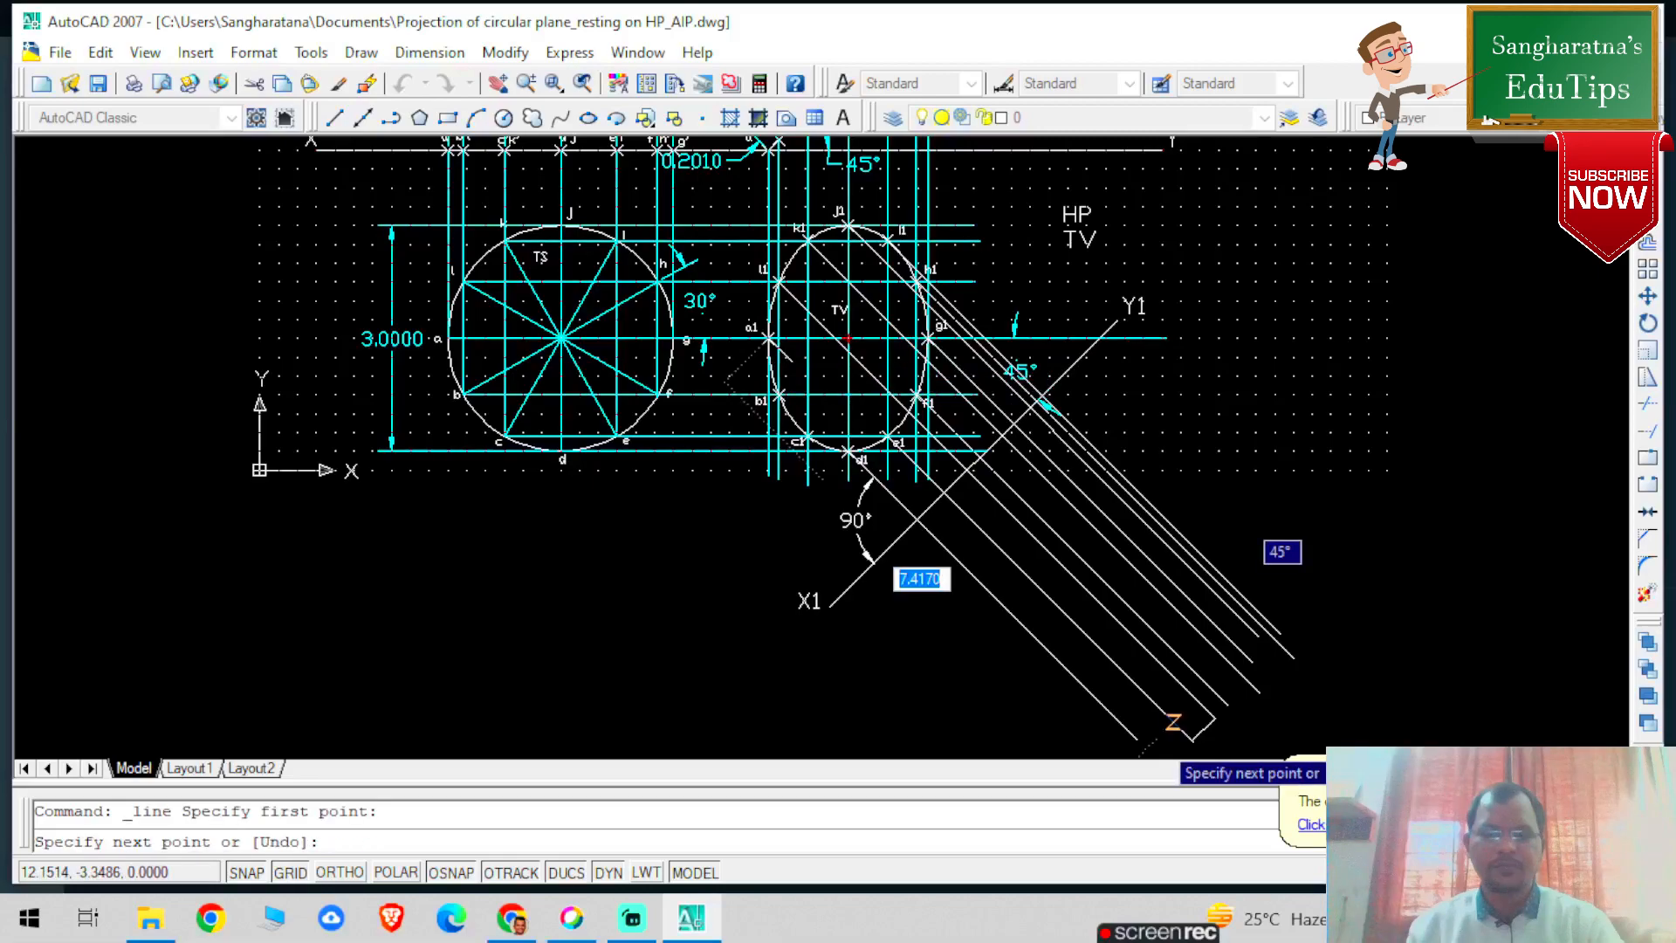
{"action": "key", "text": "Tab"}
{"action": "type", "text": "45"}
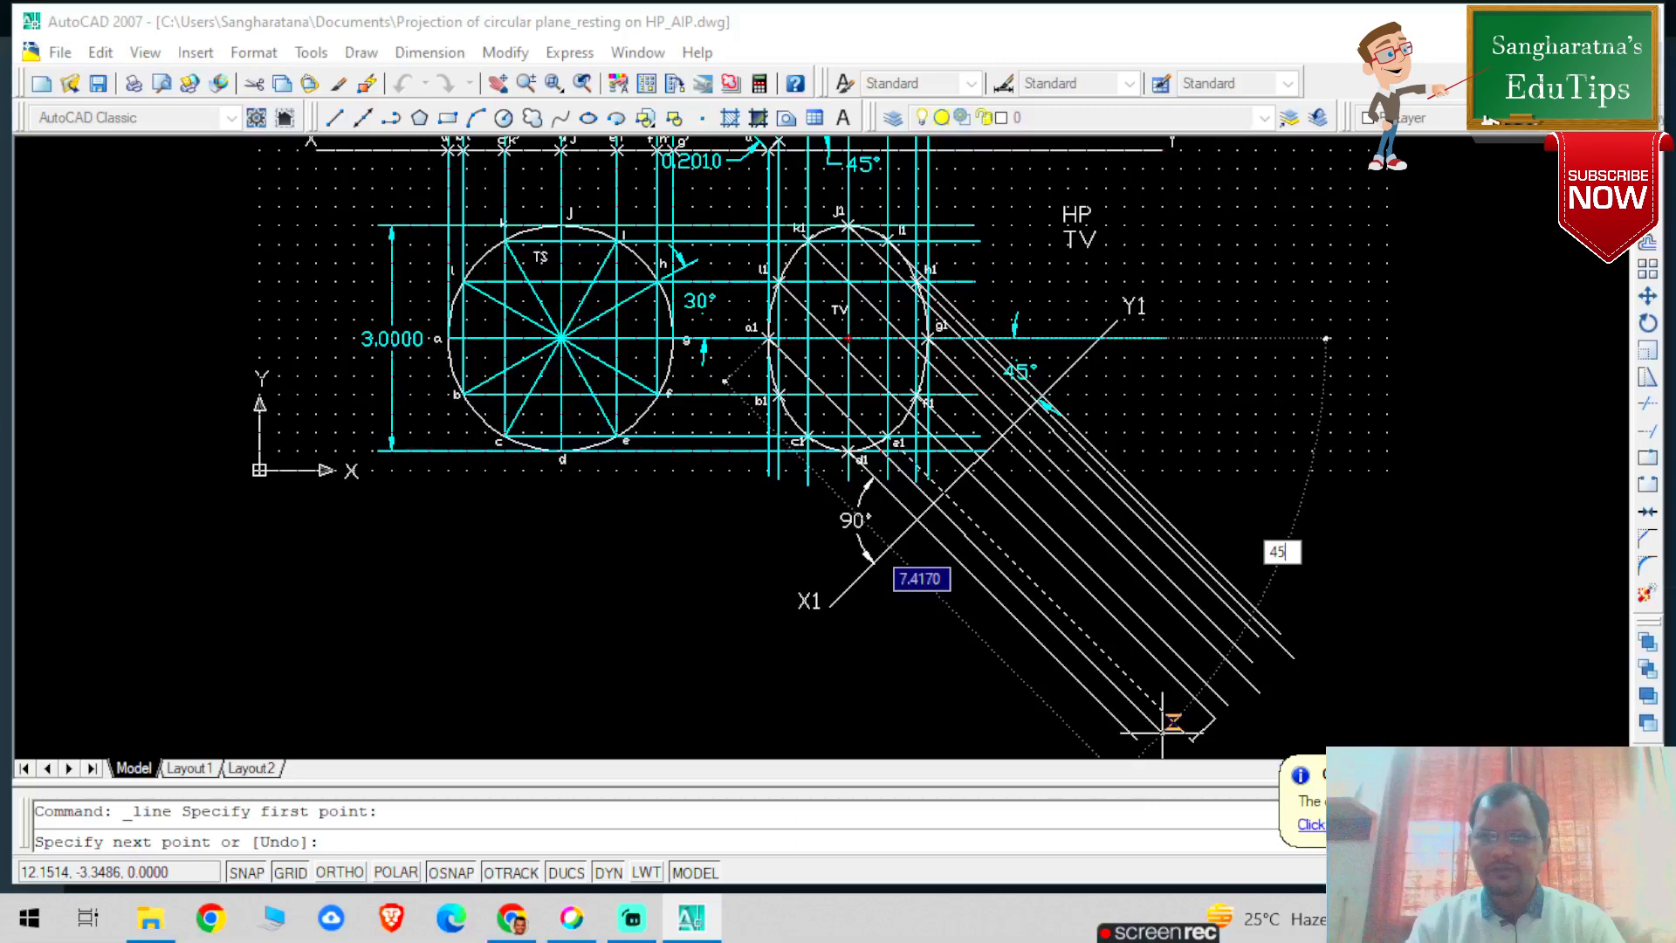
{"action": "key", "text": "BackSpace"}
{"action": "key", "text": "BackSpace"}
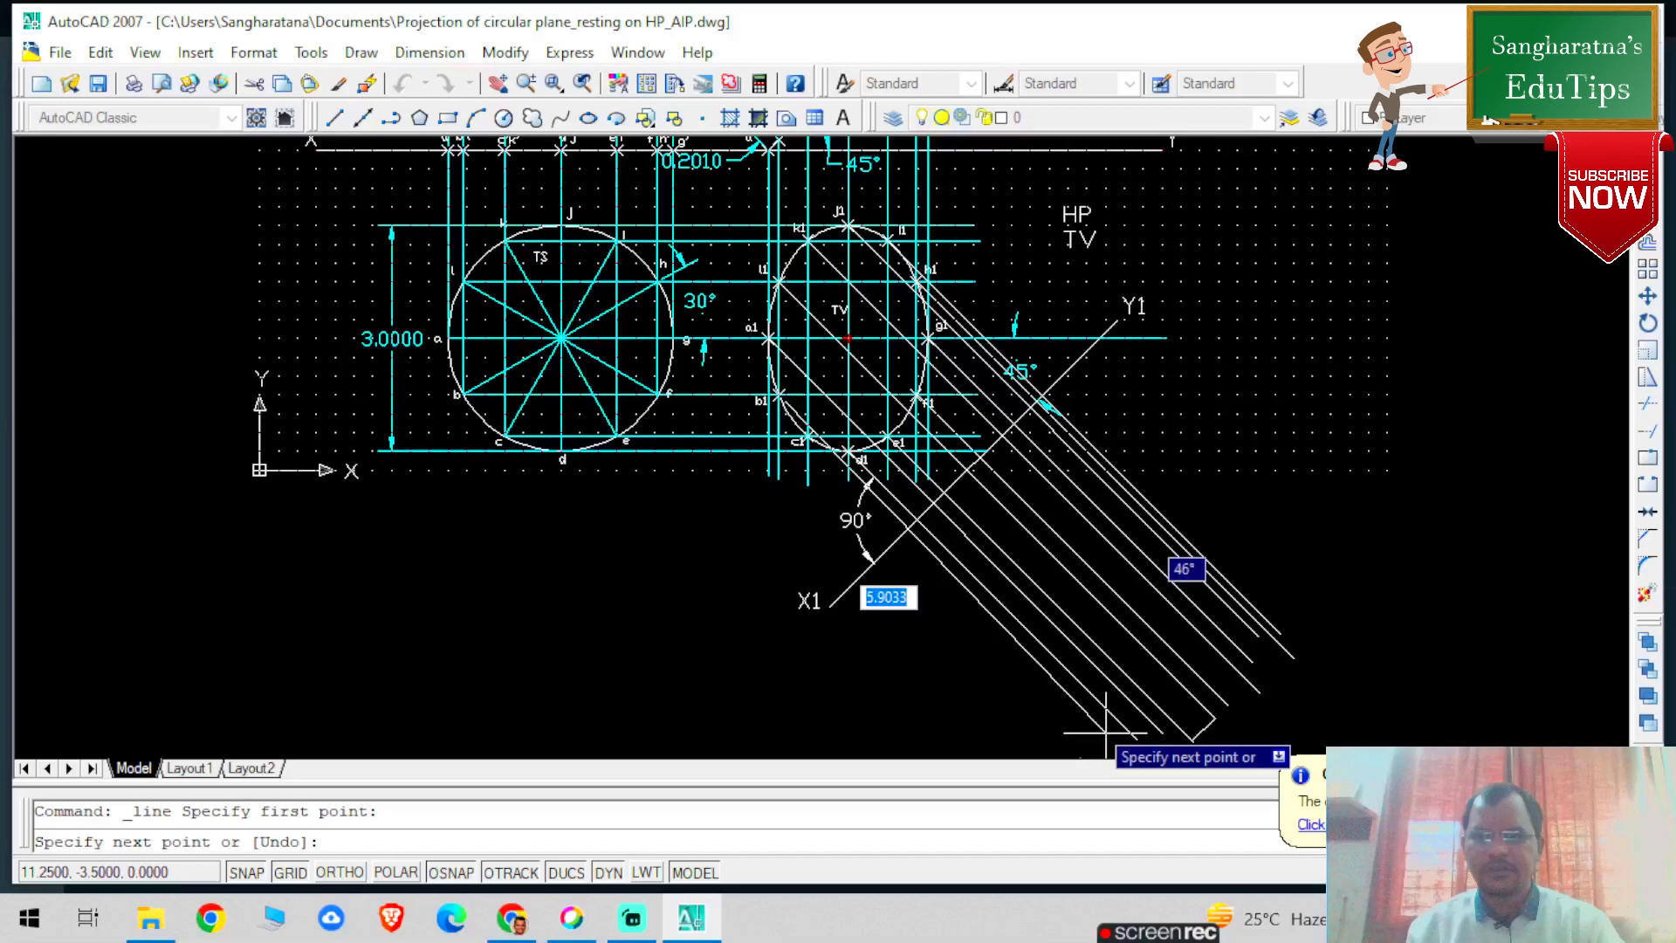
{"action": "left_click", "coordinate": [1107, 729]}
{"action": "key", "text": "Escape"}
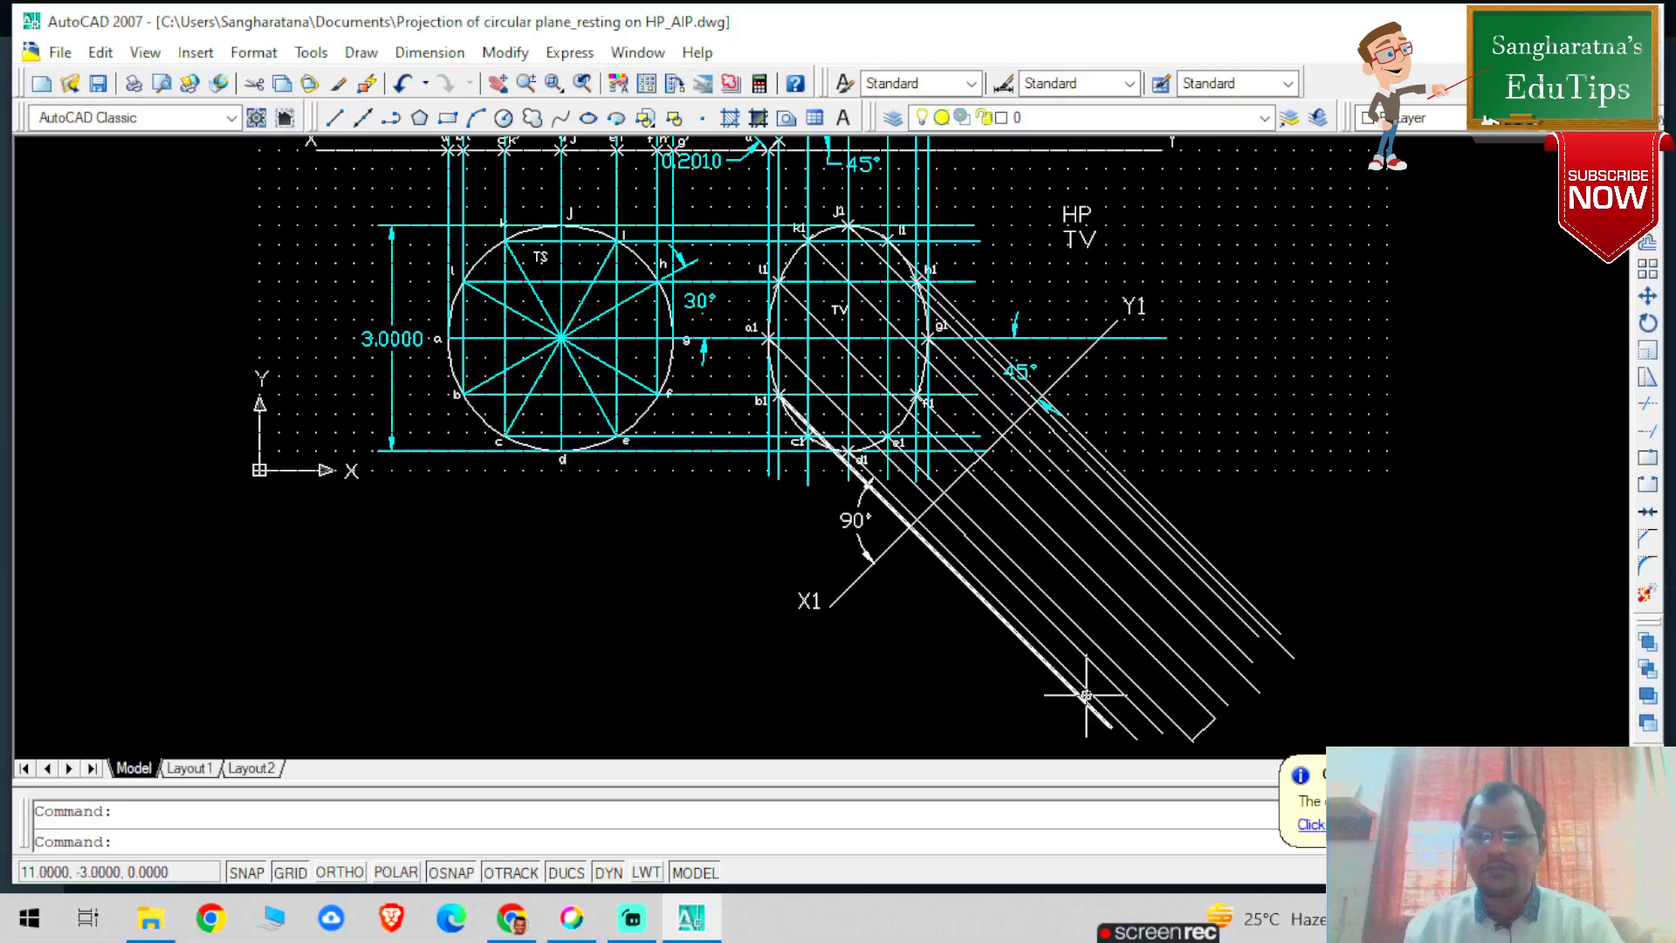
Make all the inclined projectors crossing X1Y1 cyan and erase the short stray line joining two projector ends
{"action": "left_click_drag", "start_coordinate": [1085, 696], "coordinate": [1180, 676]}
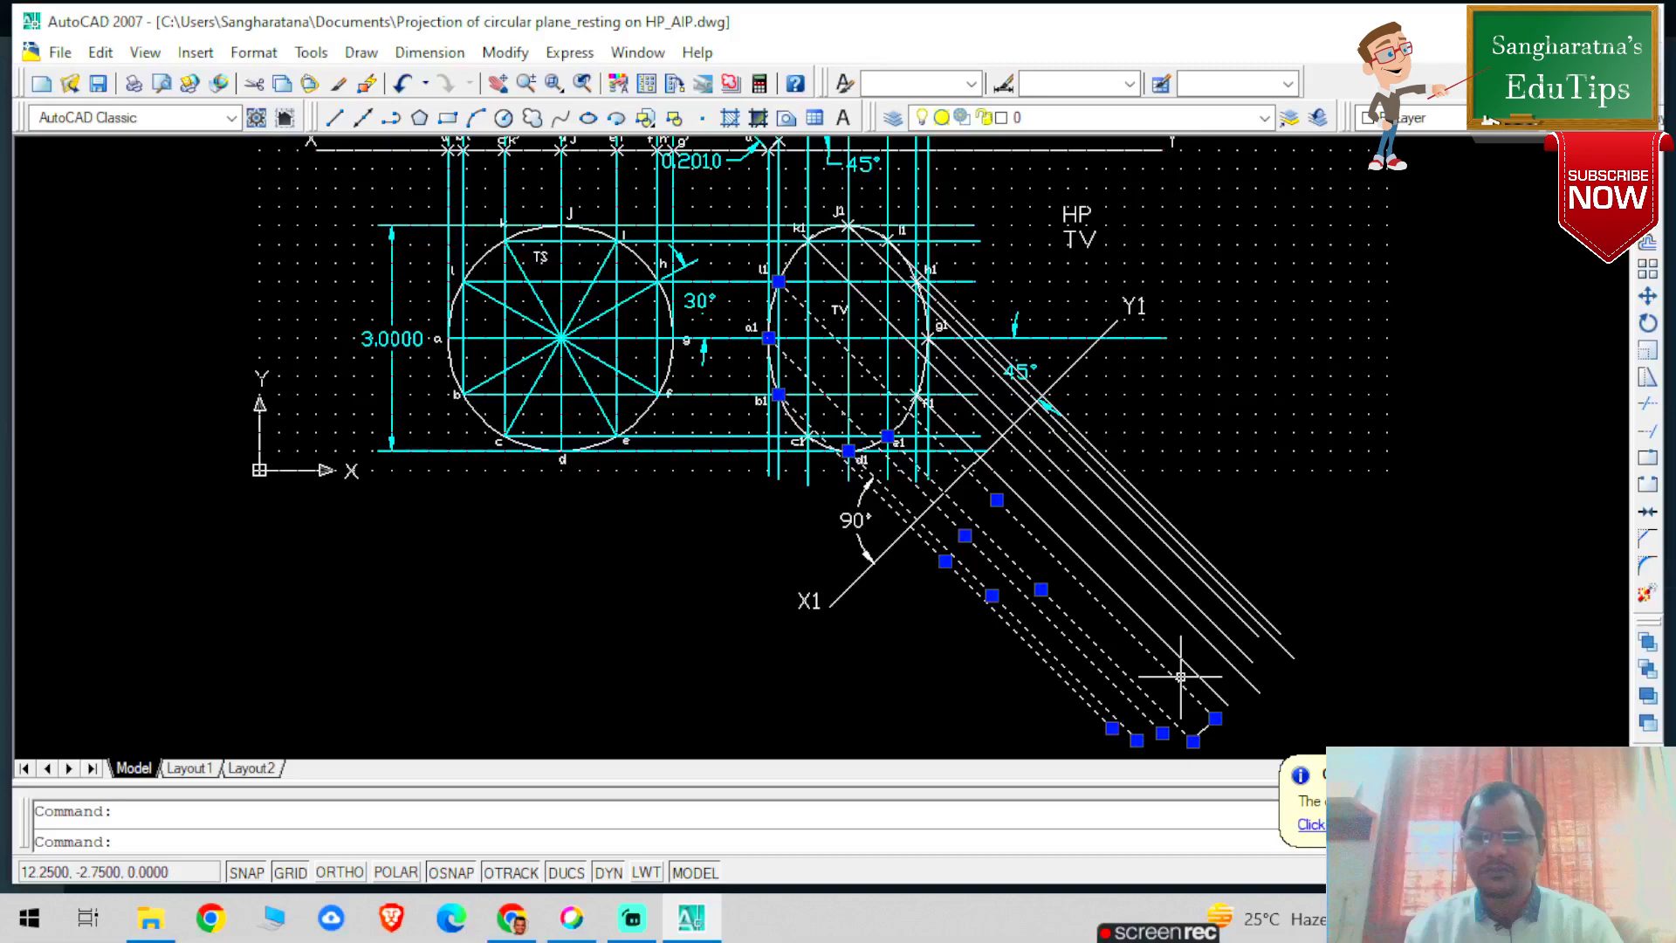
{"action": "left_click", "coordinate": [1414, 117]}
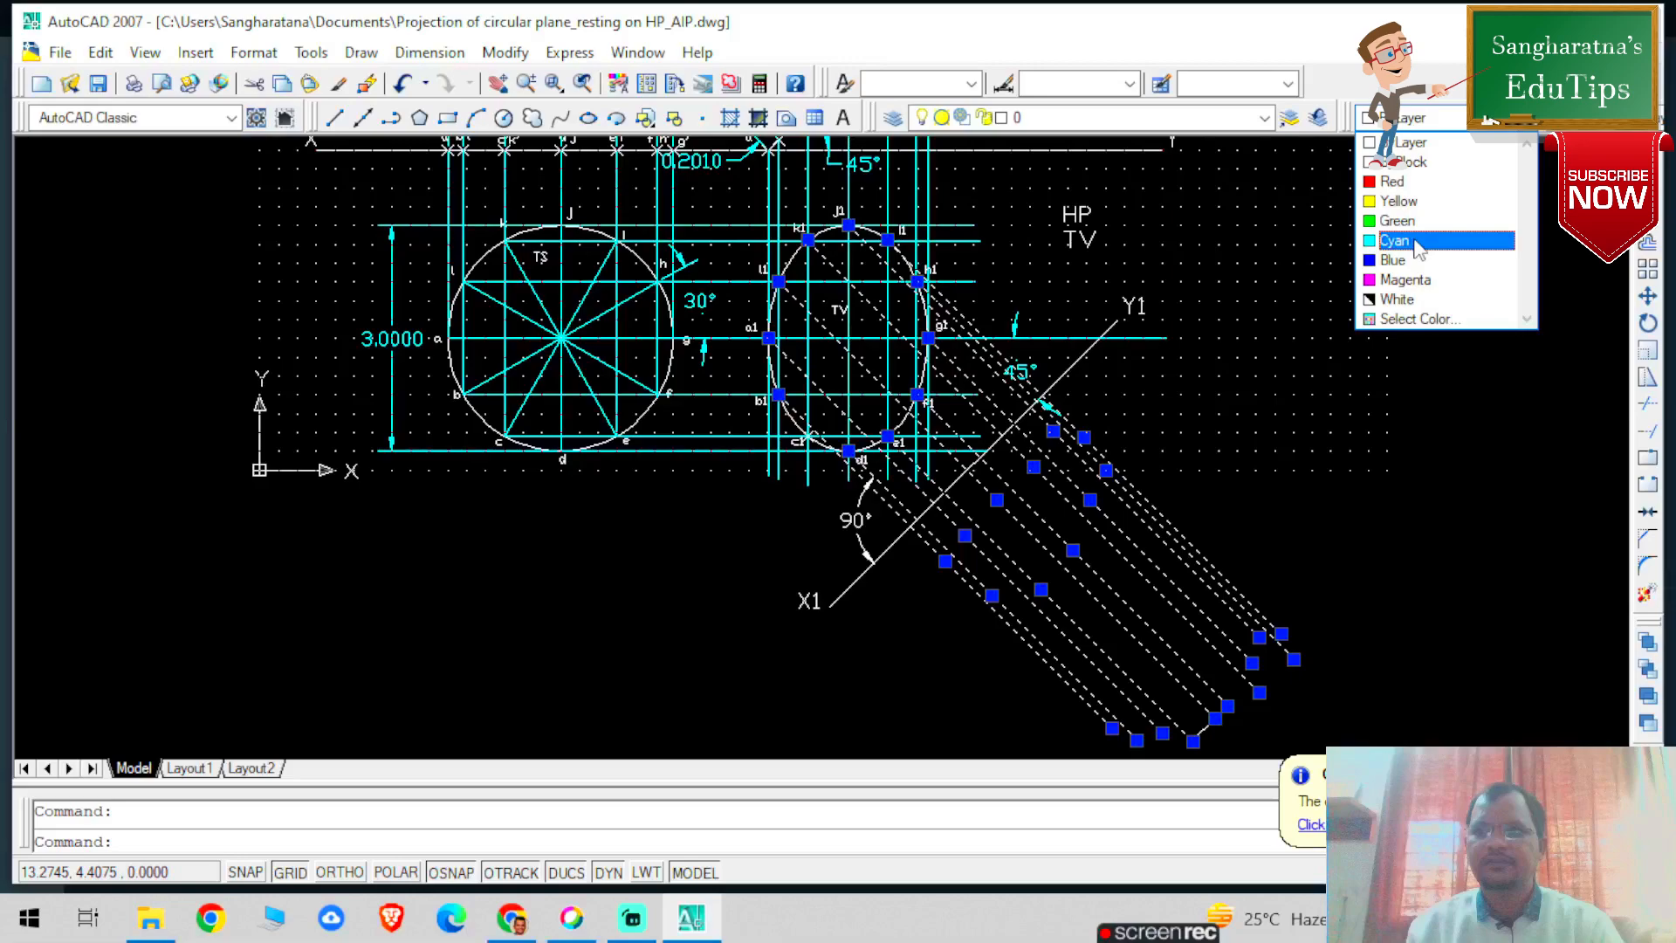
{"action": "left_click", "coordinate": [1397, 241]}
{"action": "key", "text": "Escape"}
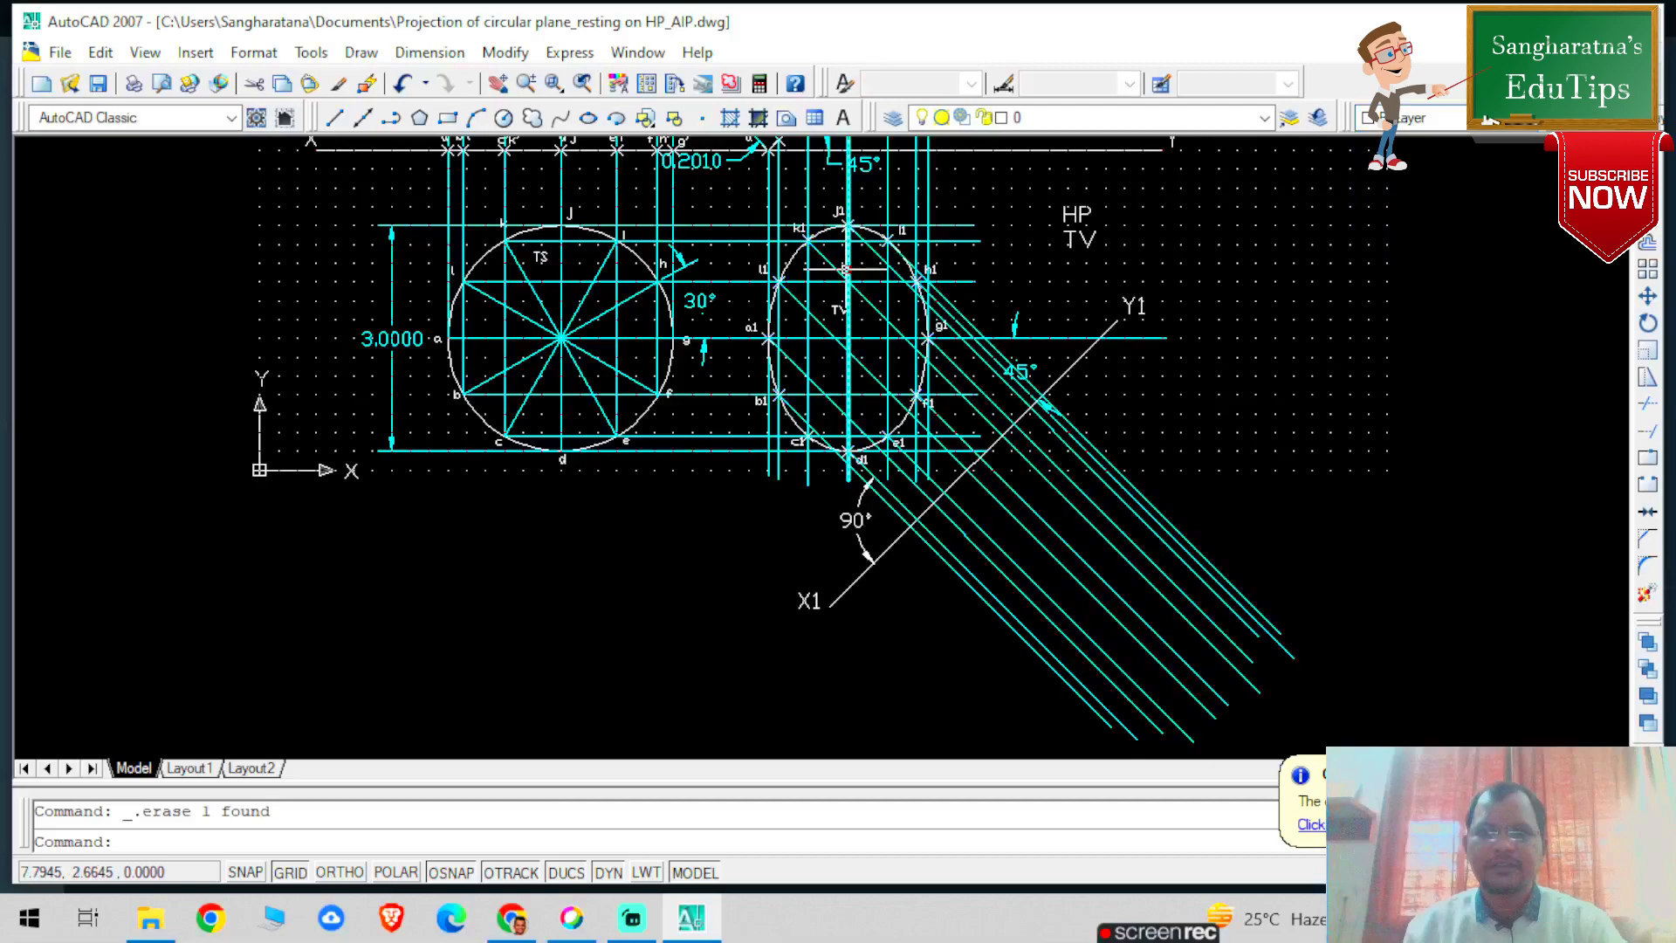
Dimension the vertical heights of b'l', c'k' and d'j' above line XY, placing the dimensions beyond the inclined front view
{"action": "scroll", "coordinate": [867, 237], "scroll_direction": "down", "scroll_amount": 2}
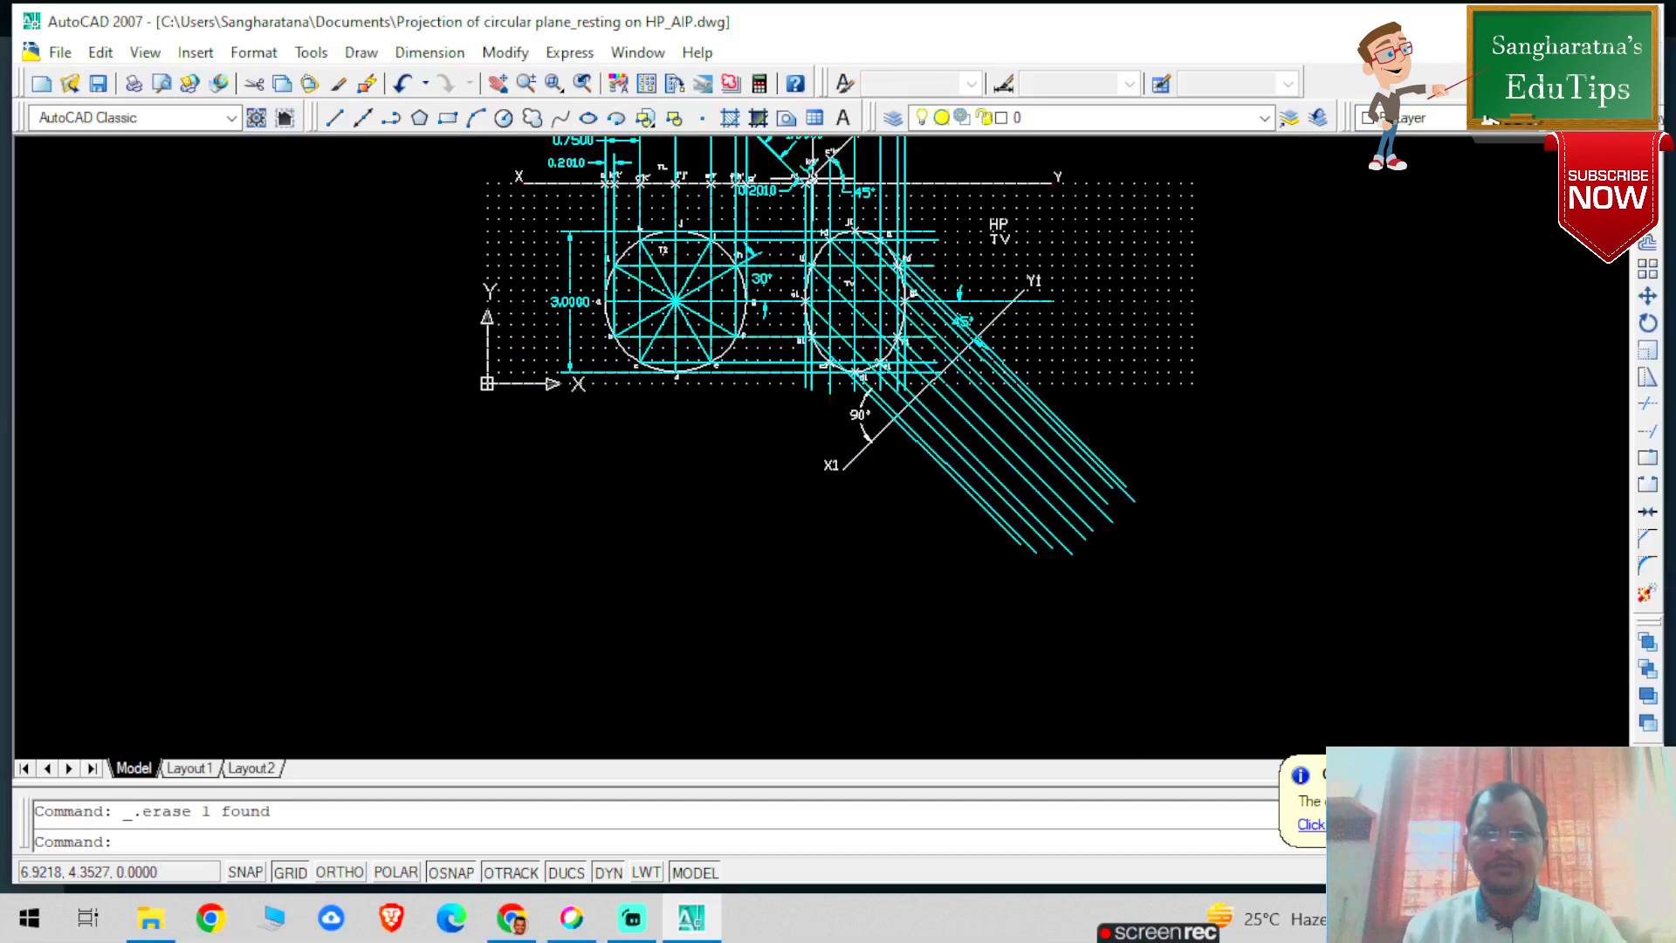
{"action": "scroll", "coordinate": [949, 149], "scroll_direction": "up", "scroll_amount": 2}
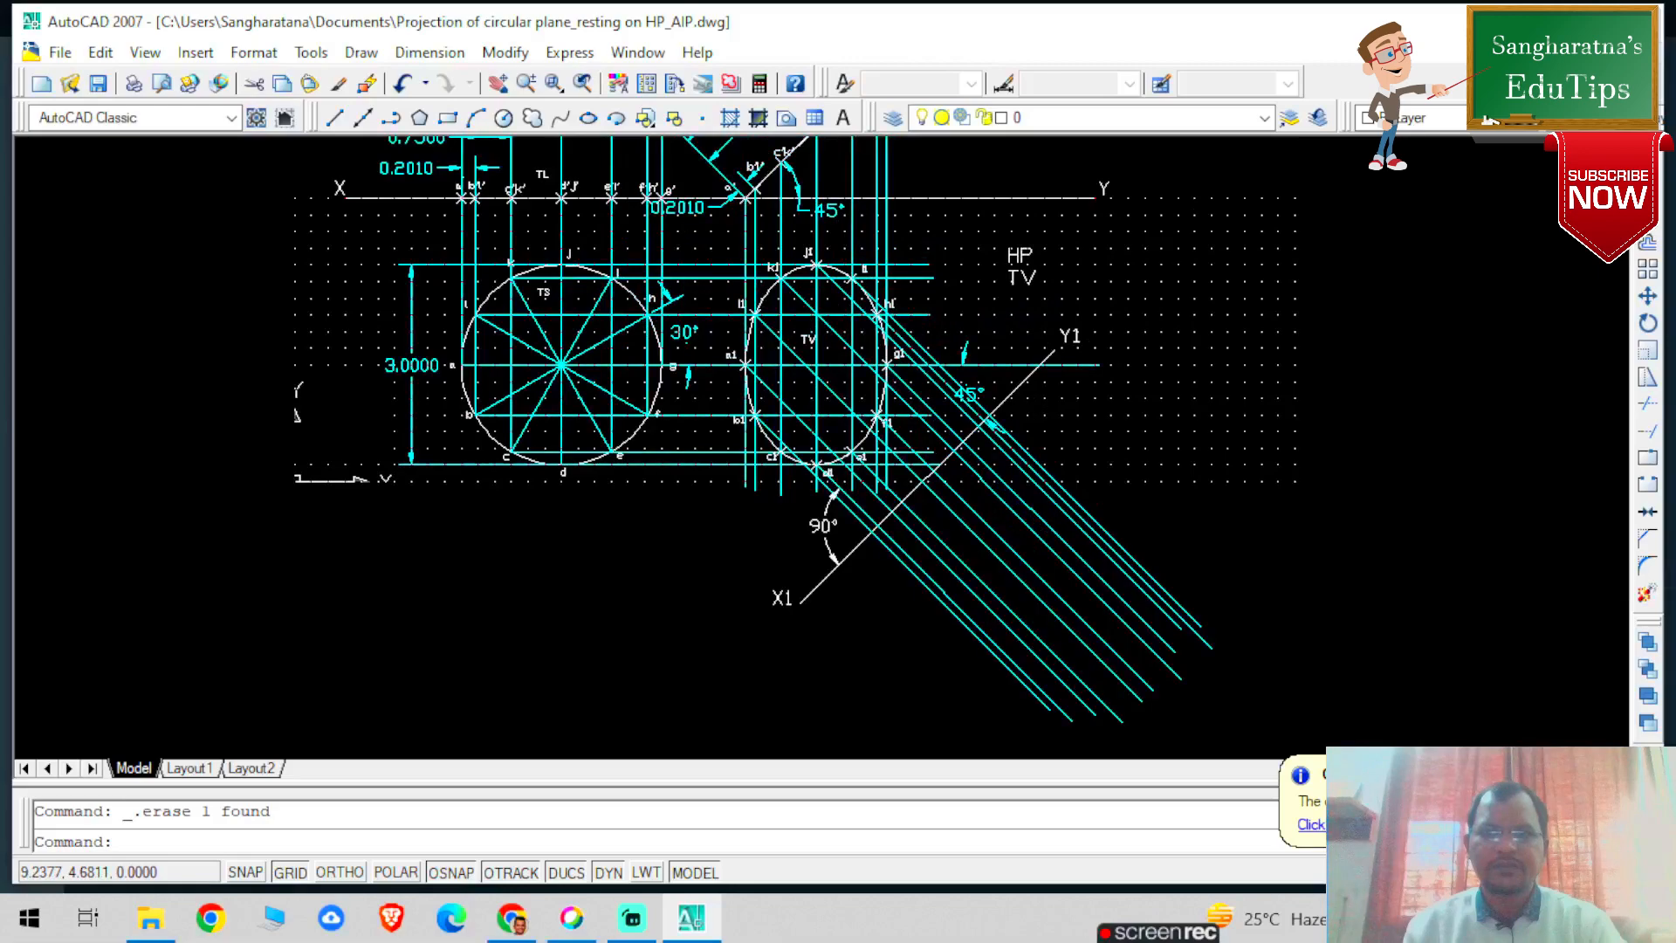
{"action": "scroll", "coordinate": [1547, 670], "scroll_direction": "up", "scroll_amount": 1}
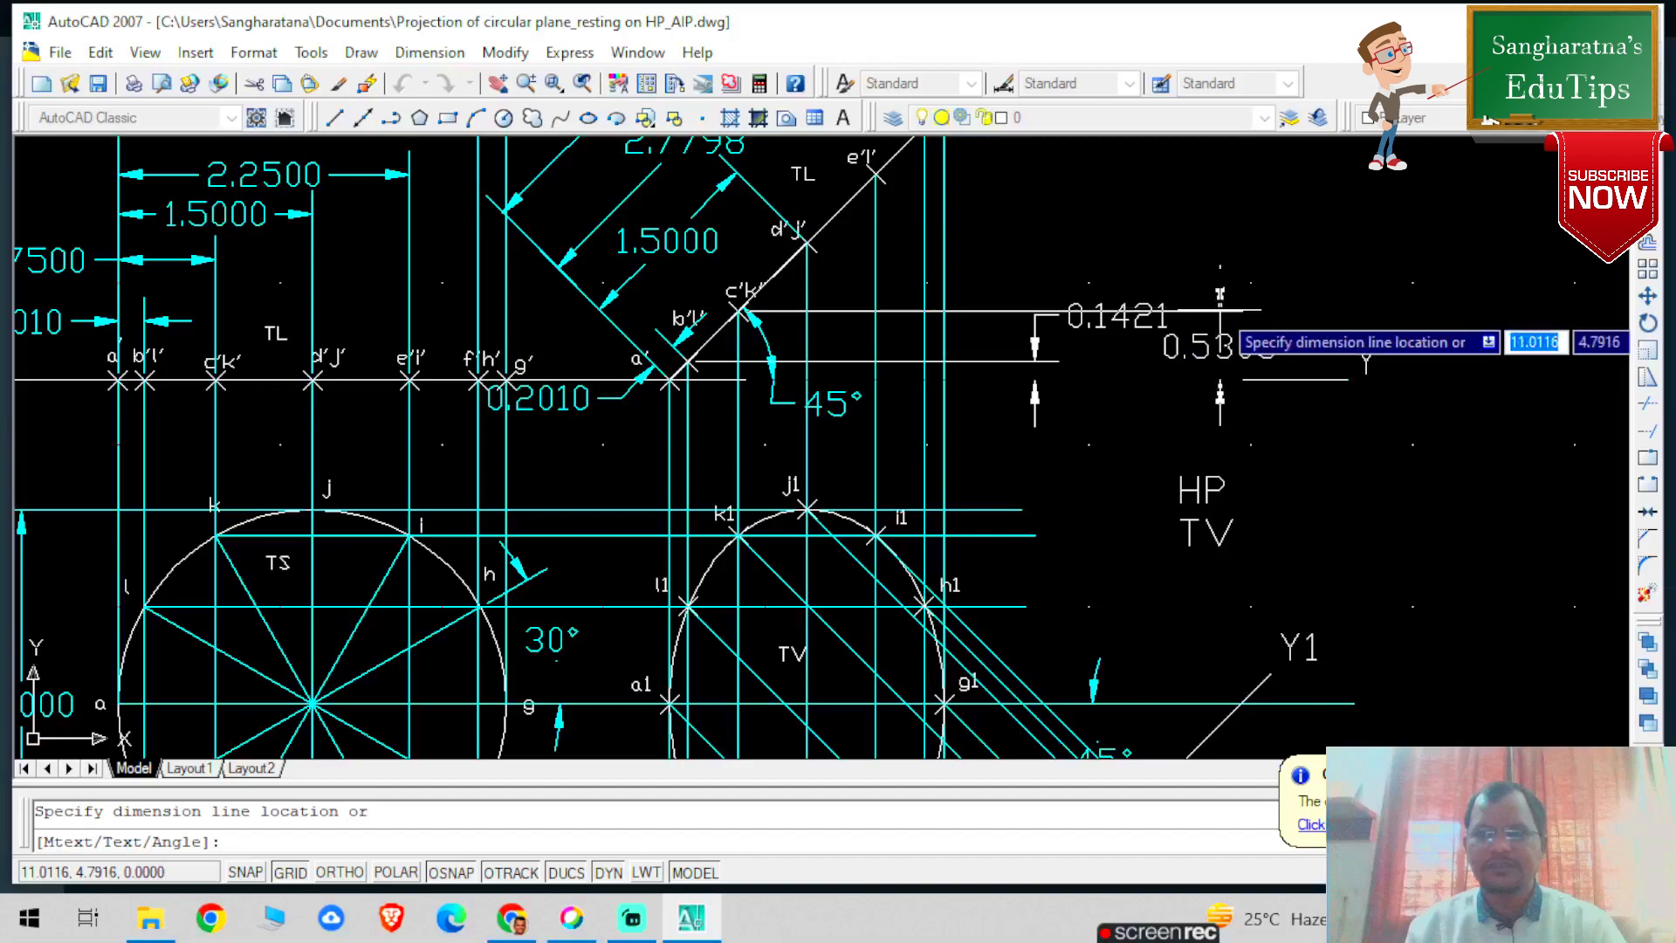
{"action": "left_click", "coordinate": [1220, 346]}
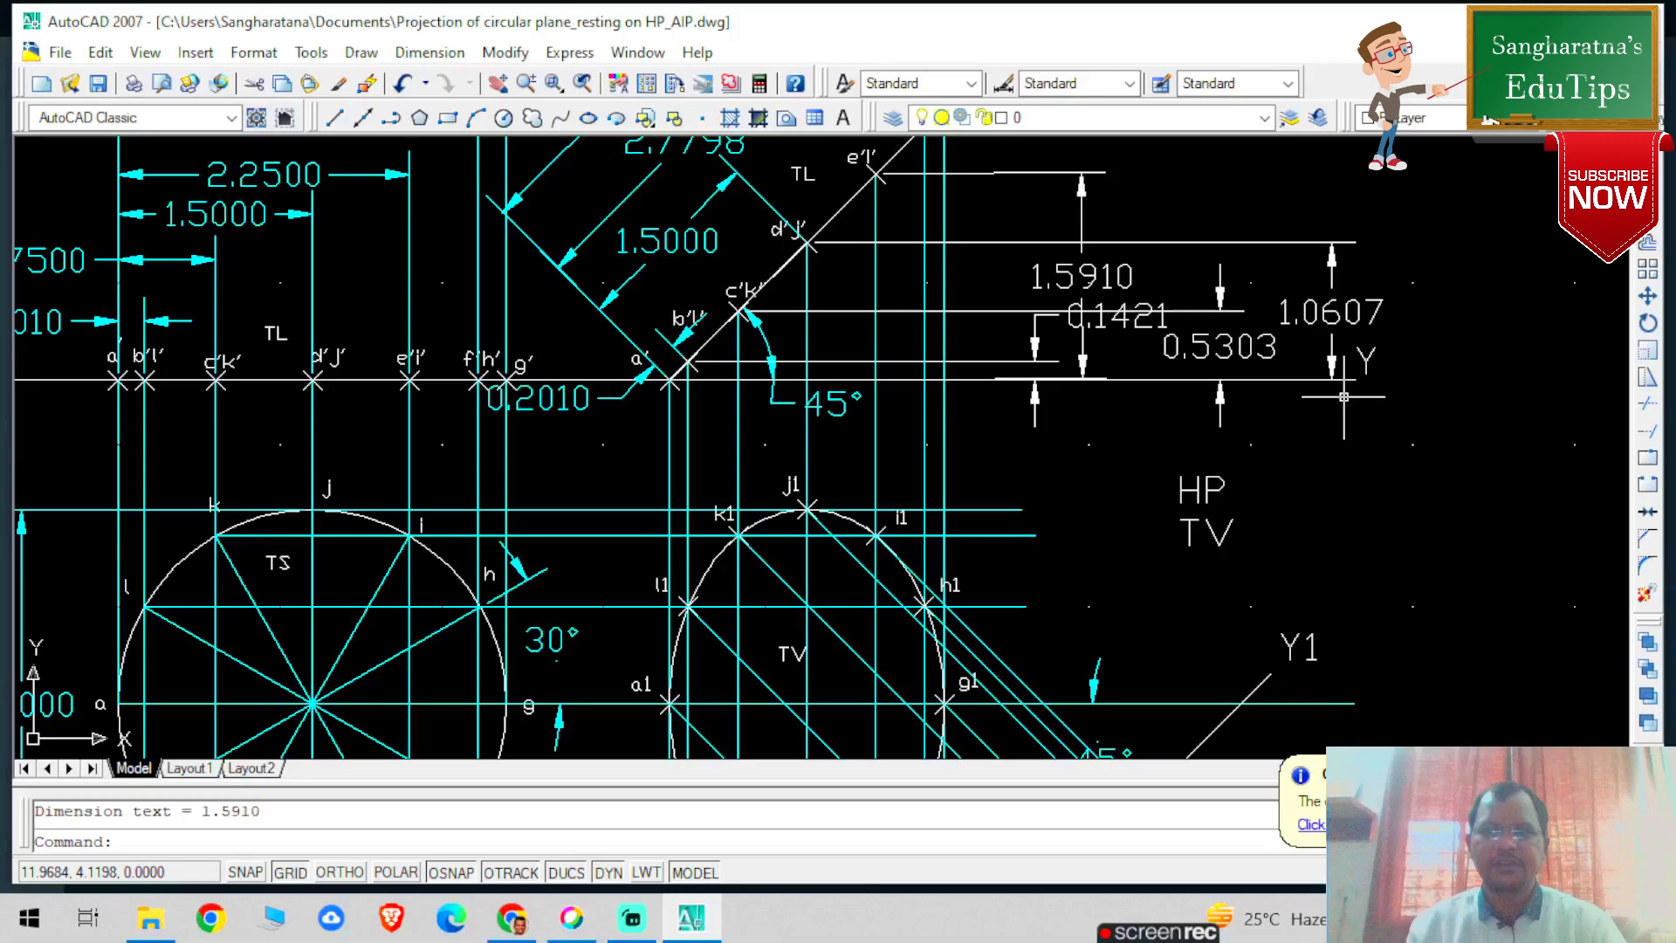
Try to dimension the height of g' above line XY with an aligned dimension
{"action": "left_click", "coordinate": [485, 147]}
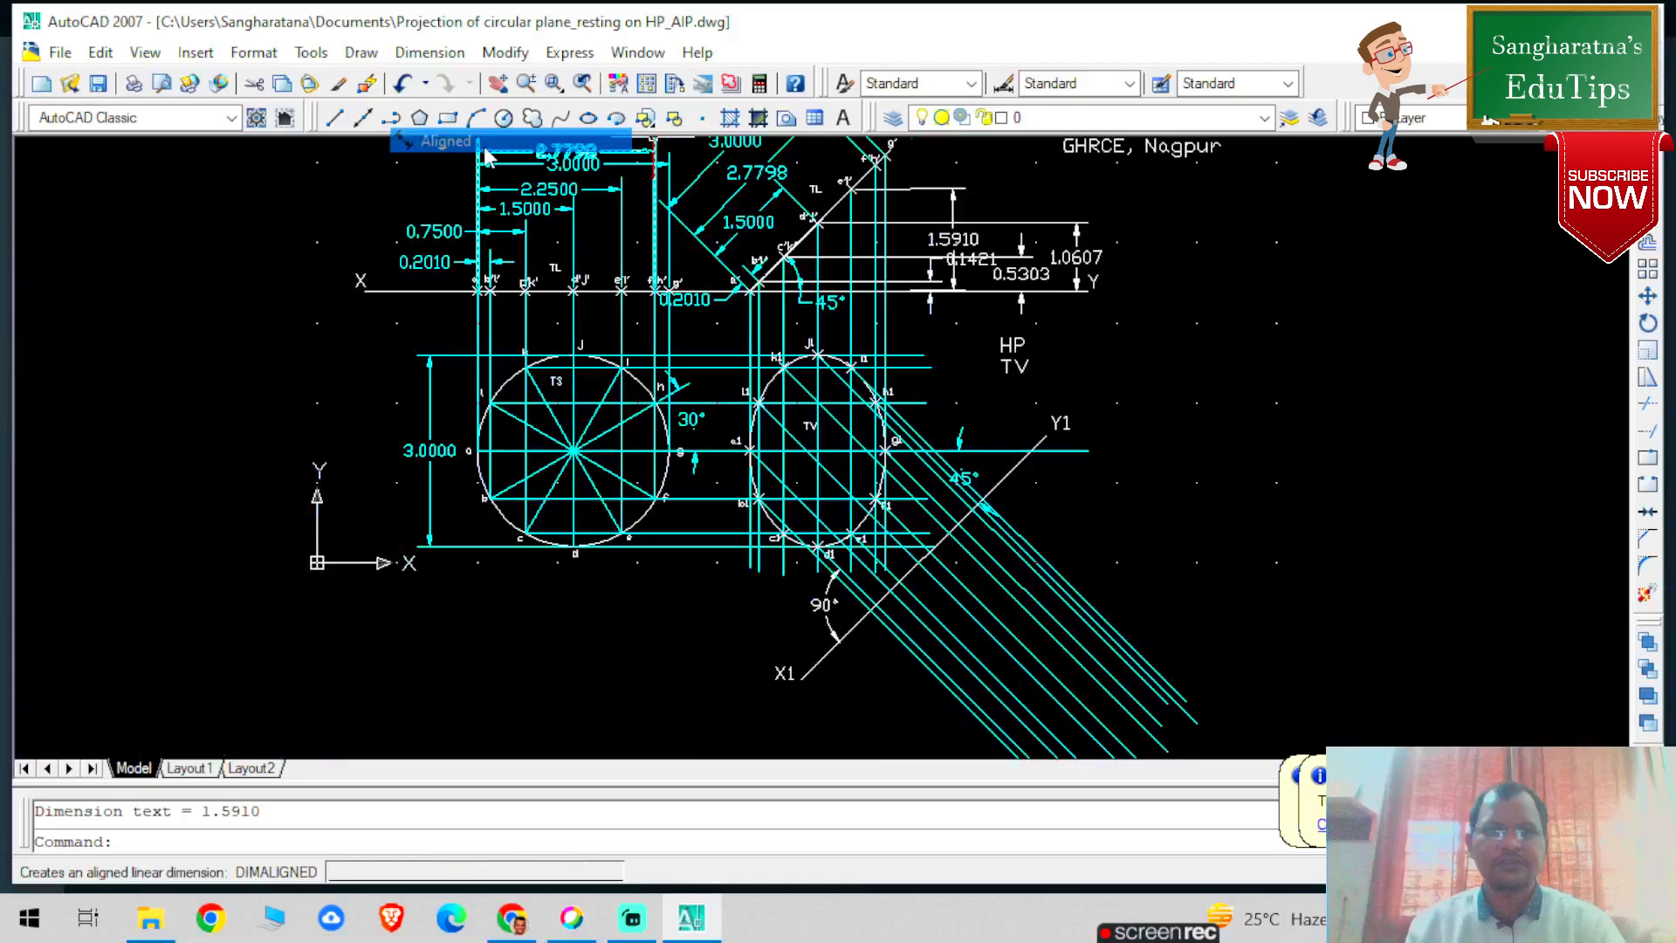
{"action": "left_click", "coordinate": [887, 155]}
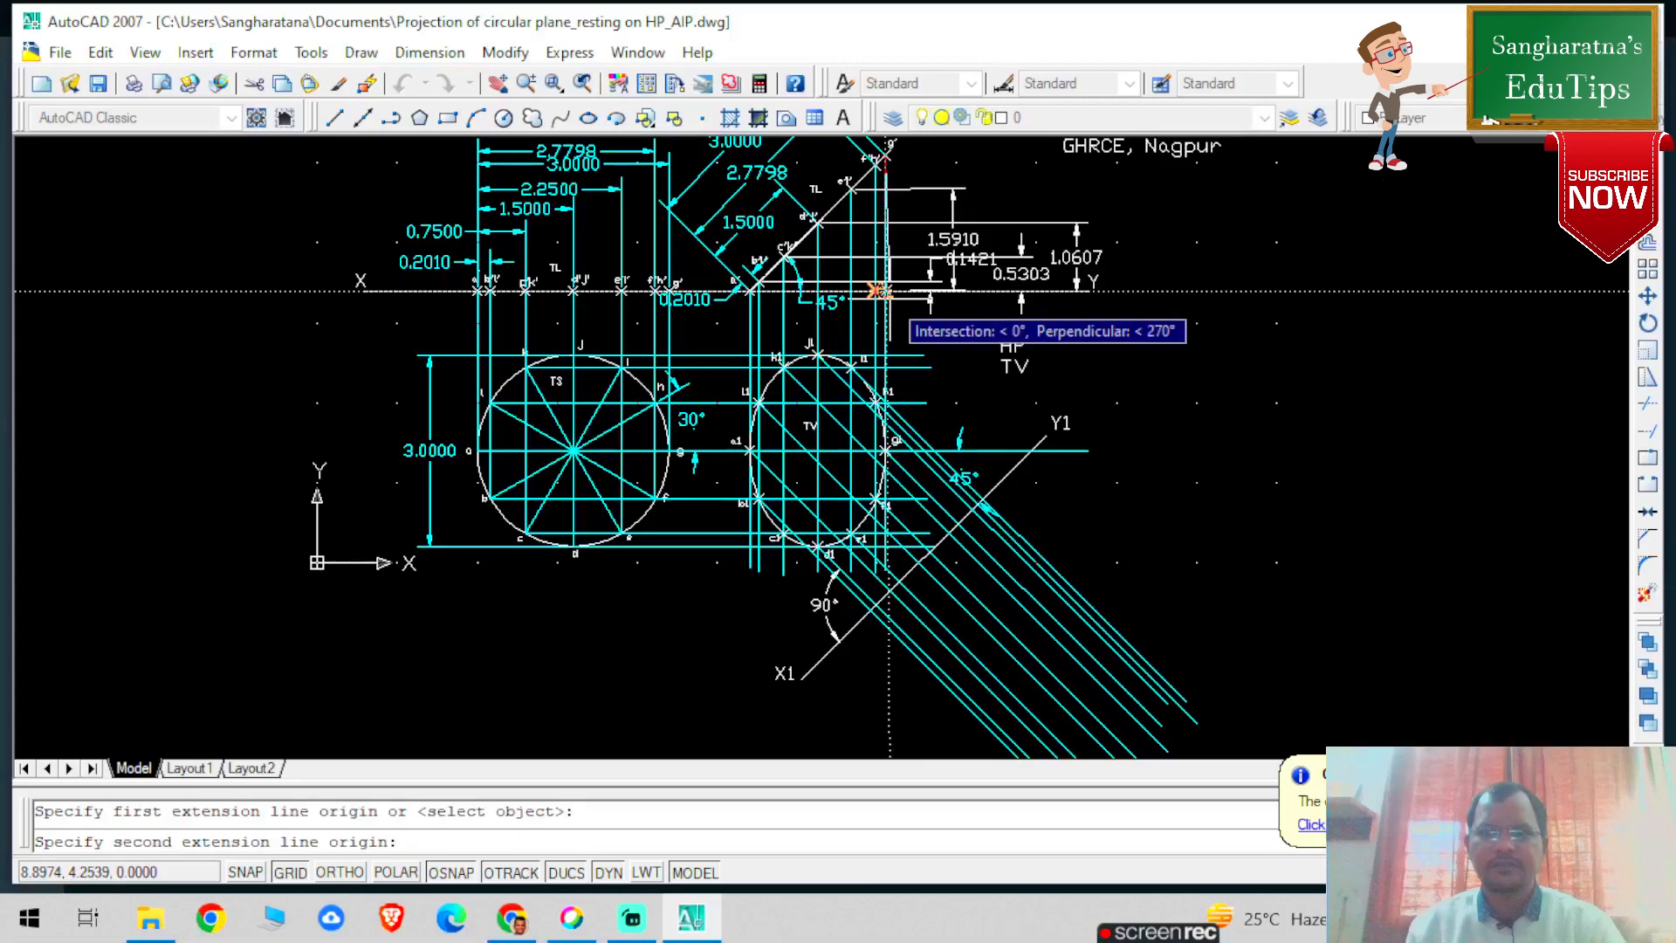
{"action": "left_click", "coordinate": [879, 291]}
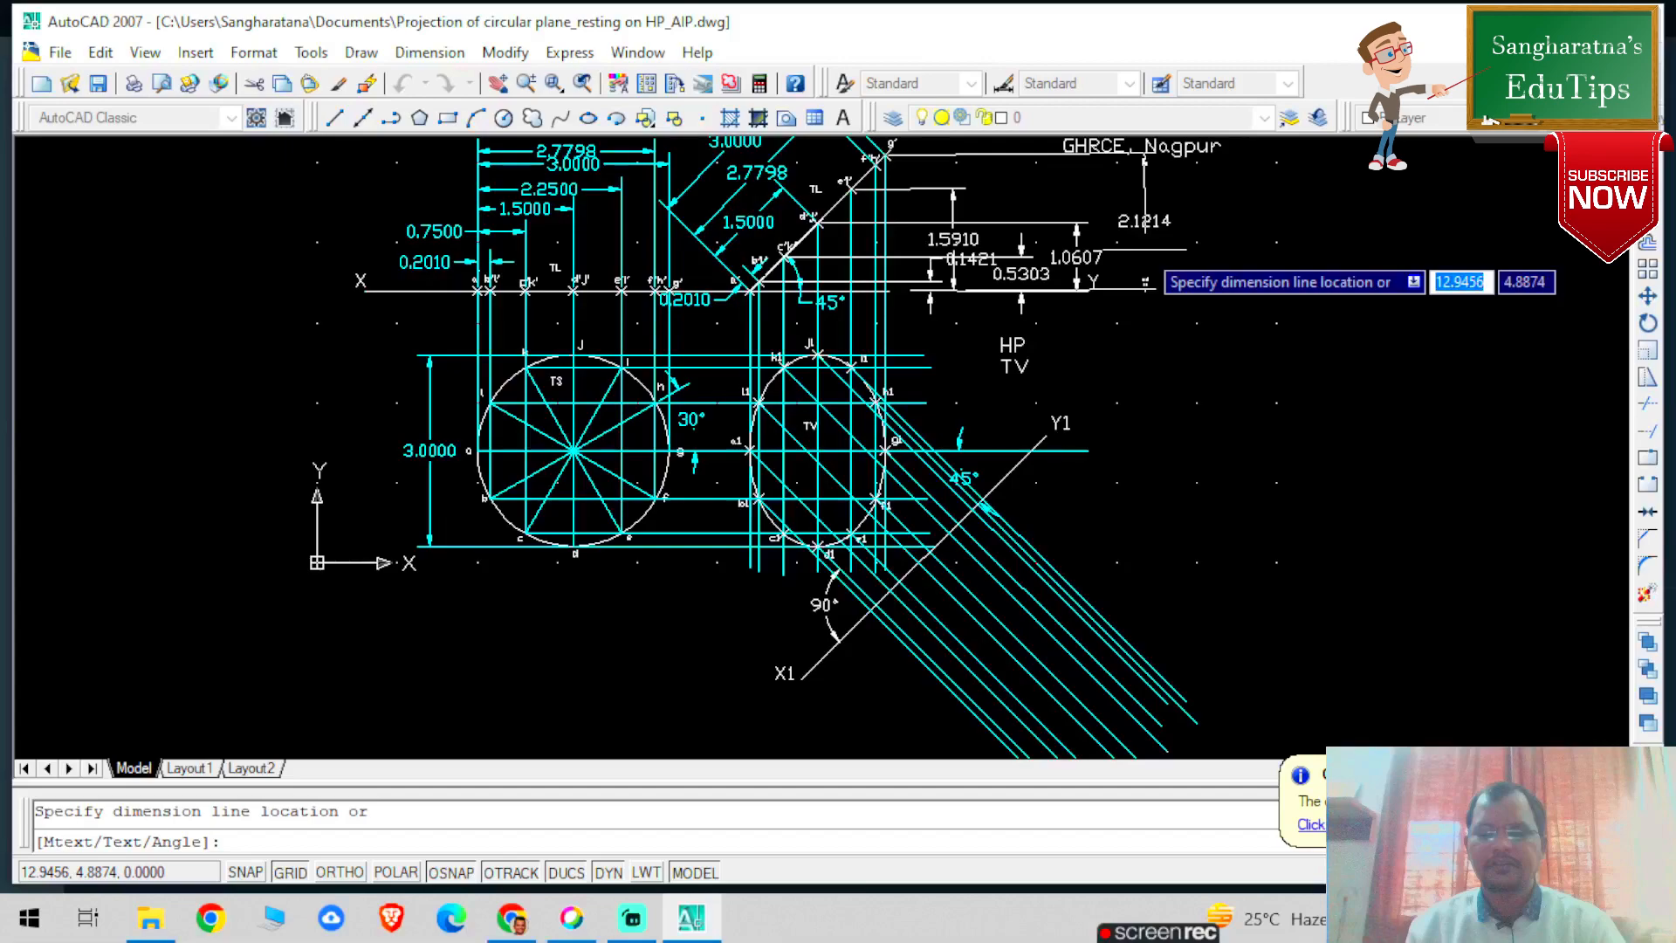
{"action": "left_click", "coordinate": [1147, 282]}
{"action": "scroll", "coordinate": [1028, 155], "scroll_direction": "up", "scroll_amount": 3}
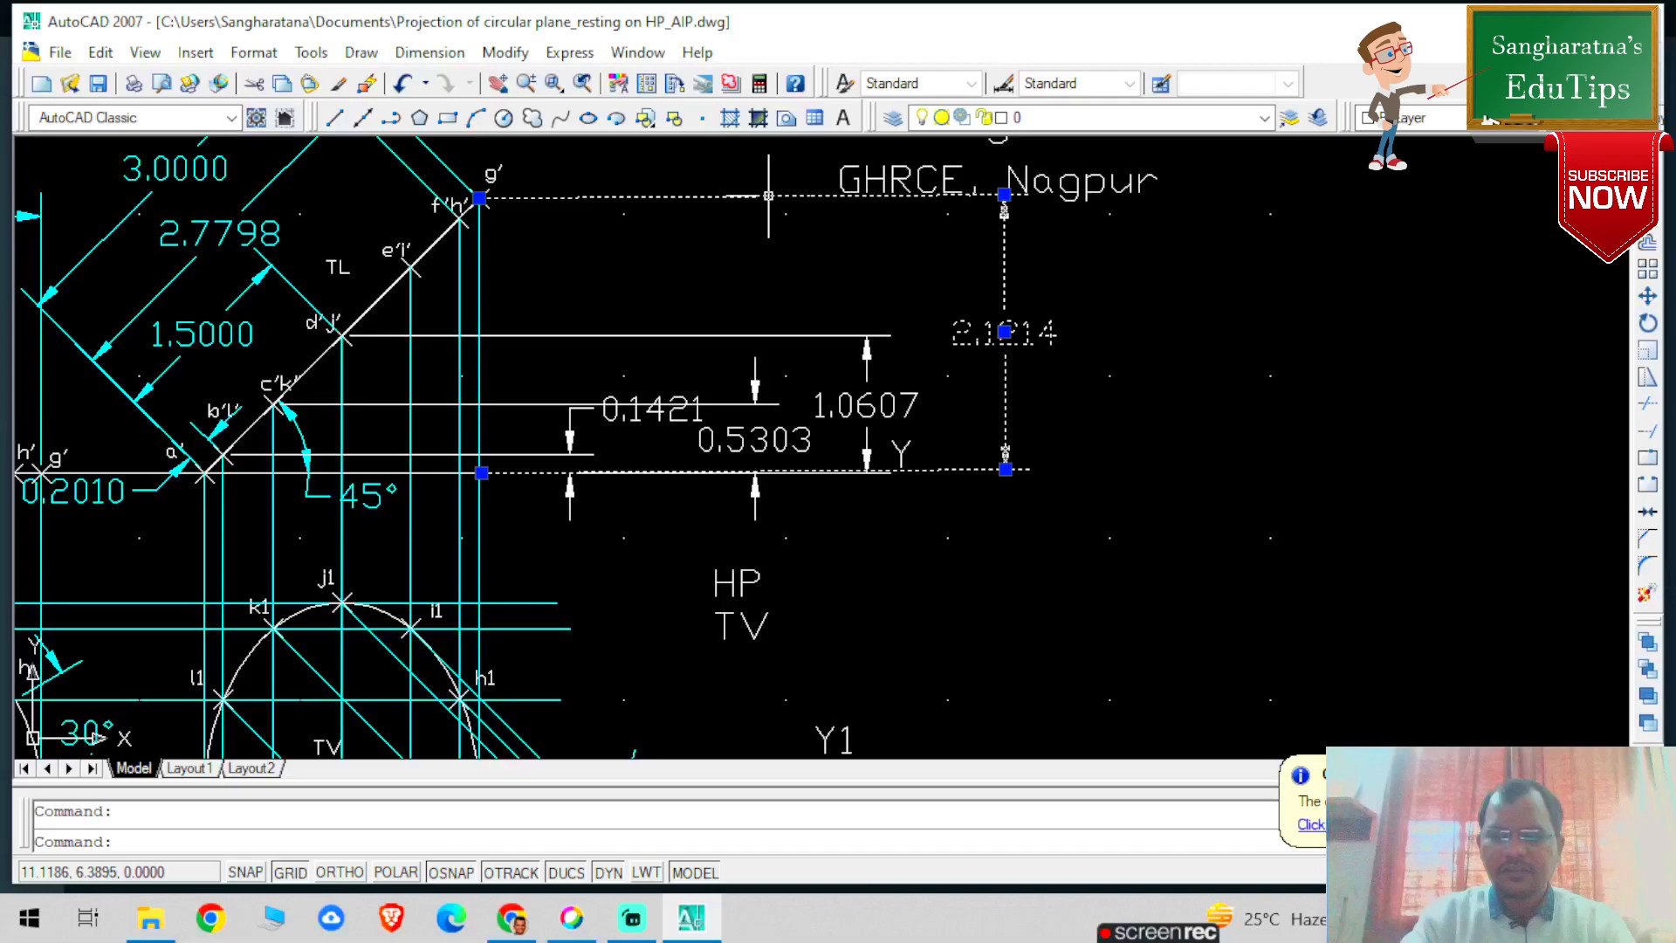
Dimension the vertical height of f'h' above line XY with an aligned dimension placed outside the d'j' height dimension
{"action": "key", "text": "Return"}
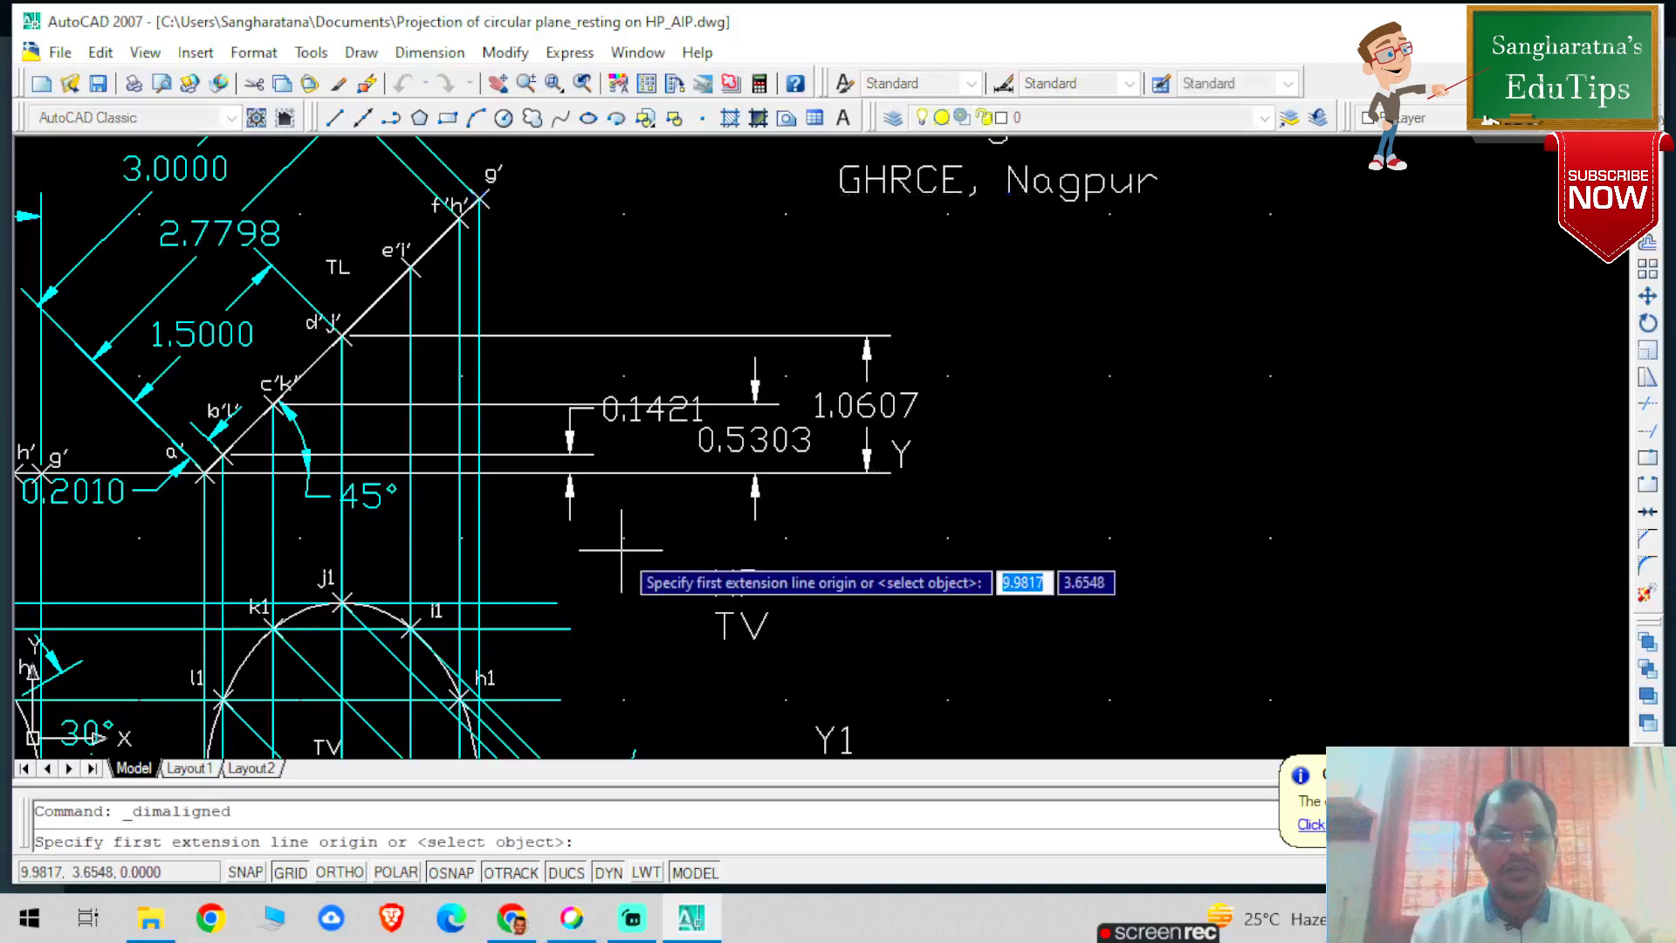
{"action": "left_click", "coordinate": [460, 472]}
{"action": "left_click", "coordinate": [460, 219]}
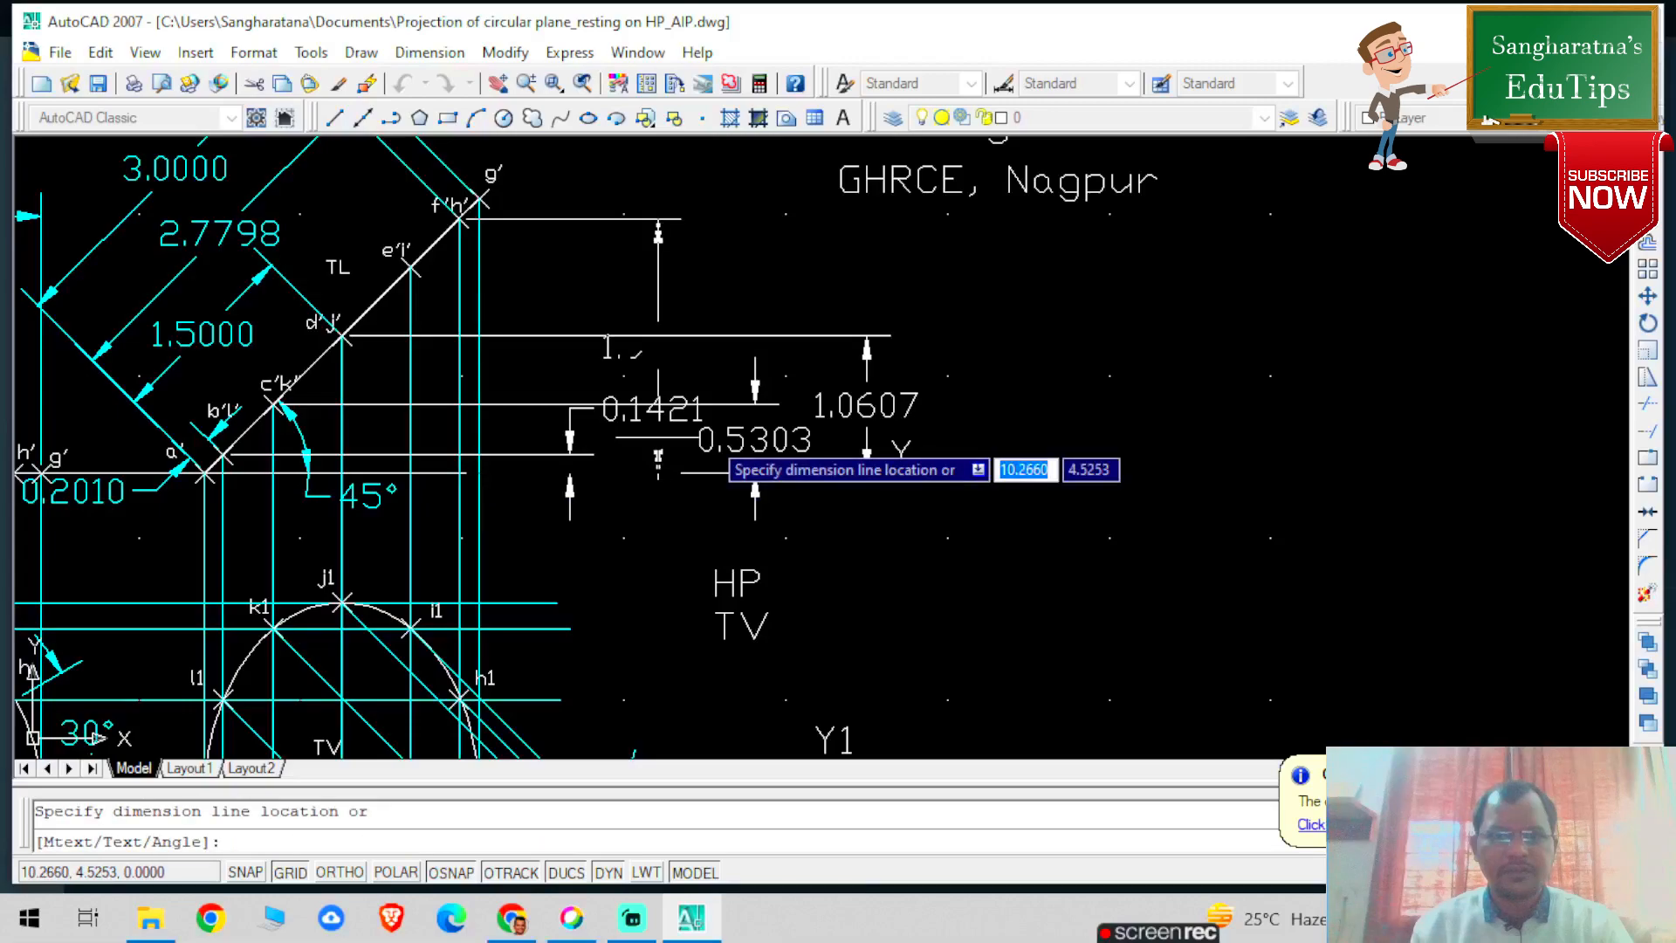
{"action": "left_click", "coordinate": [974, 347]}
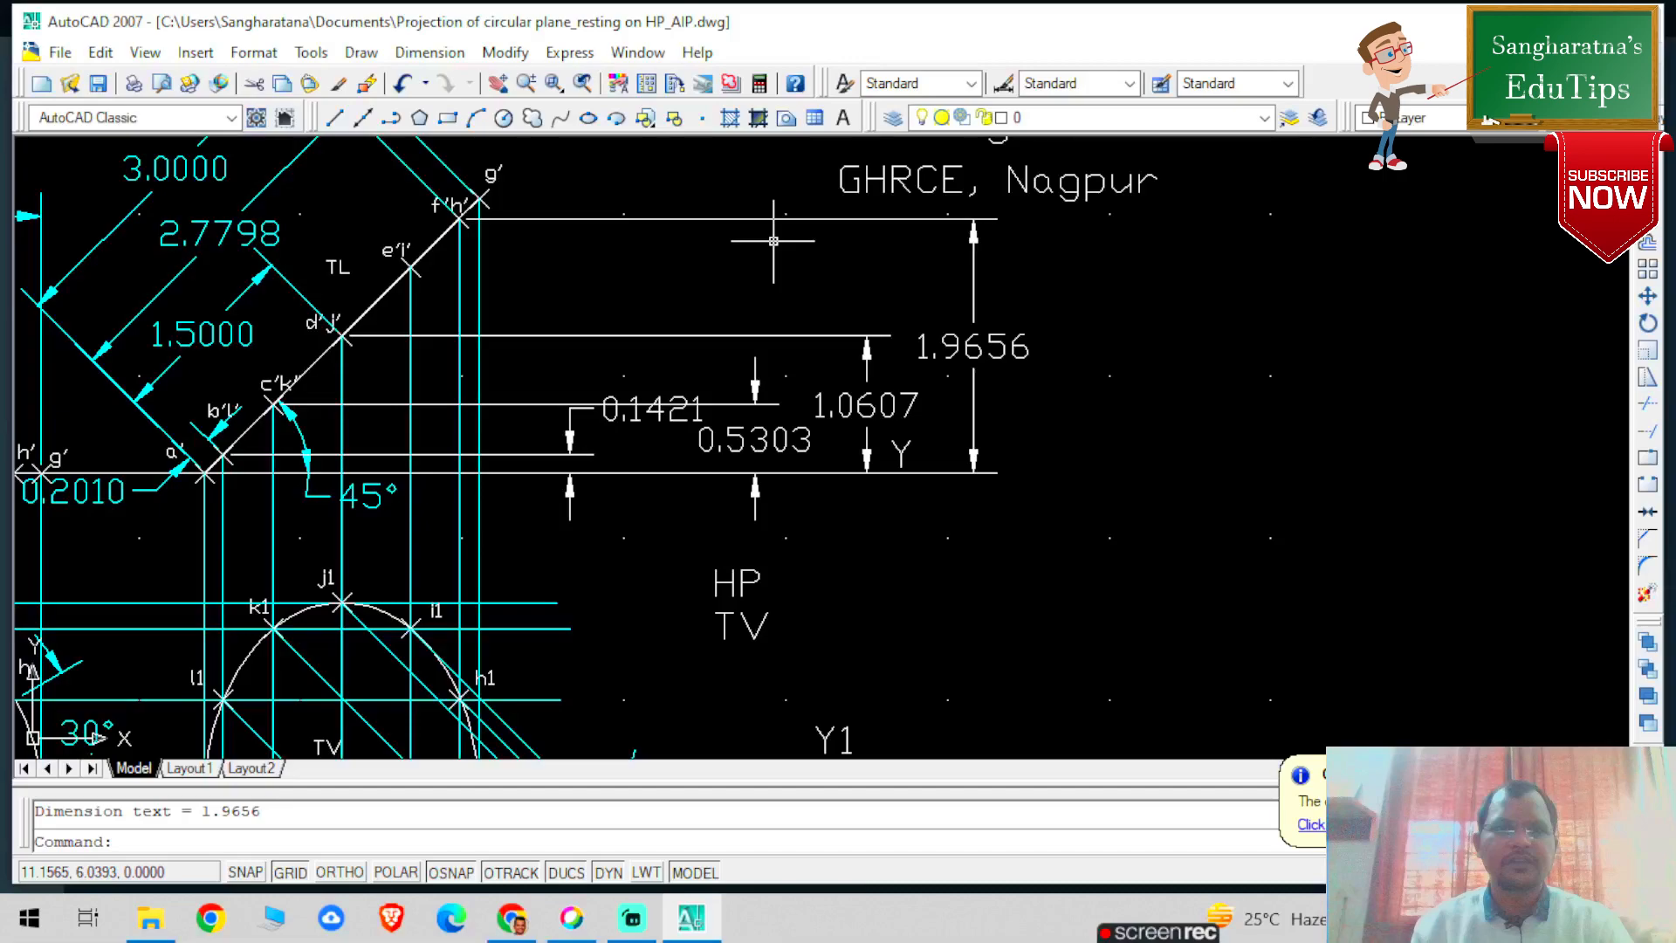
Make the height dimensions above line XY cyan and display the entire drawing
{"action": "left_click", "coordinate": [1342, 371]}
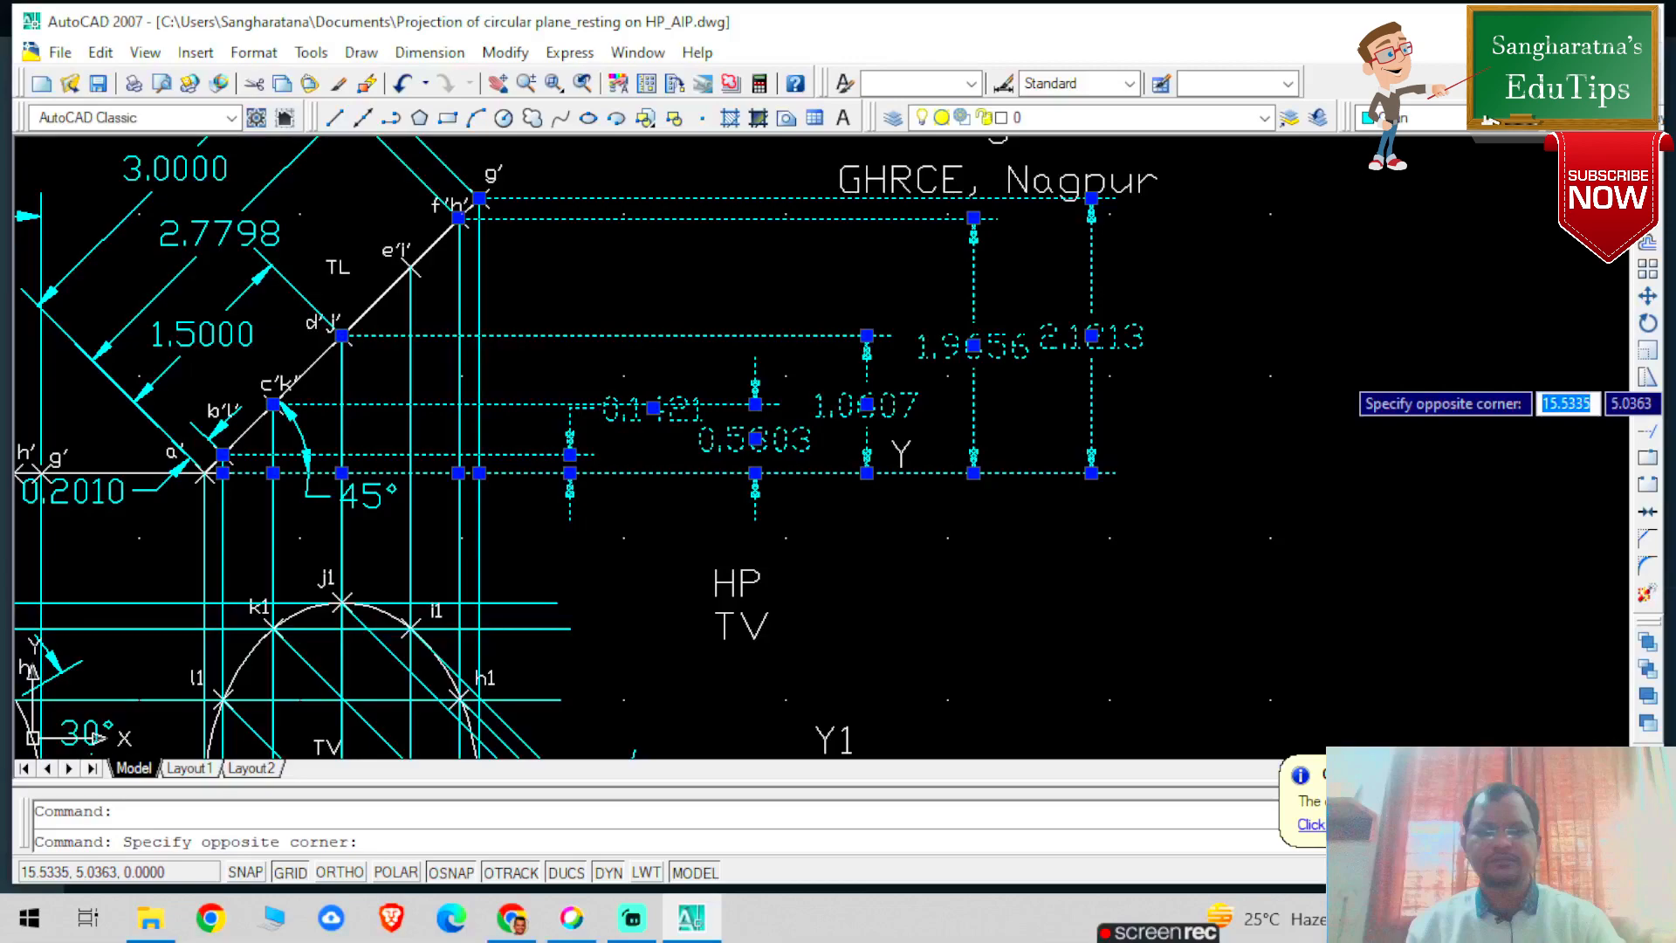
{"action": "type", "text": "z"}
{"action": "key", "text": "Return"}
{"action": "type", "text": "a"}
{"action": "key", "text": "Return"}
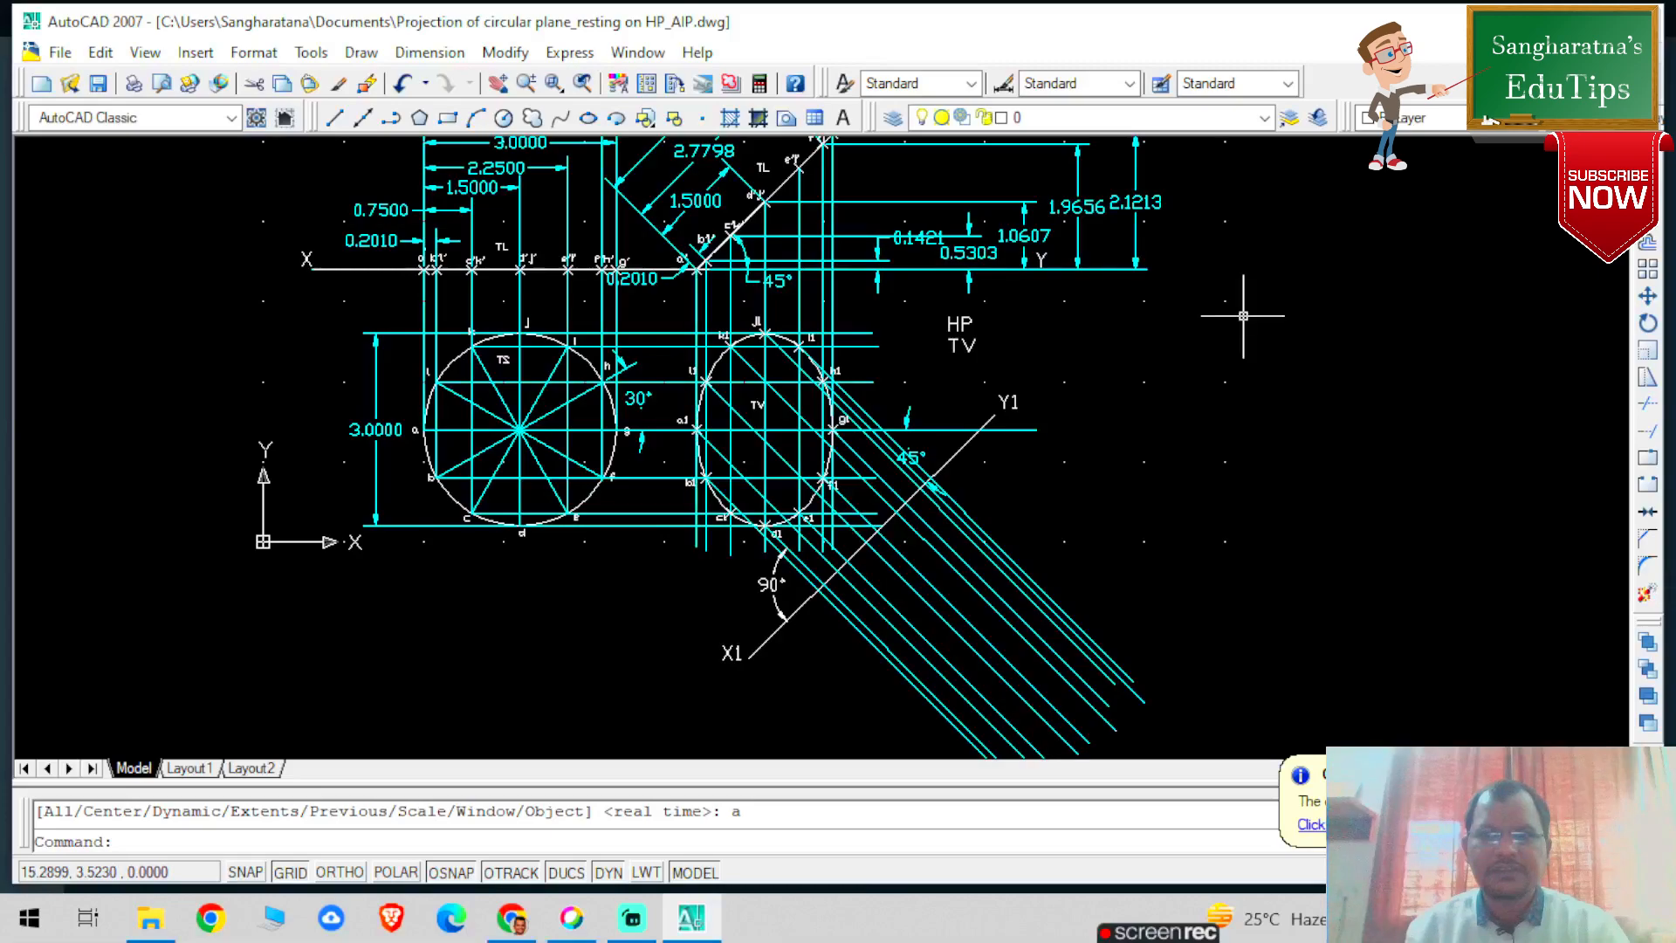
Place the point for b1' 0.1421 beyond line X1Y1, matching the height of b'l' in the front view
{"action": "type", "text": "po"}
{"action": "key", "text": "Return"}
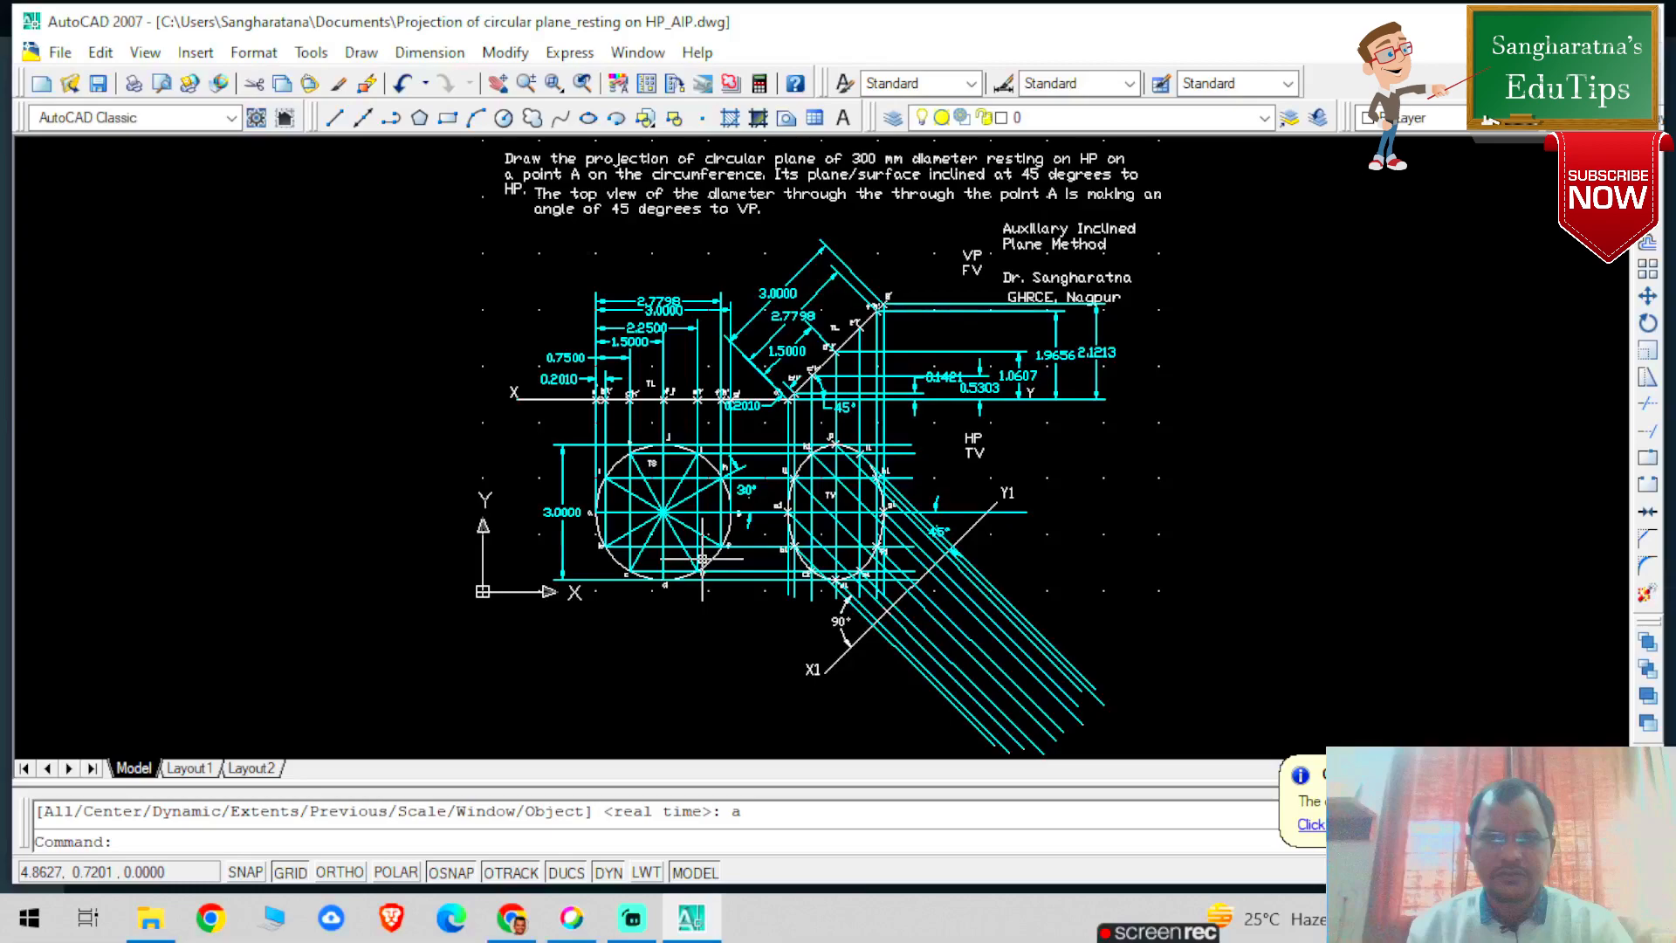
{"action": "scroll", "coordinate": [814, 403], "scroll_direction": "up", "scroll_amount": 9}
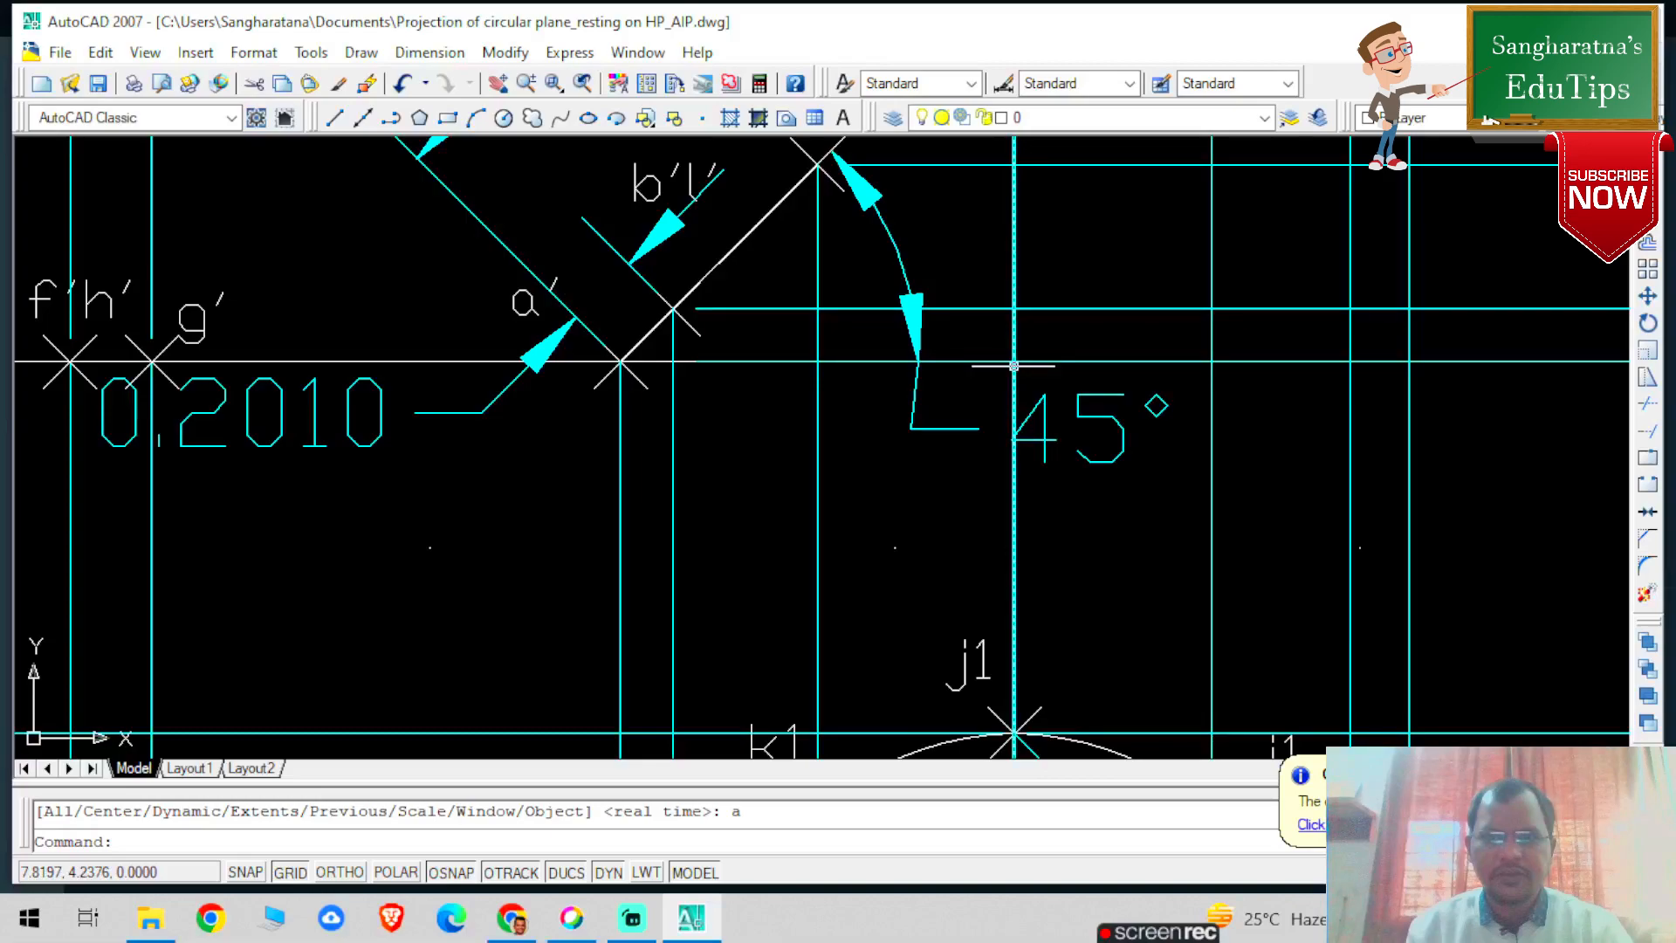
{"action": "scroll", "coordinate": [1014, 366], "scroll_direction": "down", "scroll_amount": 5}
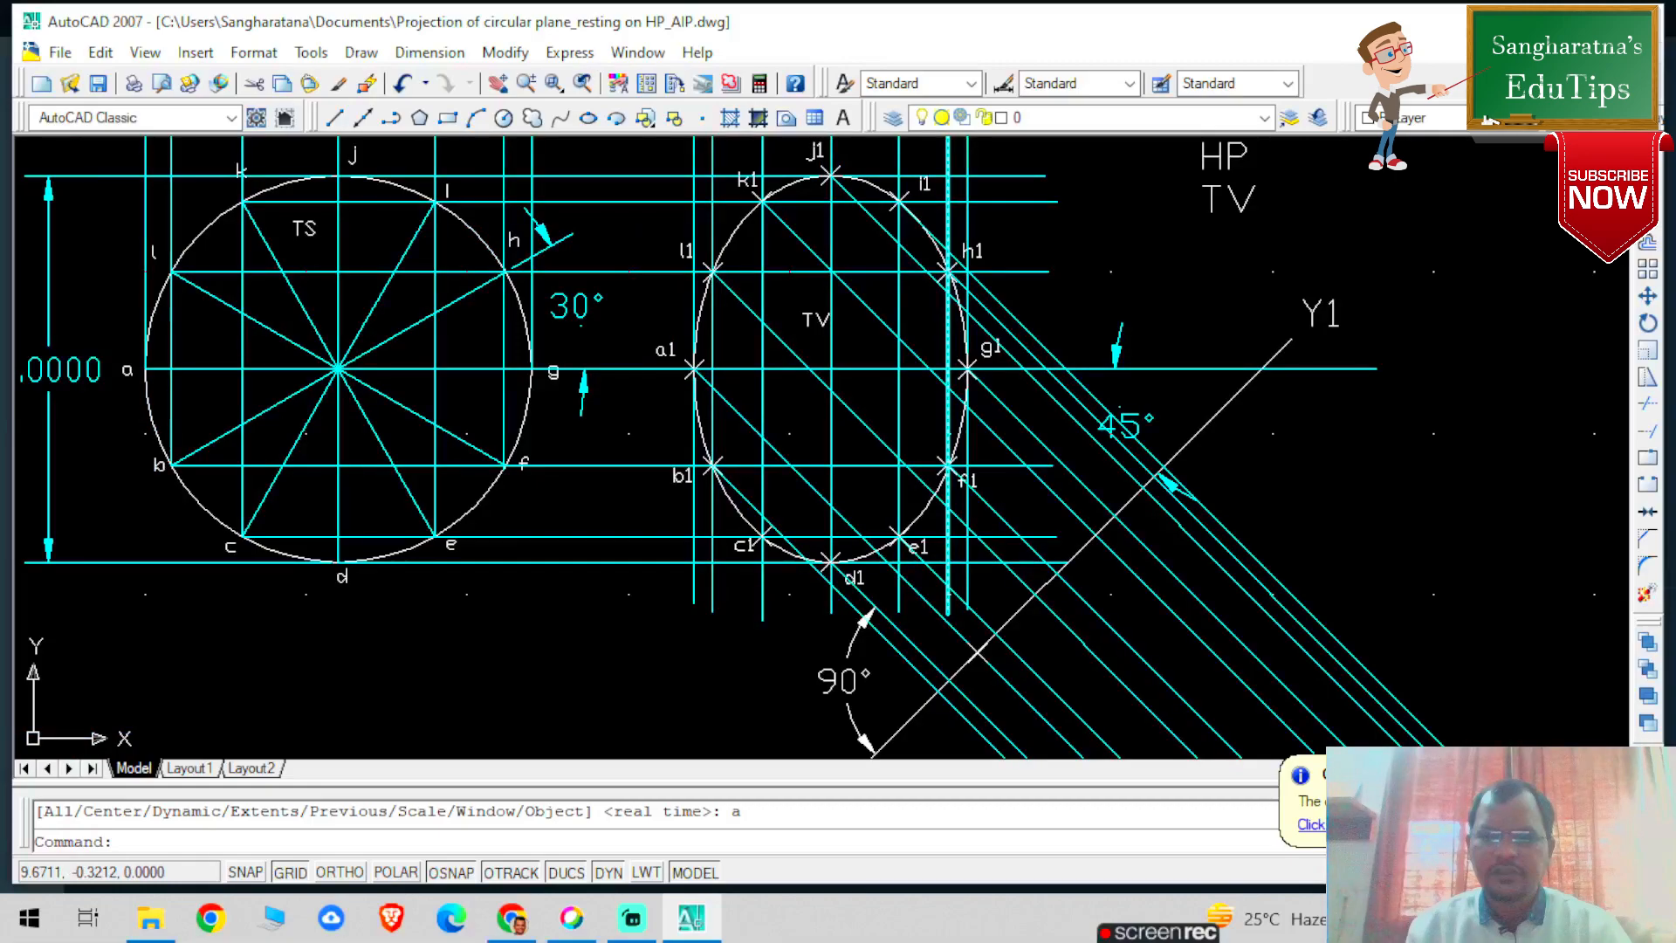
{"action": "middle_click_drag", "start_coordinate": [949, 682], "coordinate": [779, 597]}
{"action": "scroll", "coordinate": [780, 598], "scroll_direction": "up", "scroll_amount": 1}
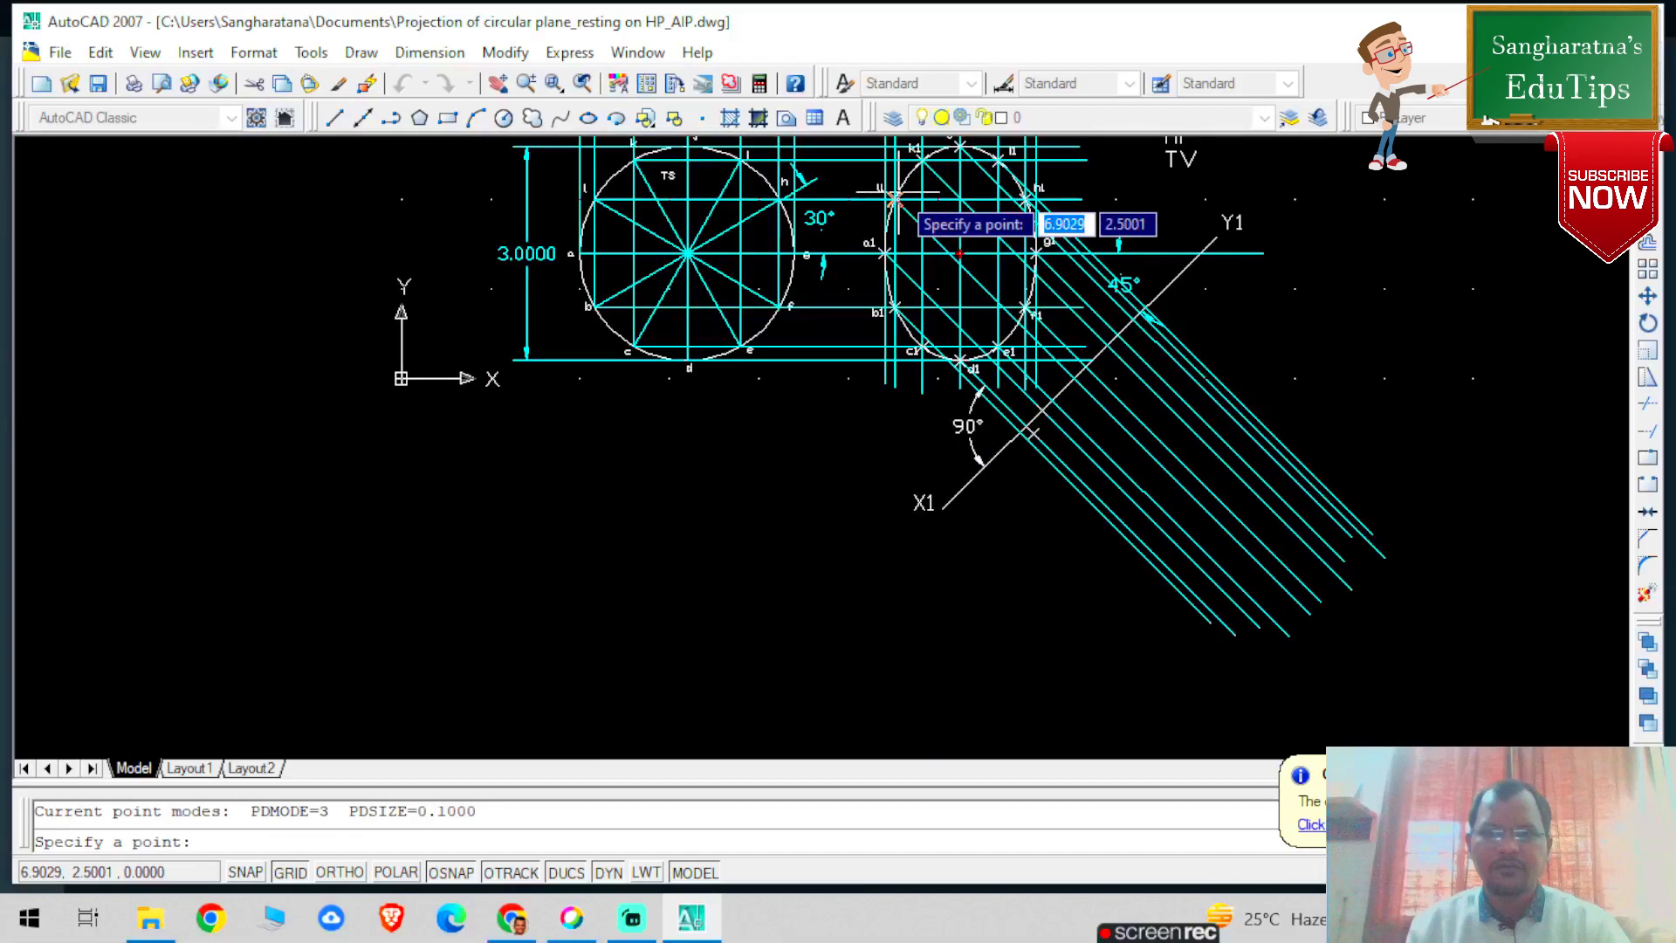
{"action": "key", "text": "Escape"}
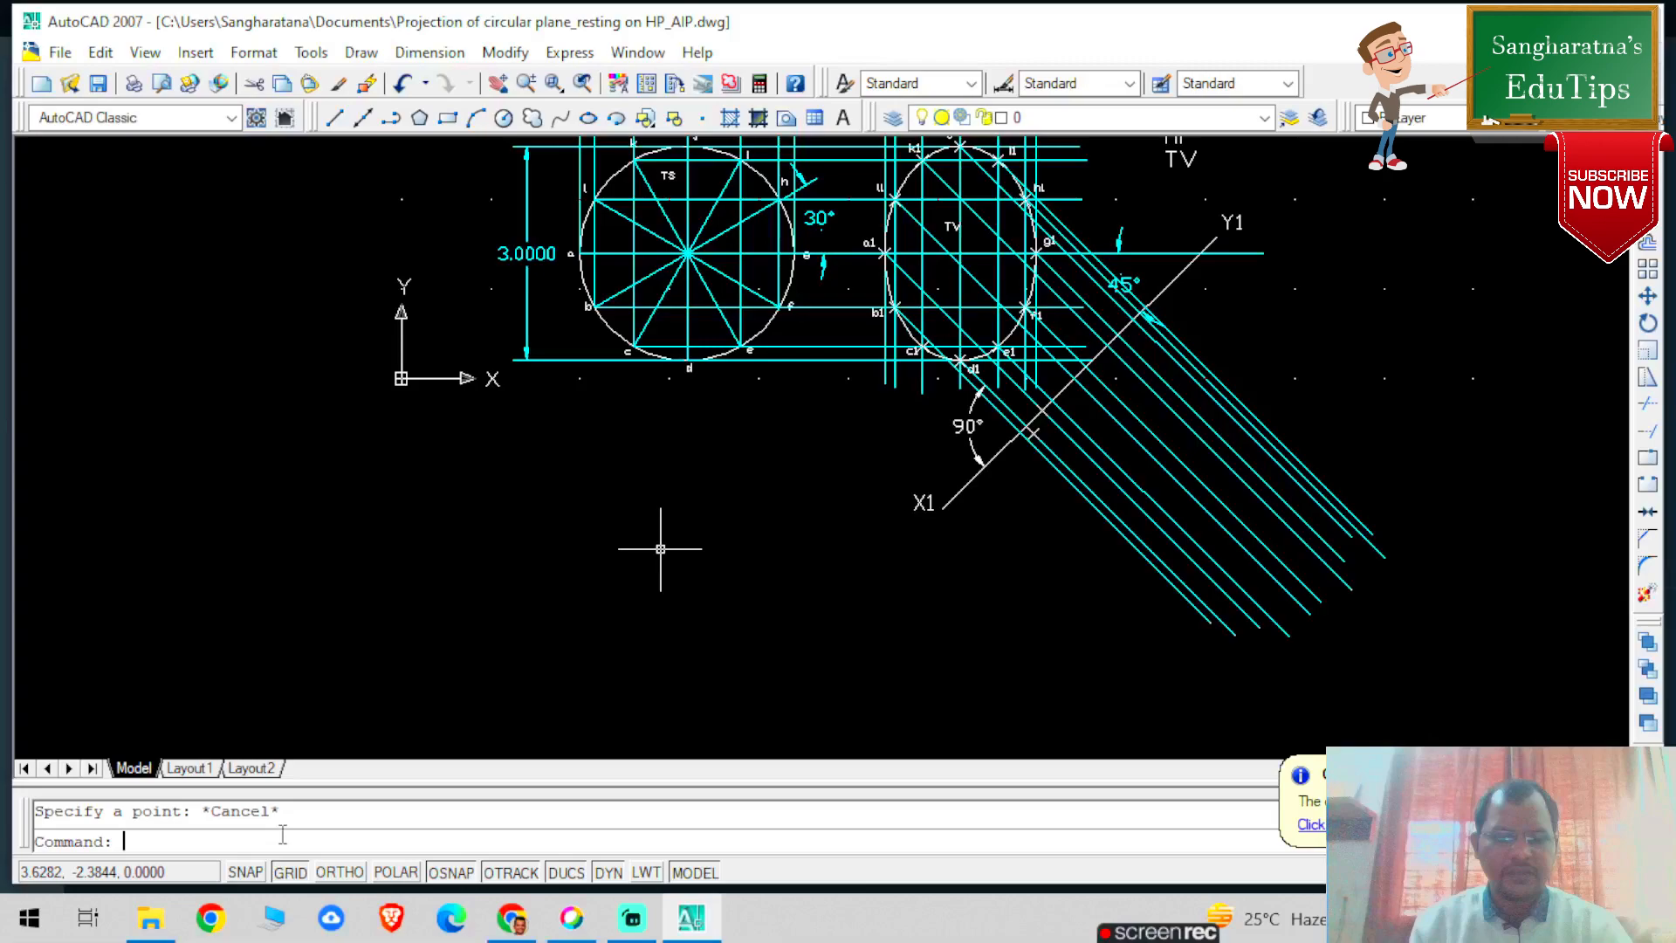
Draw a 0.1421 line from X1Y1 along l1's projector and mark its far end with a point
{"action": "type", "text": "z"}
{"action": "key", "text": "Return"}
{"action": "type", "text": "a"}
{"action": "key", "text": "Return"}
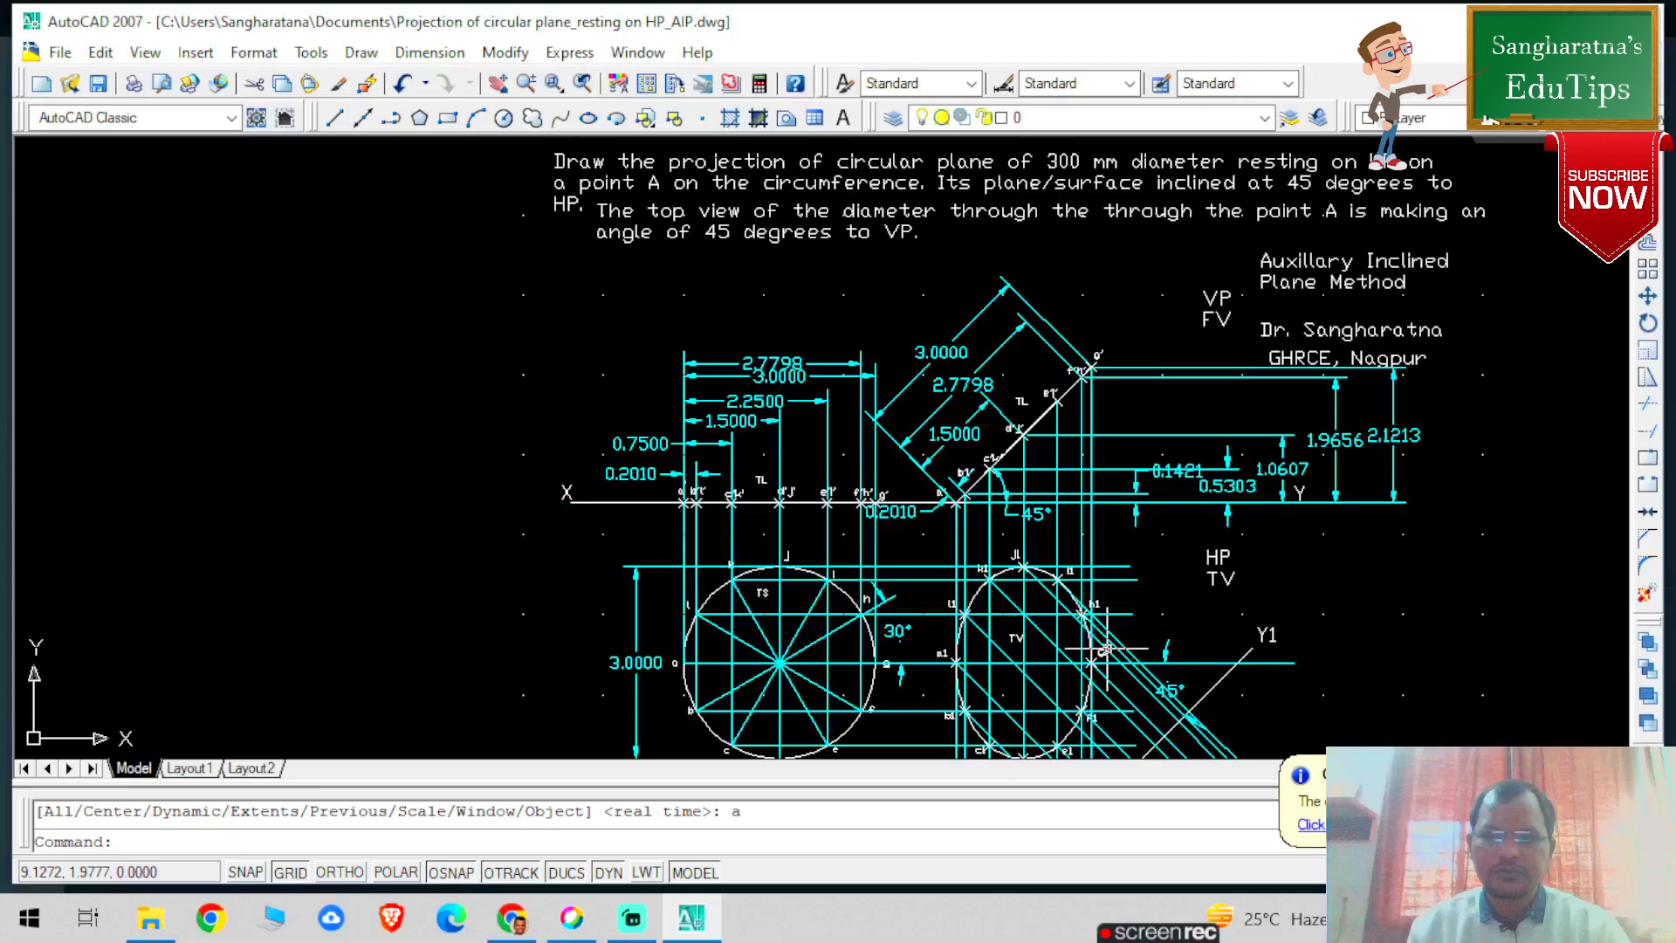
{"action": "scroll", "coordinate": [1050, 306], "scroll_direction": "down", "scroll_amount": 1}
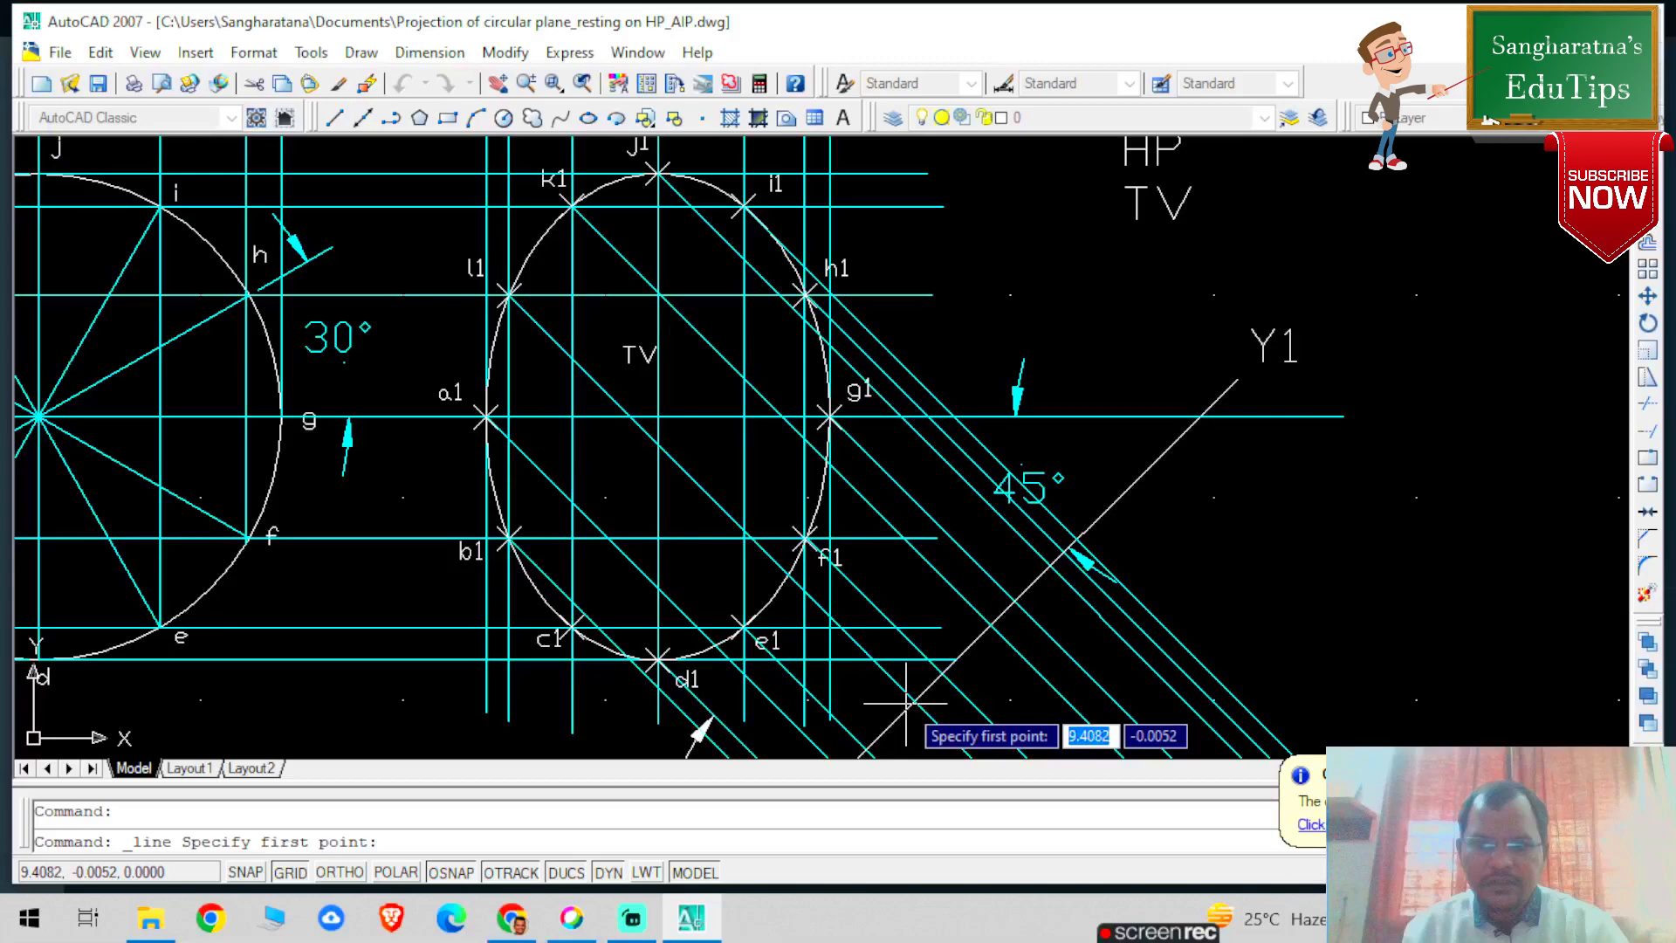
{"action": "left_click", "coordinate": [906, 702]}
{"action": "key", "text": "Escape"}
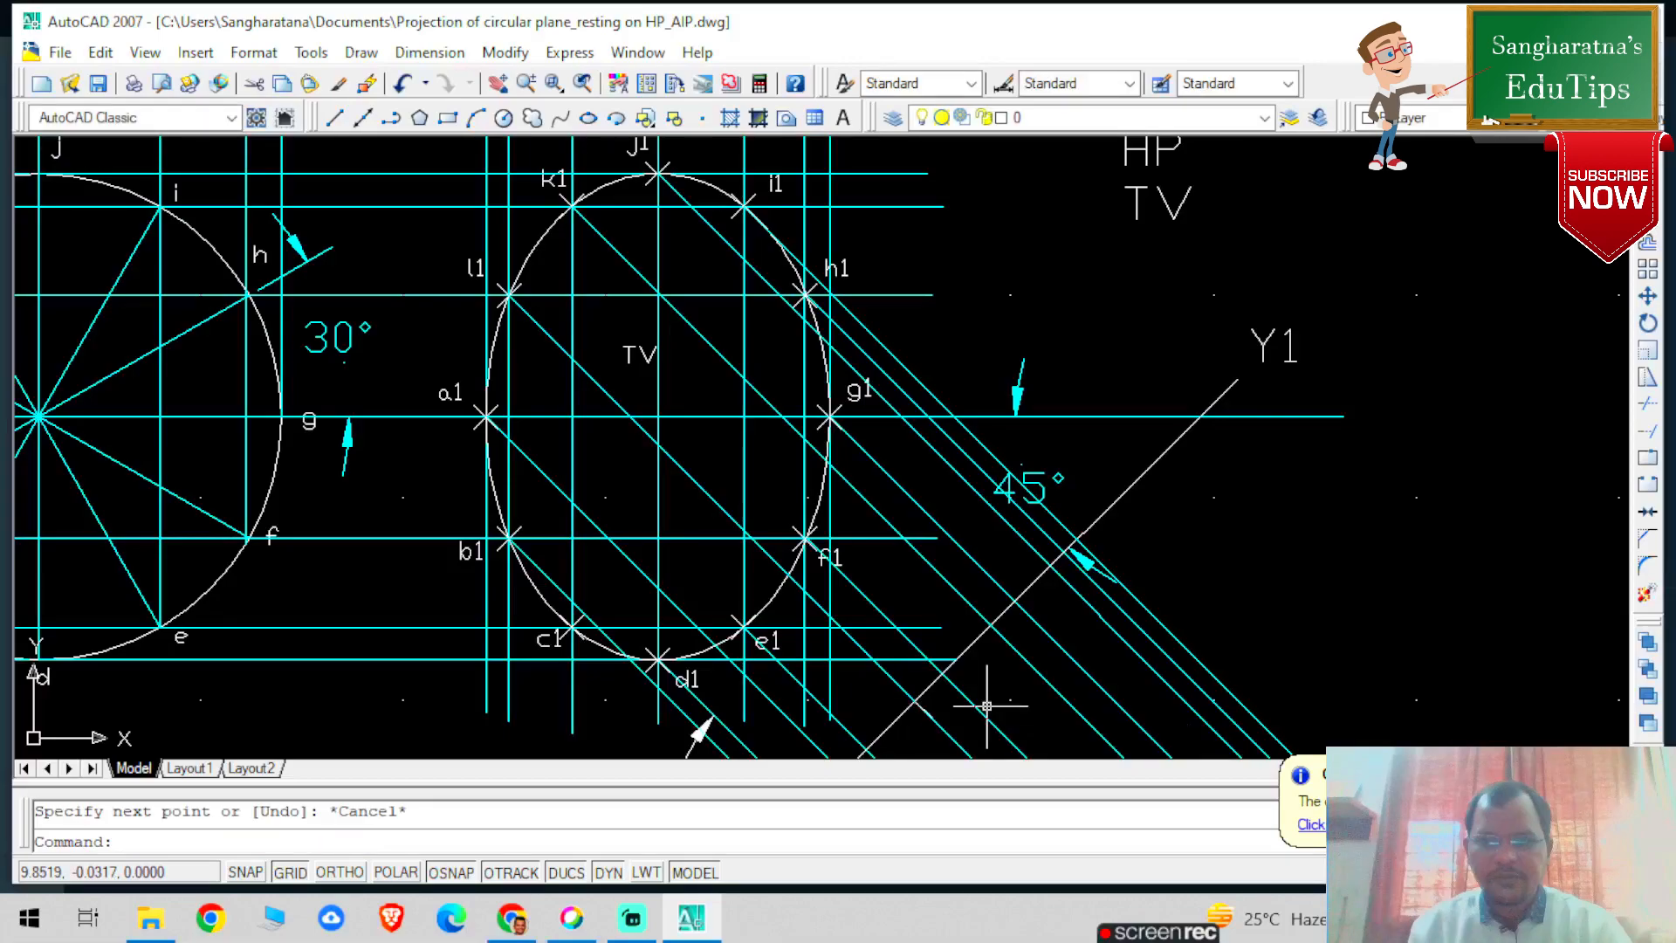
{"action": "scroll", "coordinate": [987, 705], "scroll_direction": "up", "scroll_amount": 1}
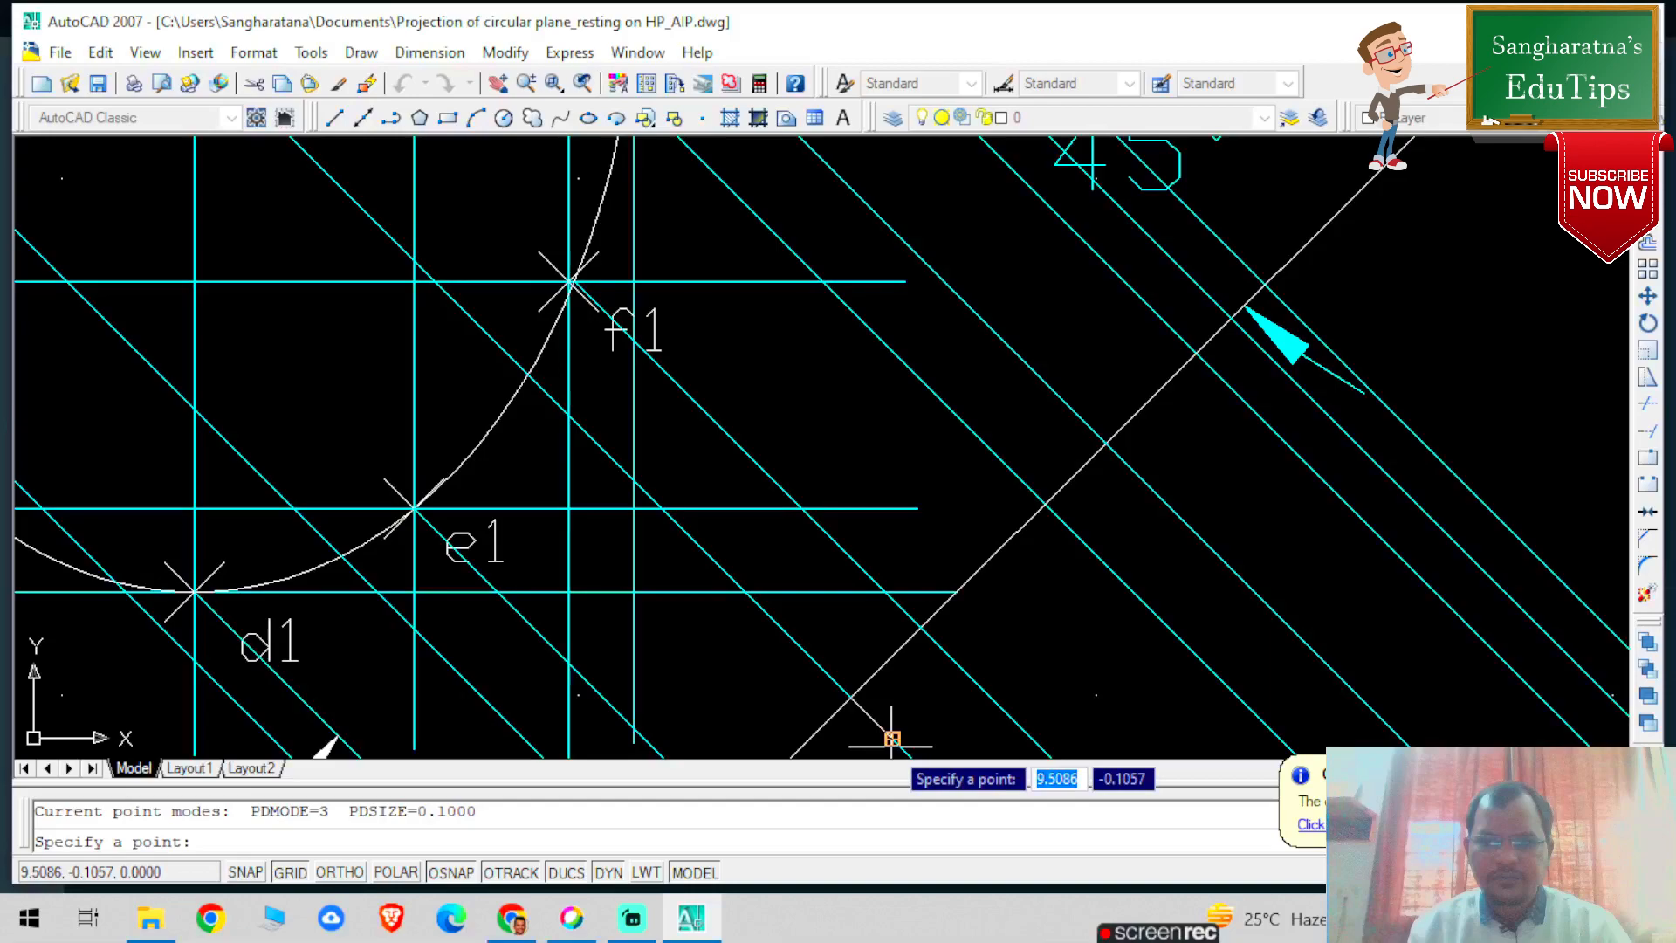
{"action": "key", "text": "Escape"}
Draw a 0.5303 line at 45 degrees below horizontal from X1Y1 along c1's projector and mark its end with a point
{"action": "type", "text": "z"}
{"action": "key", "text": "Return"}
{"action": "type", "text": "a"}
{"action": "key", "text": "Return"}
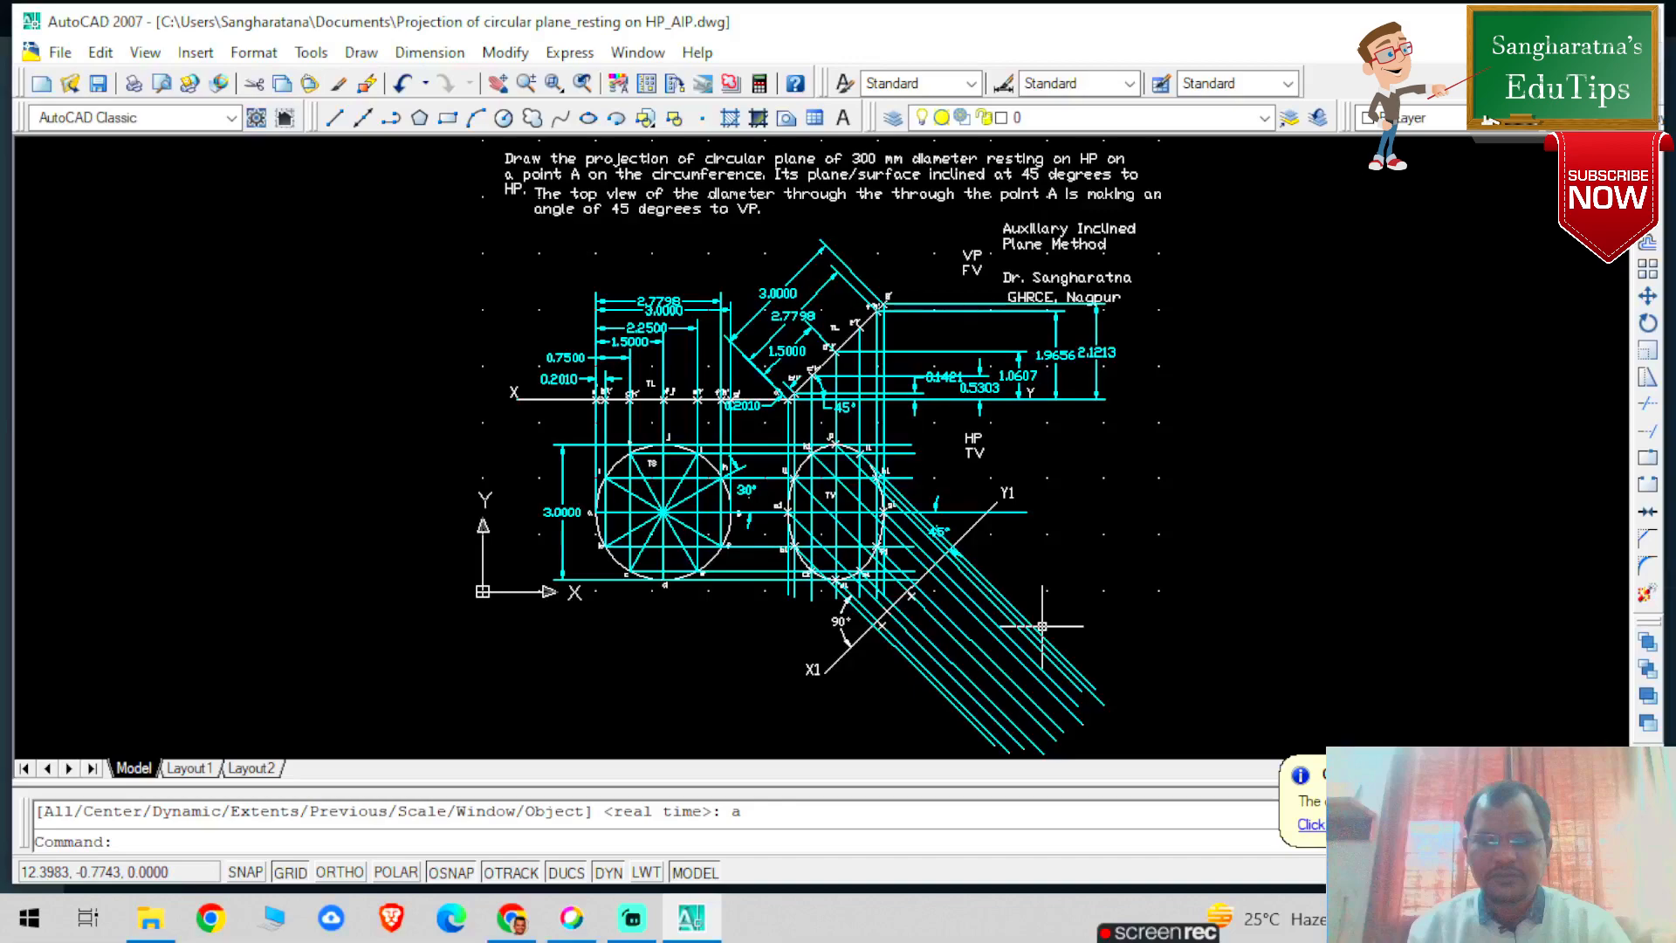
{"action": "scroll", "coordinate": [1041, 626], "scroll_direction": "up", "scroll_amount": 5}
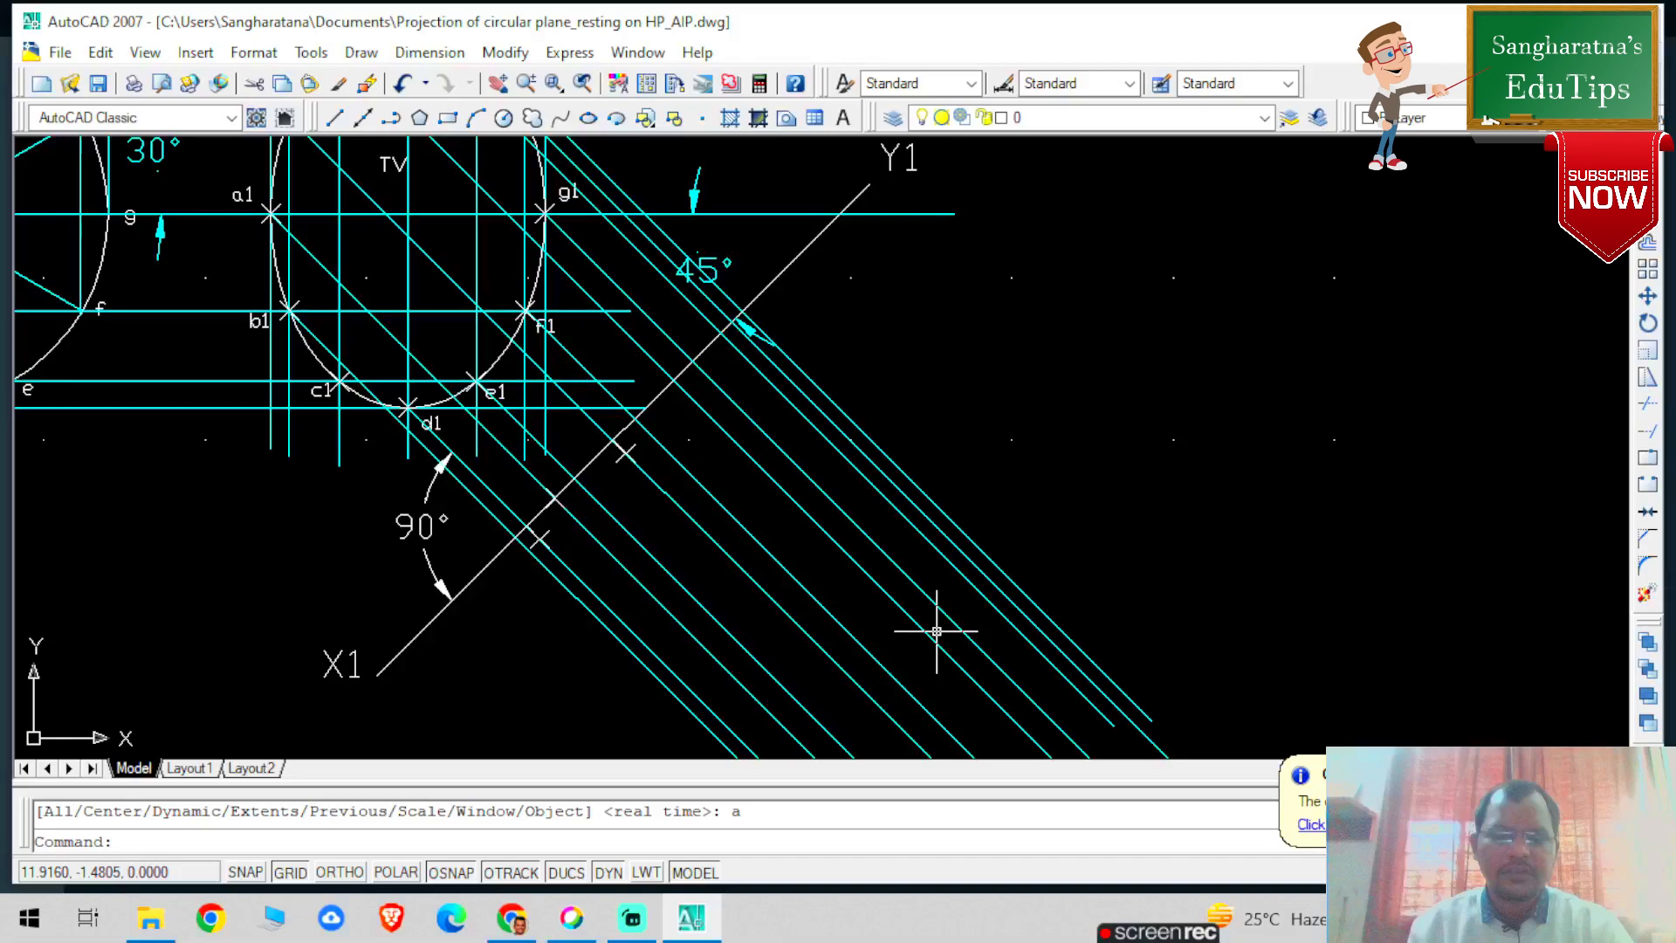
{"action": "key", "text": "l"}
{"action": "key", "text": "Return"}
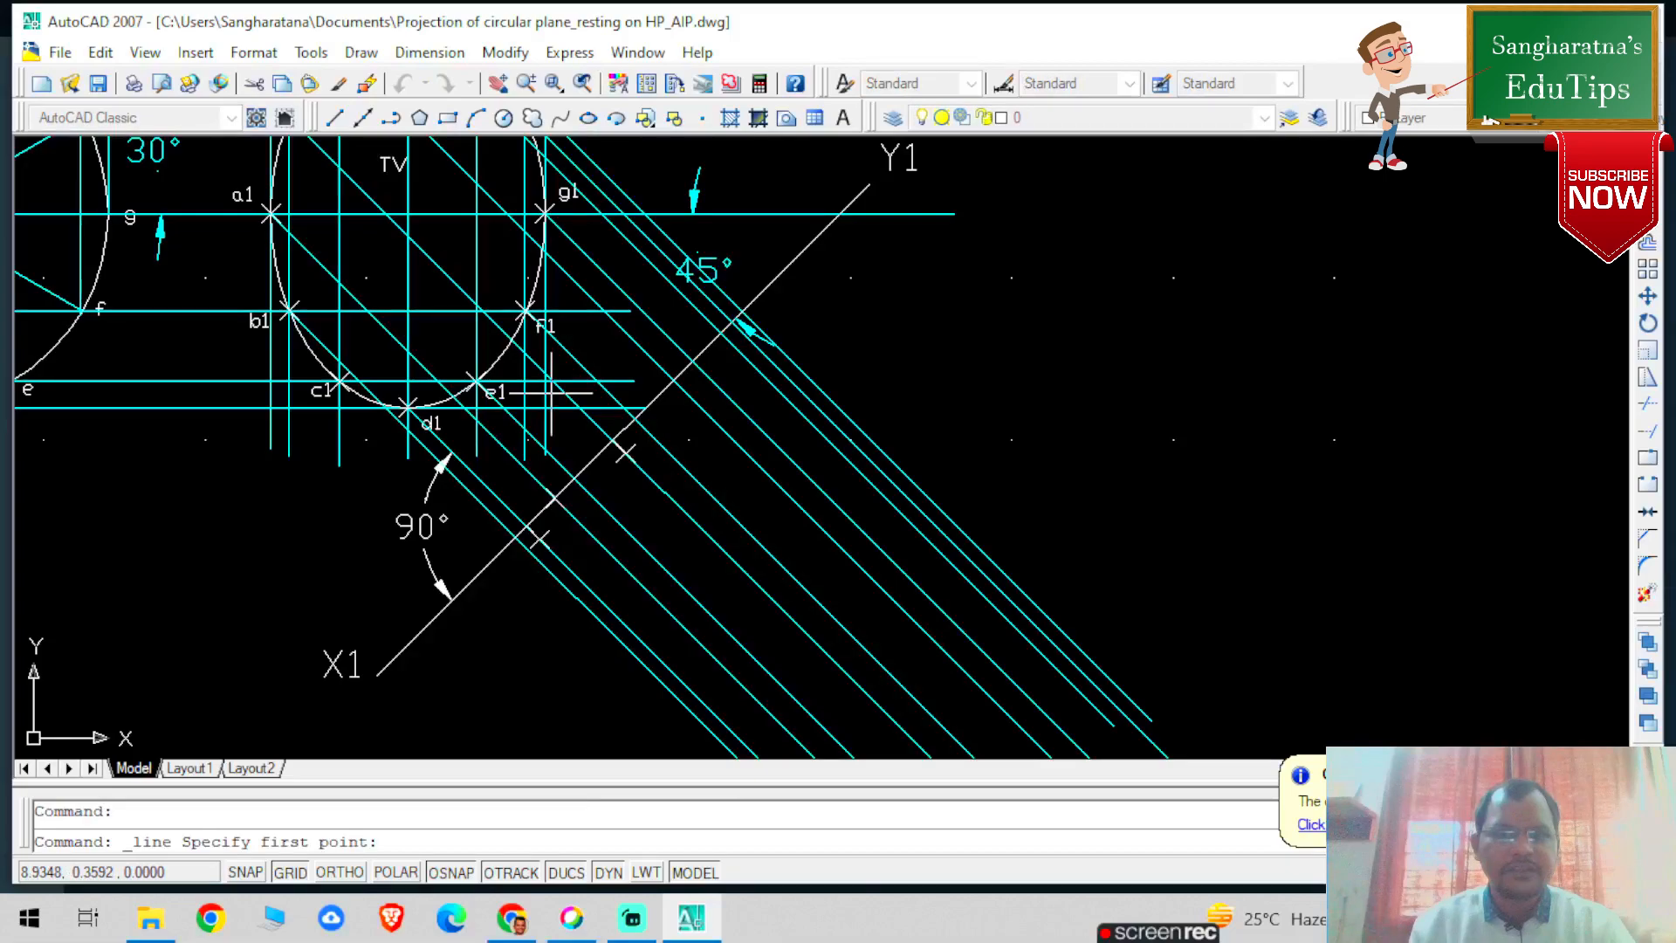
{"action": "scroll", "coordinate": [614, 439], "scroll_direction": "down", "scroll_amount": 2}
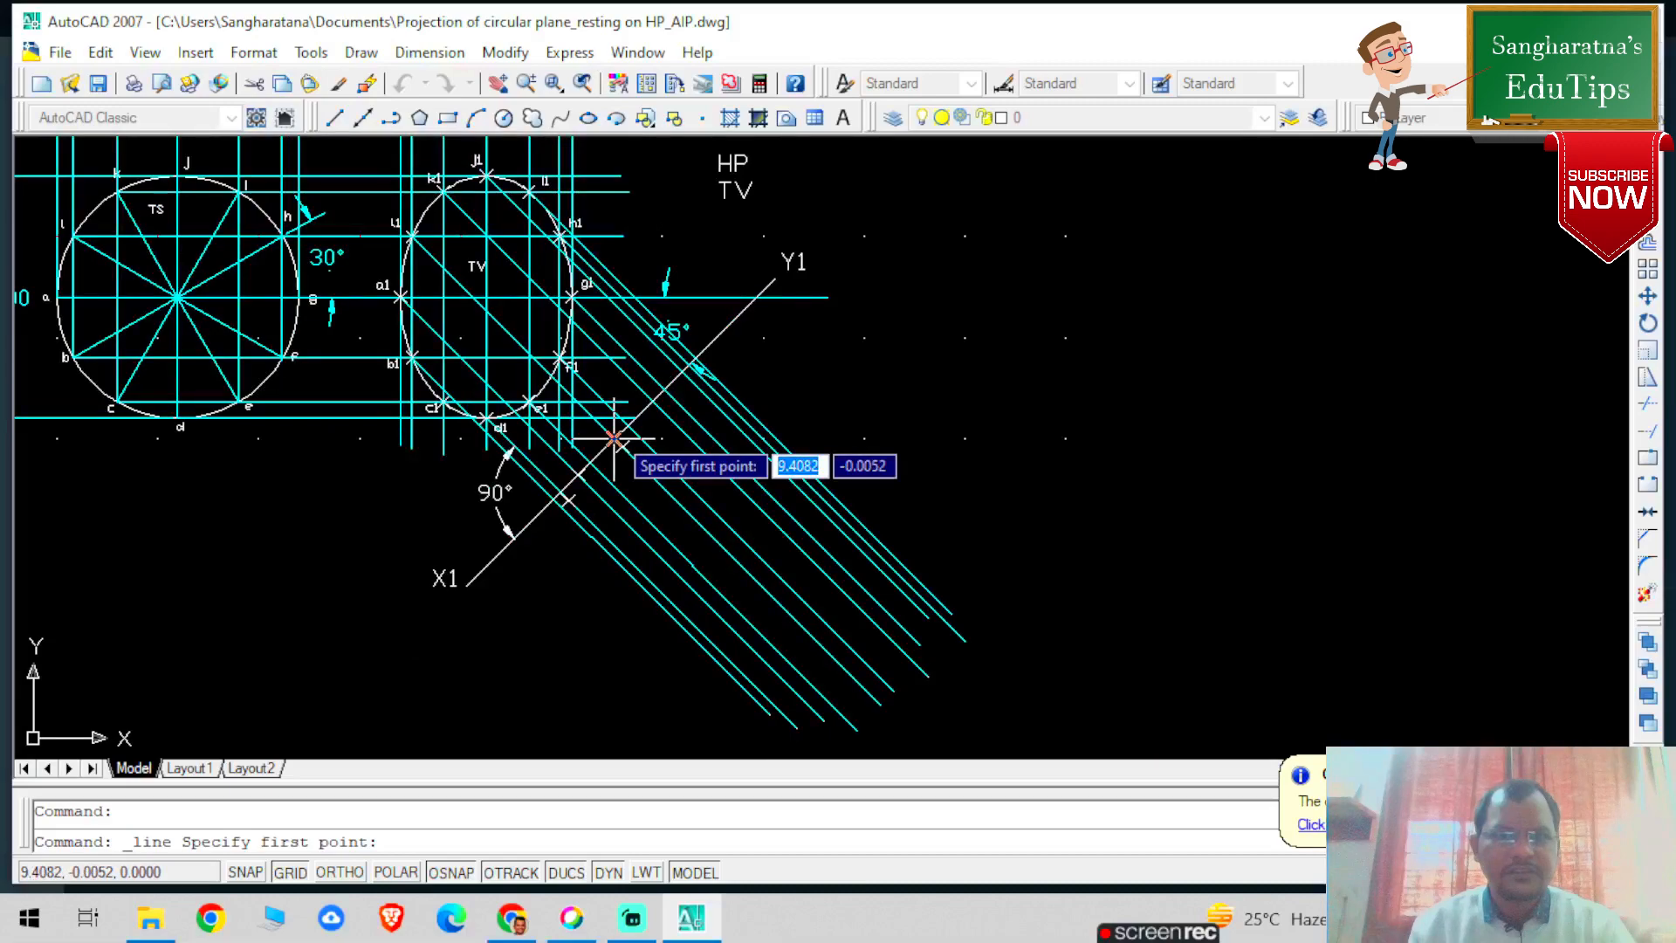
{"action": "scroll", "coordinate": [642, 529], "scroll_direction": "up", "scroll_amount": 2}
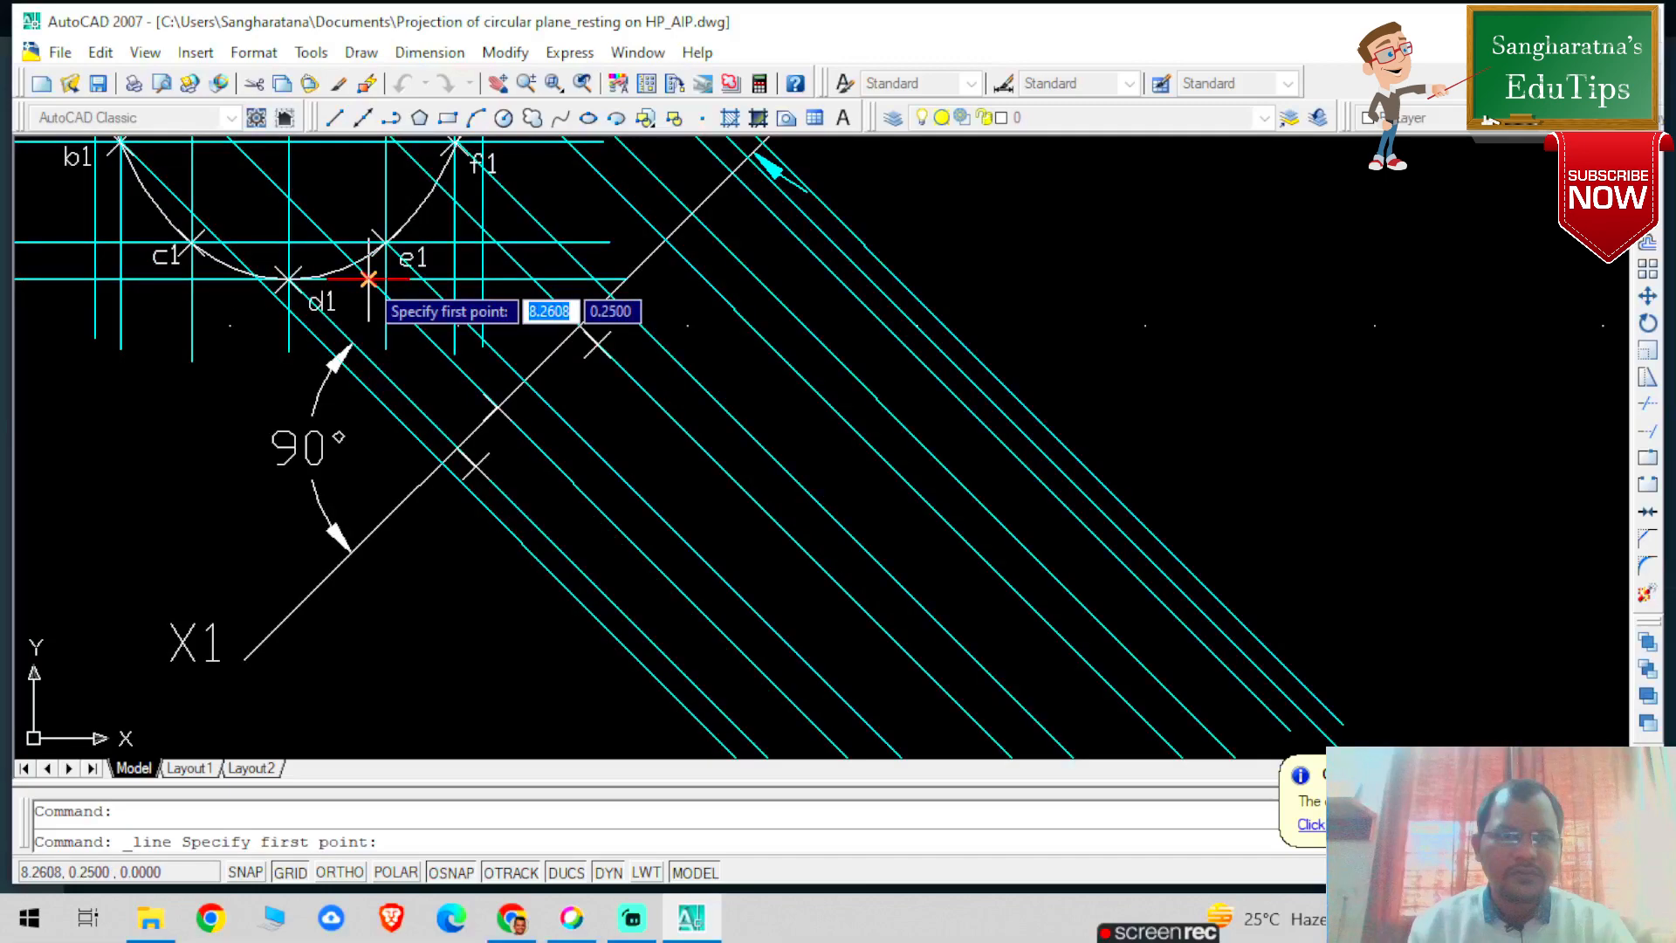
{"action": "scroll", "coordinate": [625, 561], "scroll_direction": "down", "scroll_amount": 2}
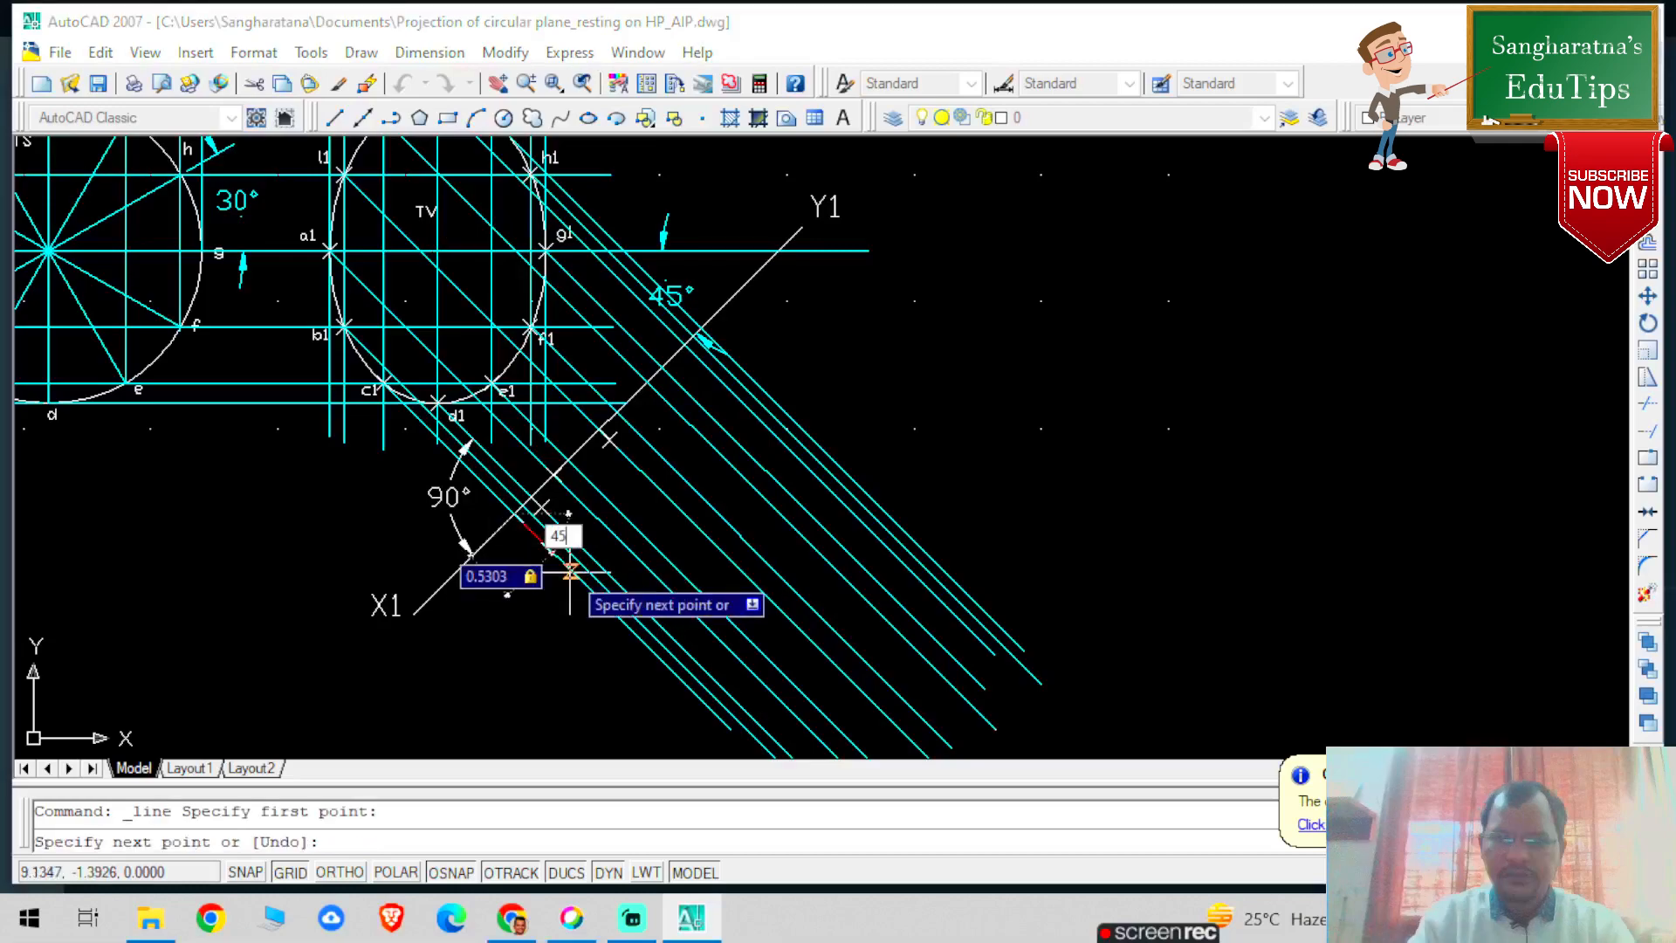
{"action": "key", "text": "Escape"}
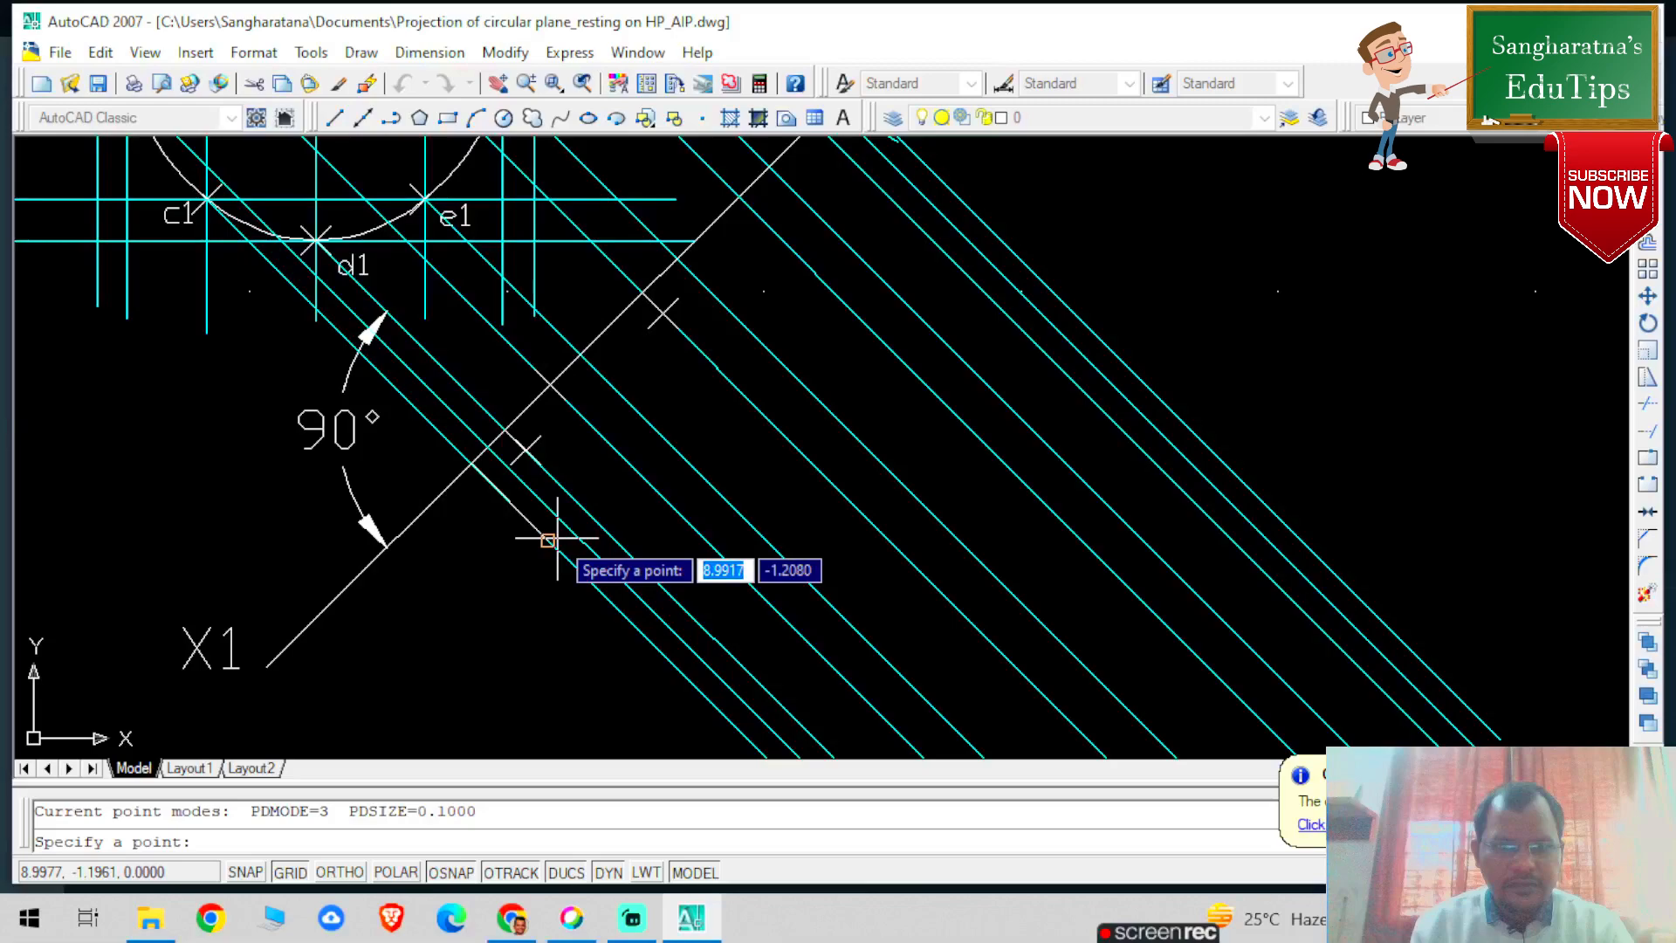
{"action": "scroll", "coordinate": [834, 445], "scroll_direction": "down", "scroll_amount": 1}
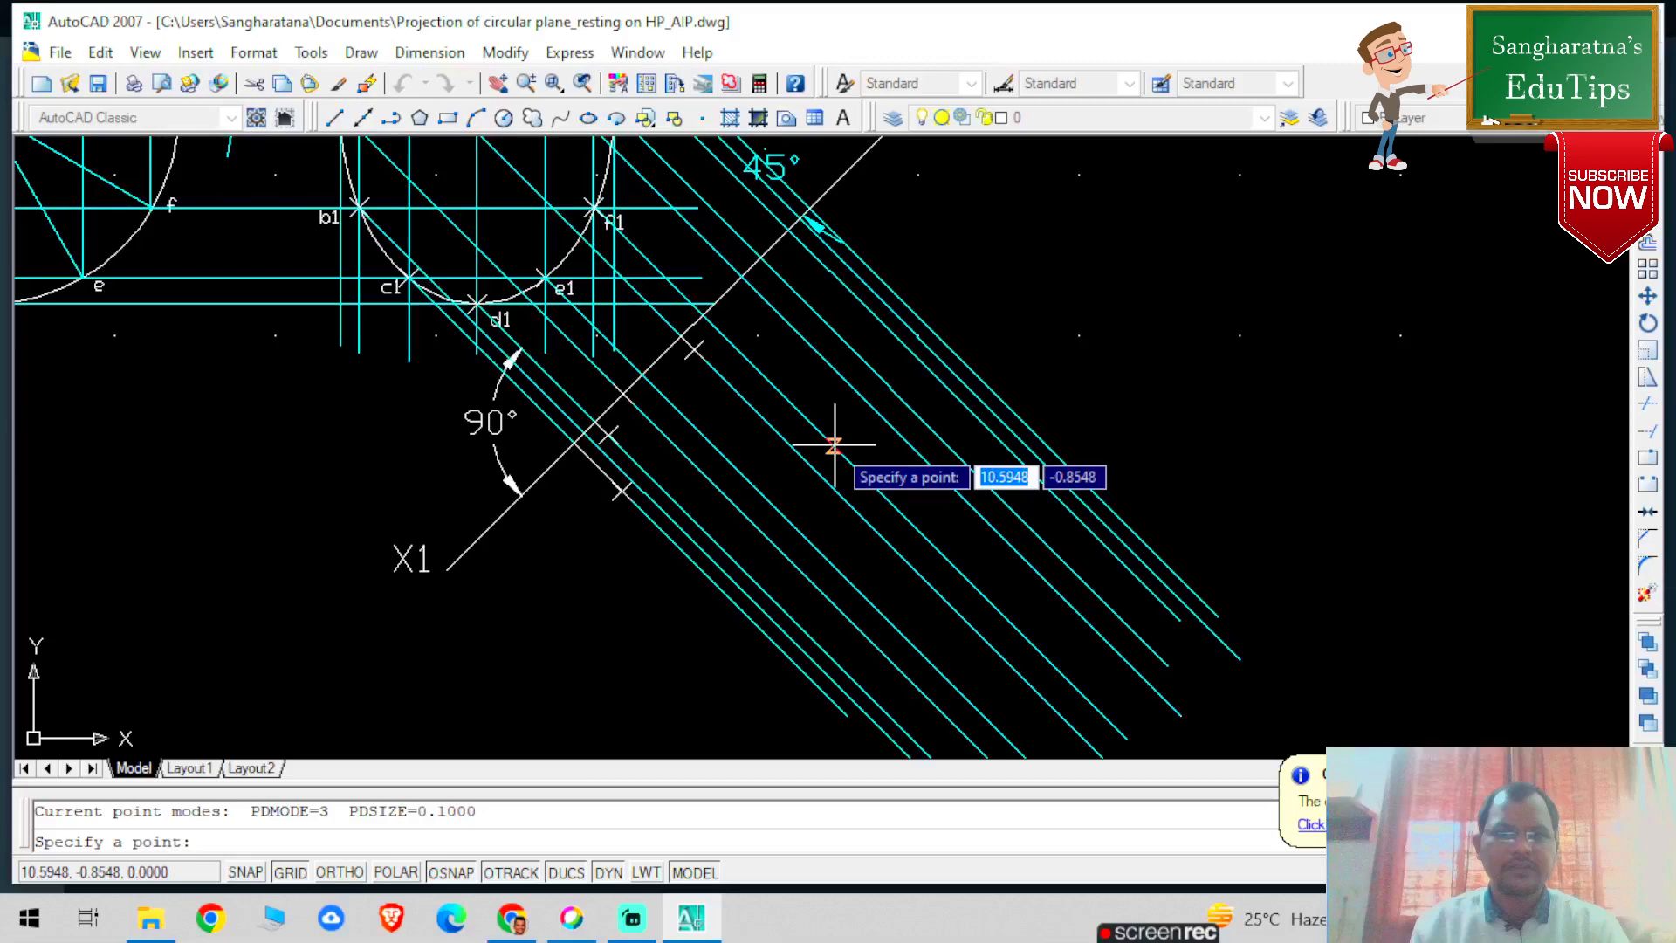
{"action": "key", "text": "Escape"}
Draw a 0.5303 line from X1Y1 for the height of k' and mark its far end with a point
{"action": "type", "text": "z"}
{"action": "key", "text": "Return"}
{"action": "type", "text": "a"}
{"action": "key", "text": "Return"}
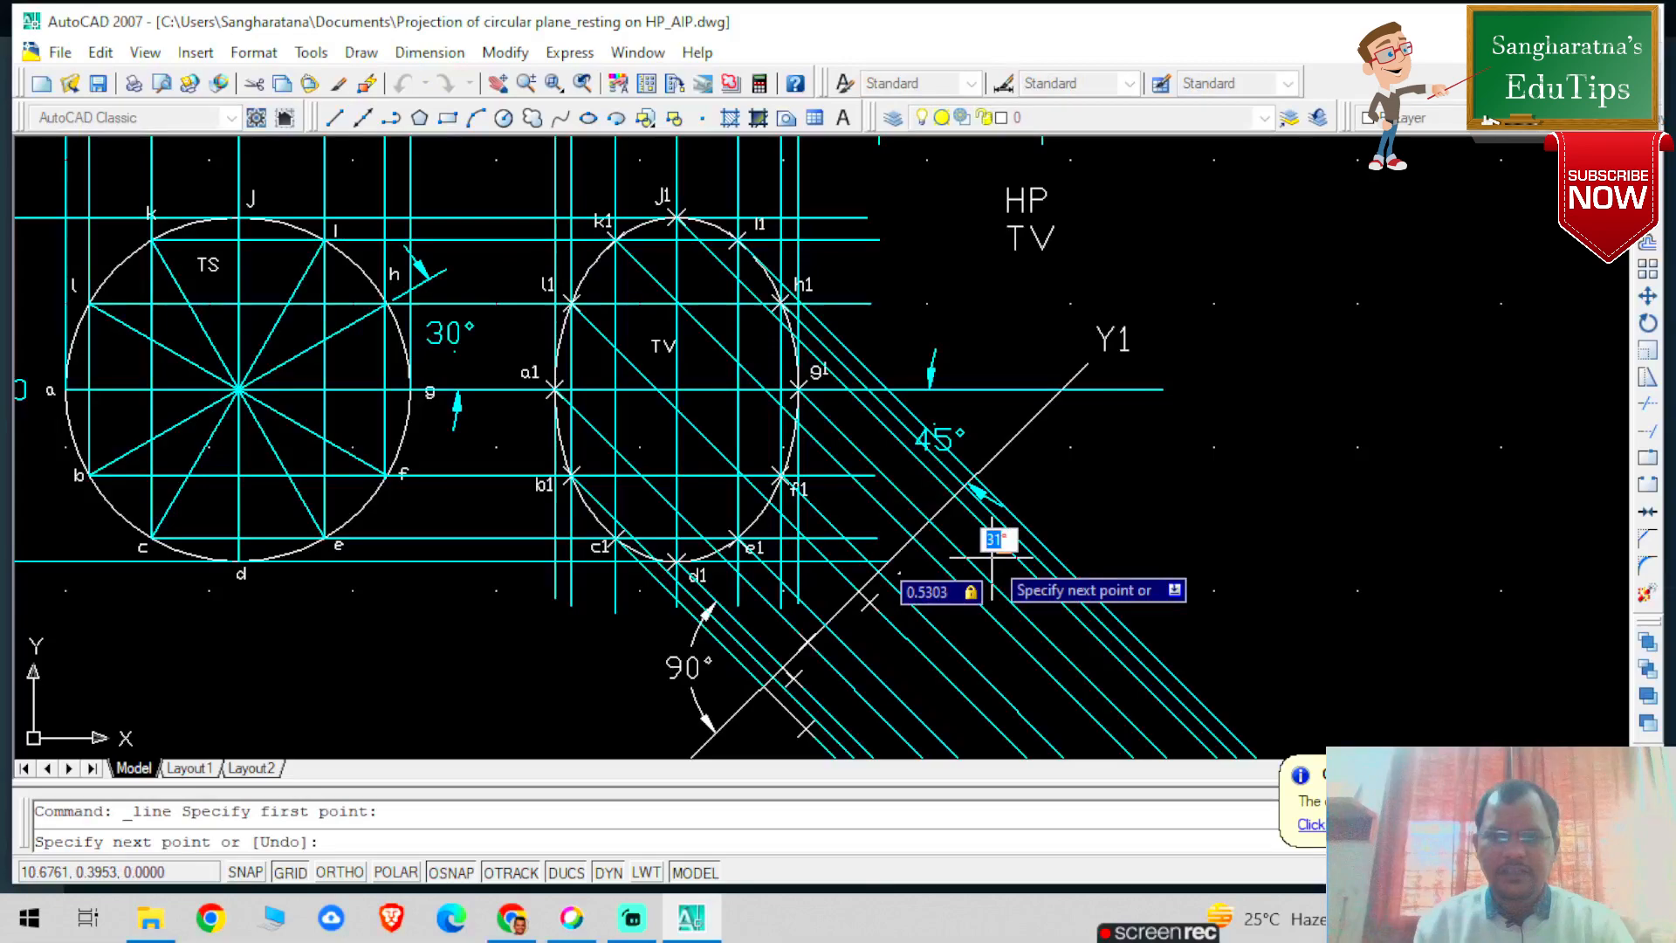
{"action": "key", "text": "Escape"}
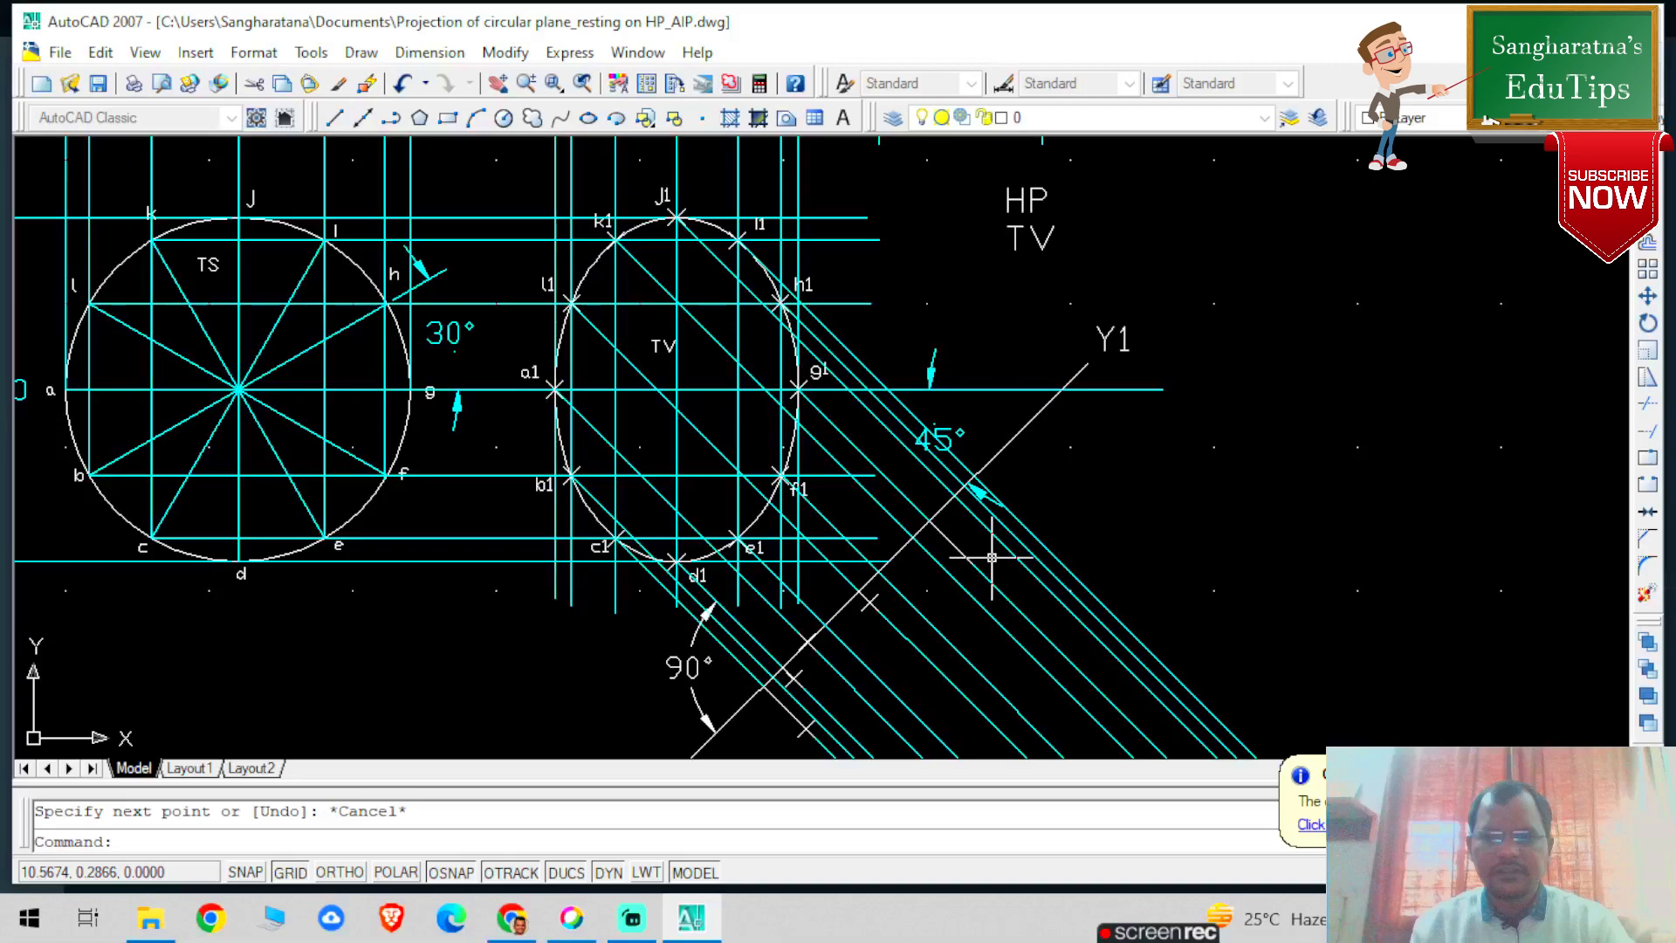
{"action": "scroll", "coordinate": [992, 557], "scroll_direction": "up", "scroll_amount": 3}
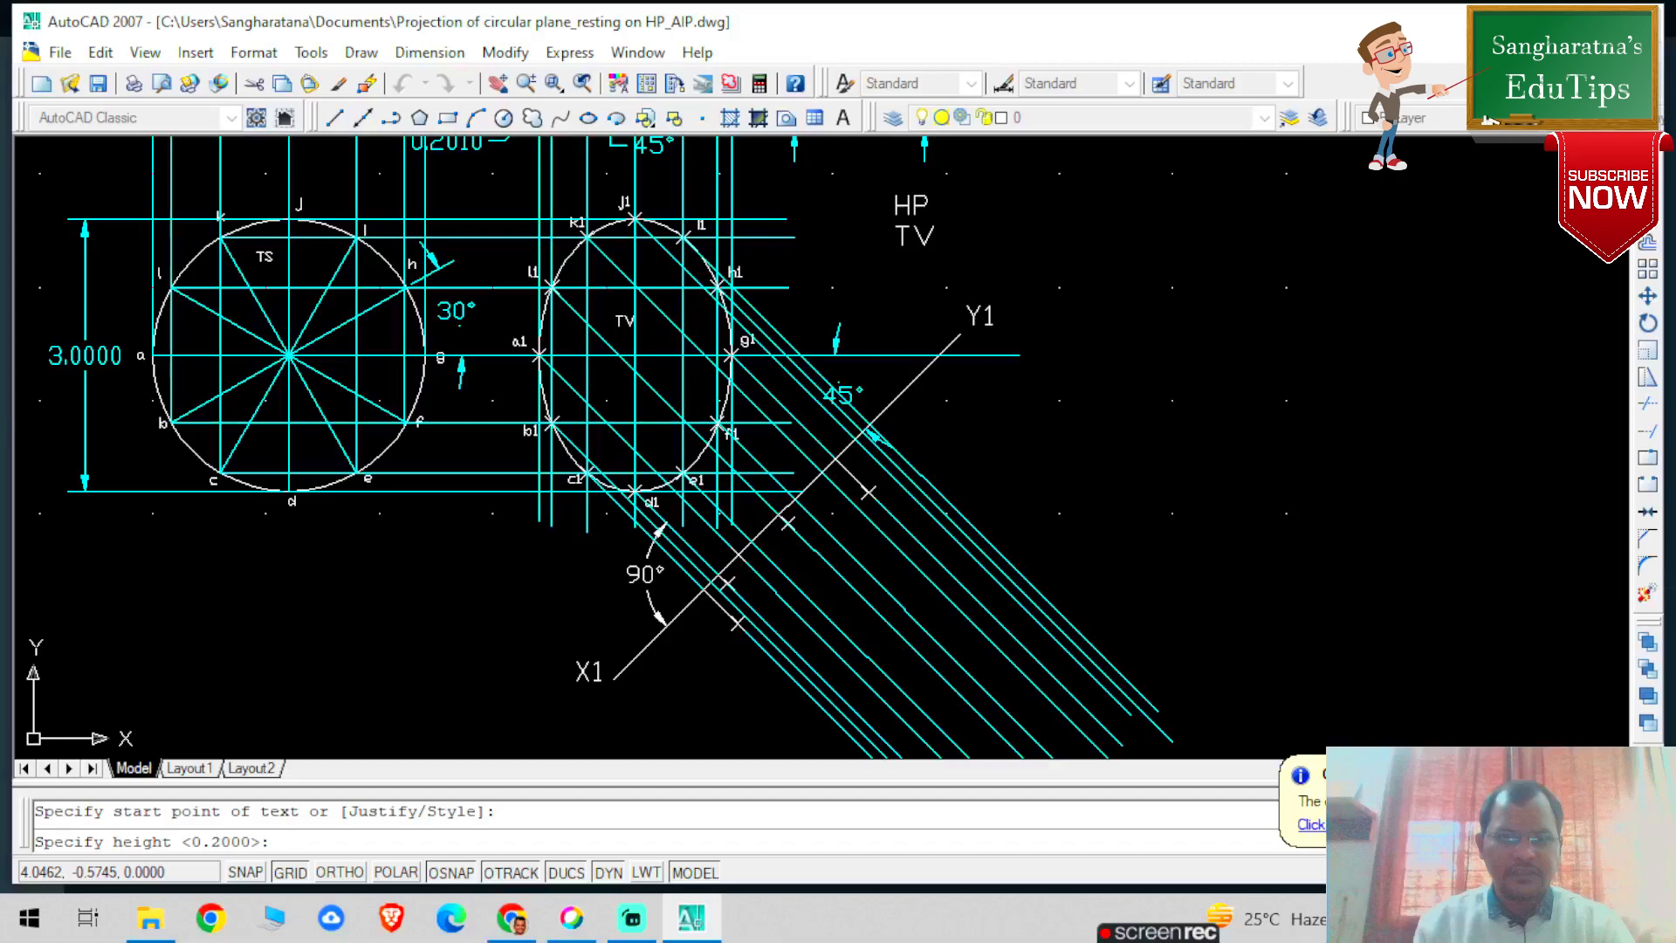
Label the auxiliary-view points a1', b1', c1' and l1' with text at 0 rotation beside their marks
{"action": "scroll", "coordinate": [707, 581], "scroll_direction": "up", "scroll_amount": 3}
{"action": "key", "text": "Return"}
{"action": "type", "text": "0"}
{"action": "key", "text": "Return"}
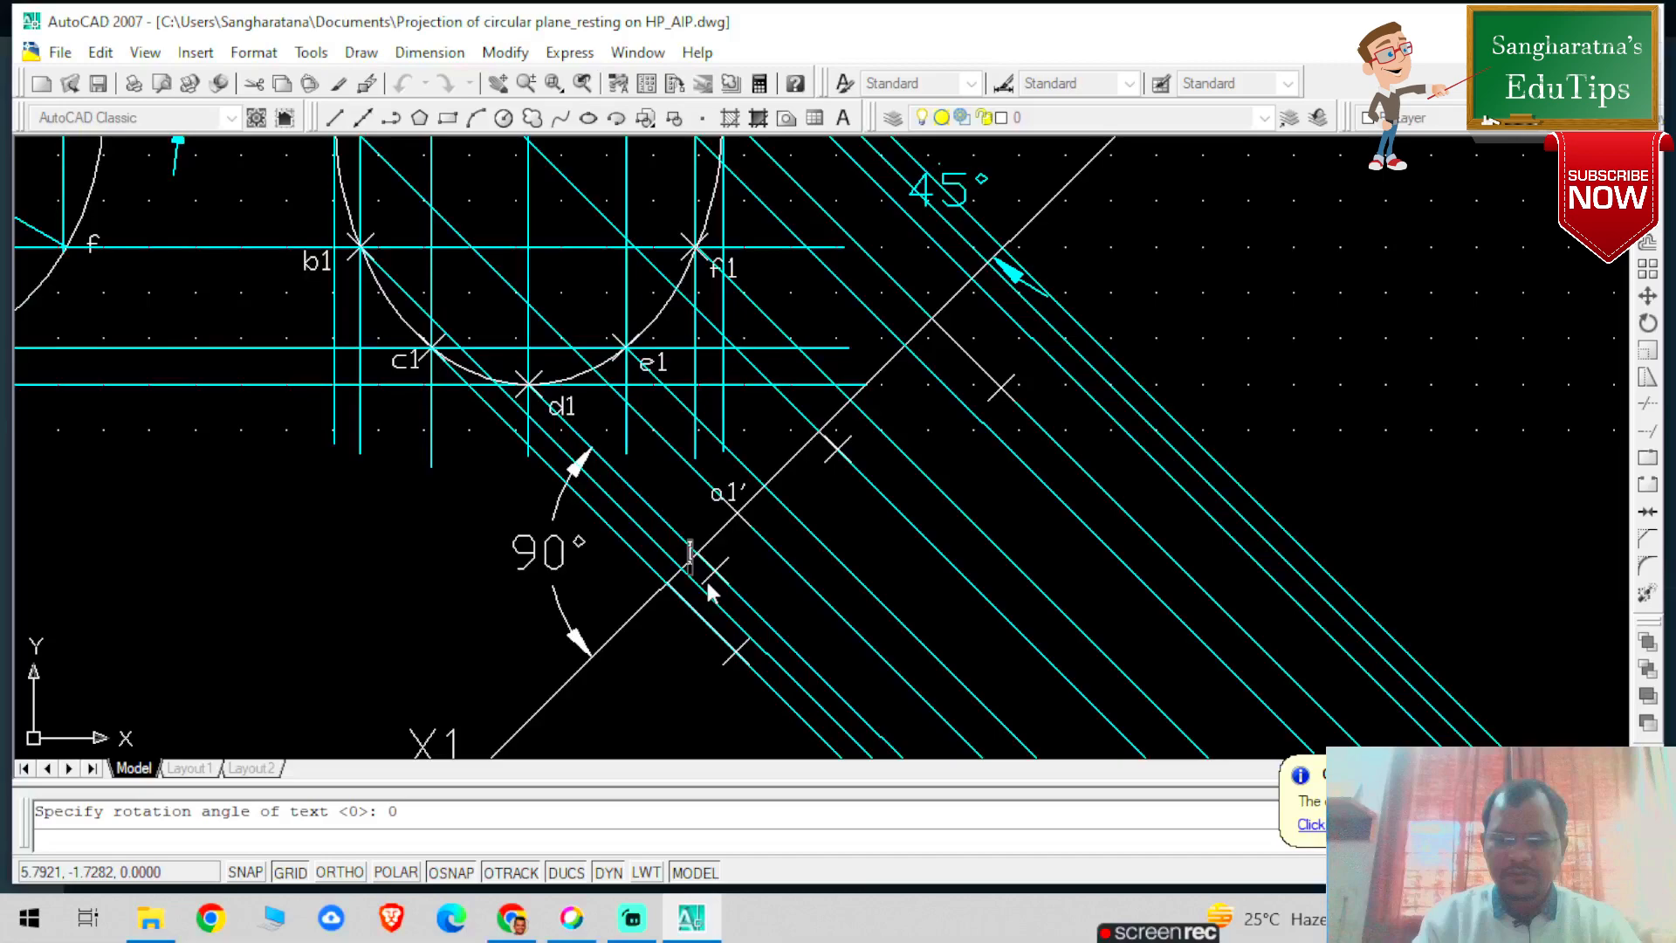
{"action": "type", "text": "b1'"}
{"action": "left_click", "coordinate": [712, 661]}
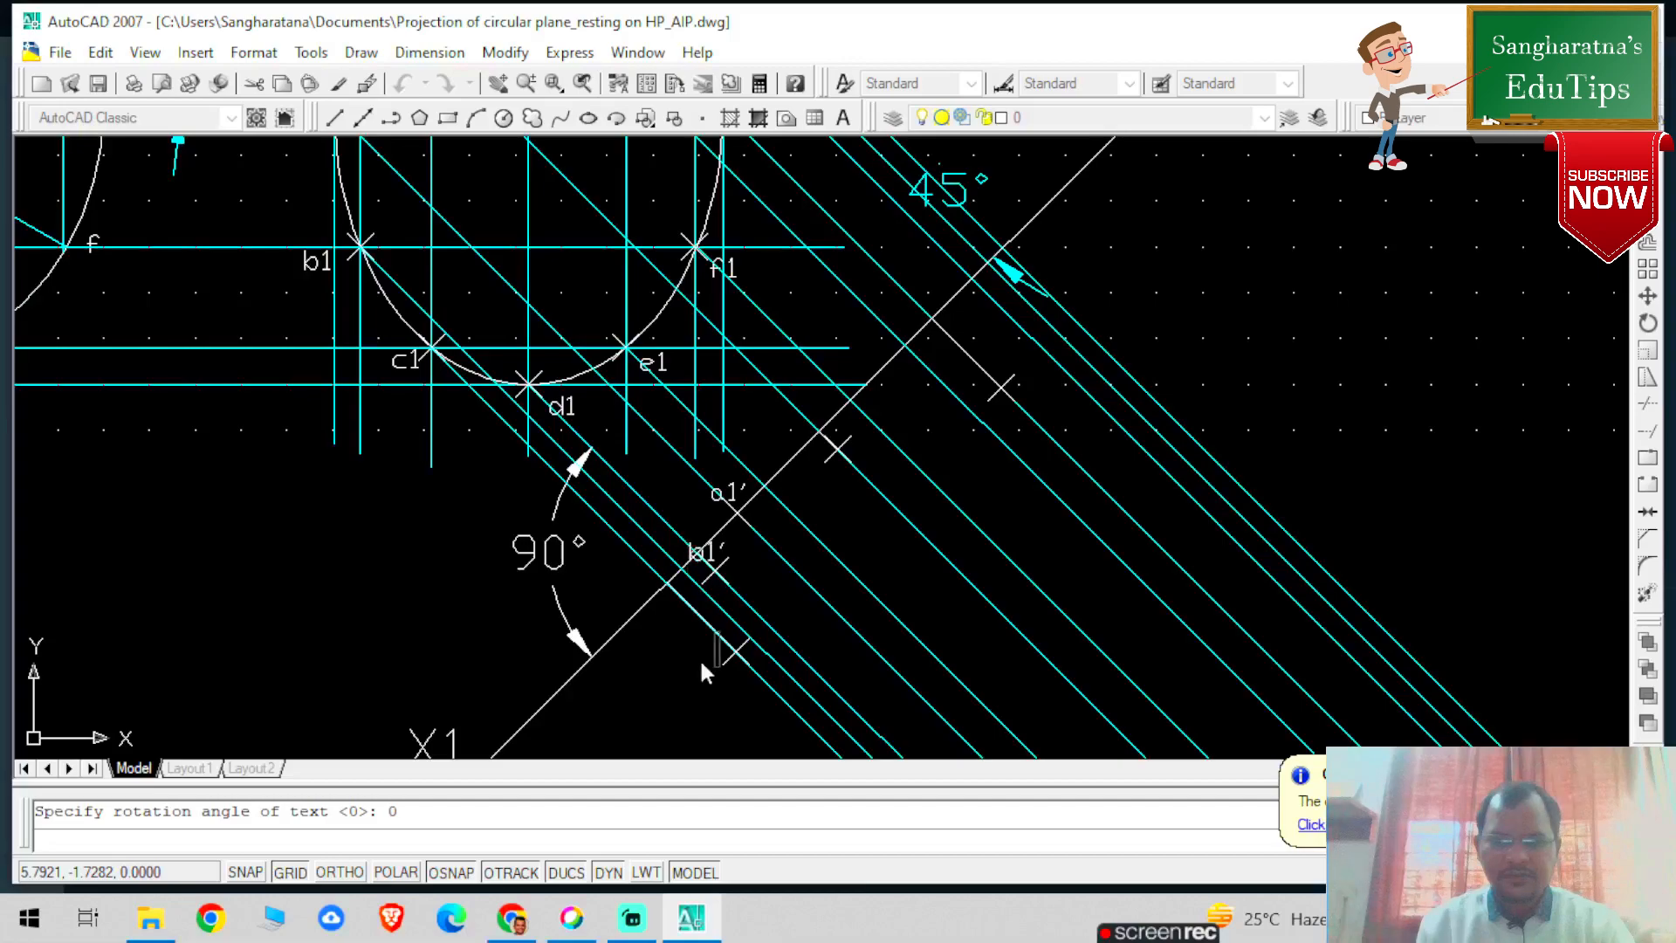
{"action": "type", "text": "c1"}
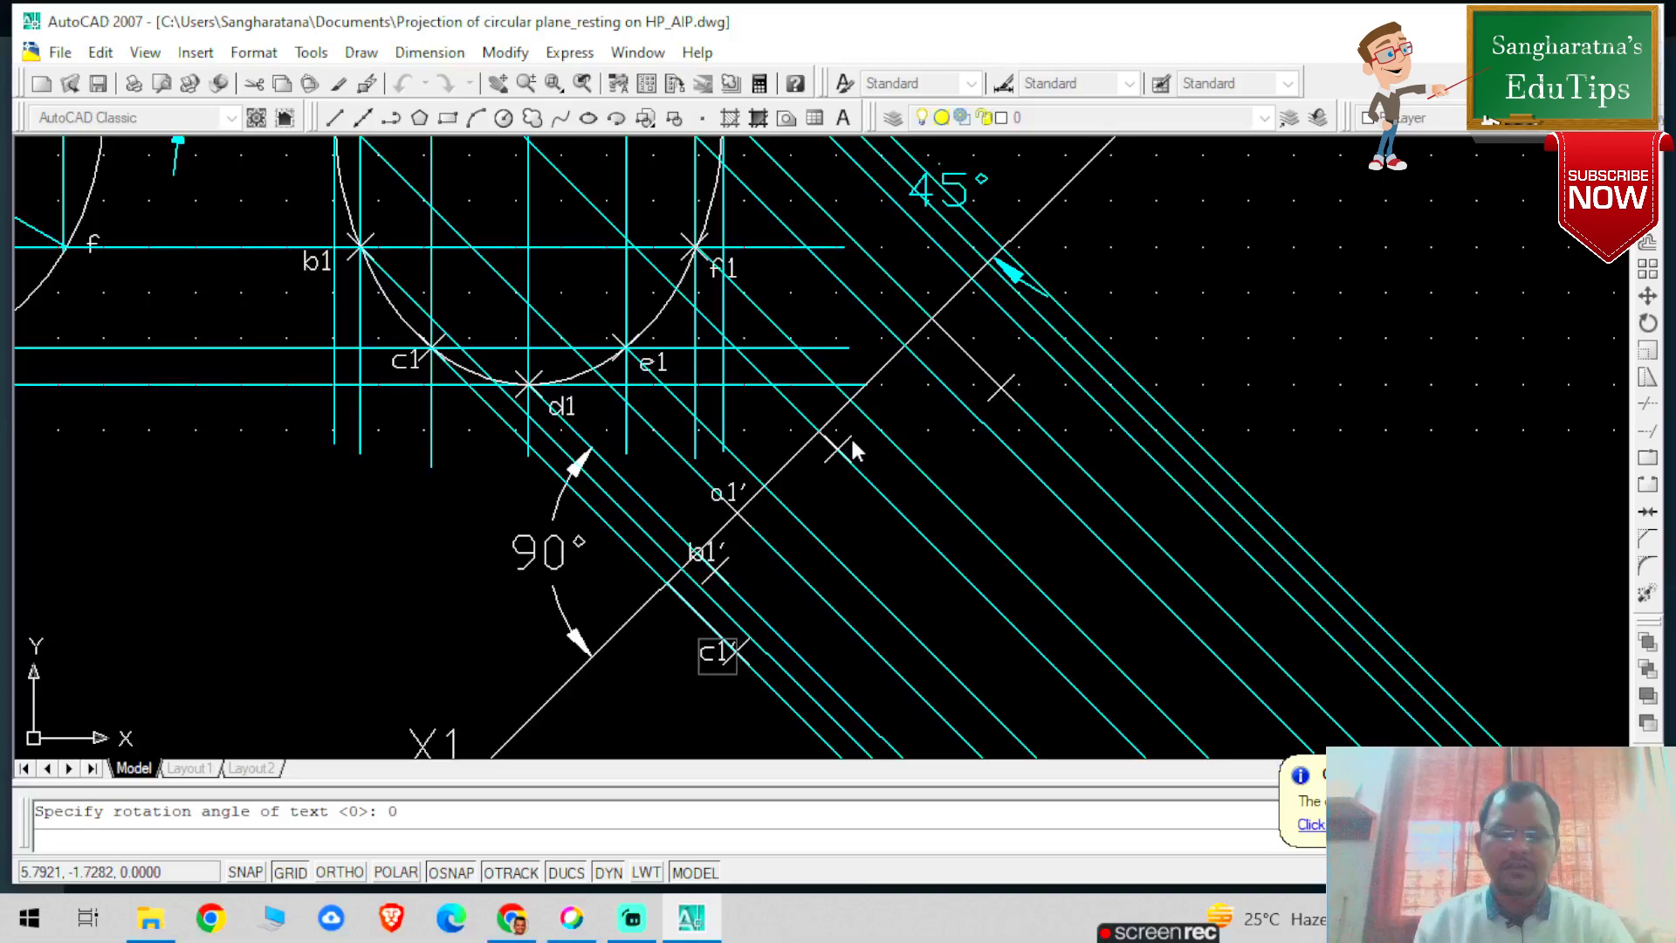
{"action": "scroll", "coordinate": [854, 450], "scroll_direction": "down", "scroll_amount": 5}
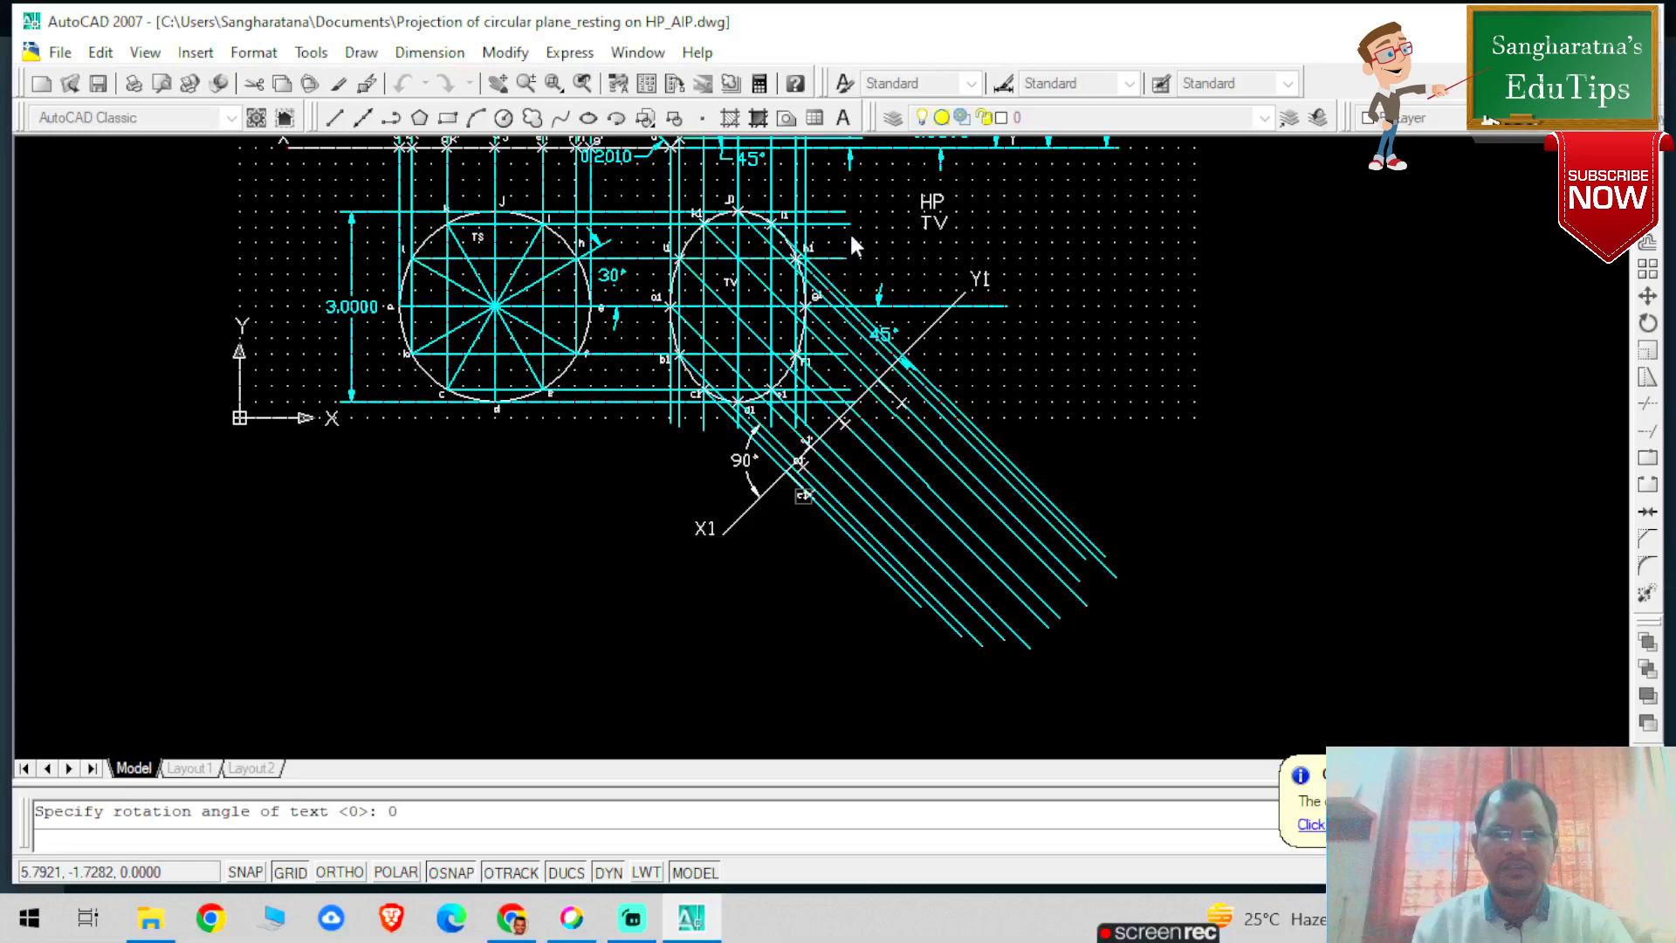
{"action": "scroll", "coordinate": [852, 237], "scroll_direction": "up", "scroll_amount": 3}
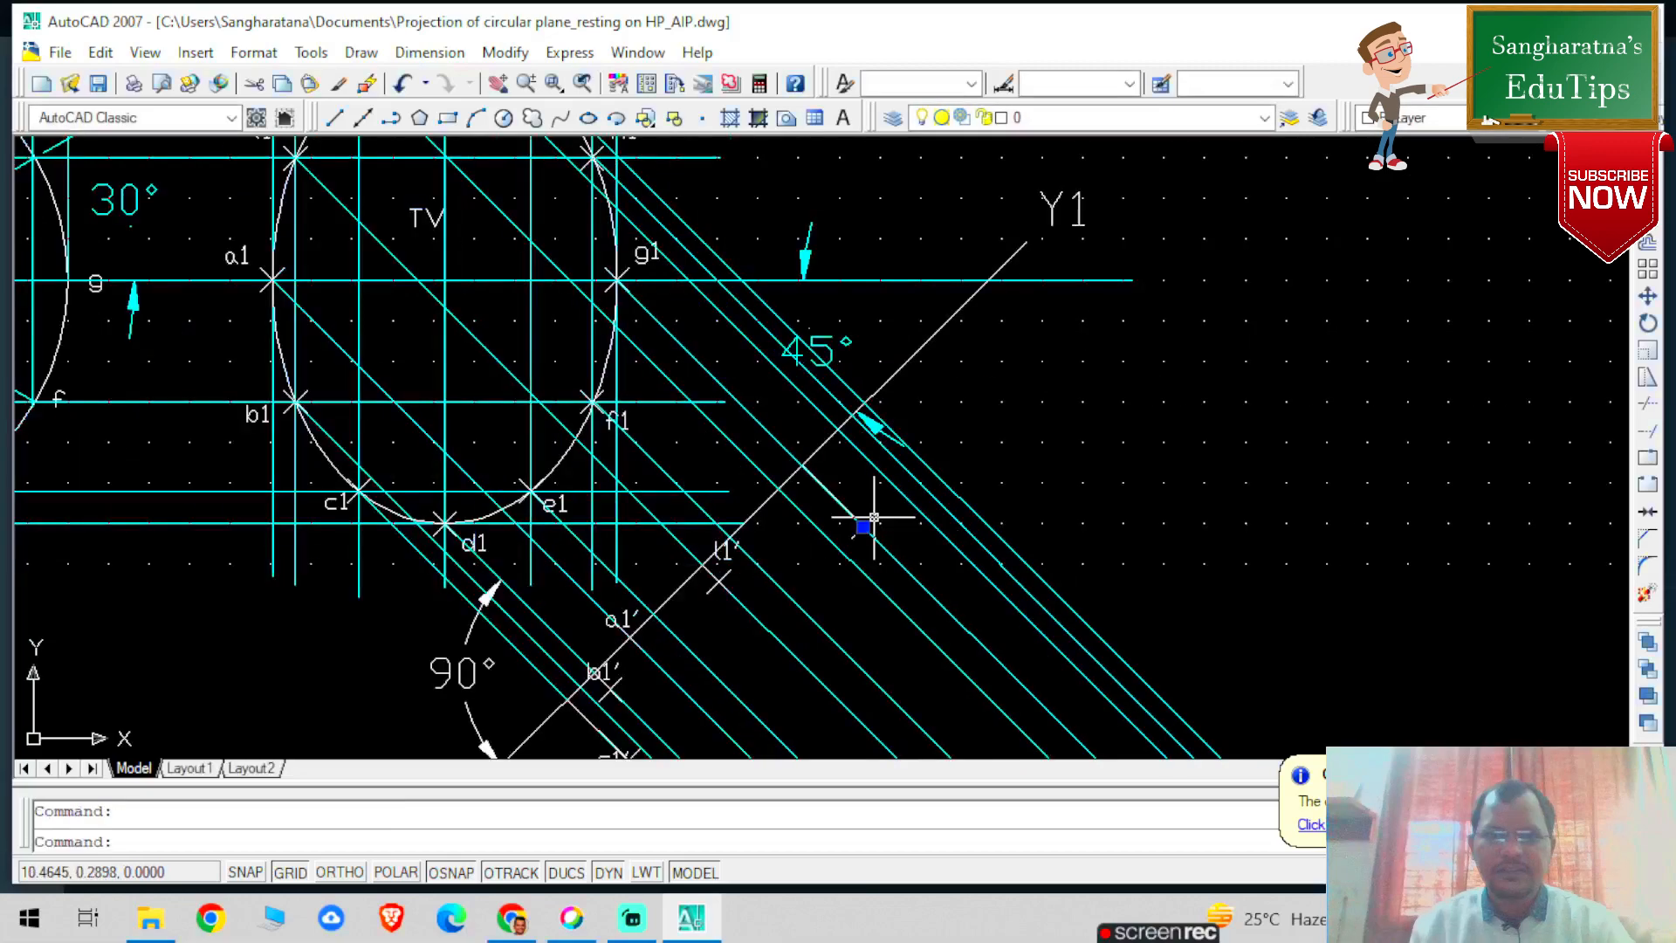
Erase the misplaced k mark and redraw its 0.5303 height at 45 degrees below horizontal from X1Y1 along k1's projector
{"action": "left_click", "coordinate": [868, 521]}
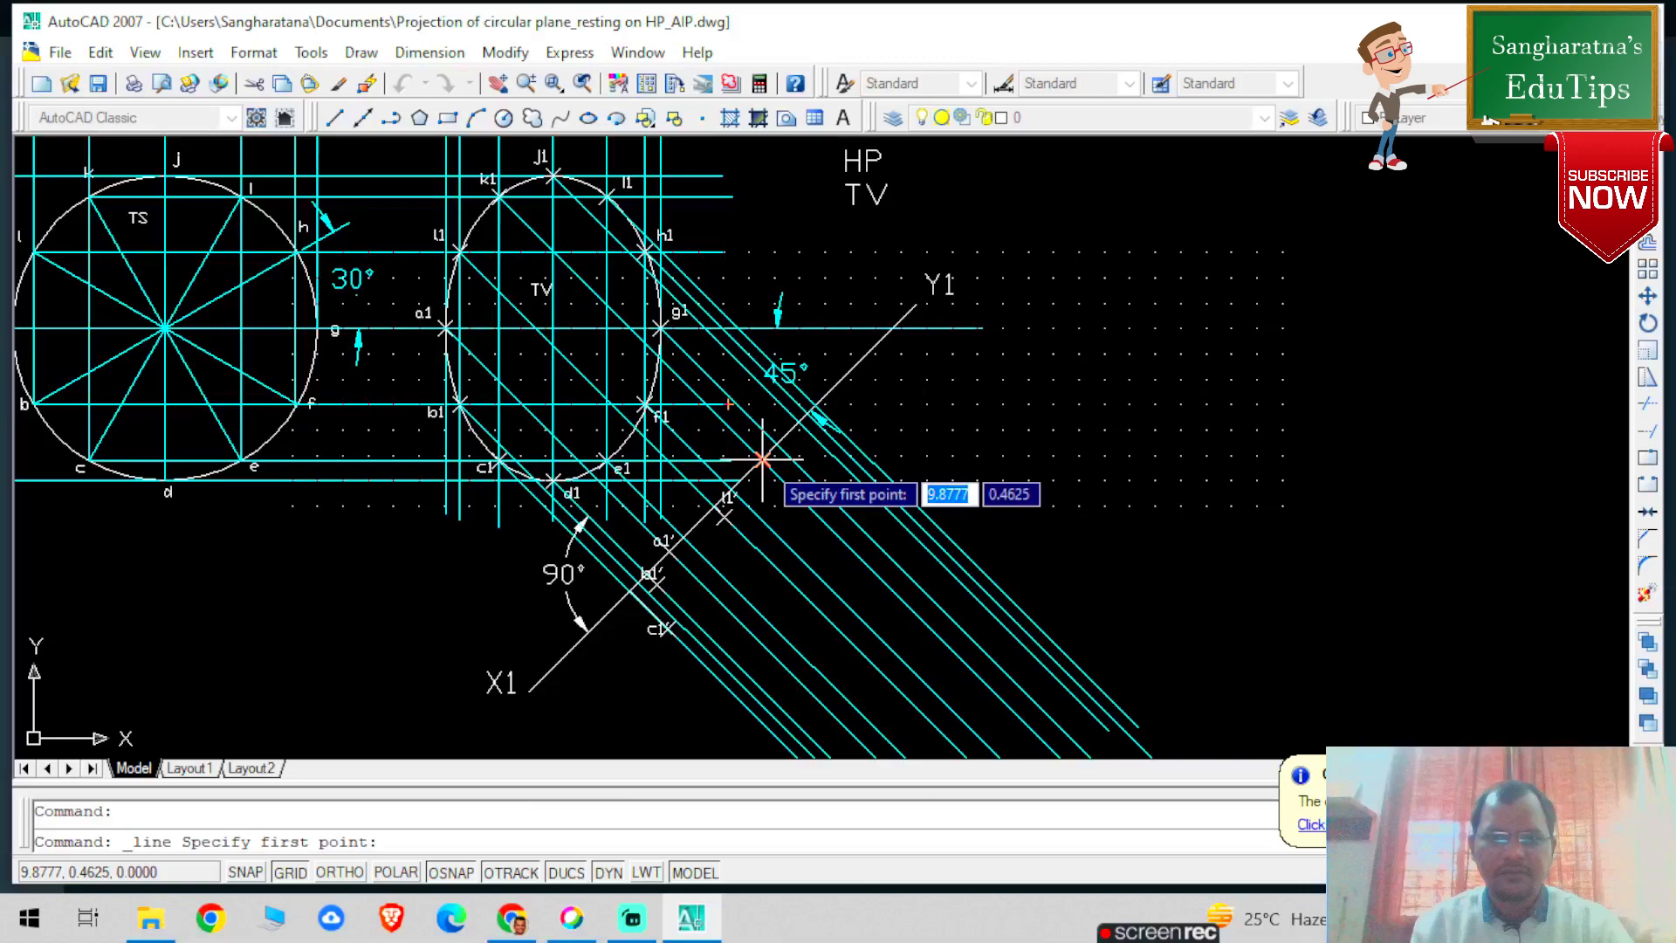
{"action": "left_click", "coordinate": [763, 459]}
{"action": "type", "text": "45"}
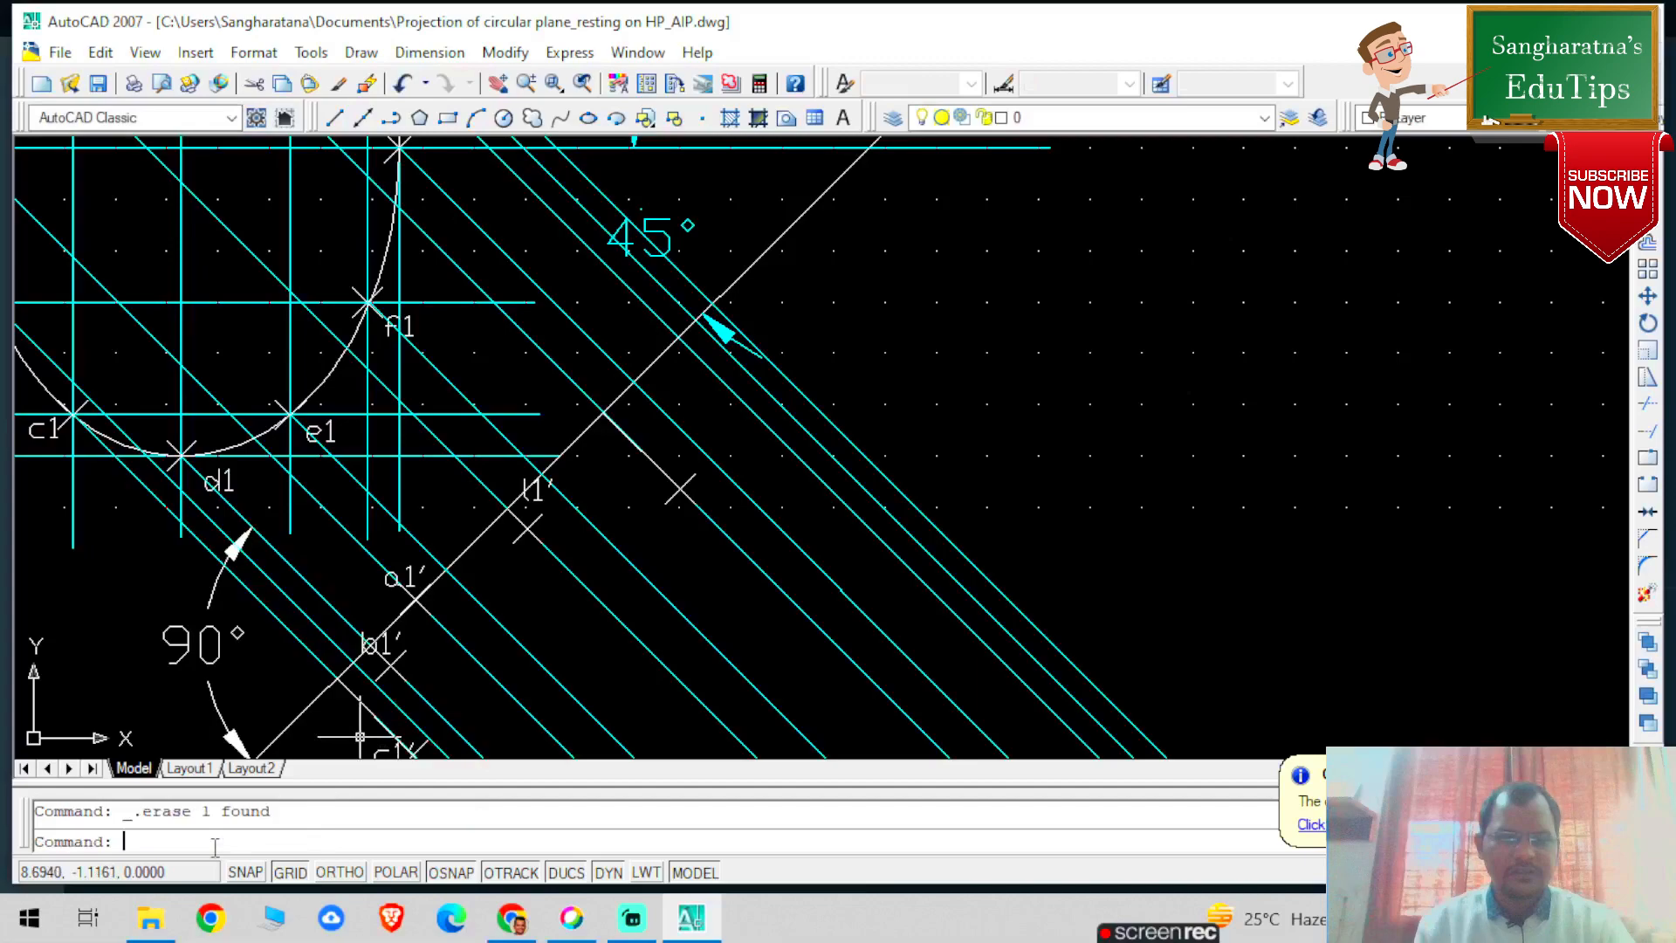
Try to label the relocated k point as k1' with text at 0 rotation
{"action": "type", "text": "dt"}
{"action": "key", "text": "Return"}
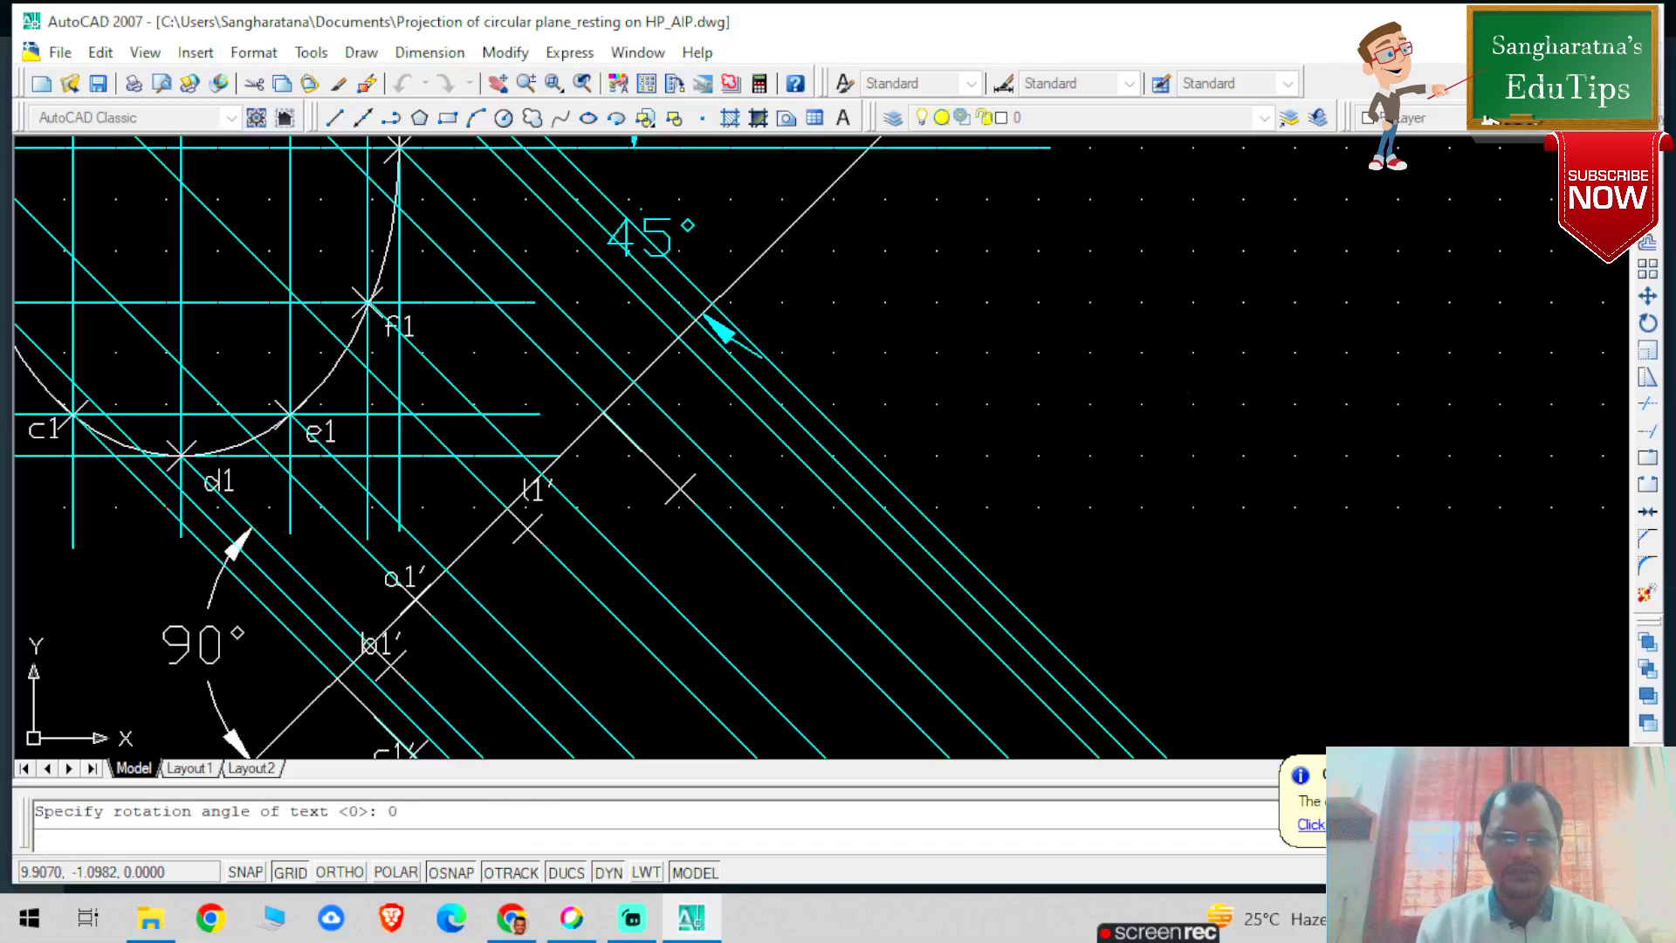
{"action": "scroll", "coordinate": [762, 517], "scroll_direction": "down", "scroll_amount": 3}
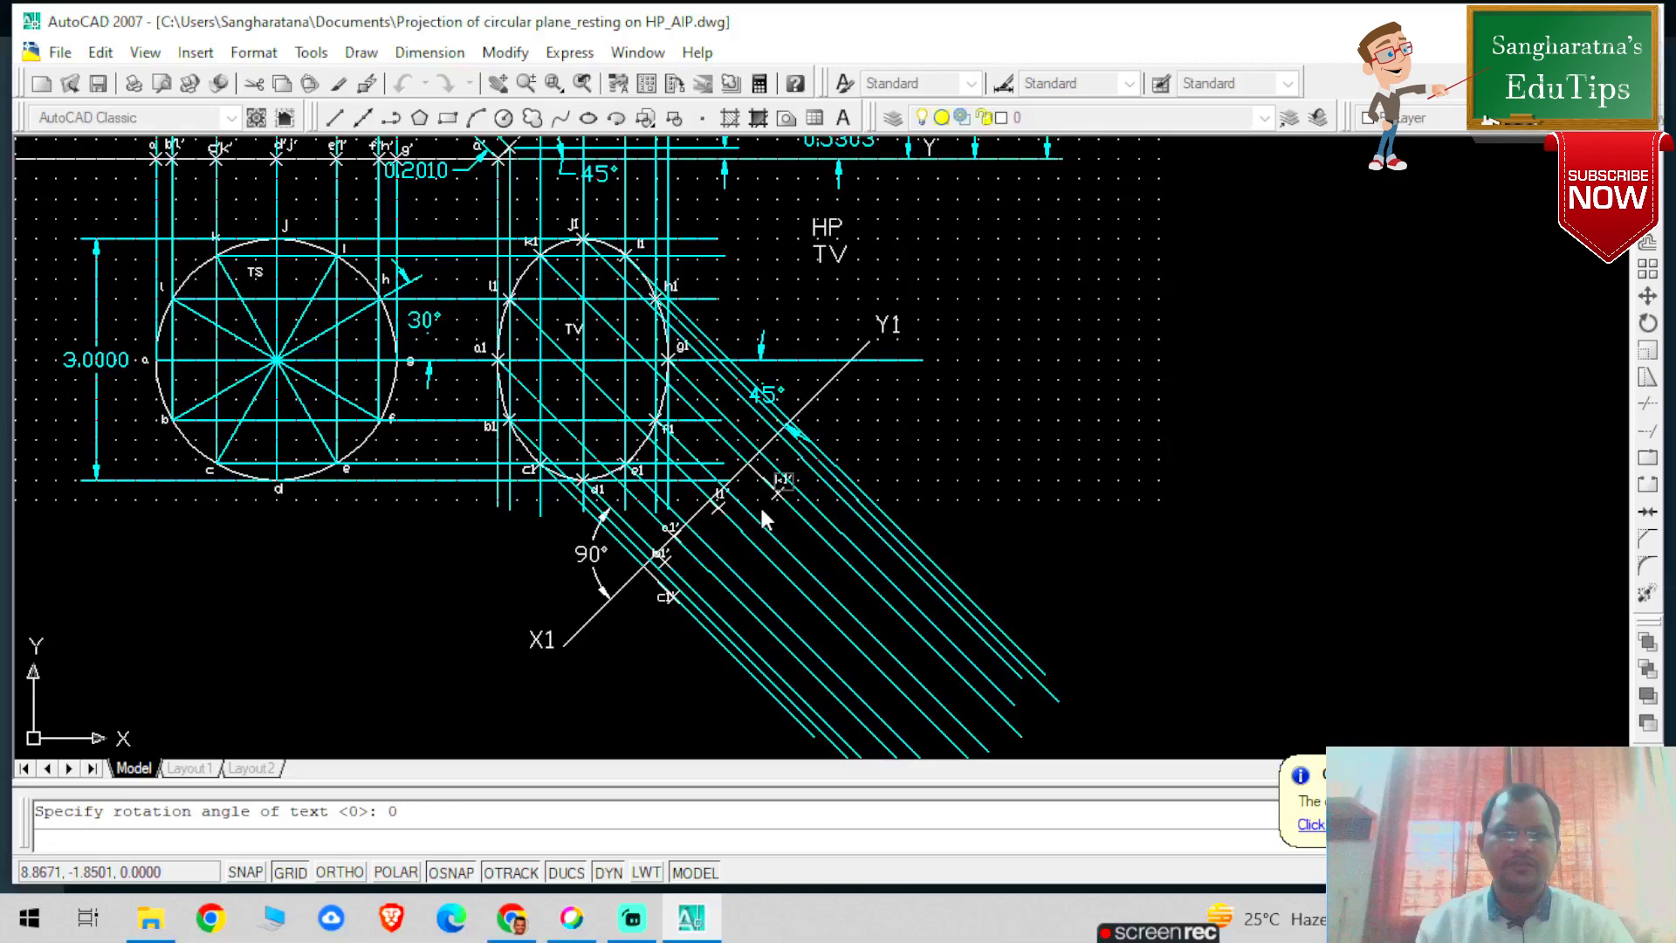
Erase the misplaced b1' mark and label, and re-mark its 0.1421 height from X1Y1 along b1's projector
{"action": "type", "text": "z"}
{"action": "key", "text": "Return"}
{"action": "type", "text": "a"}
{"action": "key", "text": "Return"}
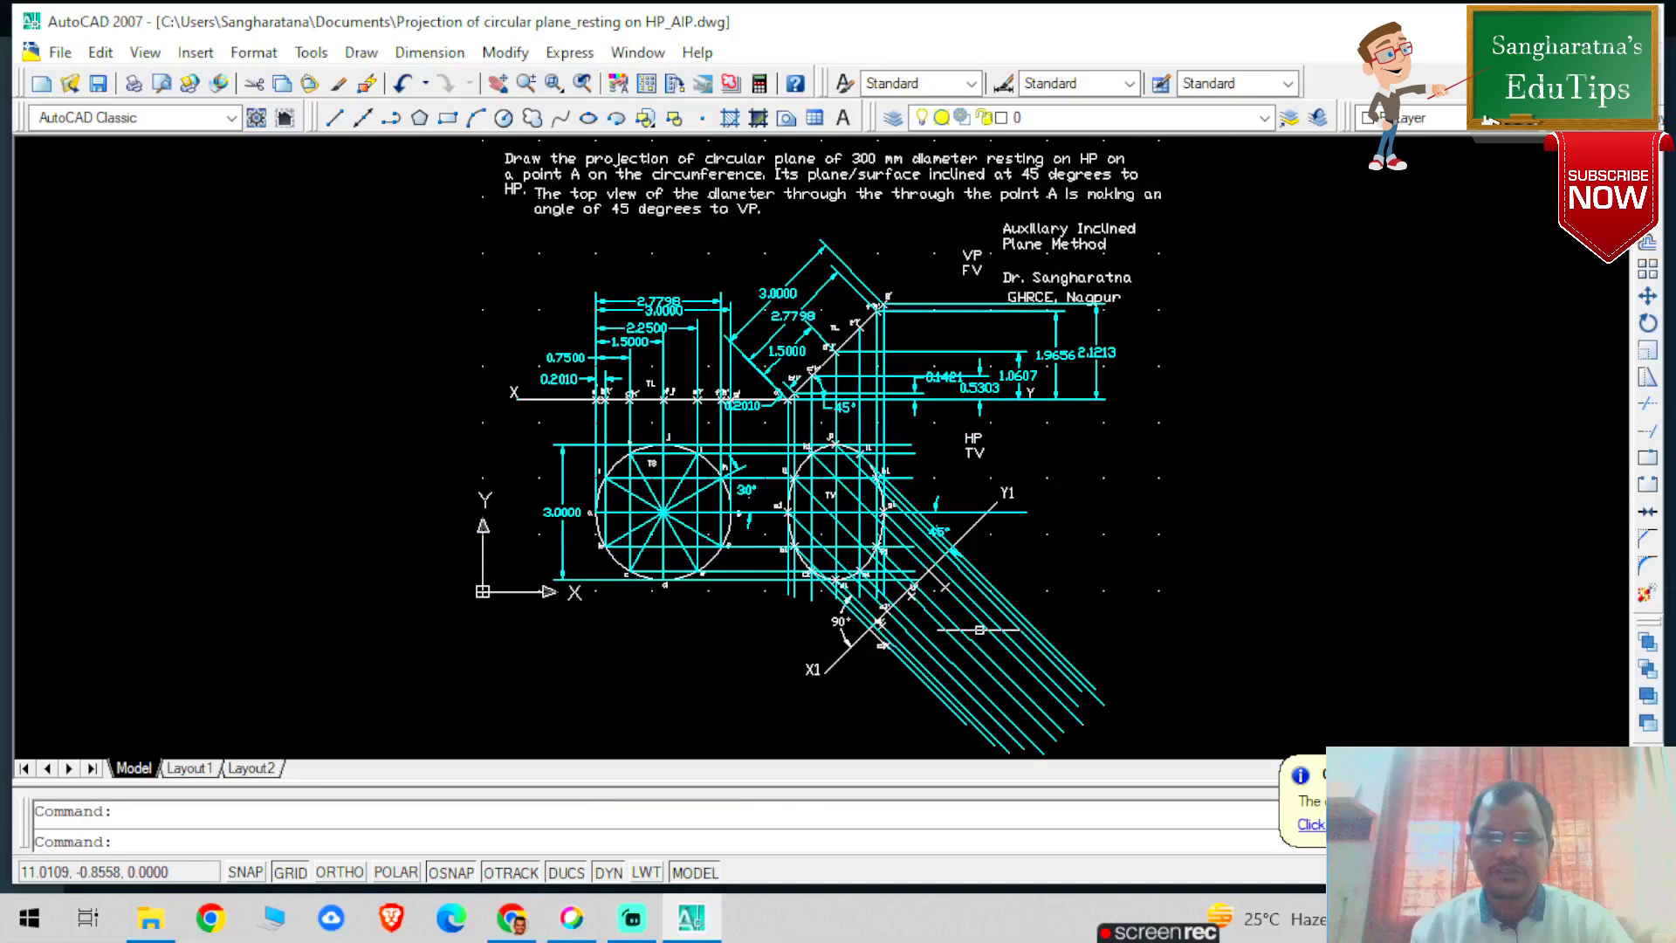
{"action": "scroll", "coordinate": [980, 630], "scroll_direction": "up", "scroll_amount": 5}
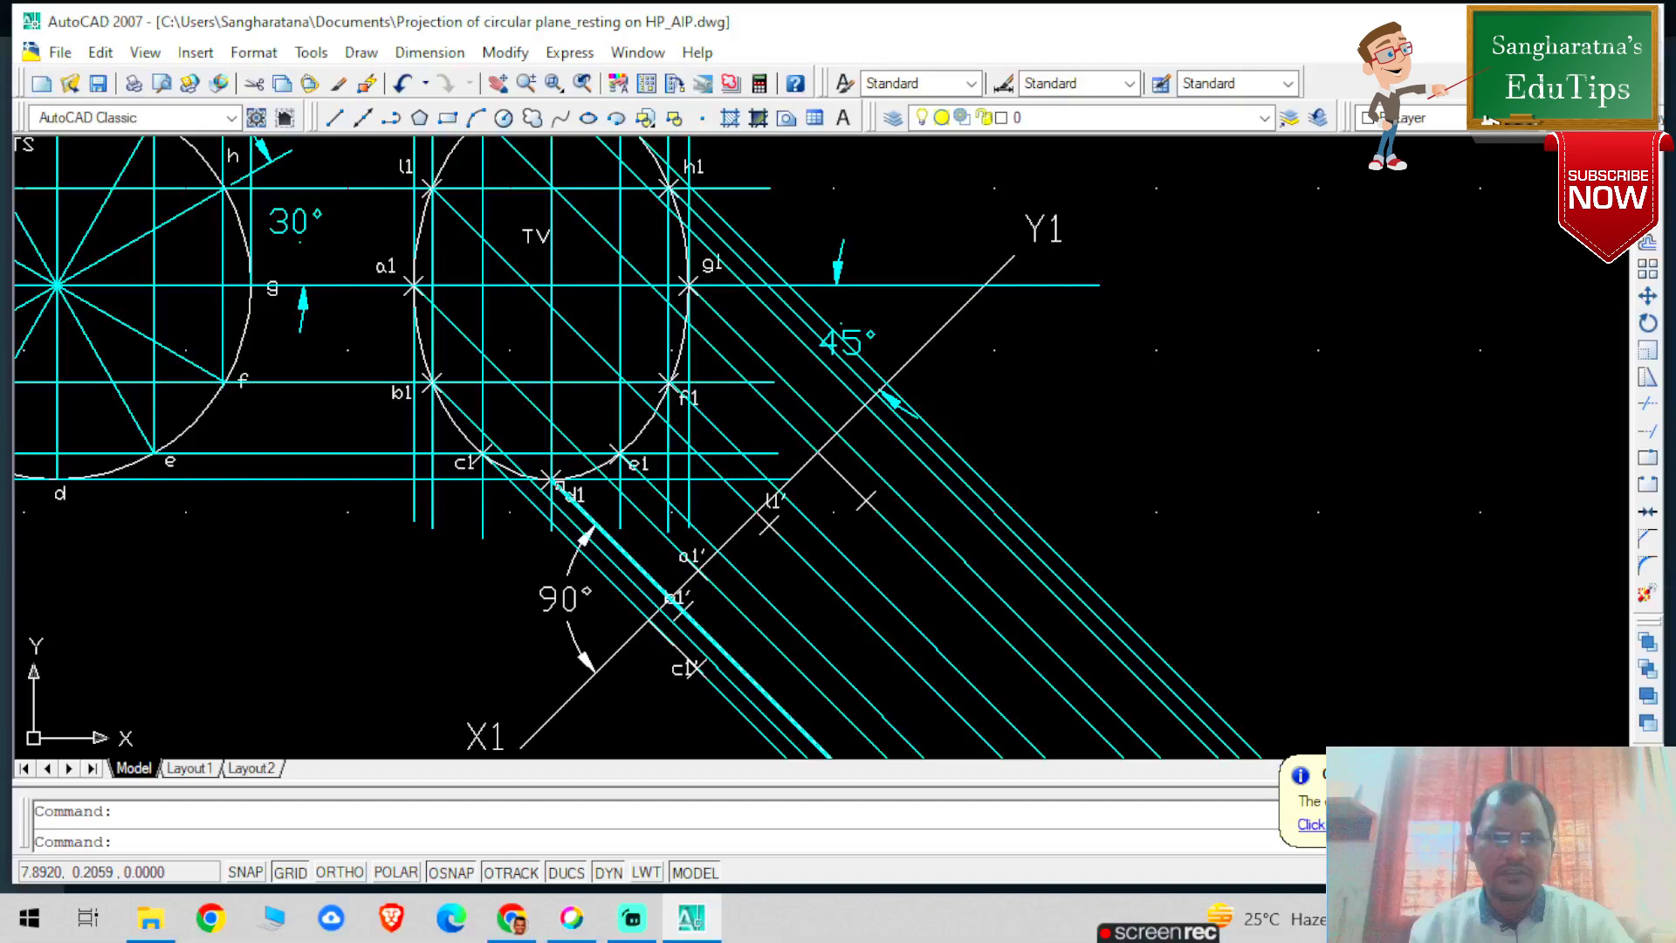
{"action": "left_click", "coordinate": [334, 118]}
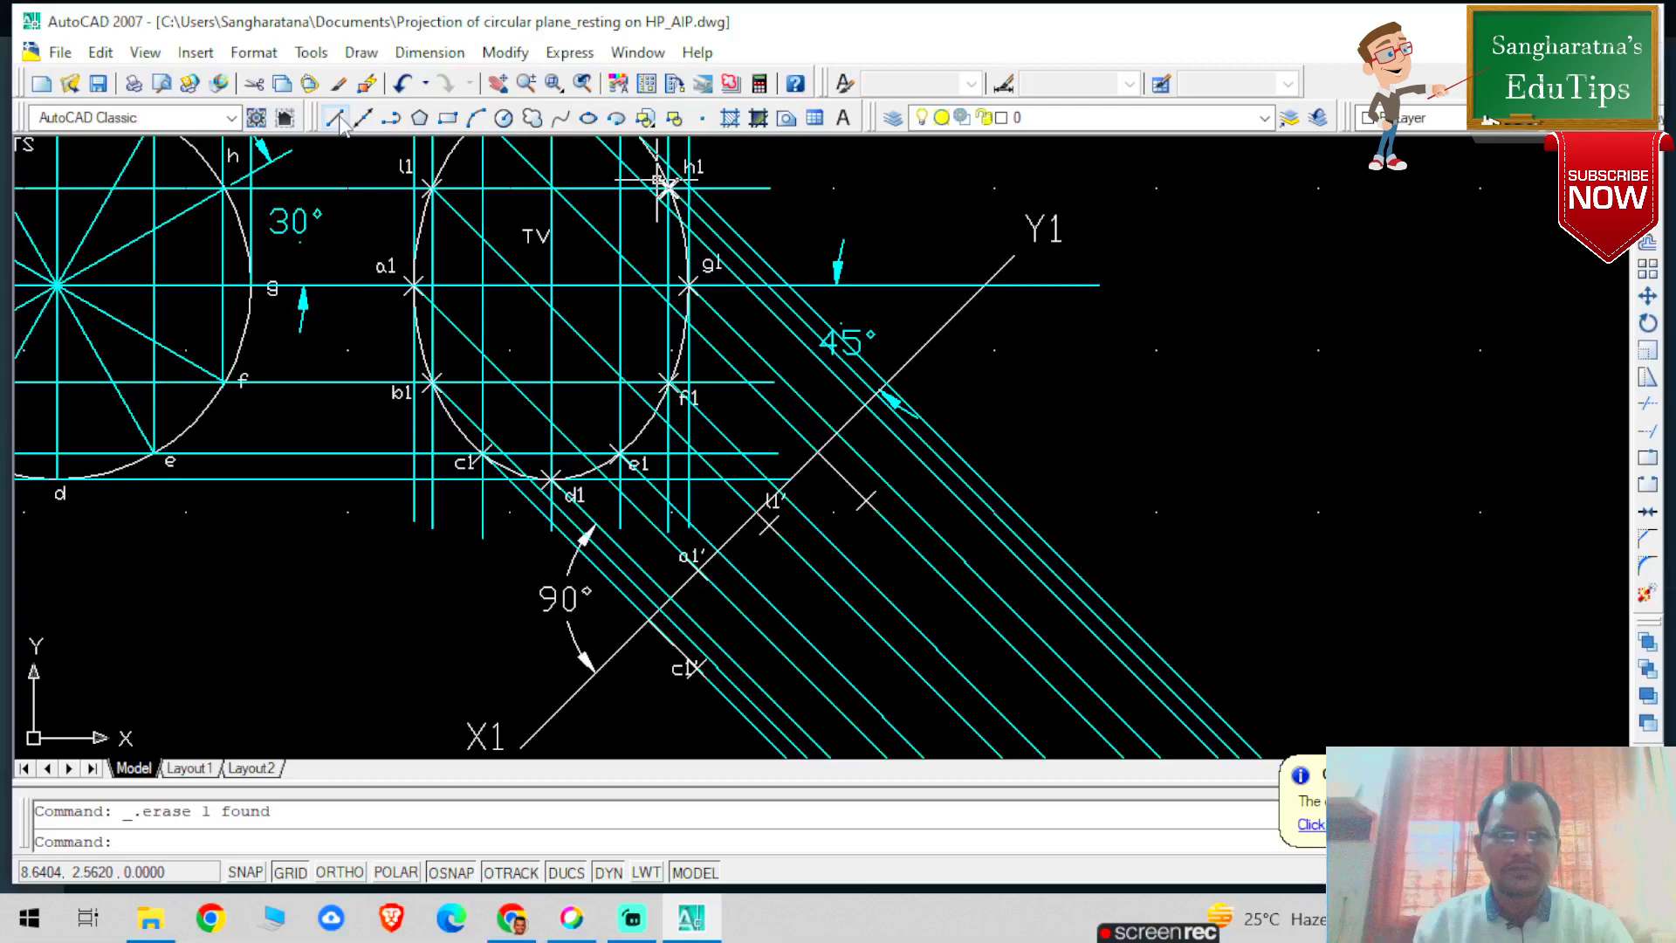
{"action": "left_click", "coordinate": [340, 121]}
{"action": "left_click", "coordinate": [659, 609]}
{"action": "scroll", "coordinate": [902, 291], "scroll_direction": "down", "scroll_amount": 5}
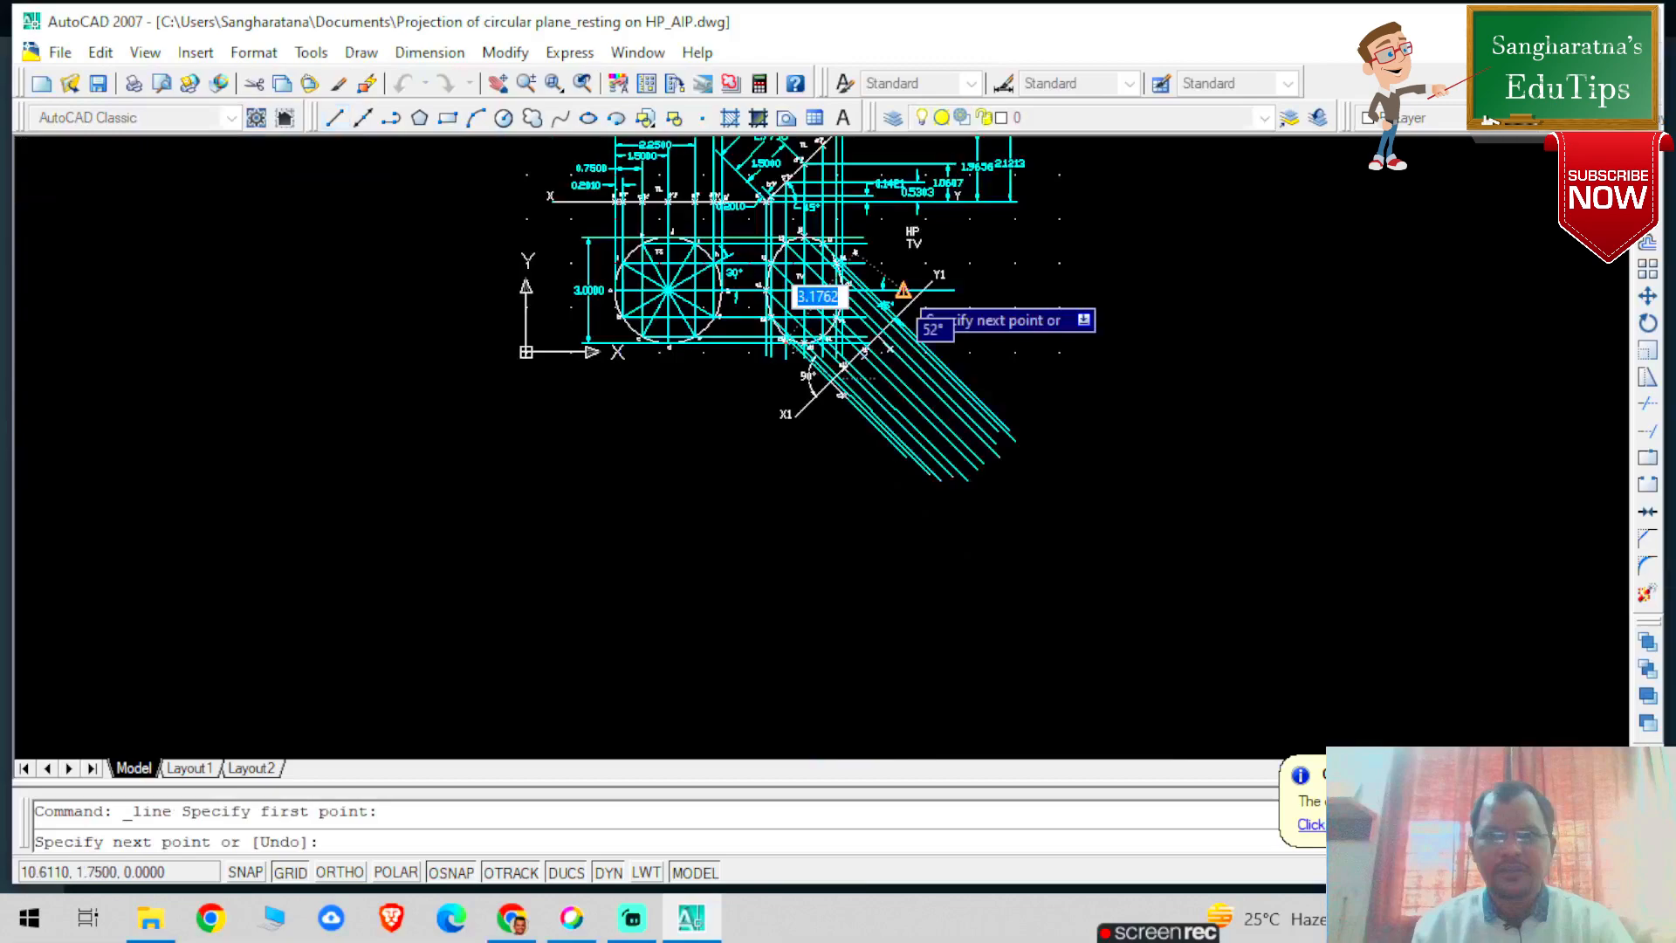
{"action": "scroll", "coordinate": [898, 308], "scroll_direction": "up", "scroll_amount": 5}
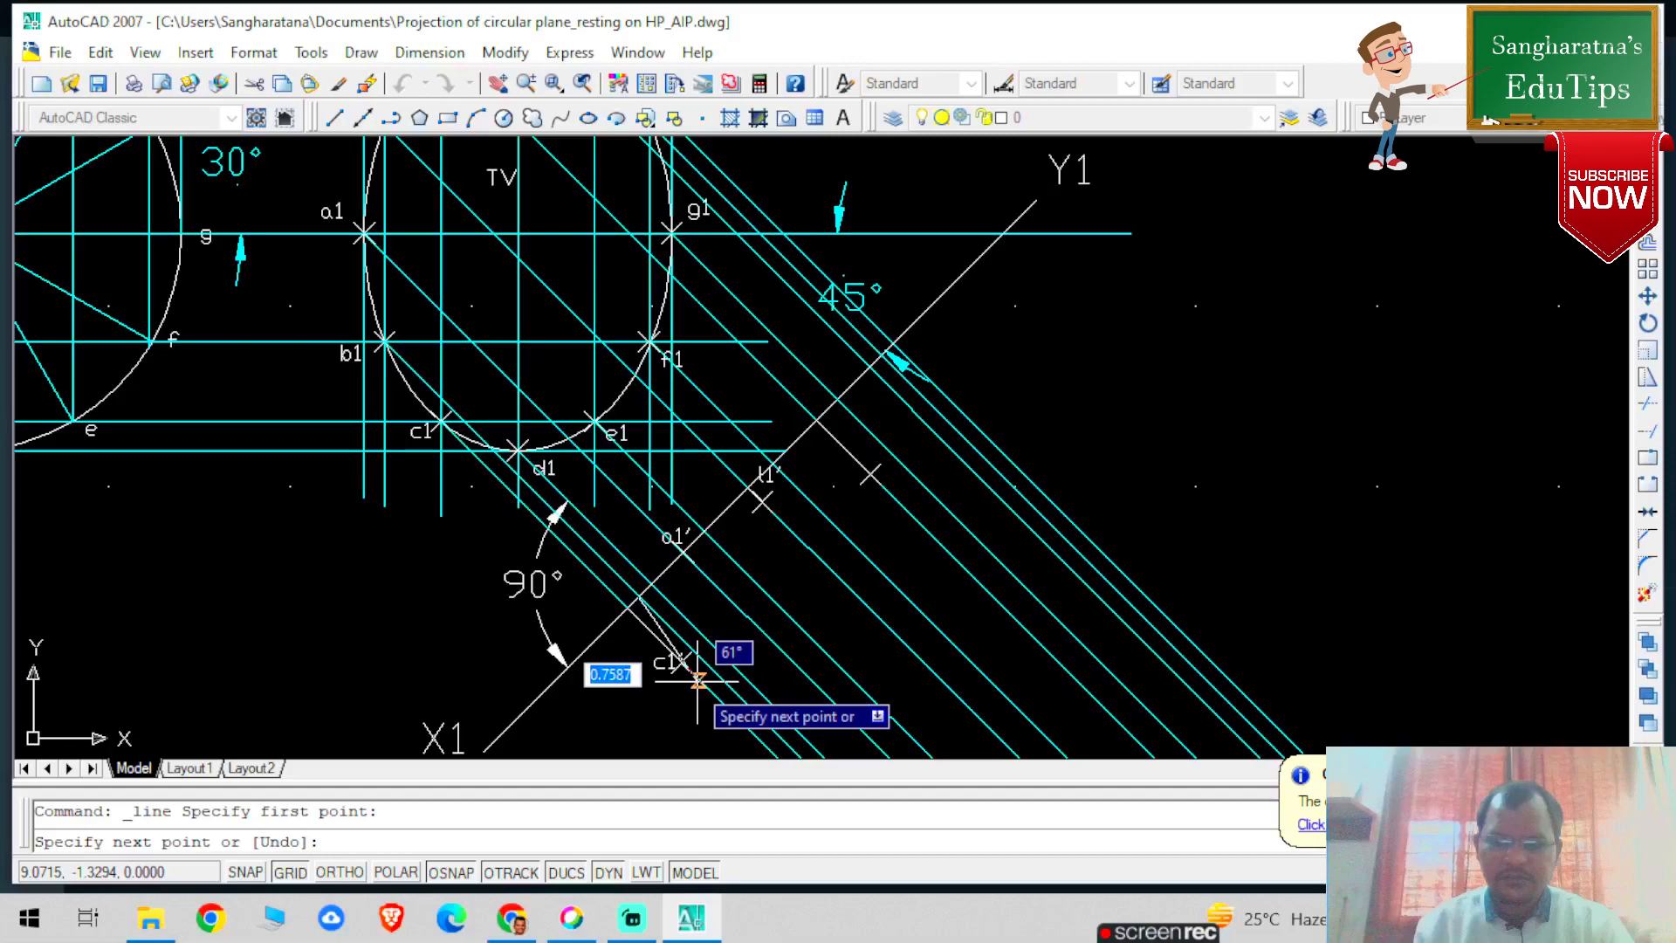
{"action": "key", "text": "Escape"}
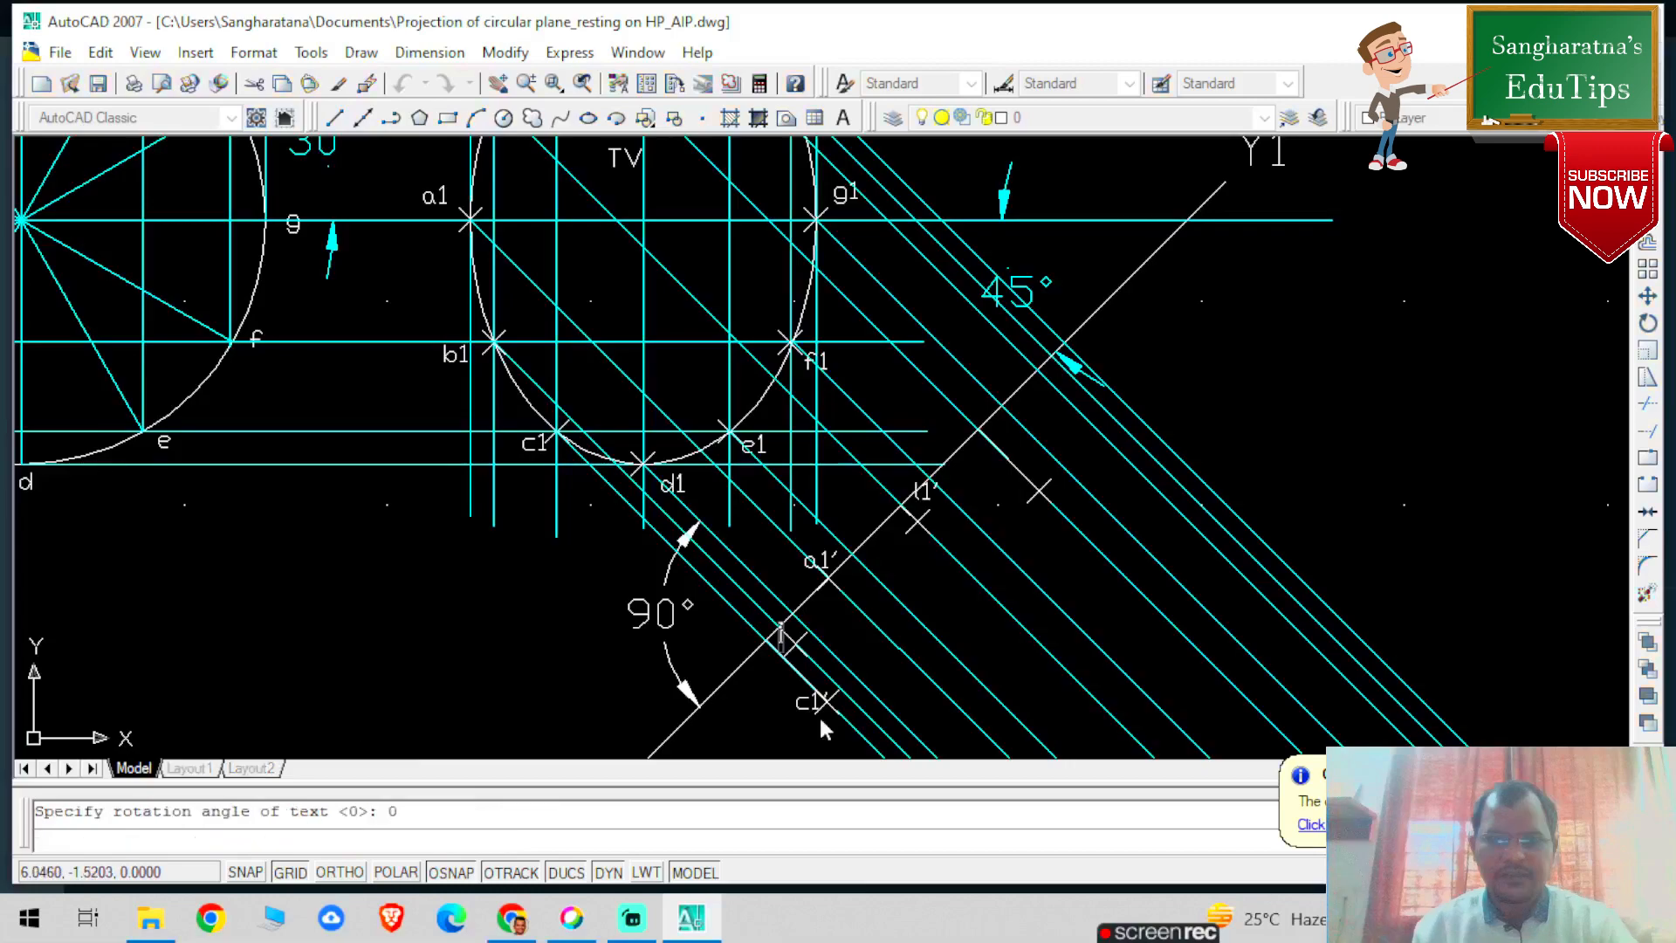
Label the relocated b point as b1' with text at 0 rotation, just clear of its mark
{"action": "type", "text": "b1"}
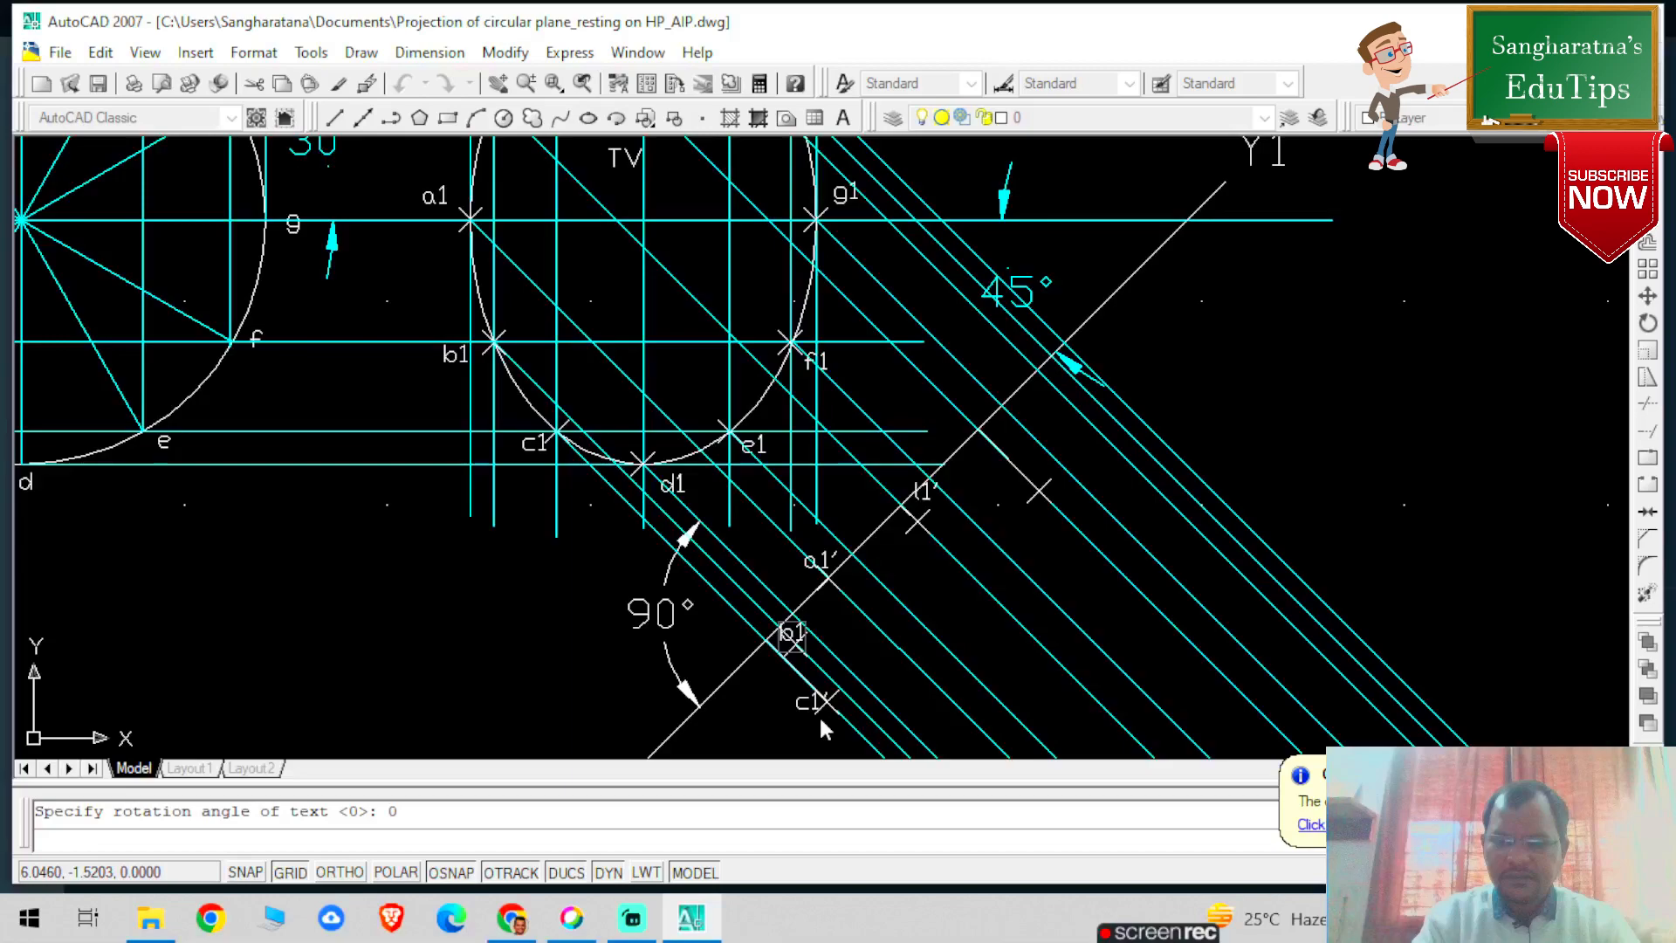
{"action": "key", "text": "BackSpace"}
{"action": "key", "text": "BackSpace"}
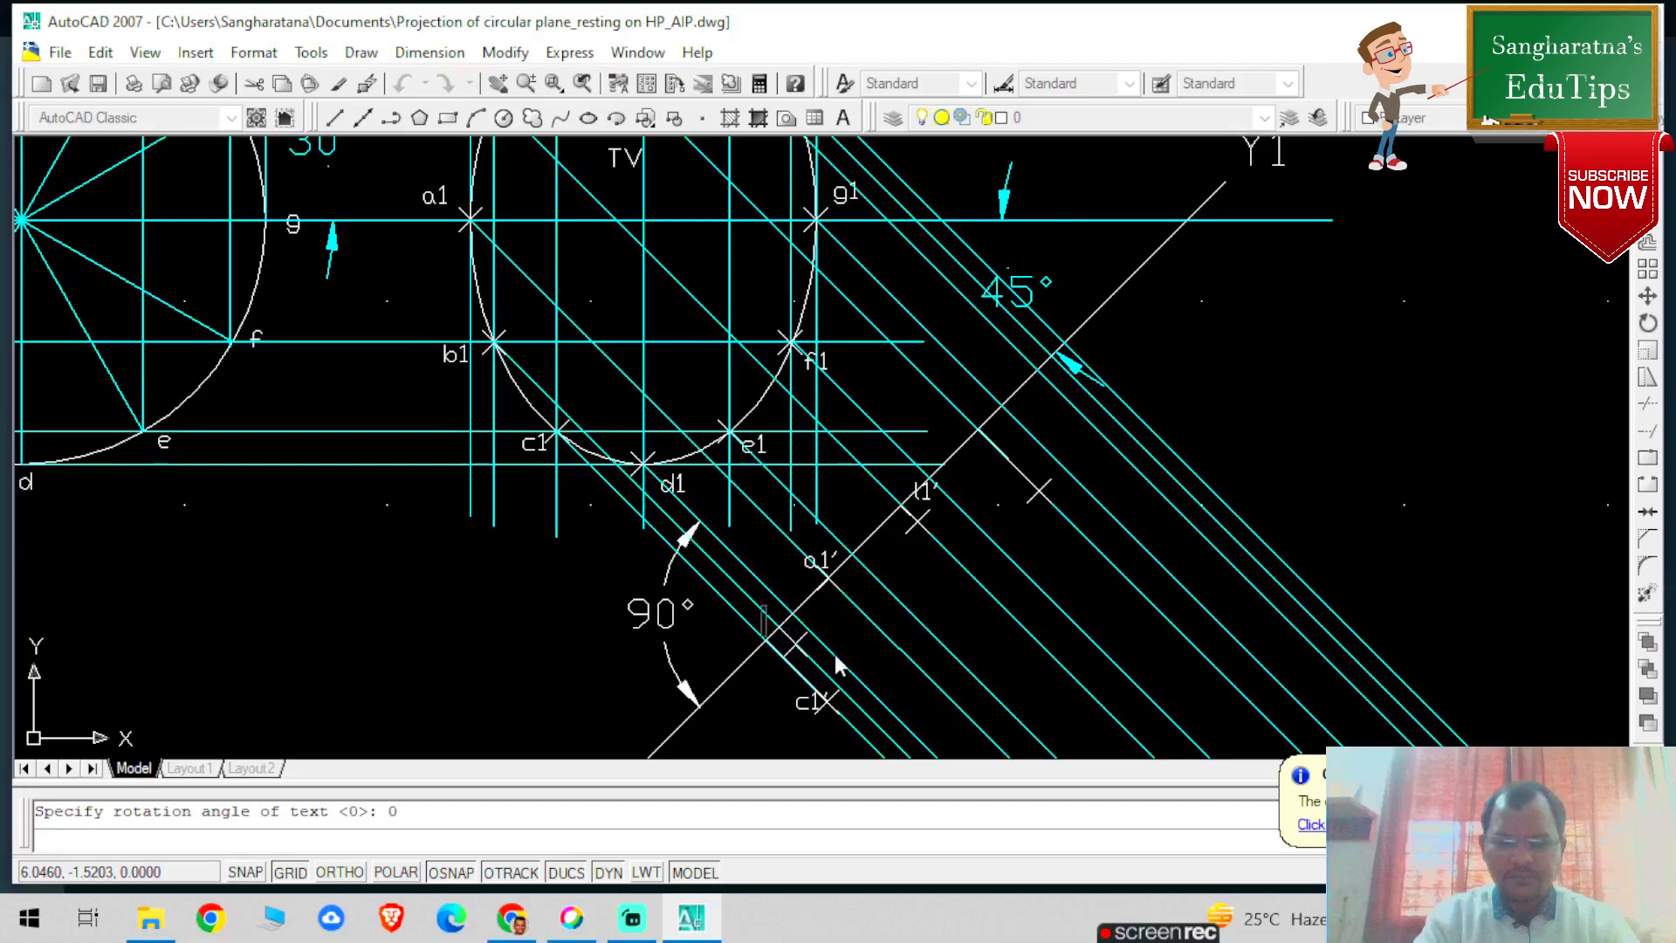
{"action": "type", "text": "b1"}
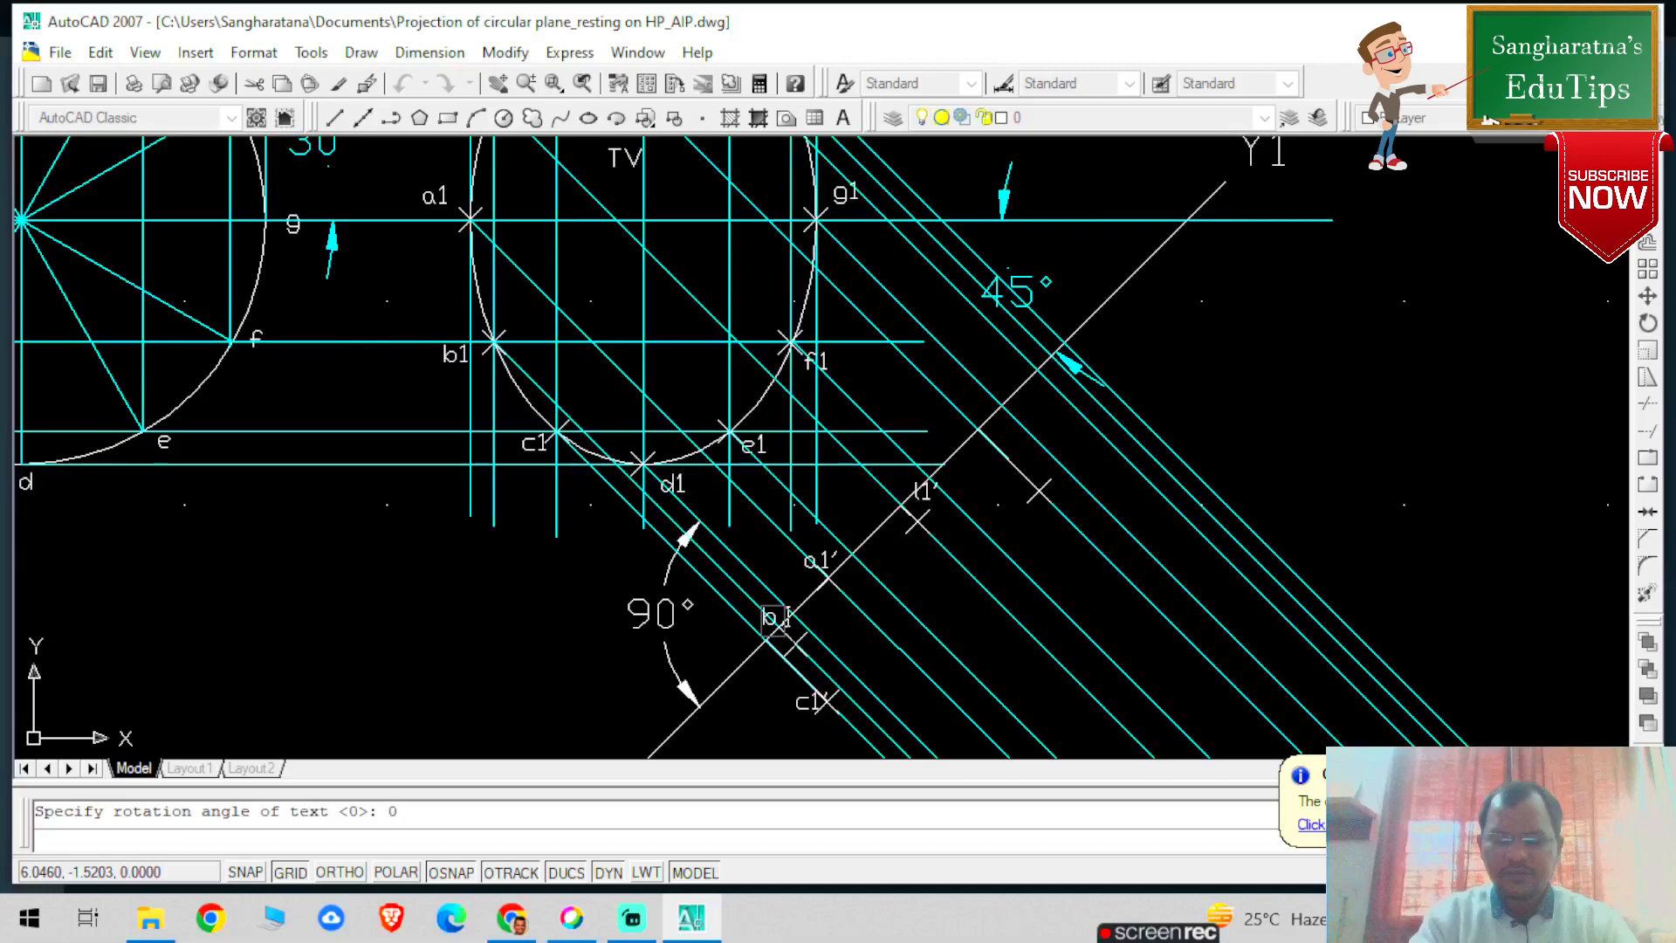
{"action": "key", "text": "Return"}
{"action": "key", "text": "Return"}
Draw a 1.0607 line at 45 degrees below horizontal from X1Y1 along d1's projector and mark its end with a point
{"action": "scroll", "coordinate": [1031, 433], "scroll_direction": "down", "scroll_amount": 6}
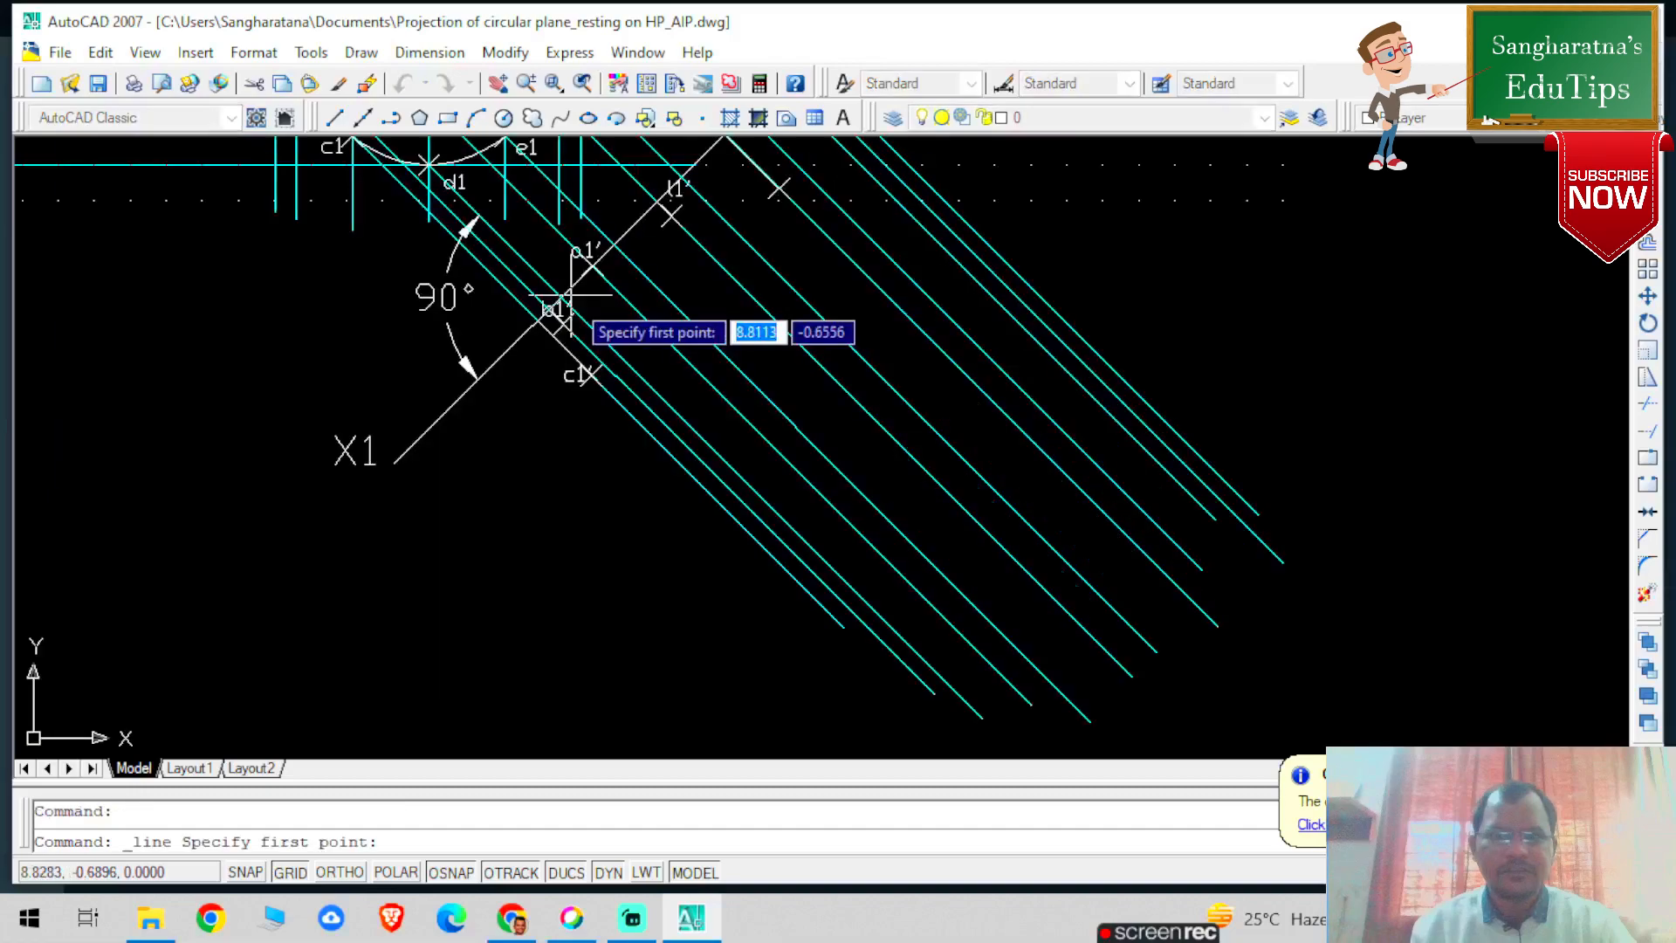
{"action": "left_click", "coordinate": [563, 296]}
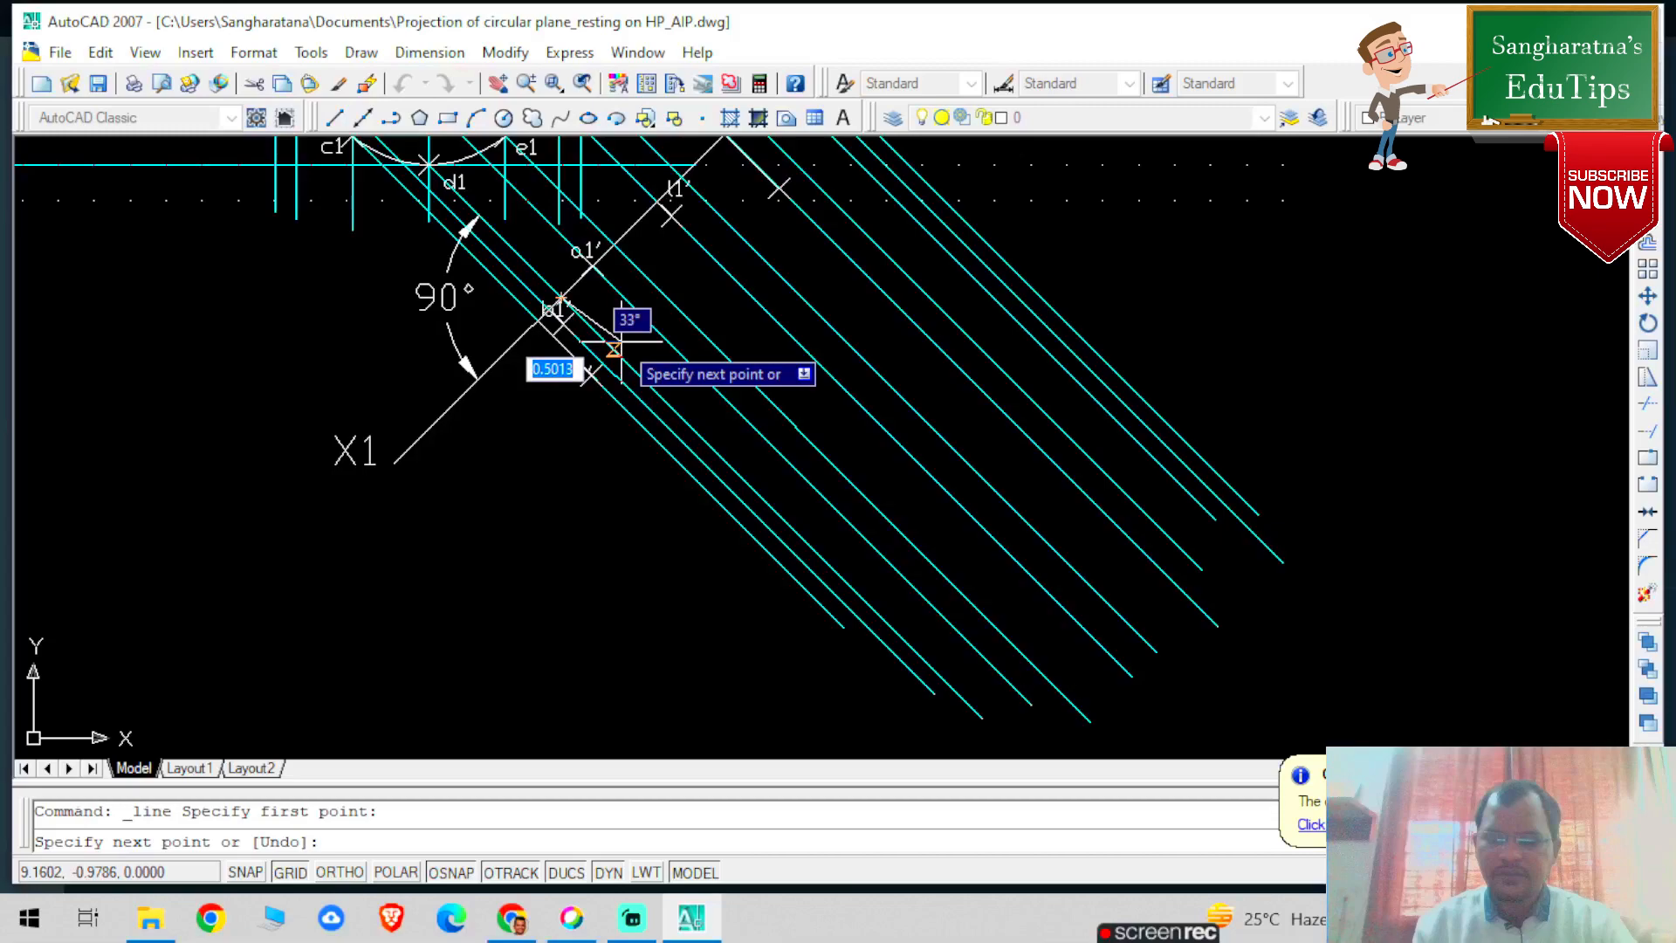
{"action": "type", "text": "45"}
{"action": "key", "text": "Return"}
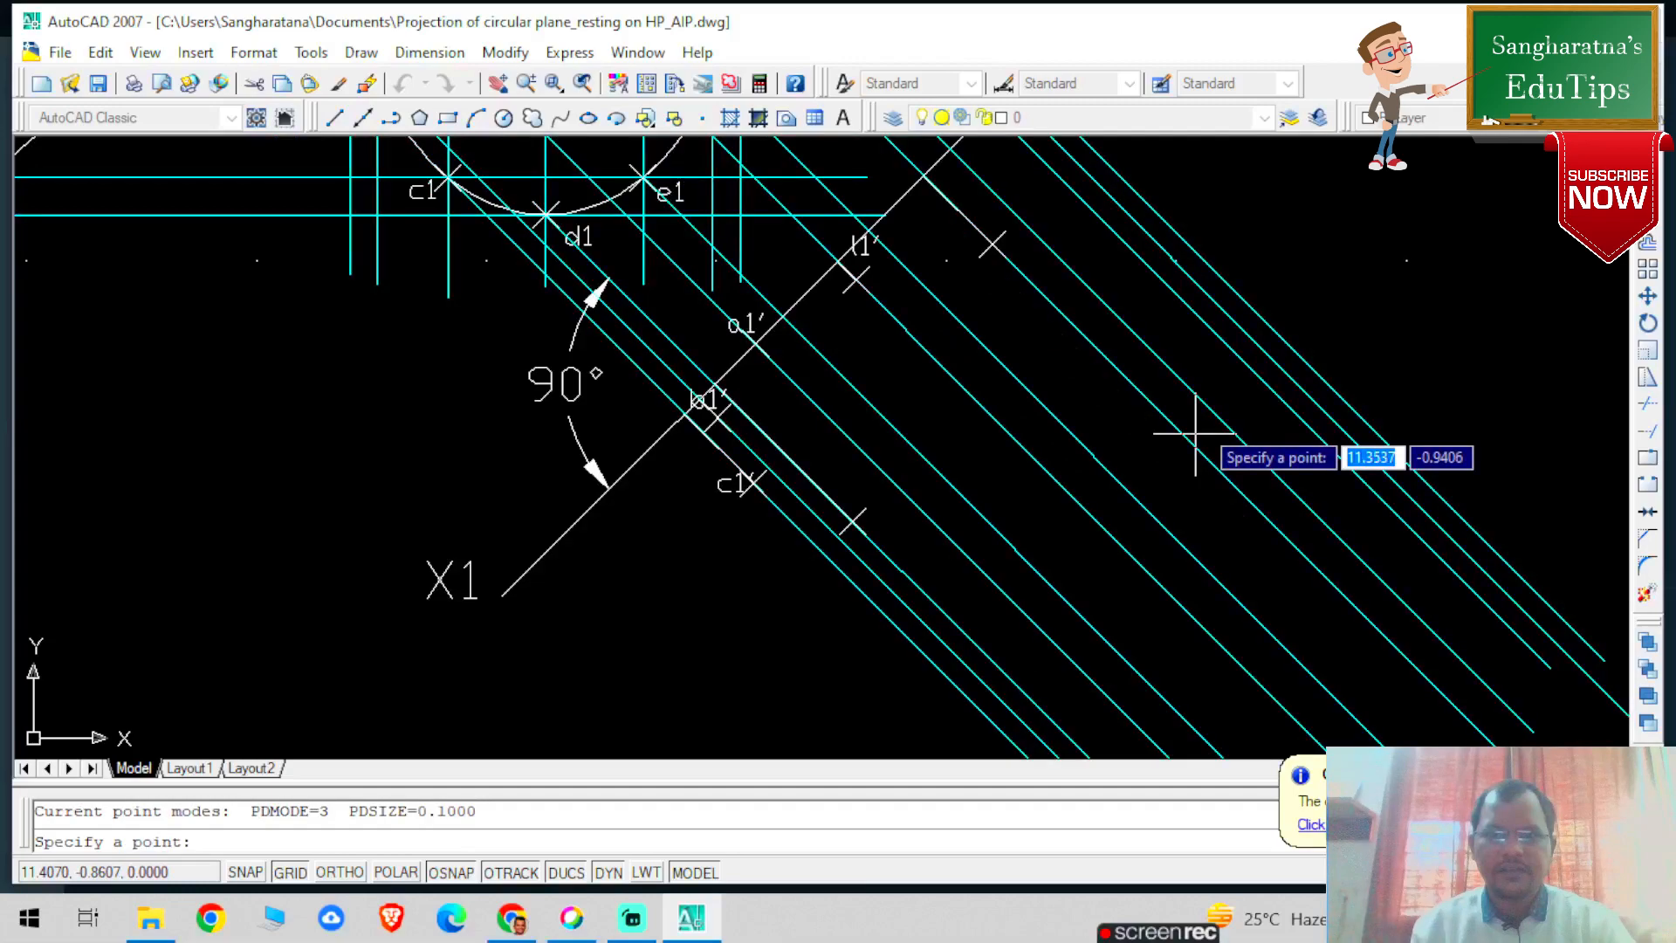
{"action": "key", "text": "Escape"}
Draw a 1.0607 line at 45 degrees below horizontal from X1Y1 along j1's projector and mark its end with a point
{"action": "type", "text": "z"}
{"action": "key", "text": "Return"}
{"action": "type", "text": "a"}
{"action": "key", "text": "Return"}
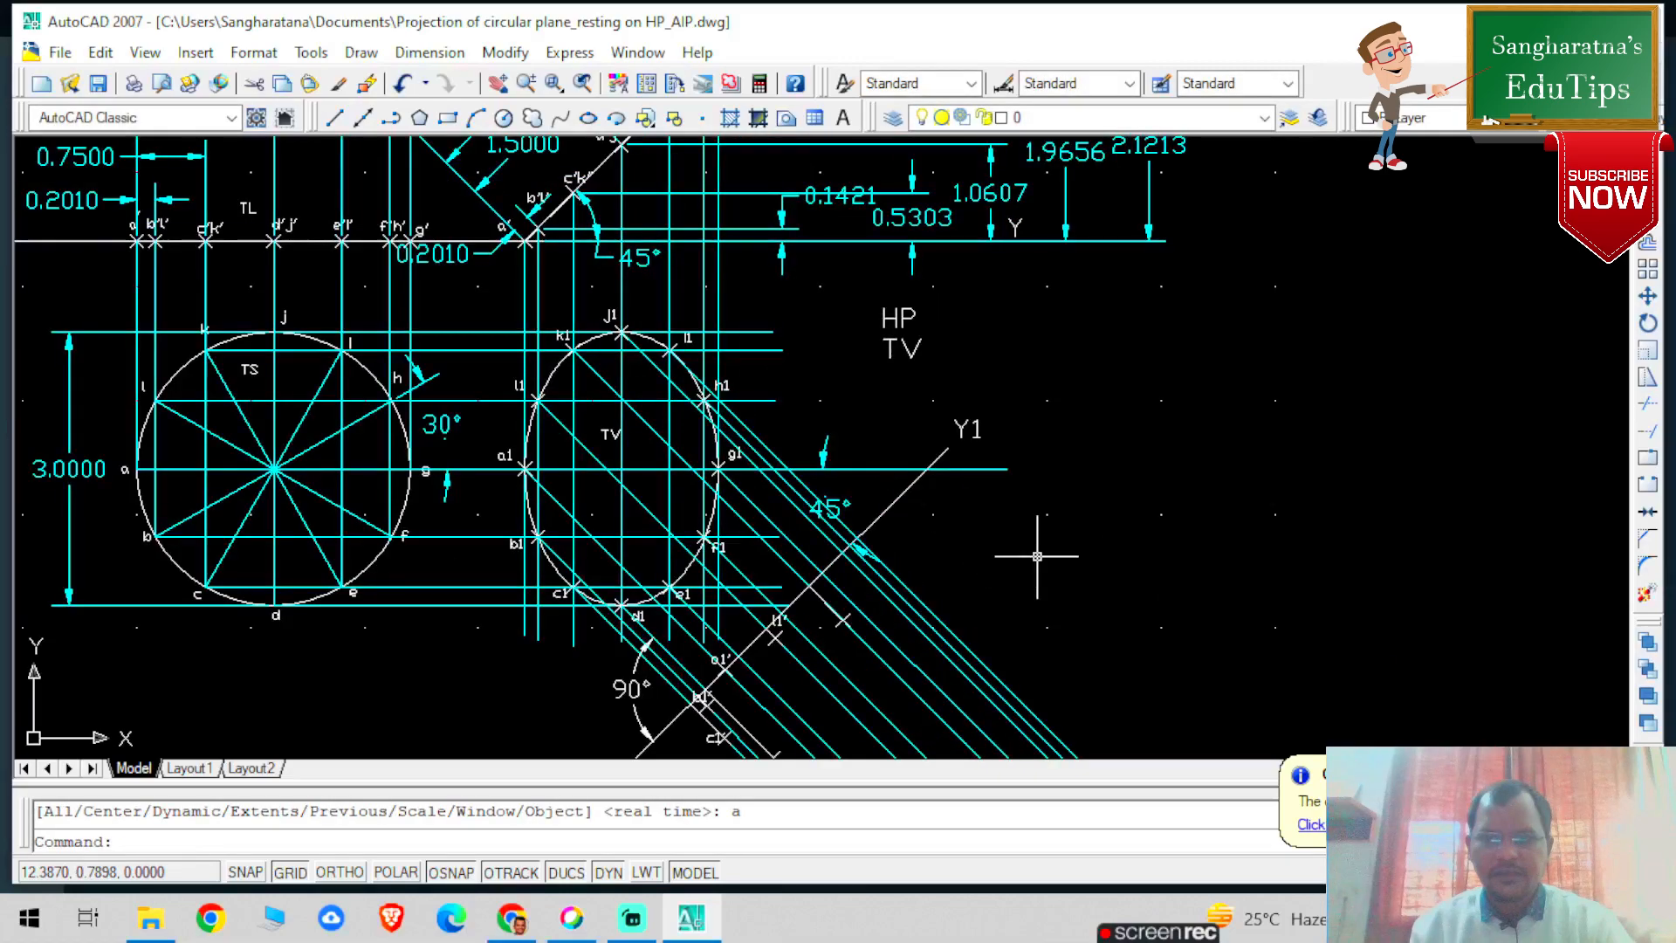
{"action": "scroll", "coordinate": [907, 628], "scroll_direction": "up", "scroll_amount": 2}
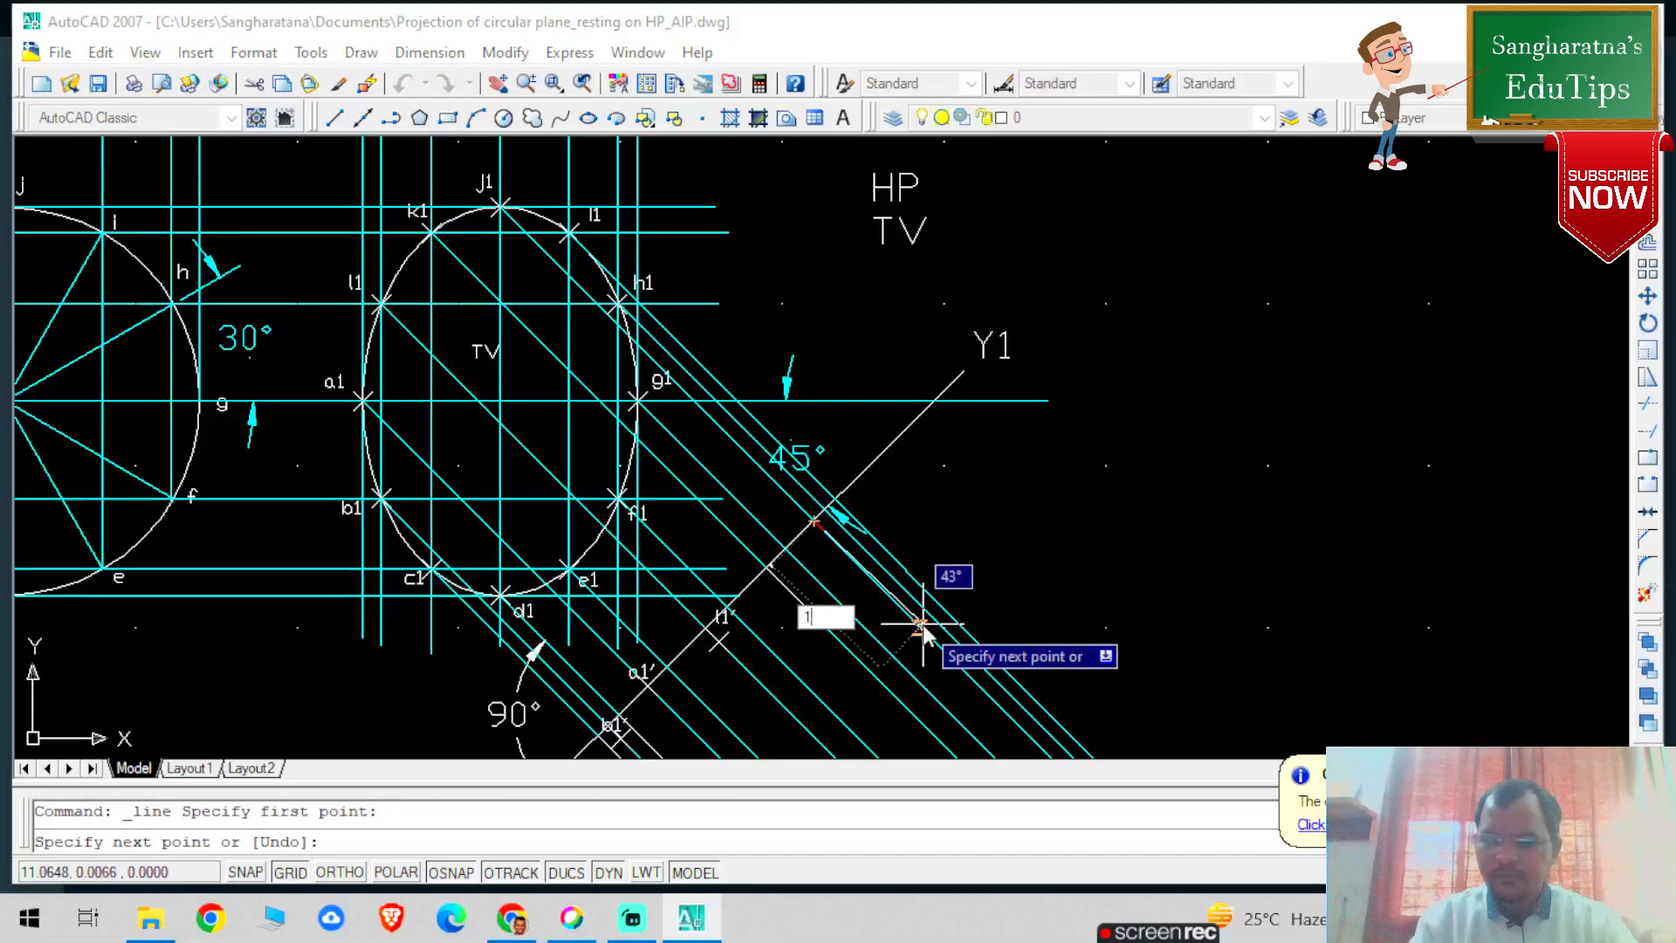
{"action": "type", "text": ".0607"}
{"action": "key", "text": "Tab"}
{"action": "type", "text": "45"}
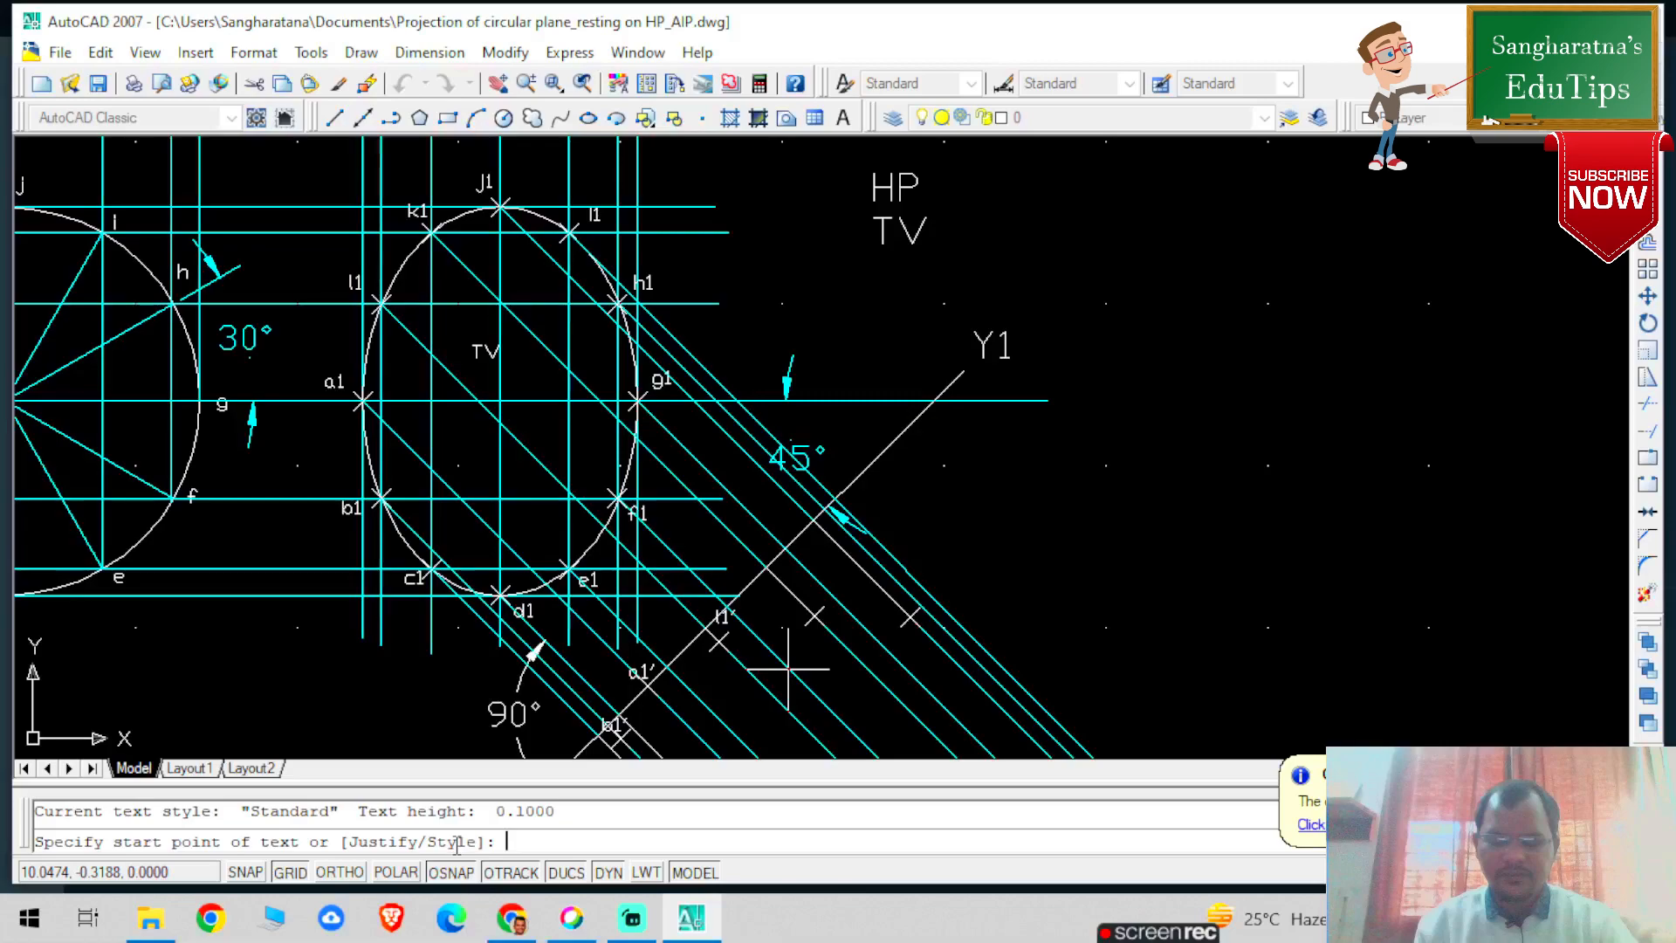
Label the auxiliary-view points j1', k1' and d1' with text at 0 rotation beside their marks
{"action": "left_click", "coordinate": [317, 688]}
{"action": "type", "text": "0"}
{"action": "key", "text": "Return"}
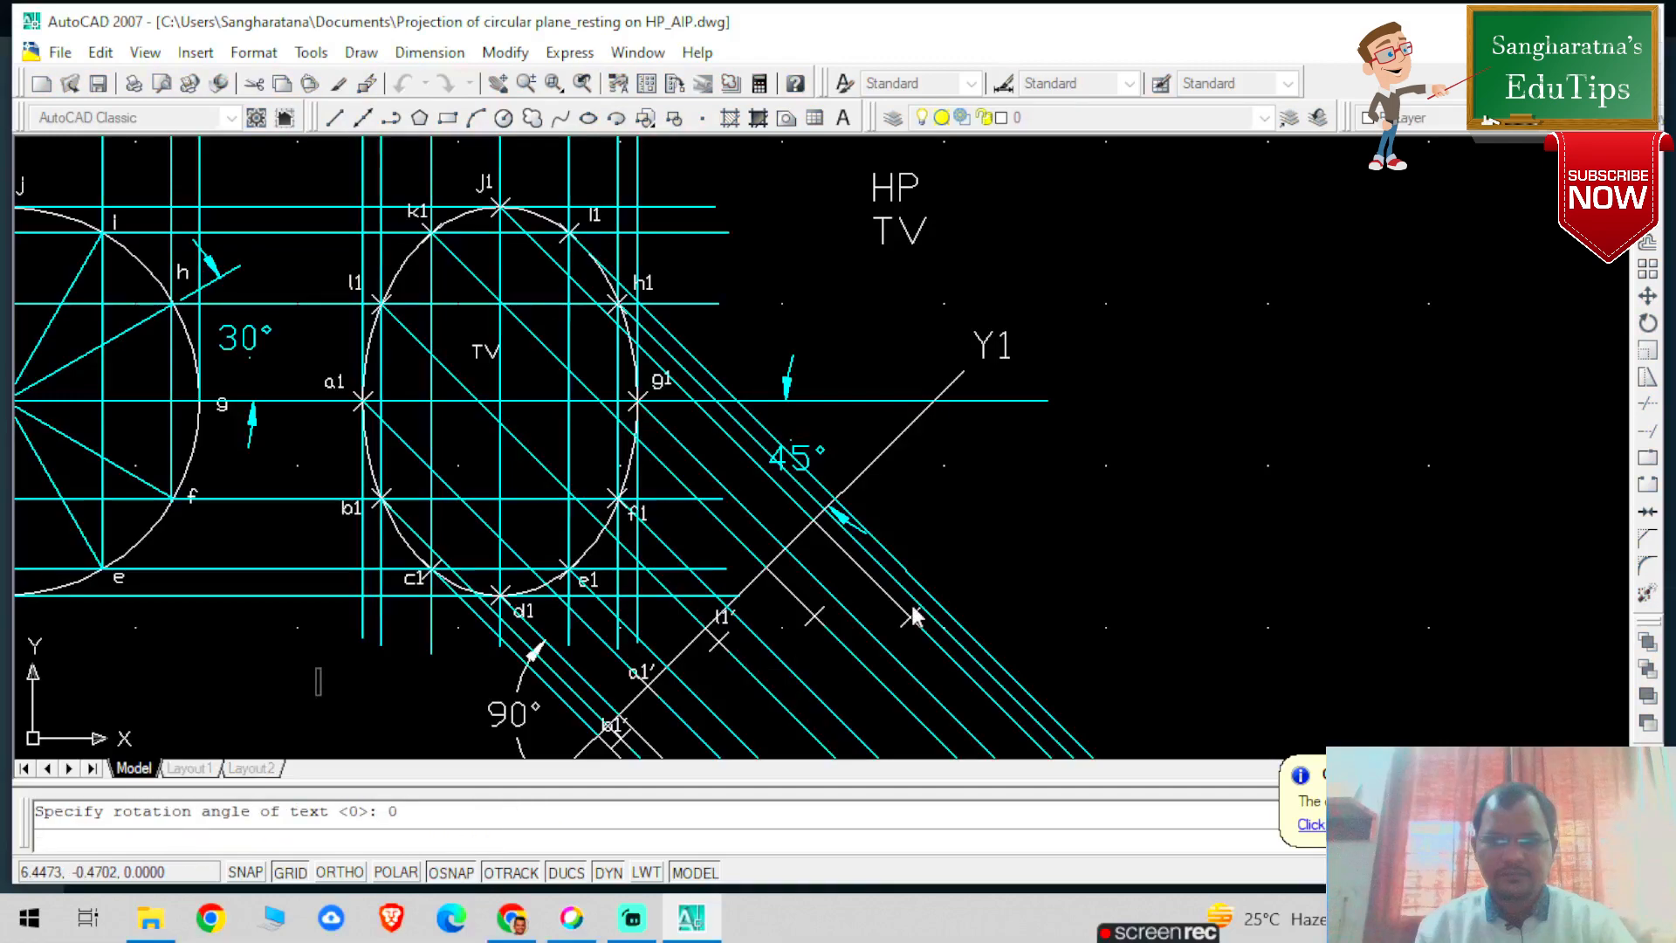
{"action": "left_click", "coordinate": [912, 615]}
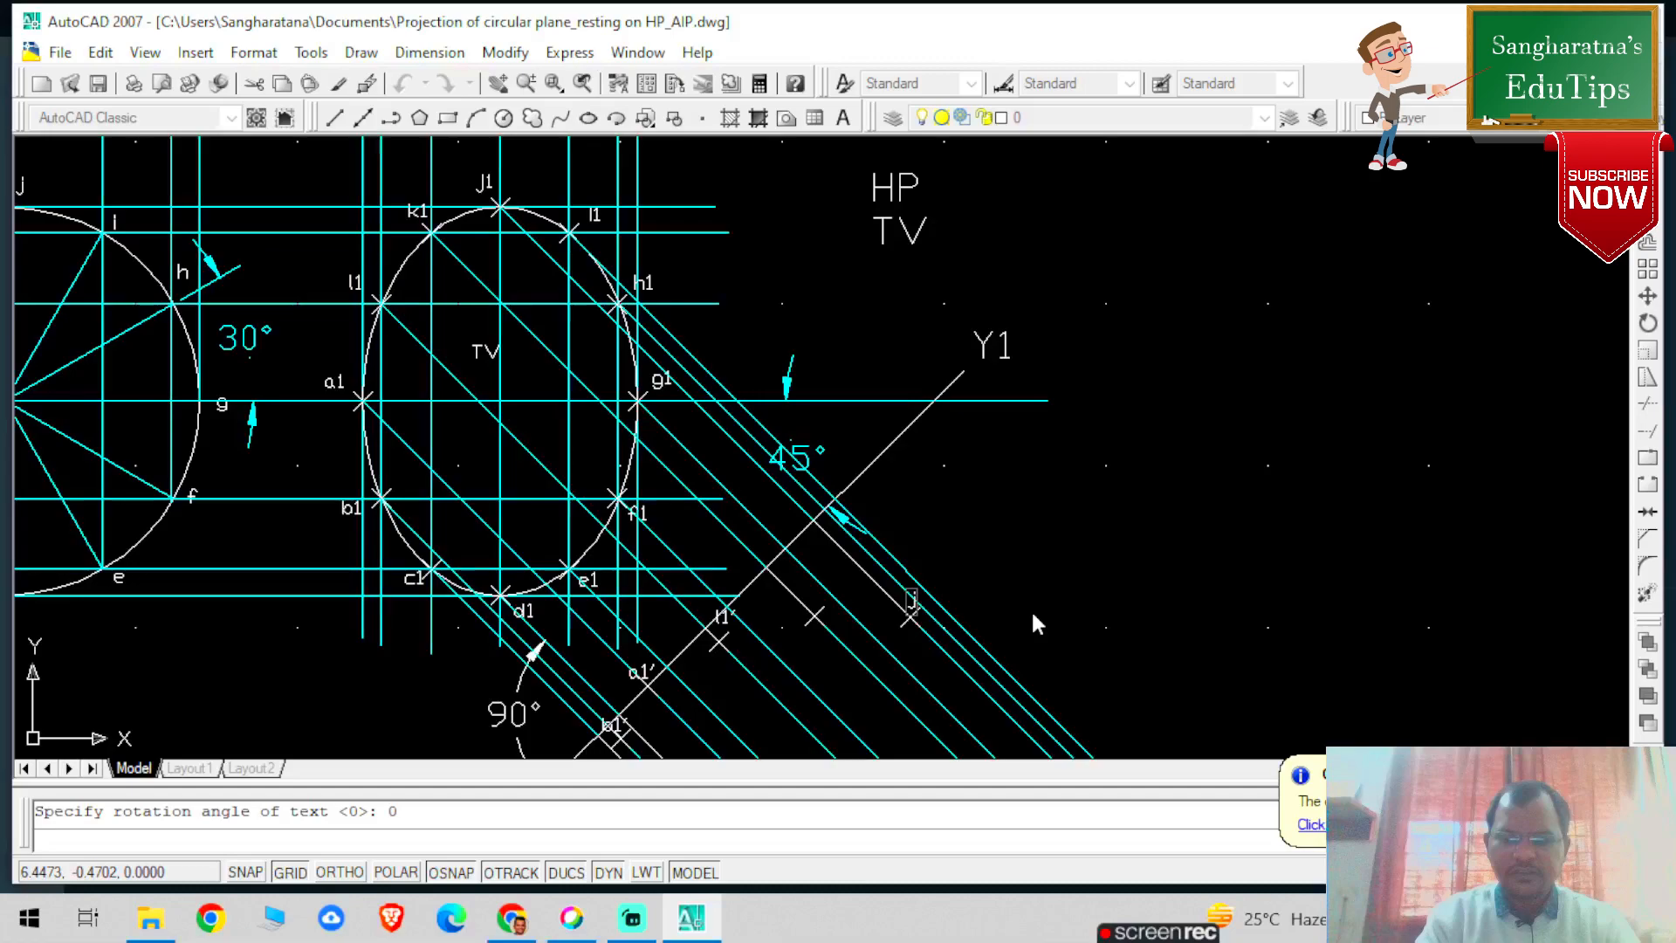
{"action": "type", "text": "j"}
{"action": "type", "text": "1'"}
{"action": "left_click", "coordinate": [804, 598]}
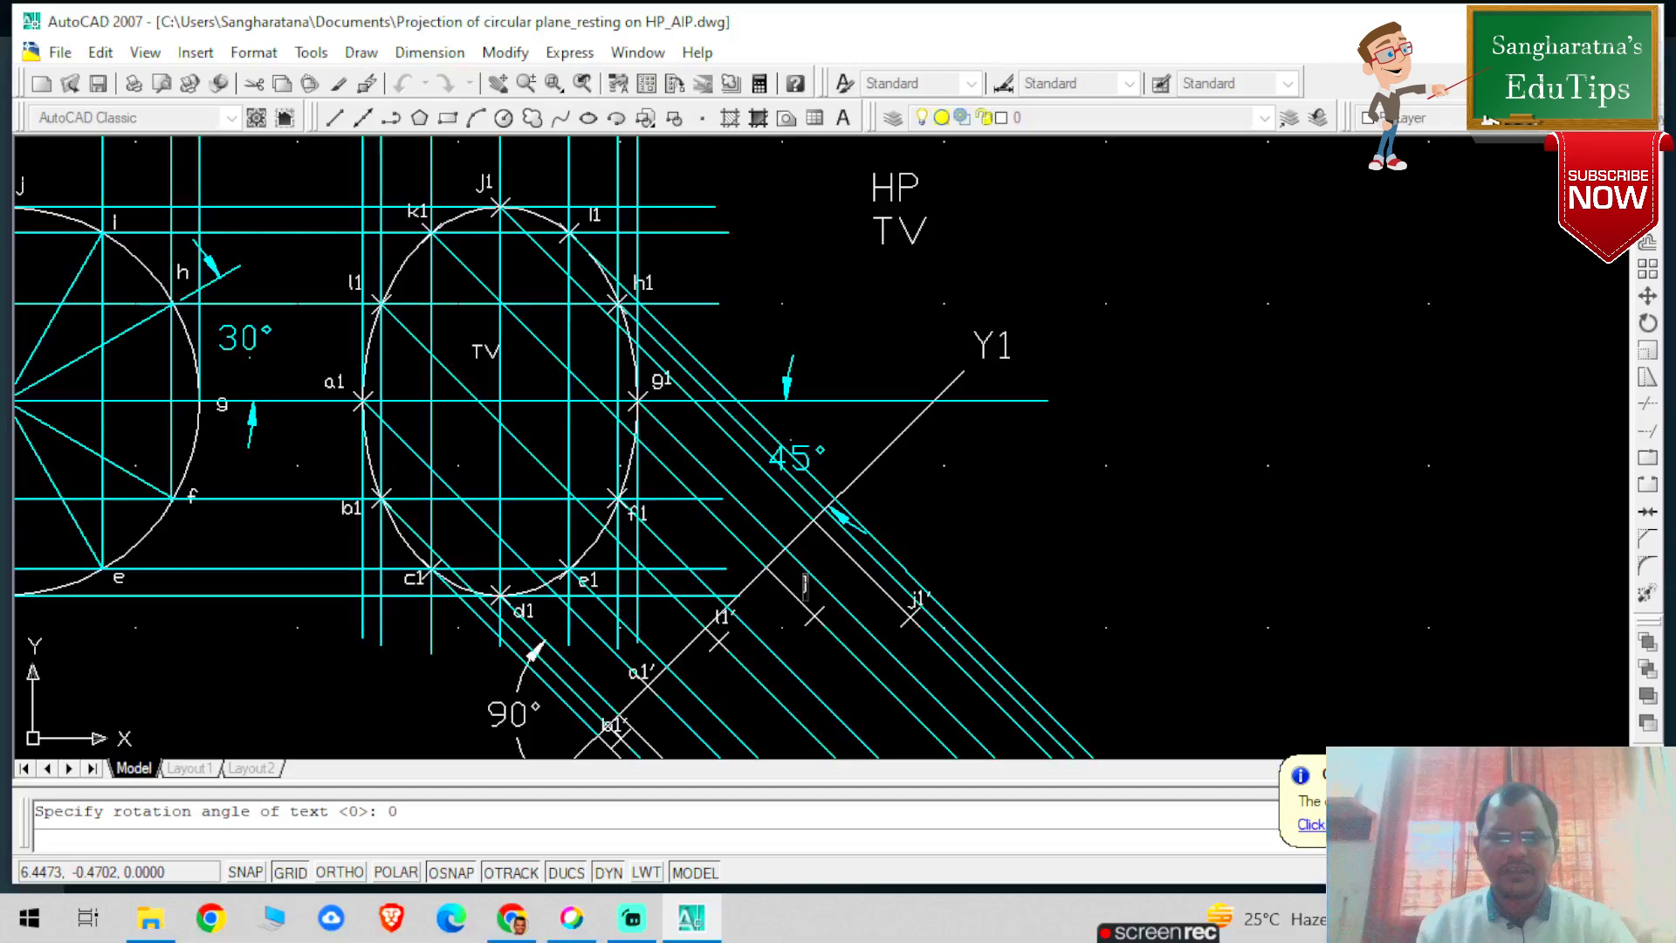
{"action": "type", "text": "k1"}
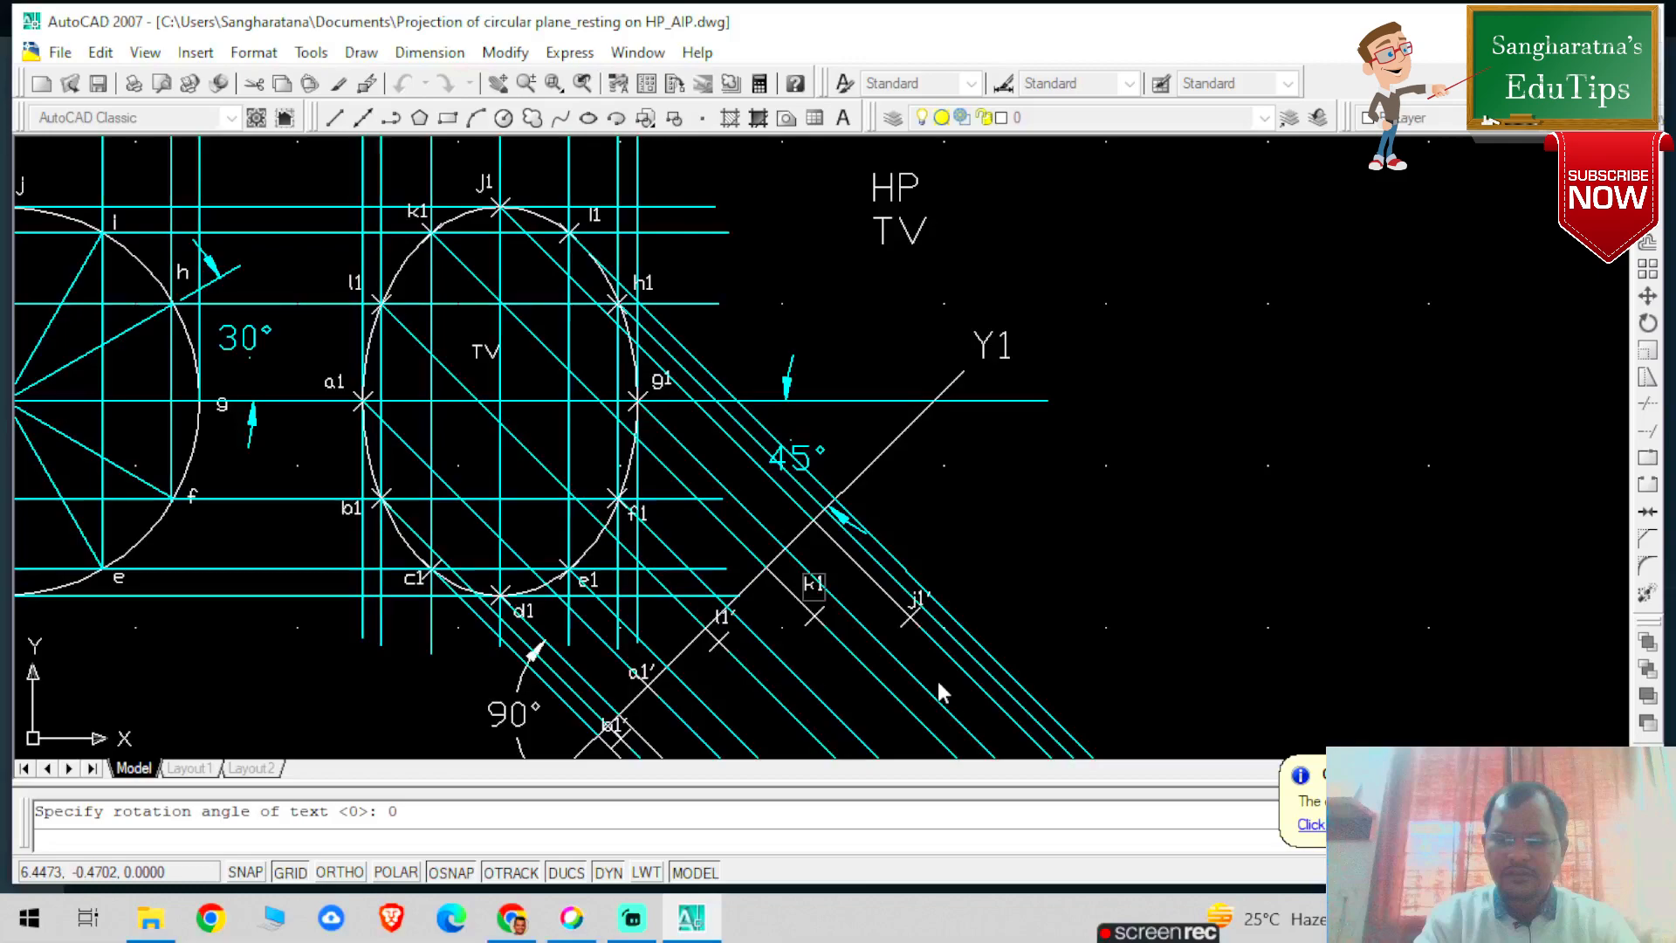
{"action": "scroll", "coordinate": [939, 685], "scroll_direction": "up", "scroll_amount": 2}
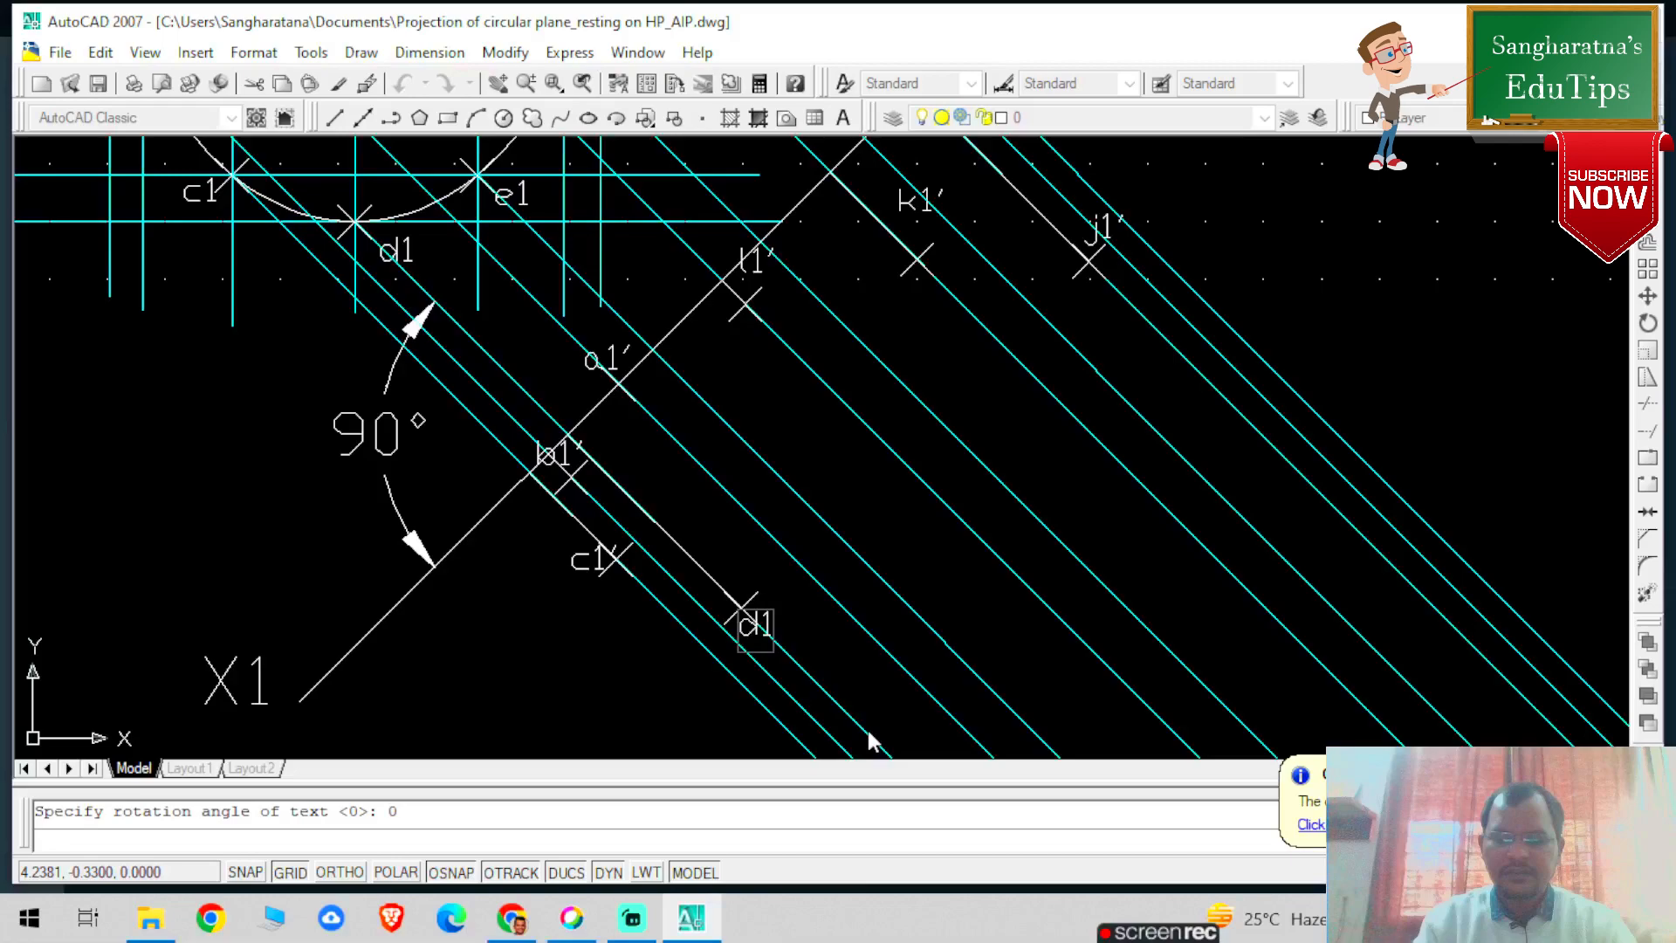
{"action": "type", "text": "'"}
{"action": "key", "text": "Return"}
{"action": "key", "text": "Return"}
Dimension the vertical height of e' above line XY in the inclined front view
{"action": "scroll", "coordinate": [890, 412], "scroll_direction": "down", "scroll_amount": 3}
{"action": "type", "text": "z"}
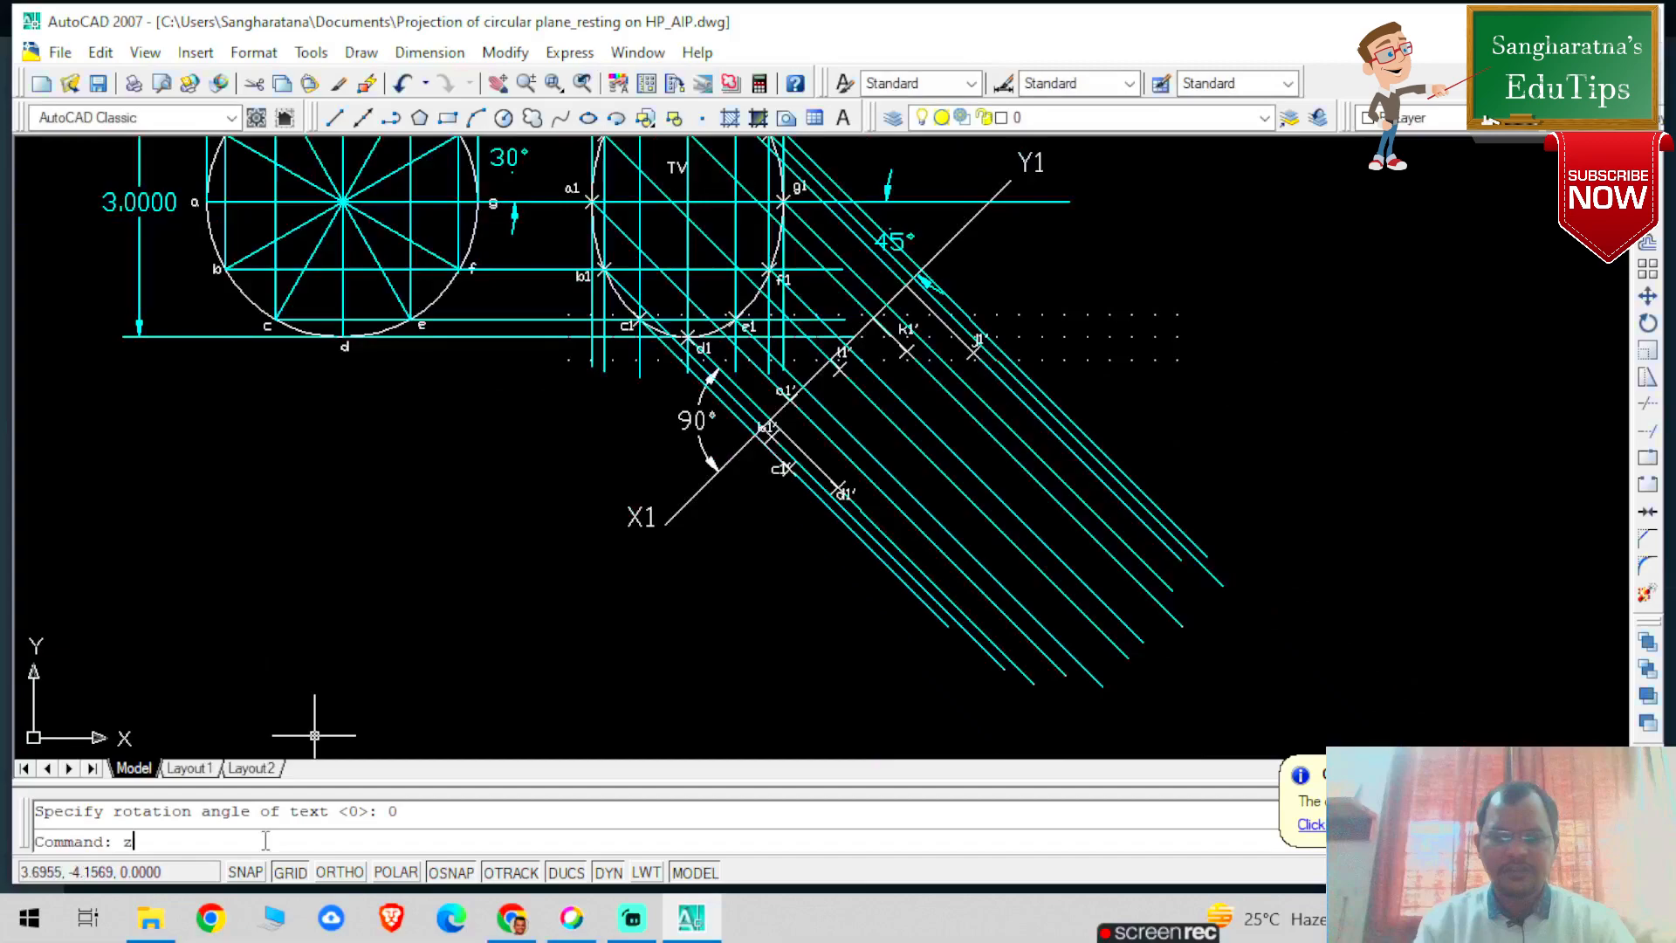
{"action": "key", "text": "Return"}
{"action": "type", "text": "a"}
{"action": "key", "text": "Return"}
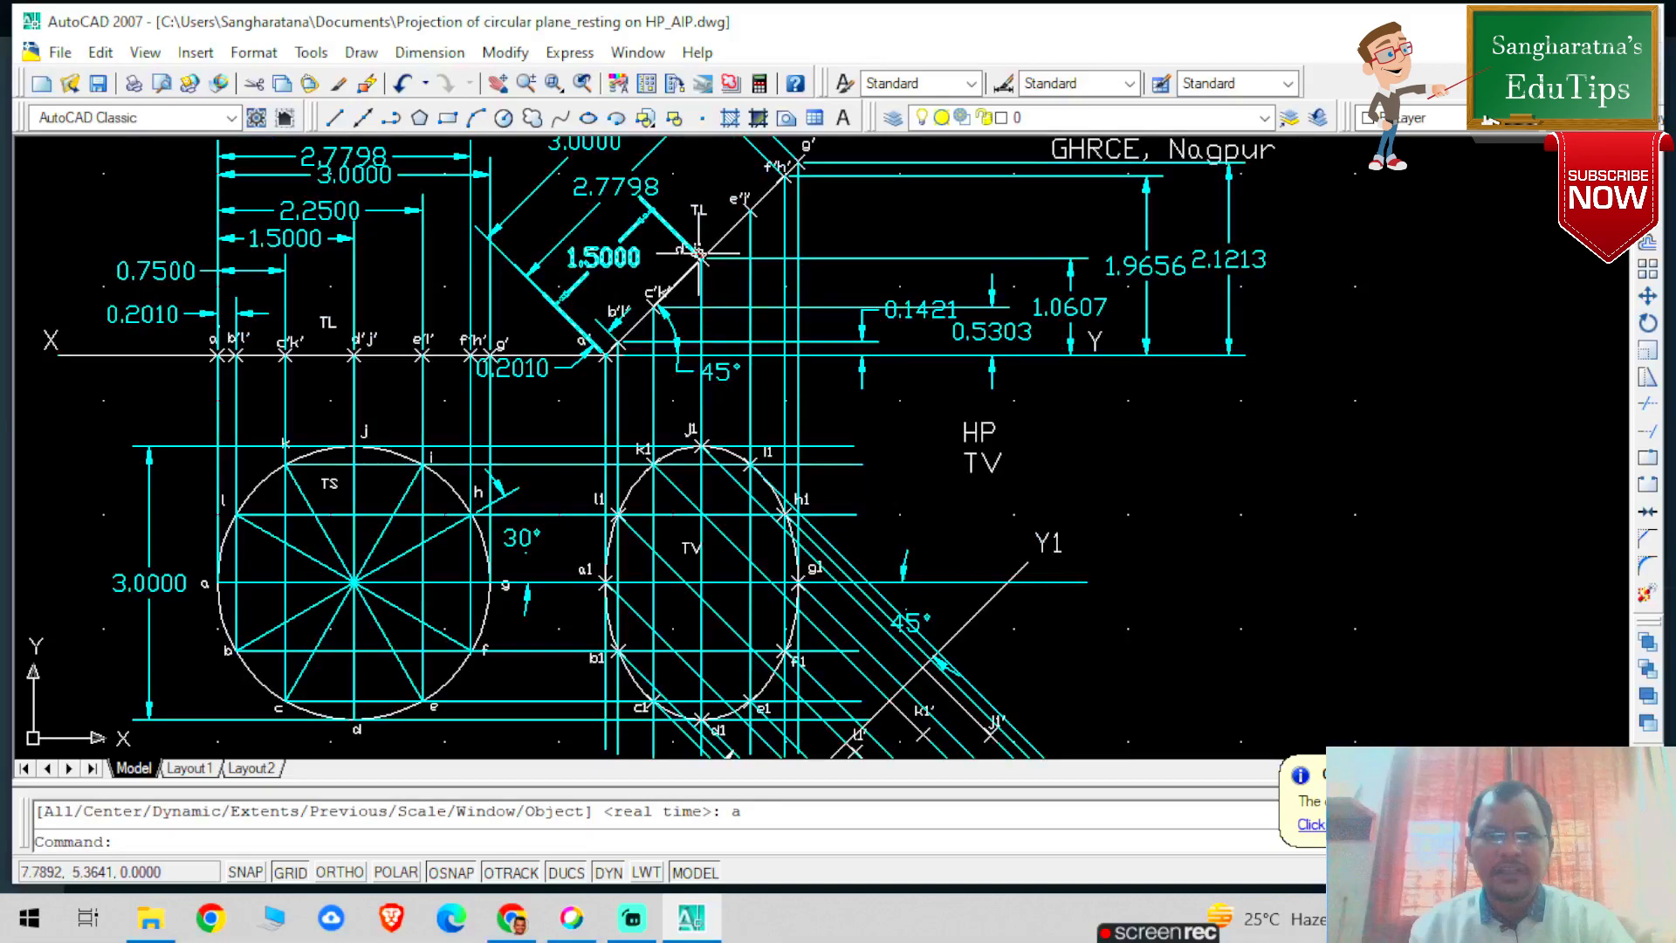
{"action": "scroll", "coordinate": [863, 739], "scroll_direction": "down", "scroll_amount": 2}
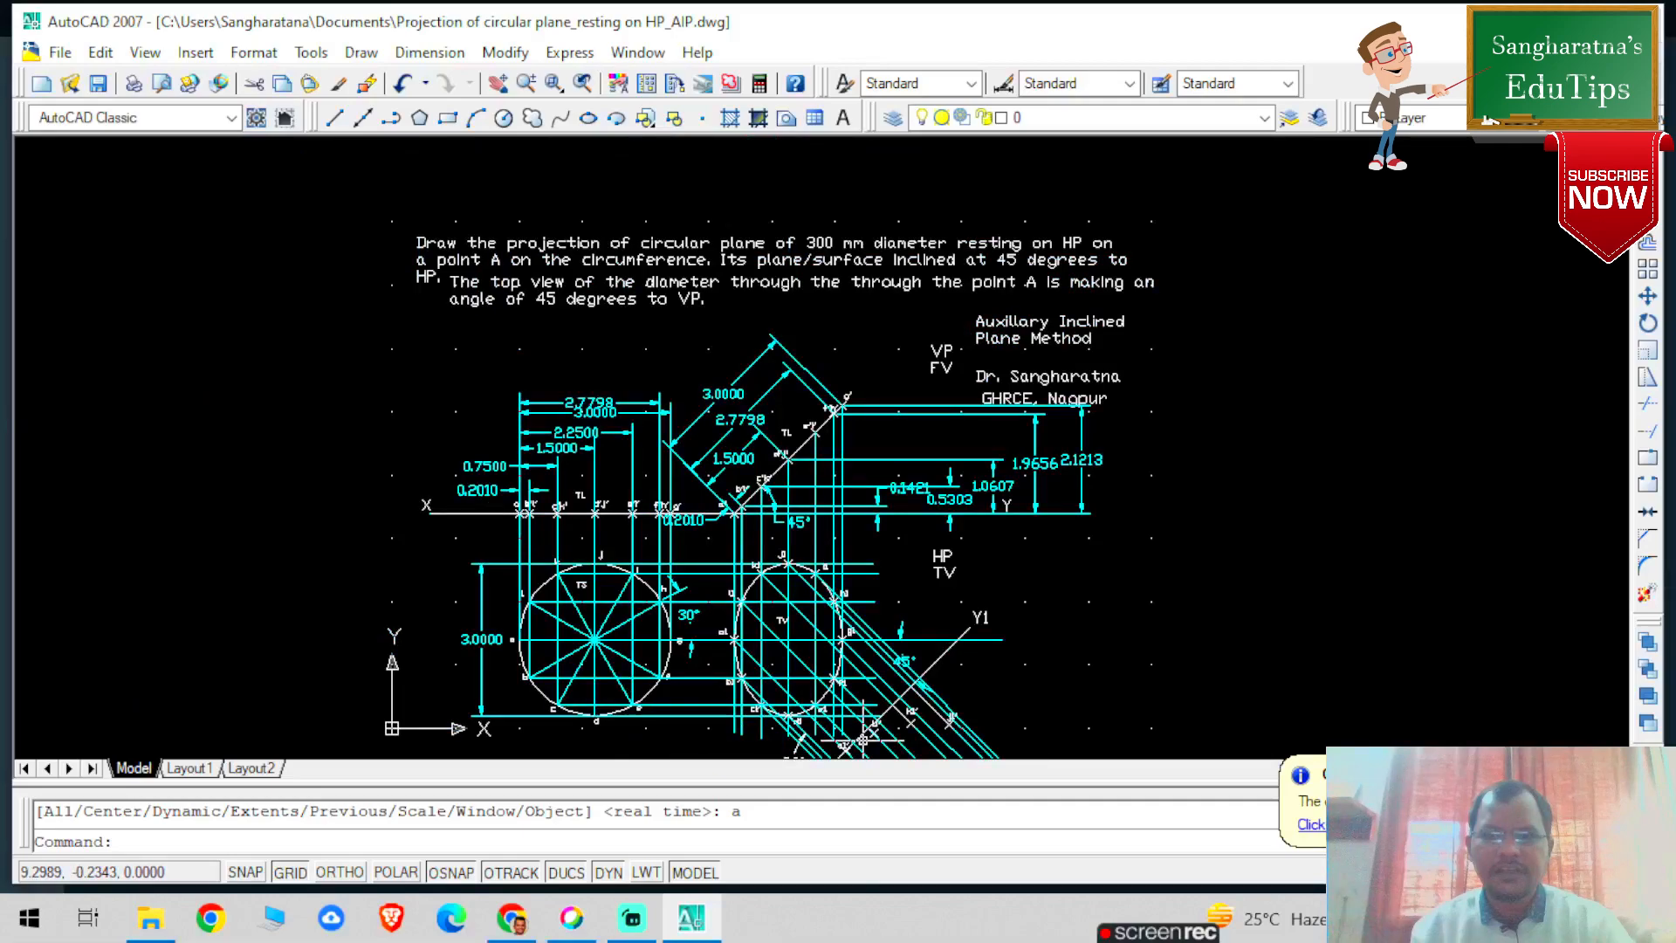
{"action": "scroll", "coordinate": [863, 738], "scroll_direction": "up", "scroll_amount": 2}
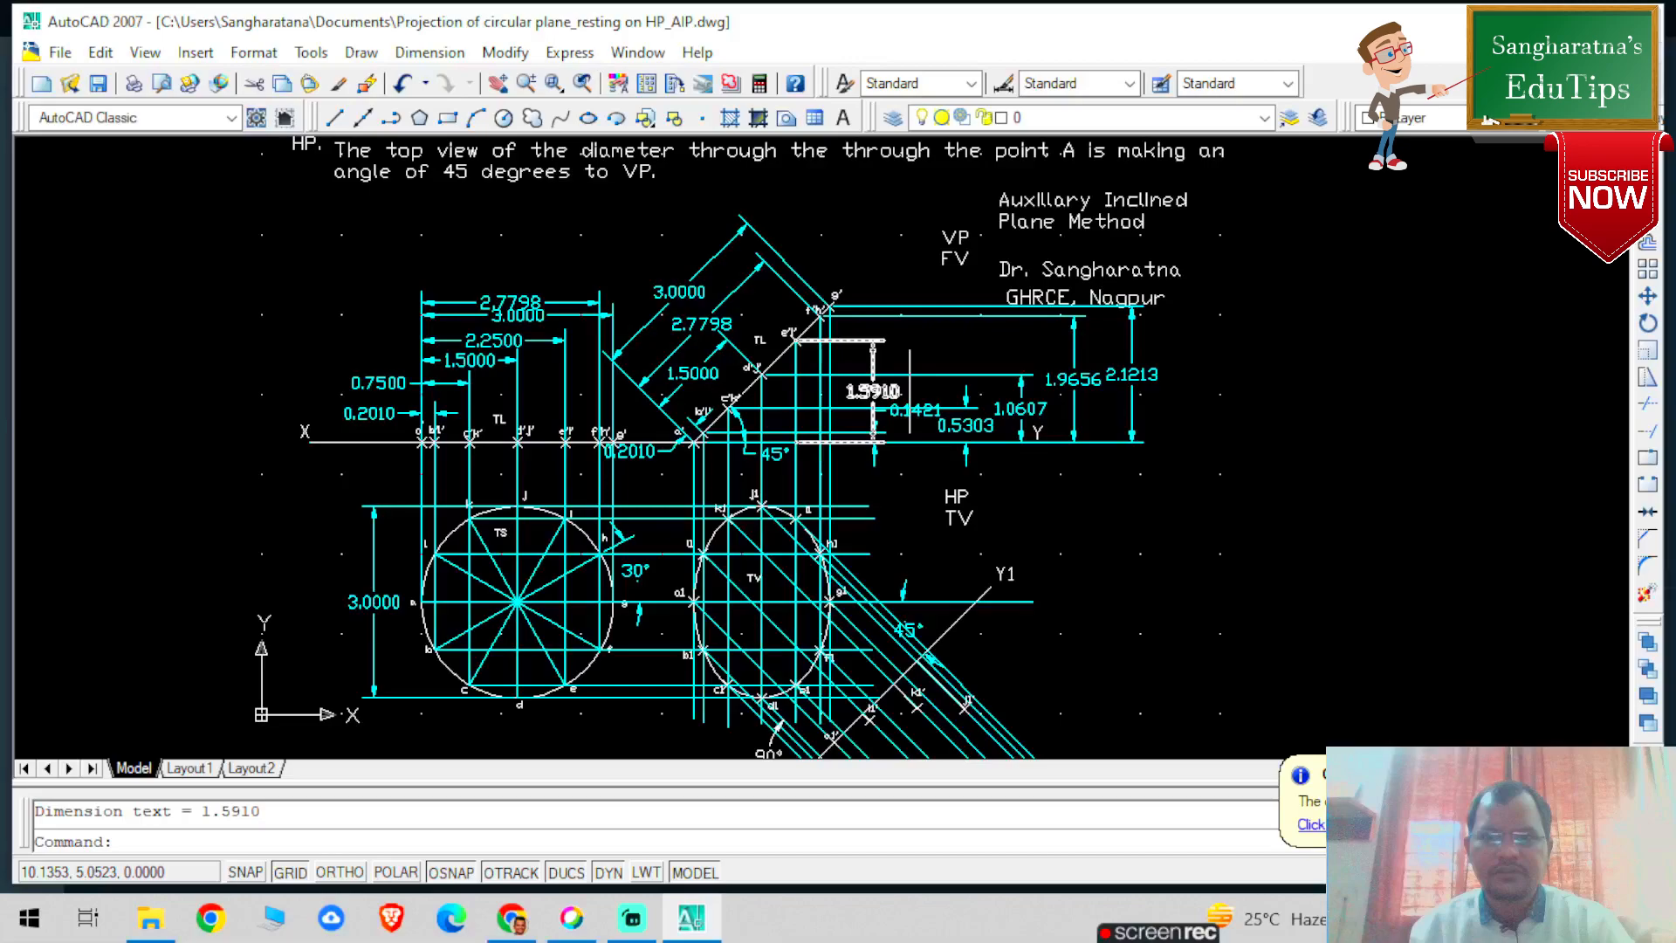
{"action": "key", "text": "Escape"}
{"action": "scroll", "coordinate": [1030, 496], "scroll_direction": "up", "scroll_amount": 2}
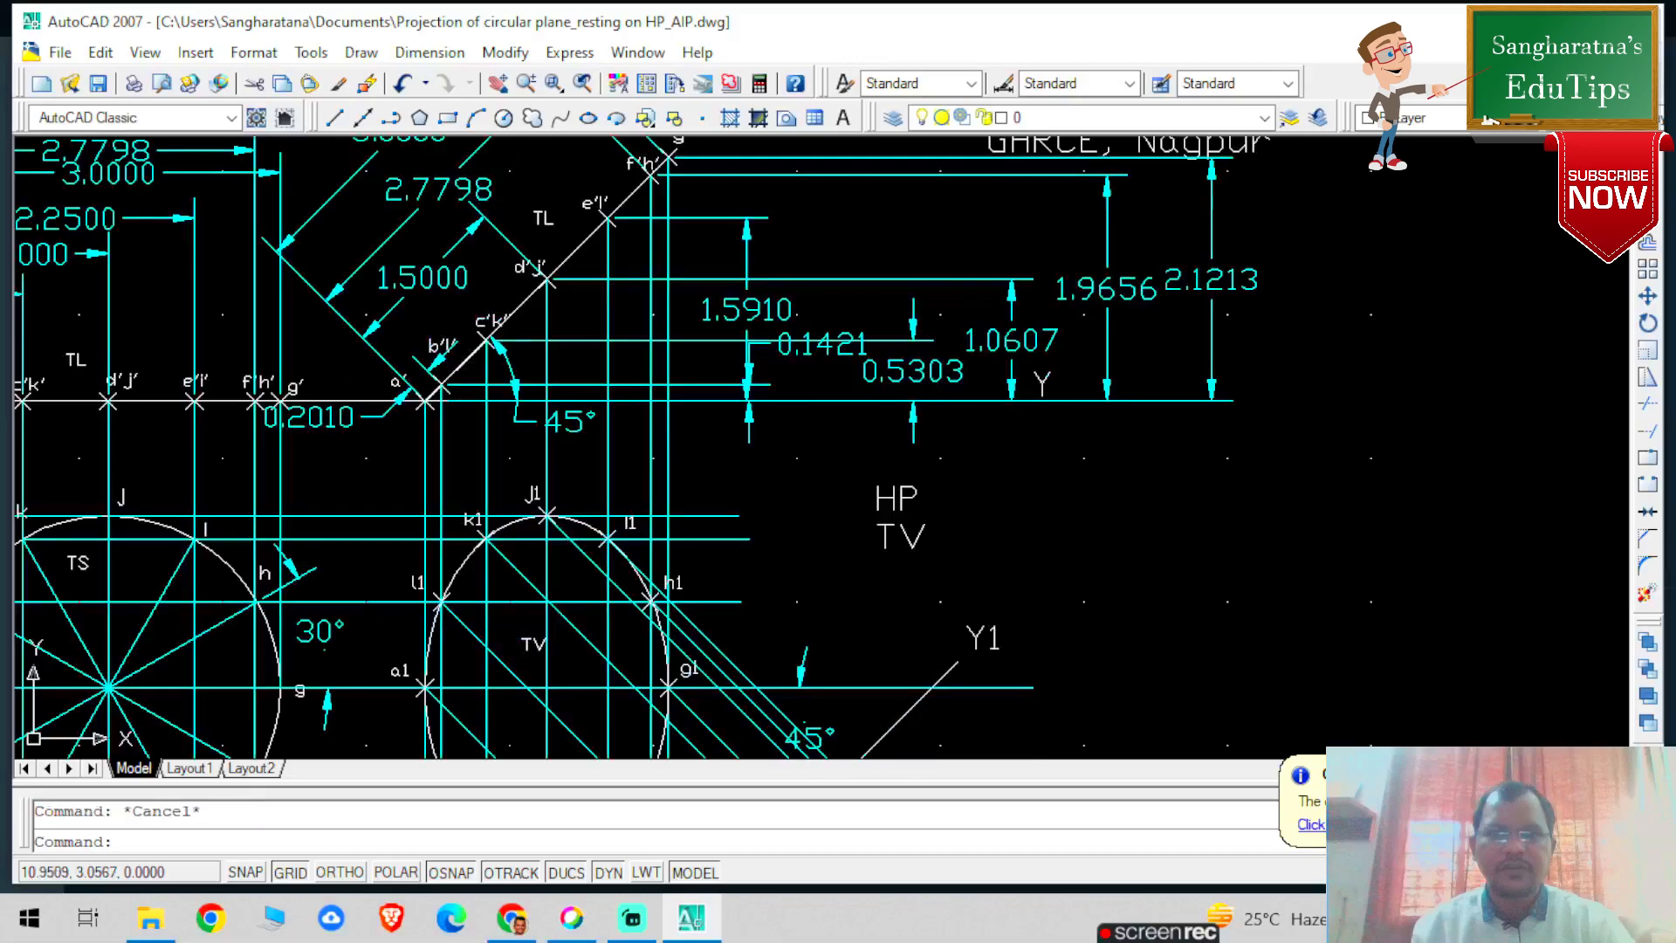
{"action": "scroll", "coordinate": [891, 627], "scroll_direction": "down", "scroll_amount": 2}
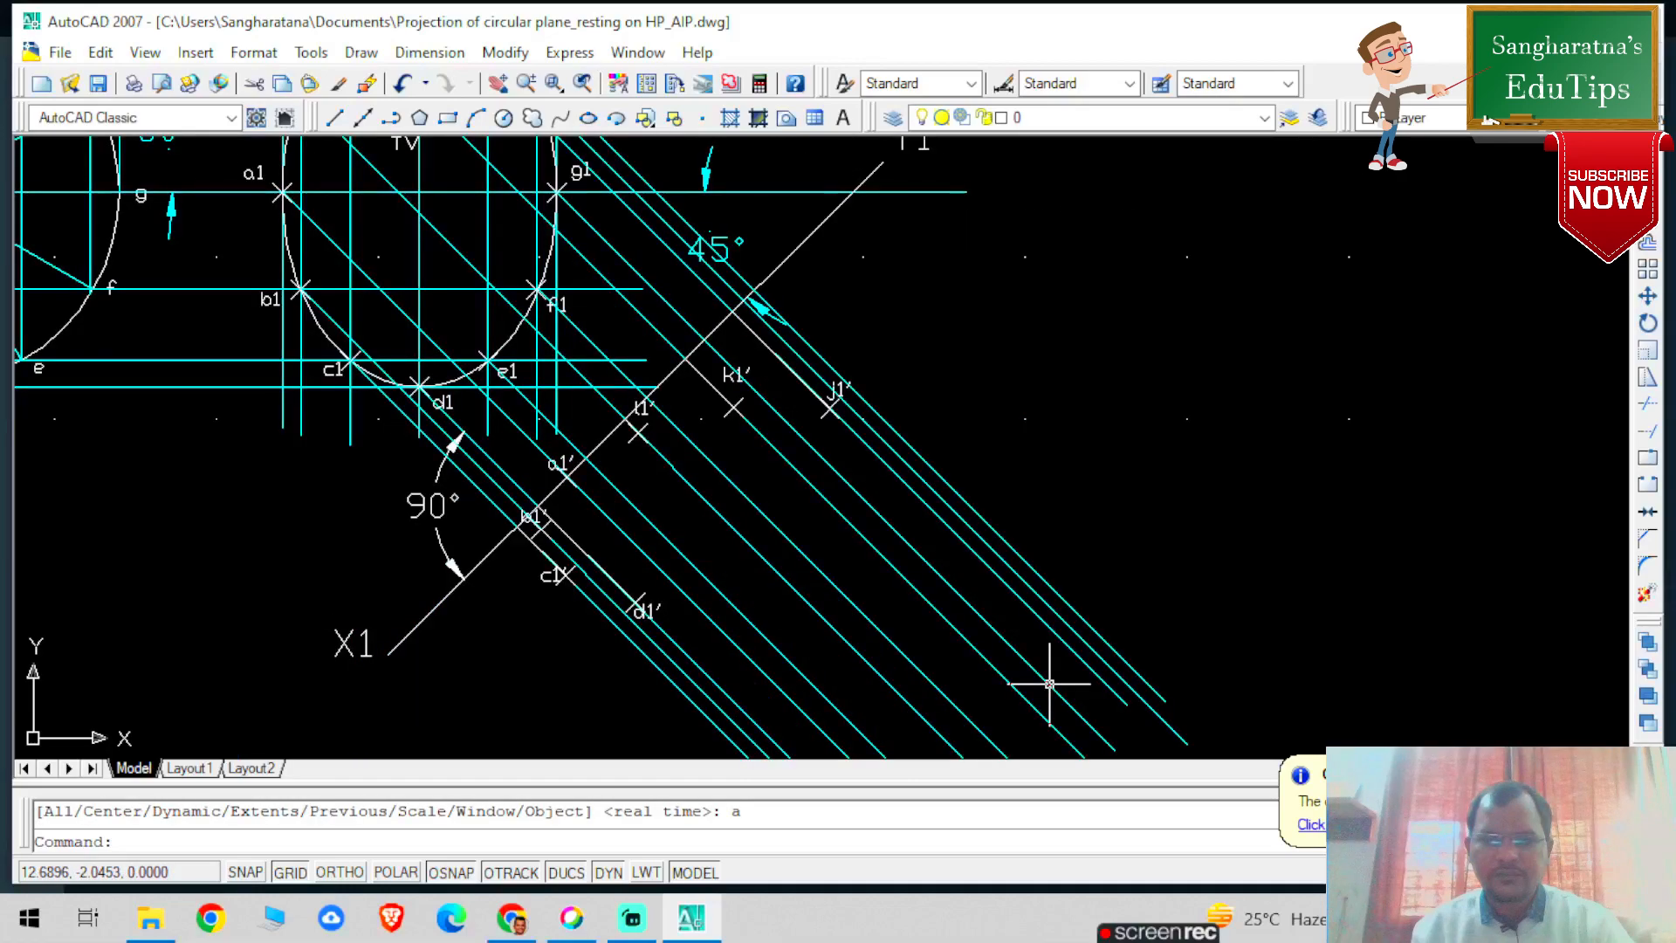
Draw a 1.591 line at 45 degrees below horizontal from X1Y1 along e1's projector and mark its end with a point
{"action": "scroll", "coordinate": [1050, 683], "scroll_direction": "down", "scroll_amount": 2}
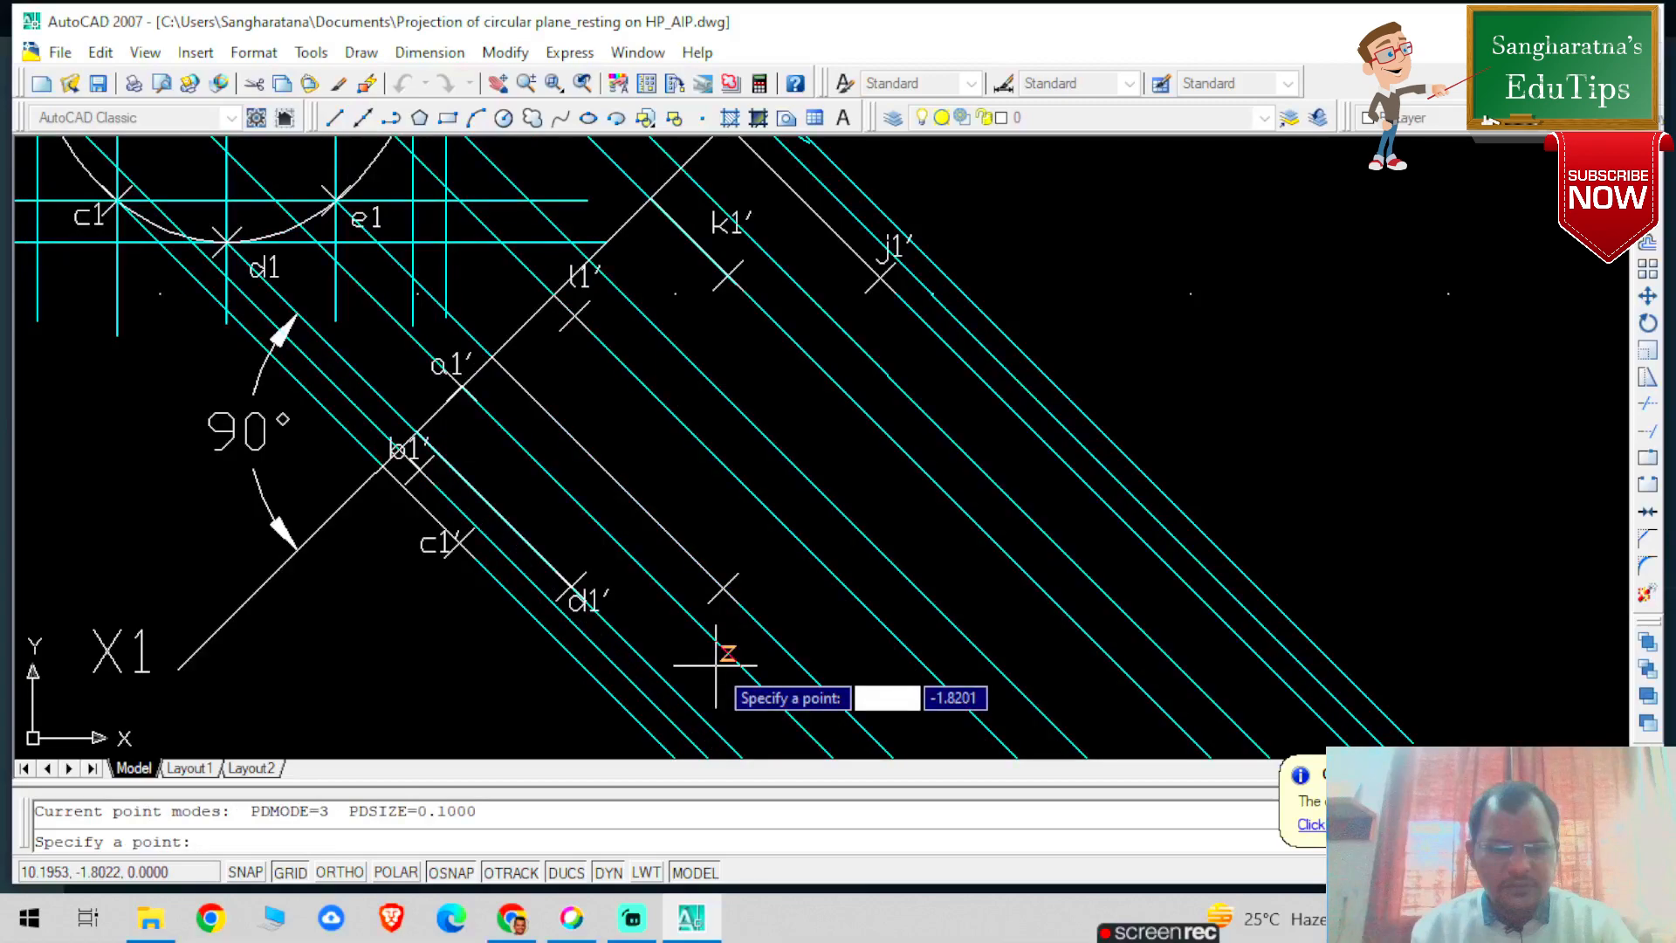
{"action": "key", "text": "ctrl+z"}
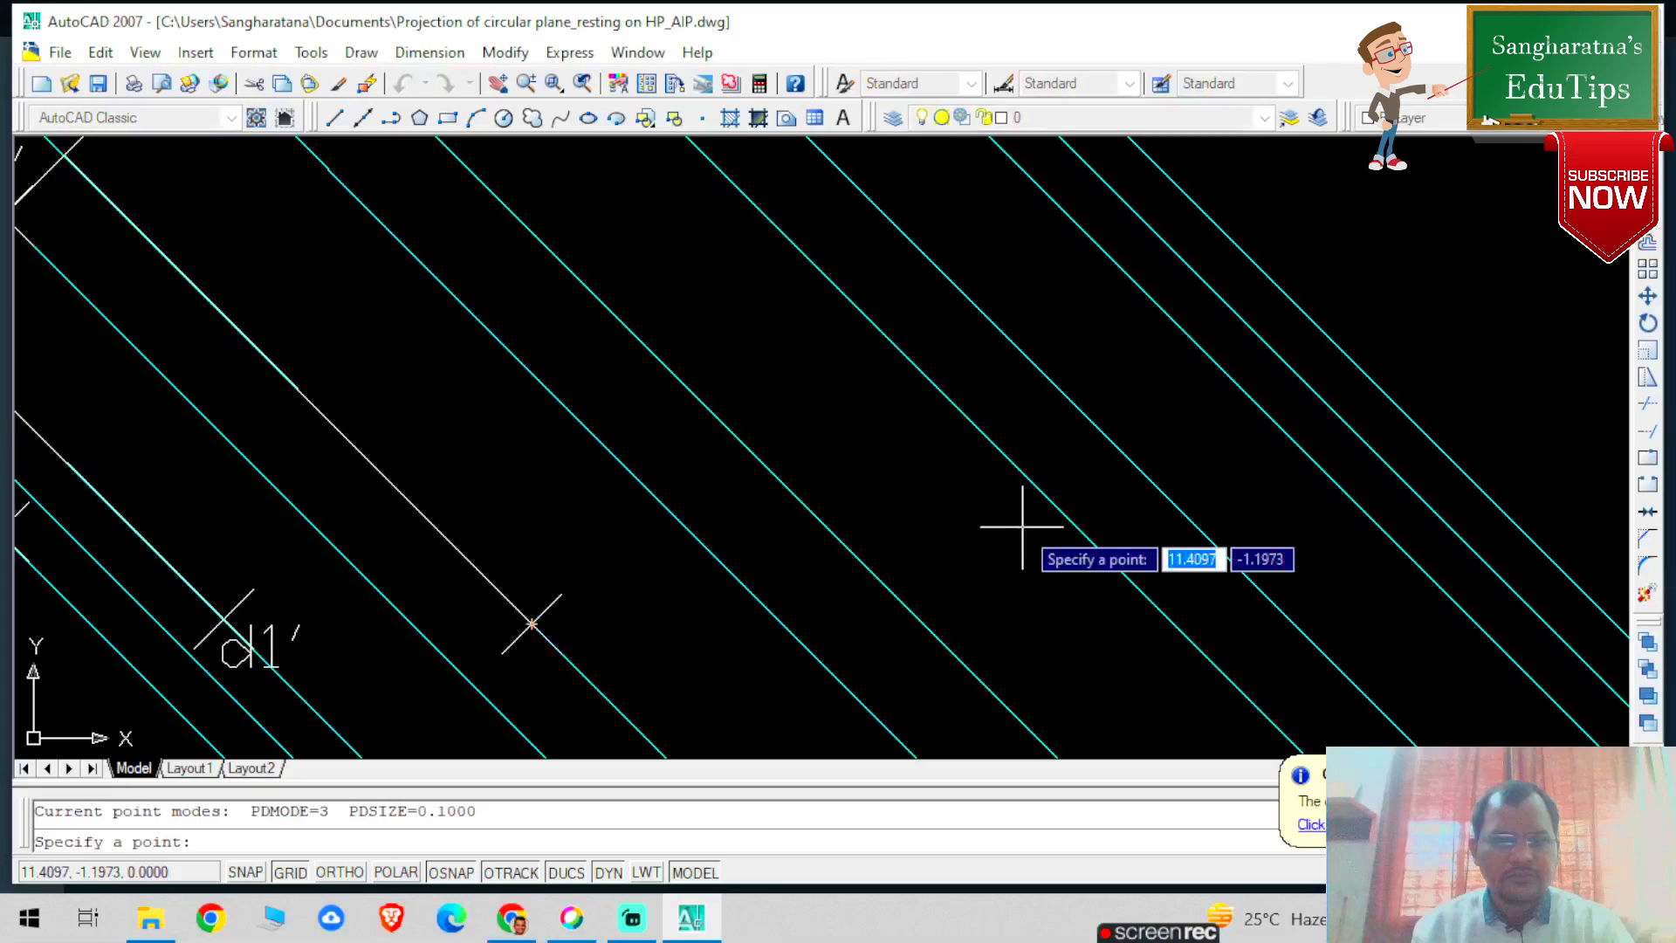
{"action": "key", "text": "Return"}
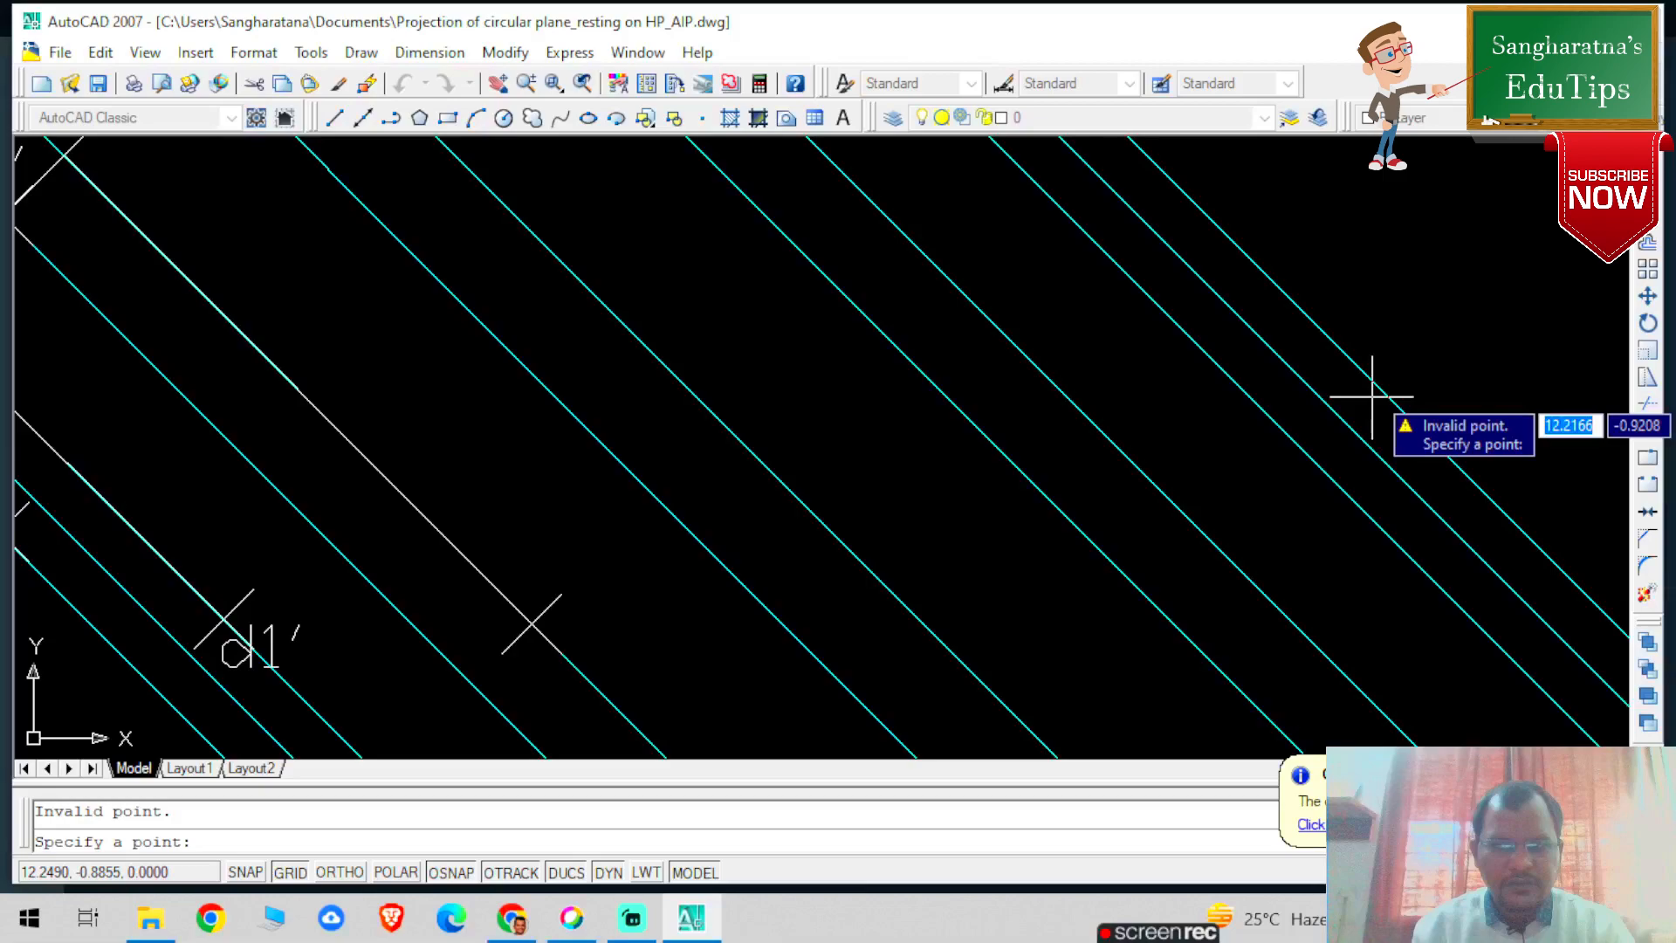
{"action": "key", "text": "Escape"}
Draw a 1.591 line at 45 degrees below horizontal from X1Y1 along i1's projector and mark its end with a point
{"action": "scroll", "coordinate": [1371, 397], "scroll_direction": "down", "scroll_amount": 10}
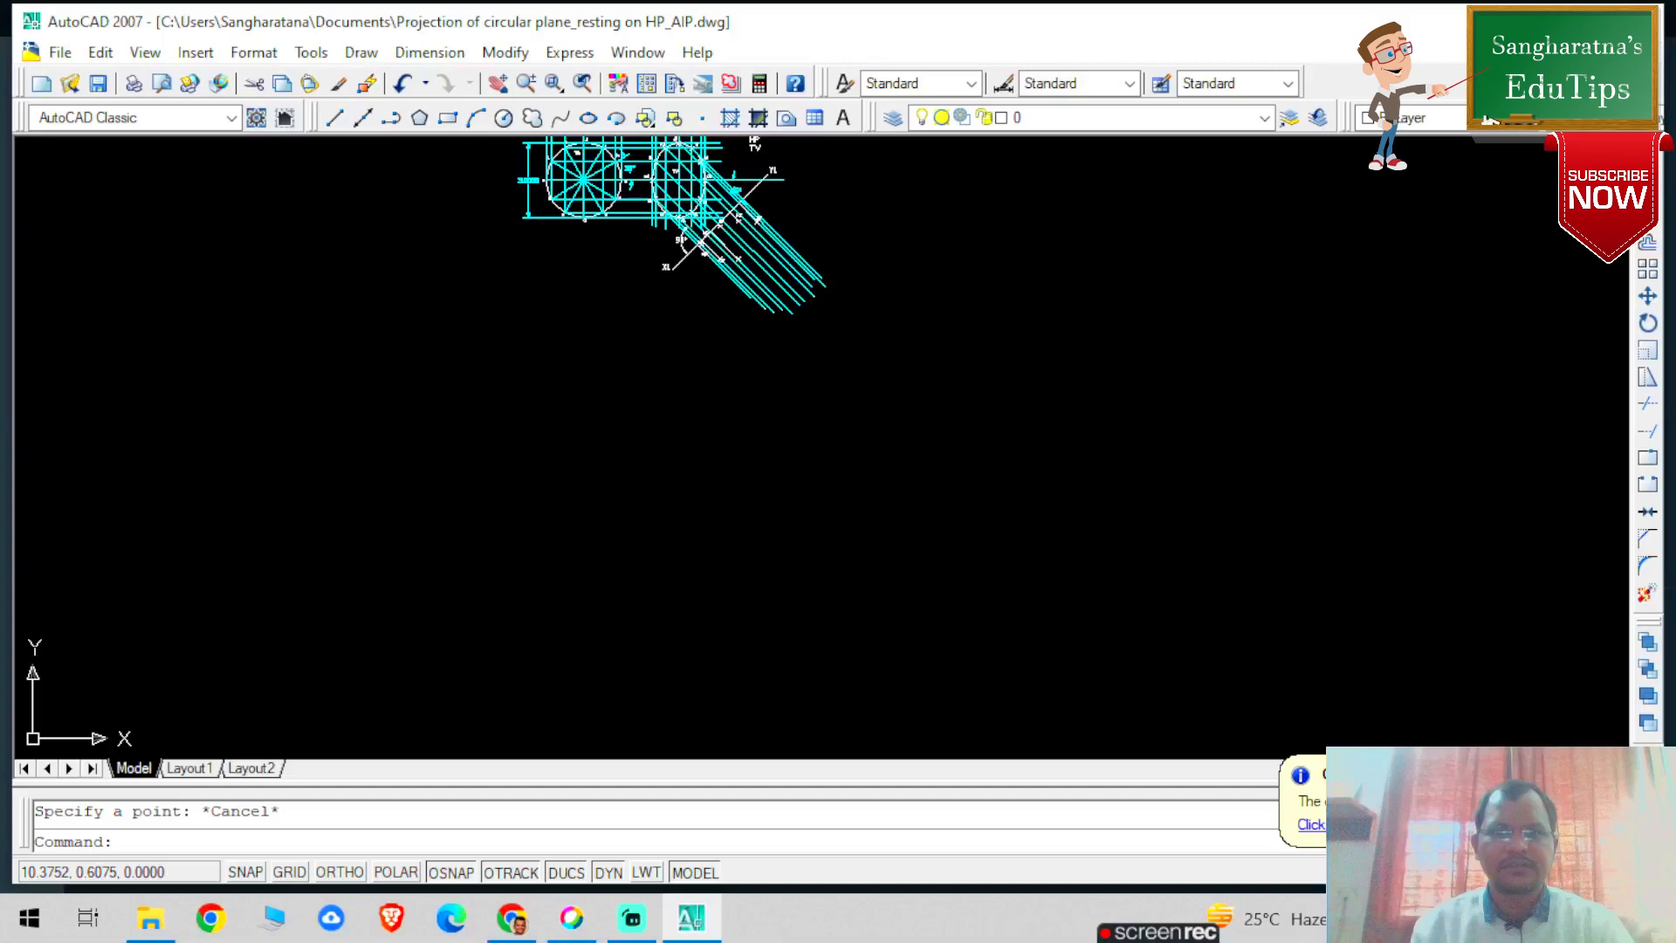
{"action": "scroll", "coordinate": [1334, 574], "scroll_direction": "up", "scroll_amount": 5}
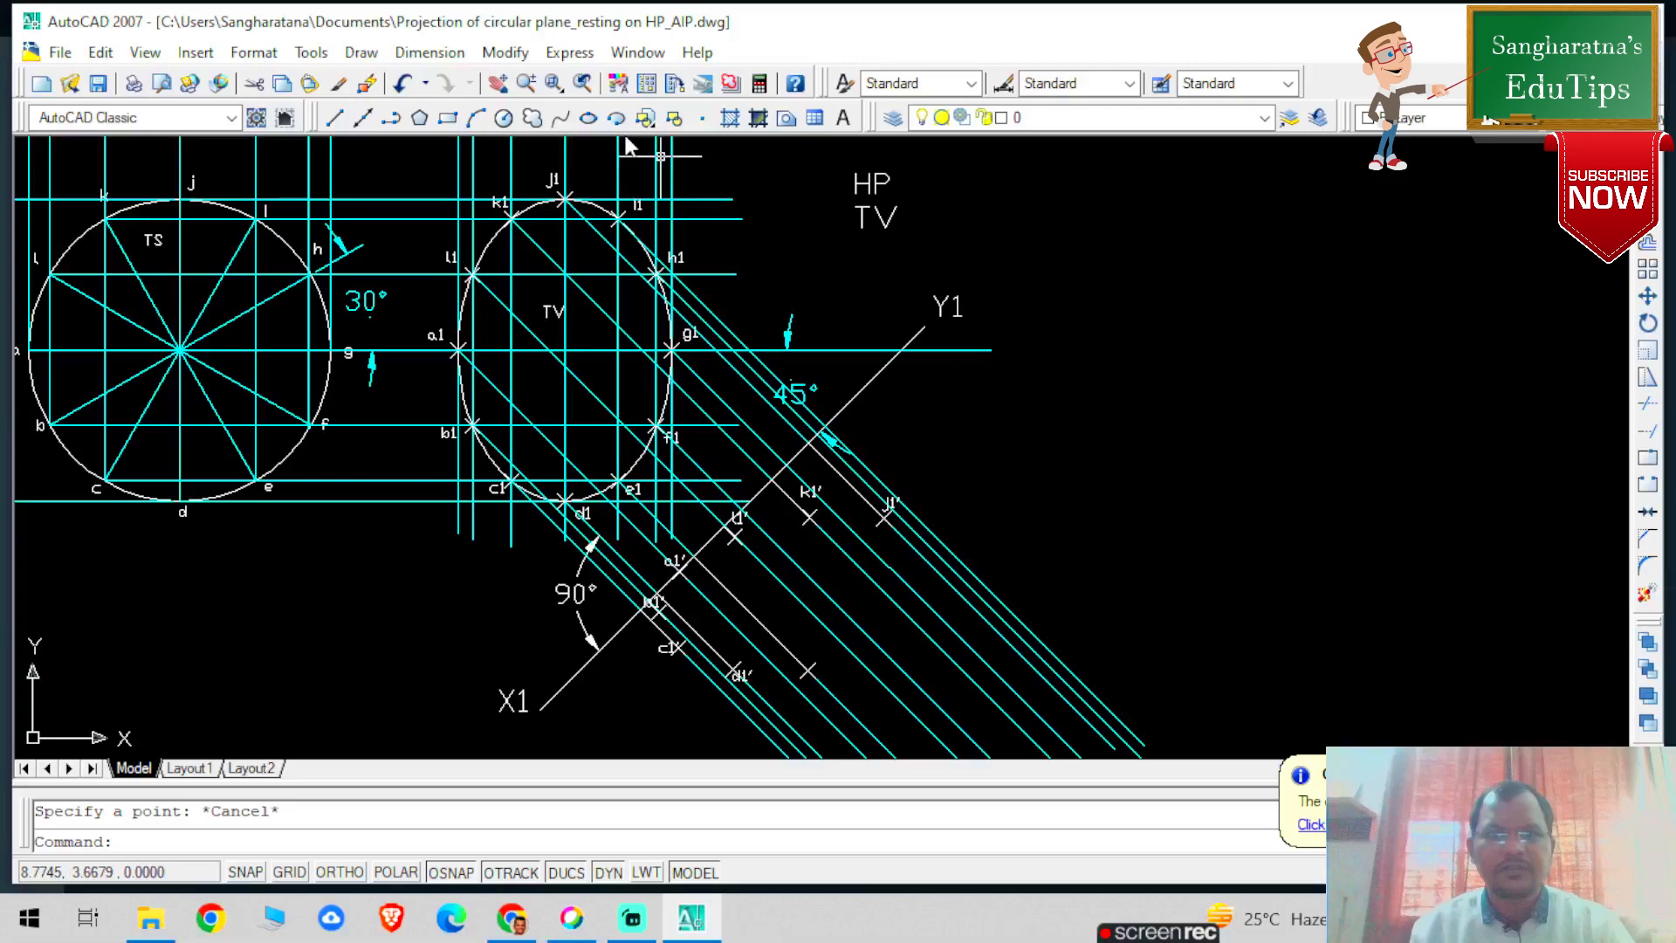
{"action": "left_click", "coordinate": [335, 117]}
{"action": "left_click", "coordinate": [823, 426]}
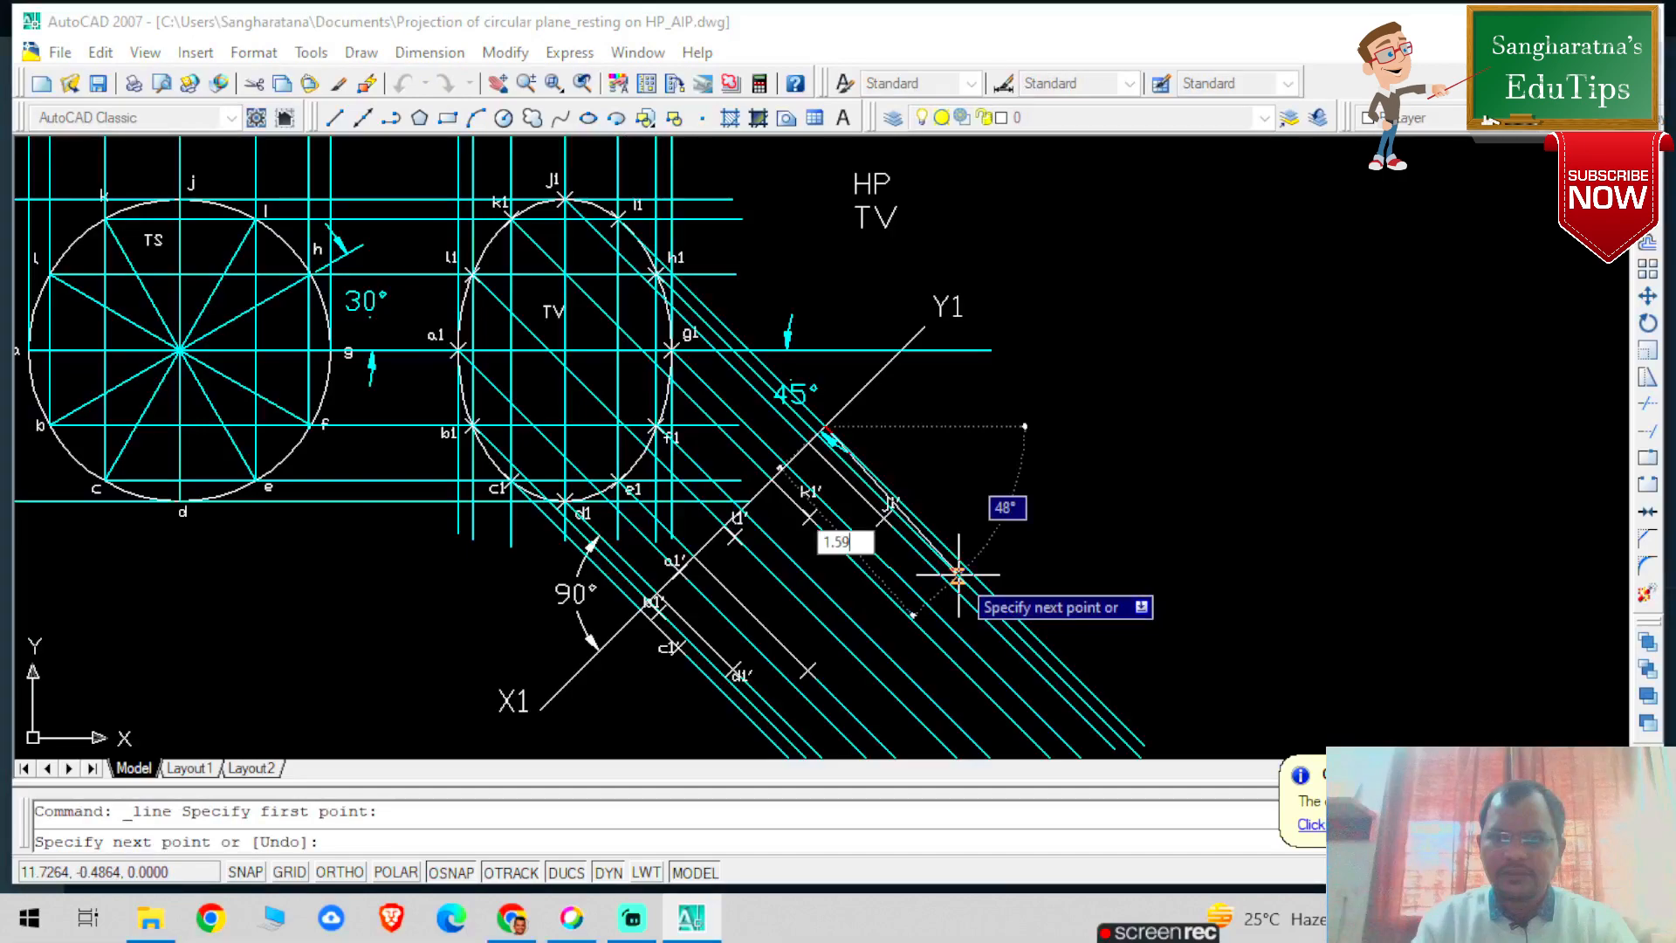
{"action": "scroll", "coordinate": [1076, 389], "scroll_direction": "down", "scroll_amount": 1}
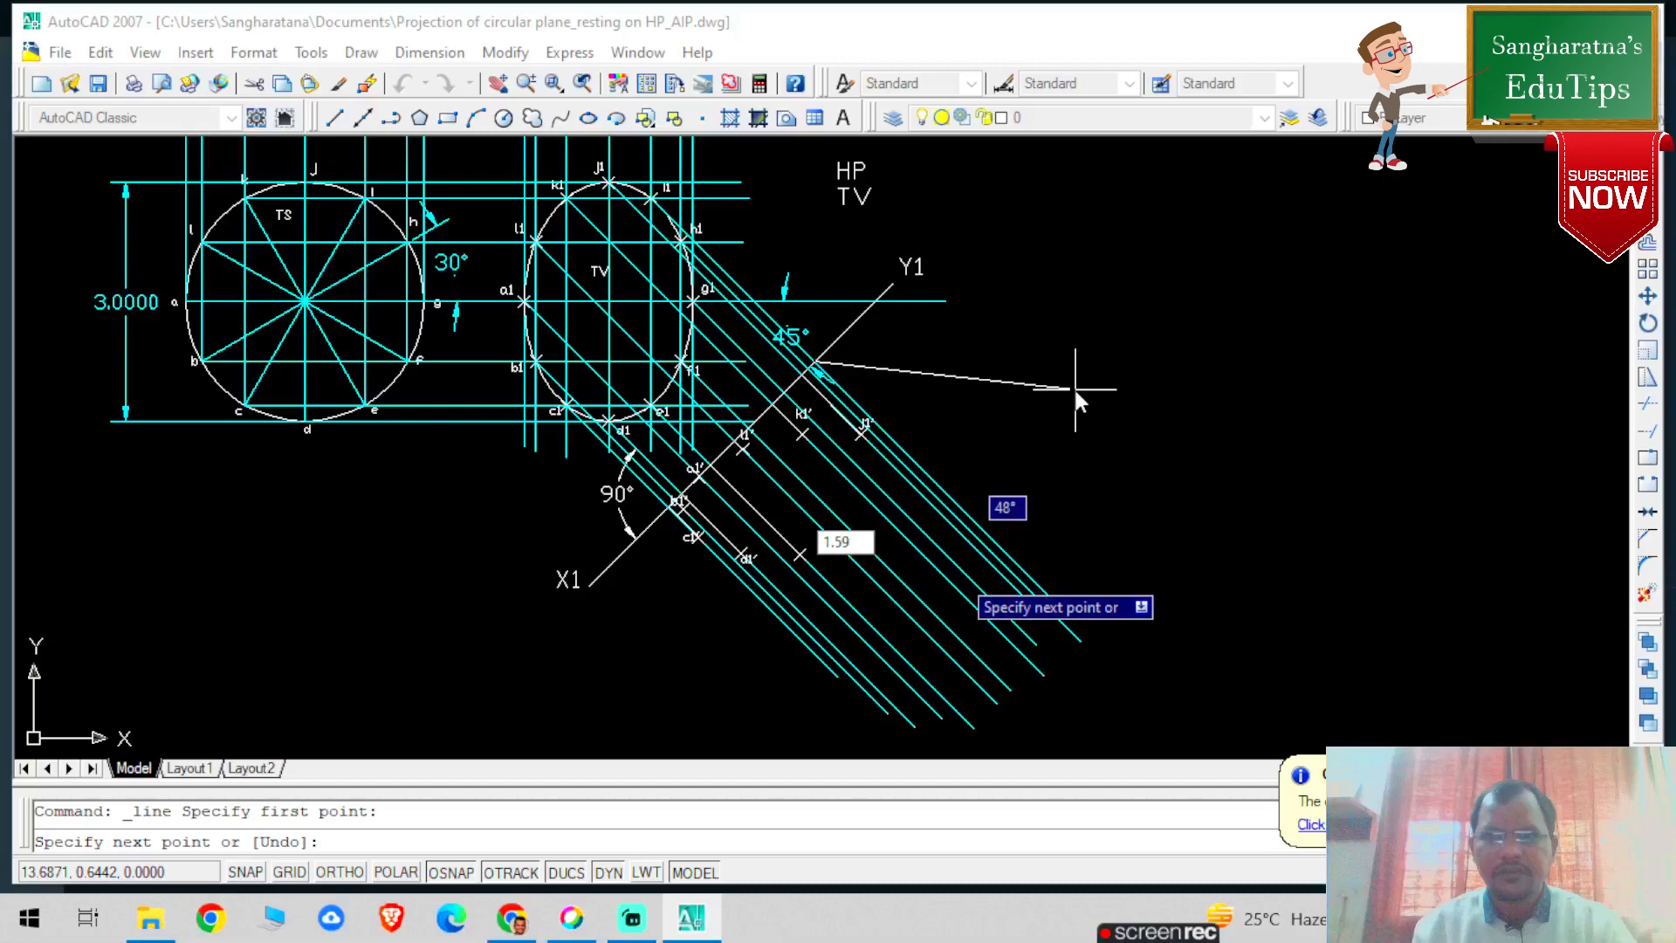
Label the auxiliary-view points i1' and e1' with text at 0 rotation beside their marks
{"action": "type", "text": "dte"}
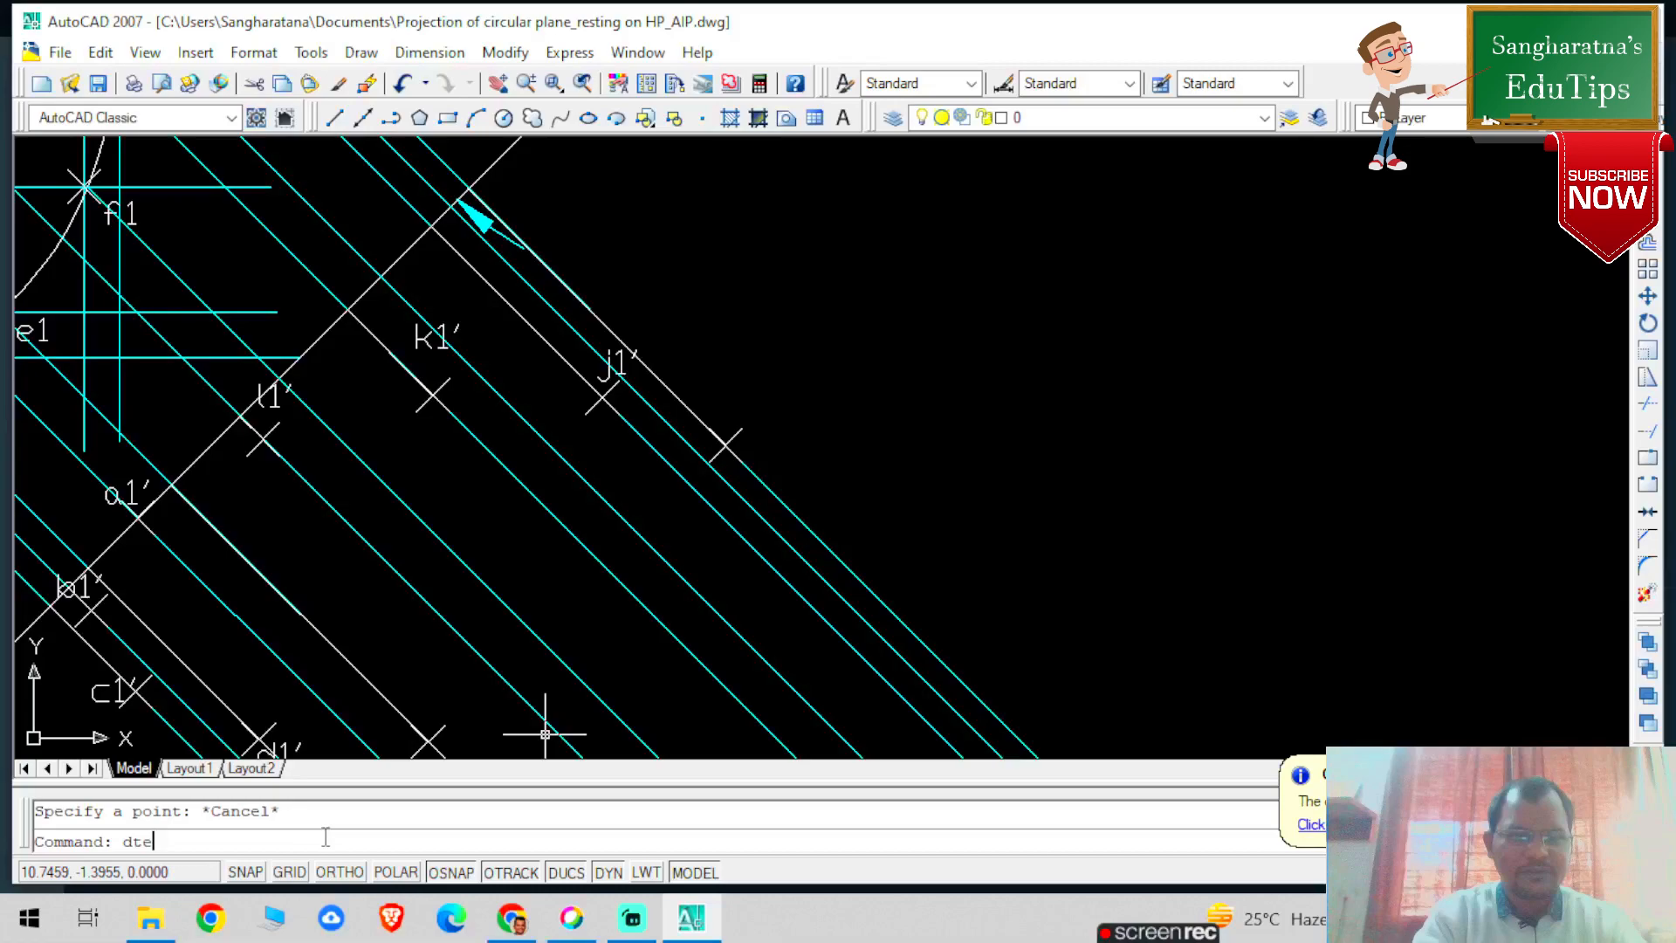
{"action": "key", "text": "Return"}
{"action": "left_click", "coordinate": [741, 433]}
{"action": "key", "text": "Return"}
{"action": "key", "text": "Return"}
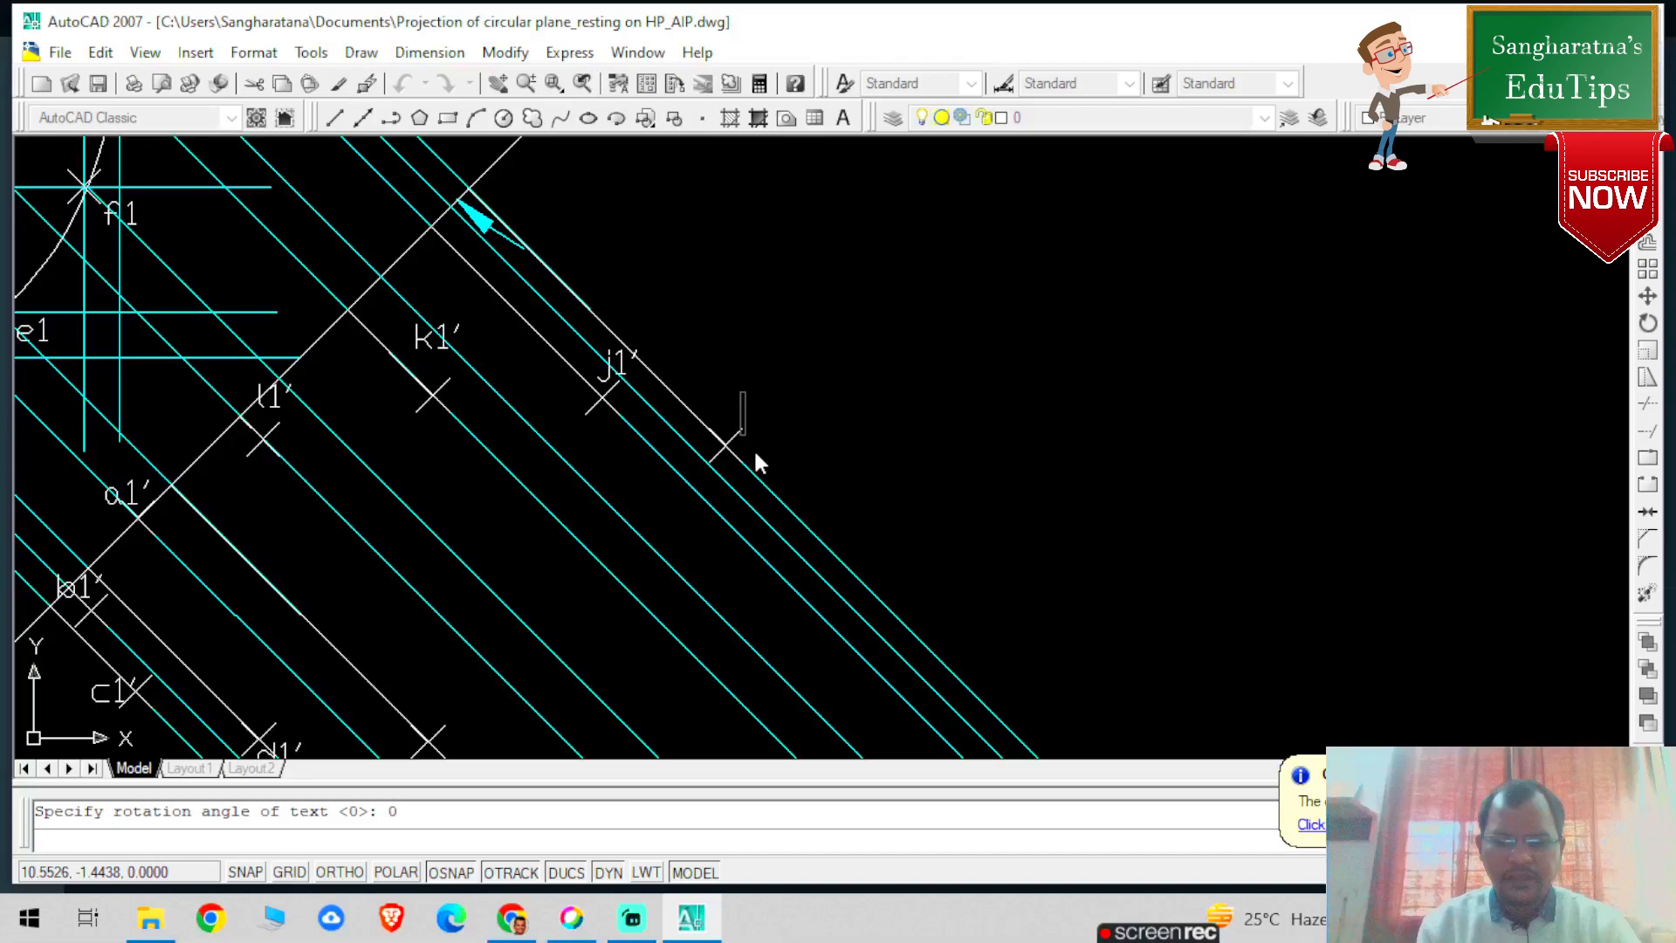
{"action": "type", "text": "i1'"}
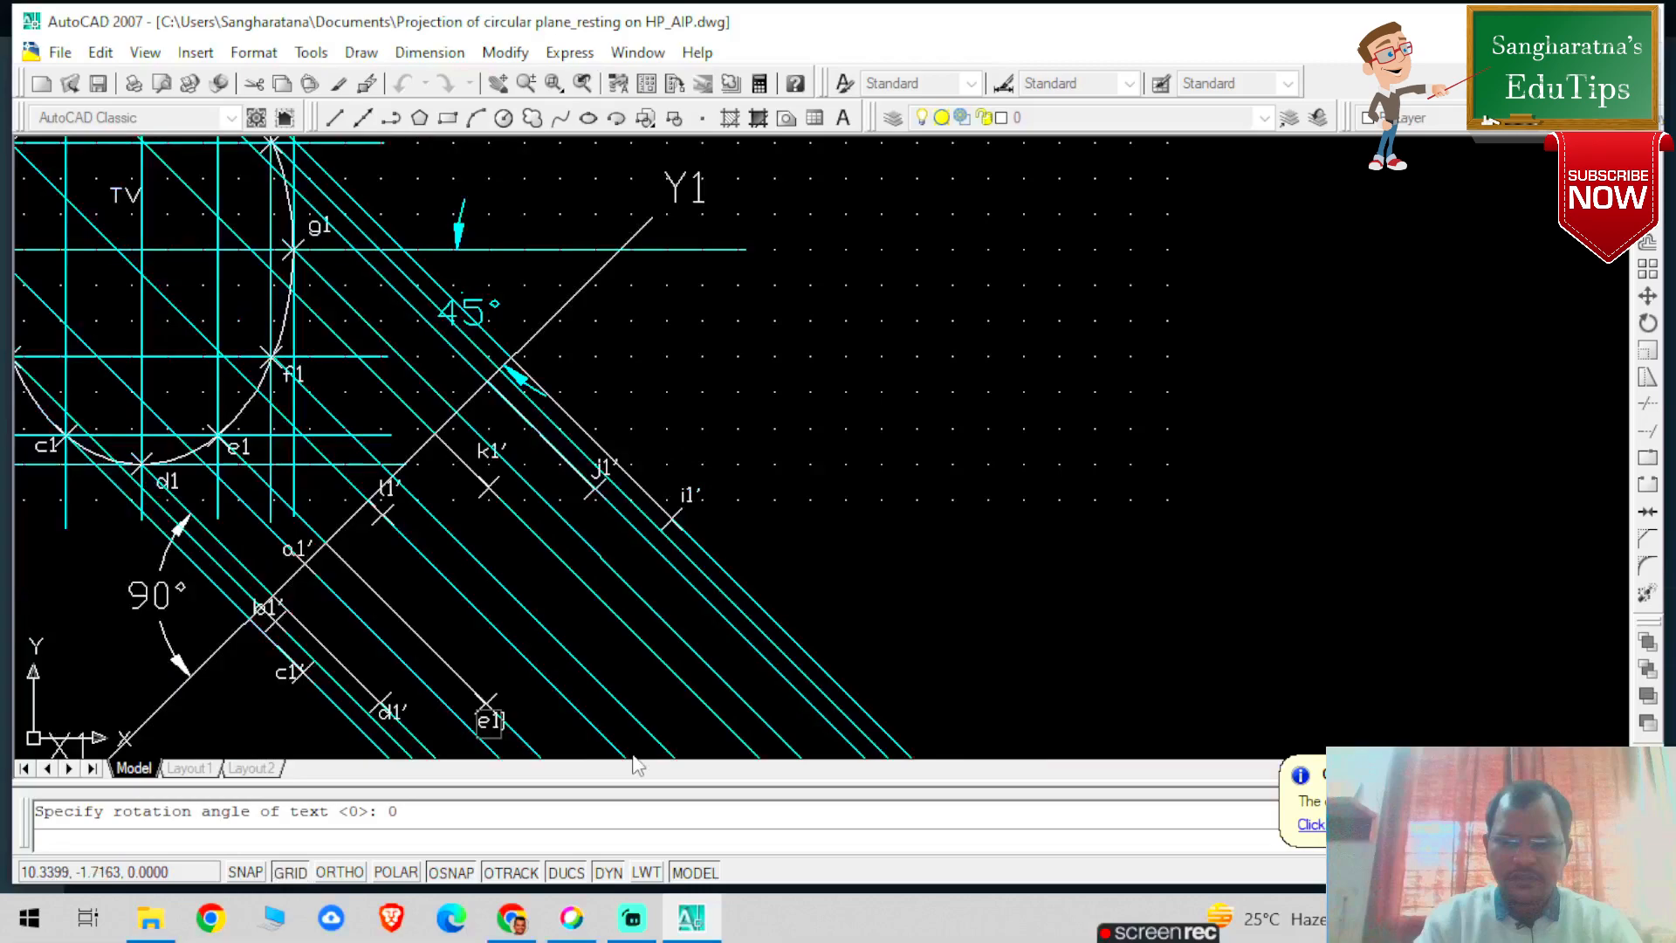
{"action": "type", "text": "'"}
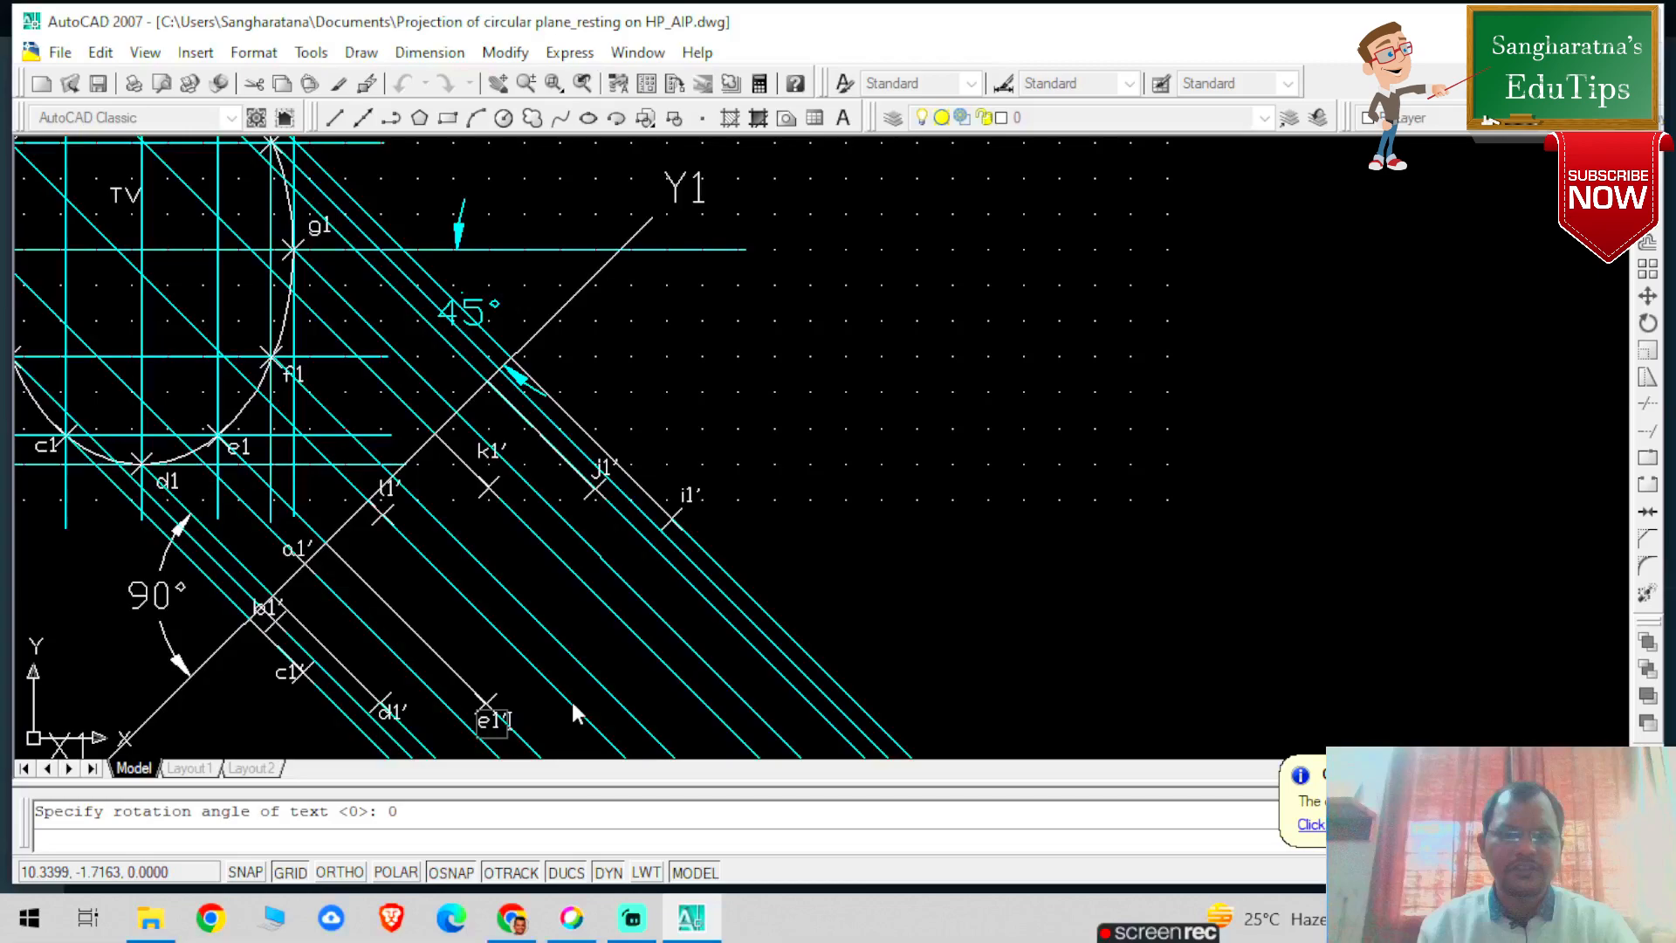
{"action": "key", "text": "Return"}
{"action": "key", "text": "Return"}
Draw a 1.9656 line at 45 degrees below horizontal from X1Y1 along f1's projector and mark its end with a point
{"action": "scroll", "coordinate": [483, 531], "scroll_direction": "down", "scroll_amount": 4}
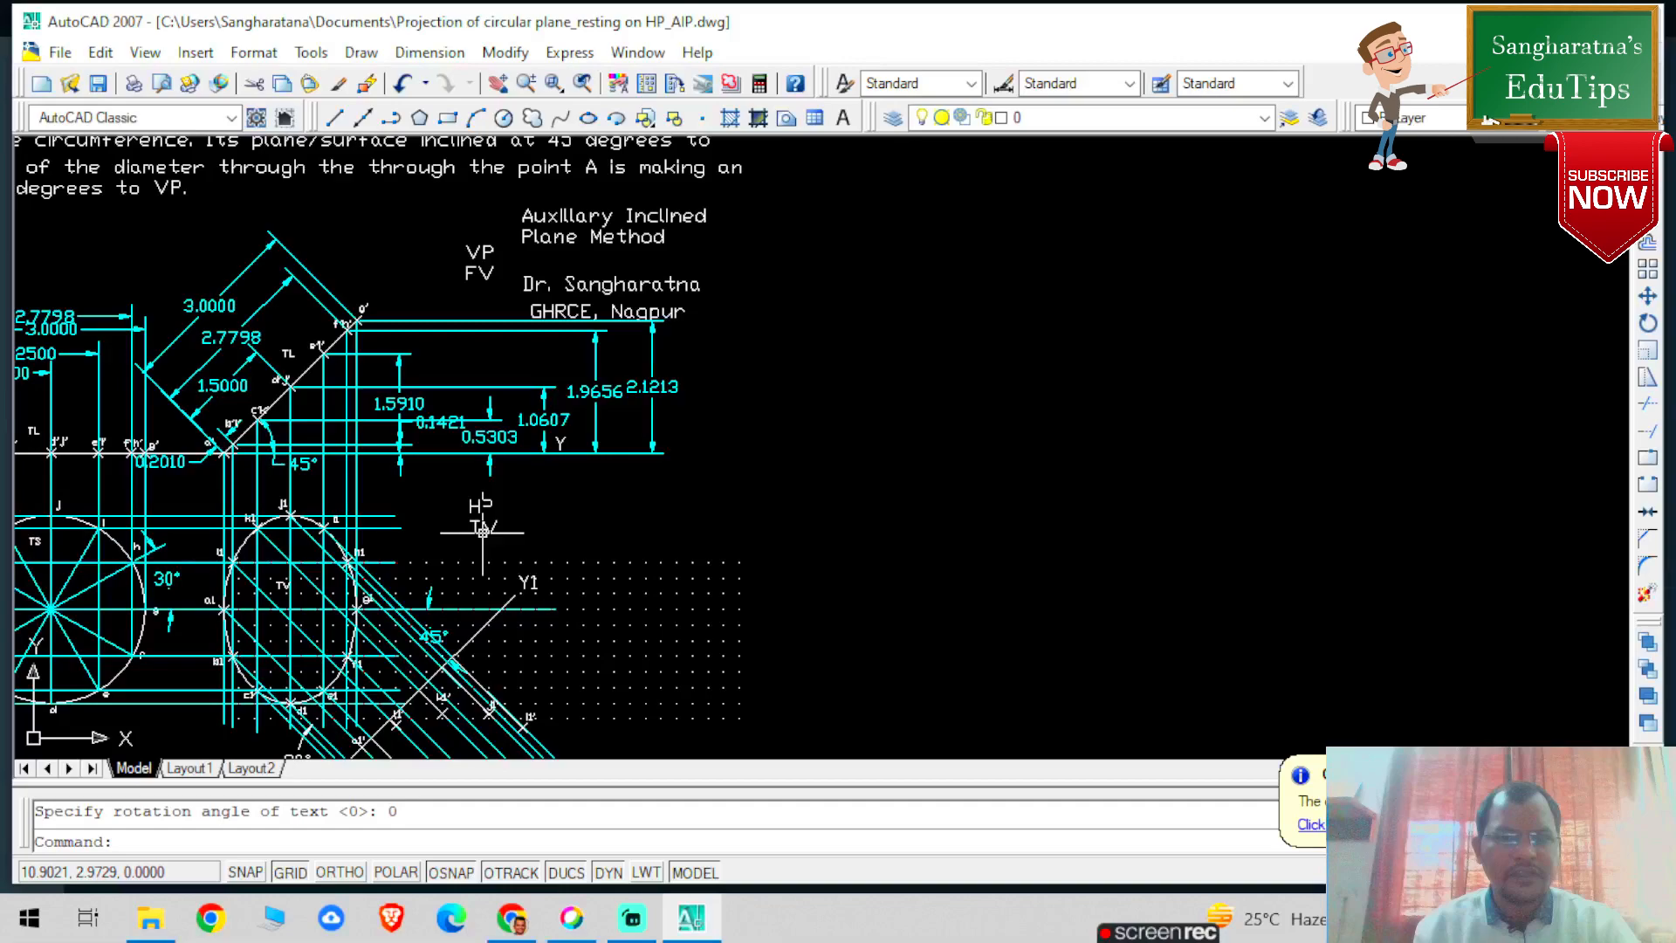
{"action": "middle_click_drag", "start_coordinate": [483, 531], "coordinate": [865, 191]}
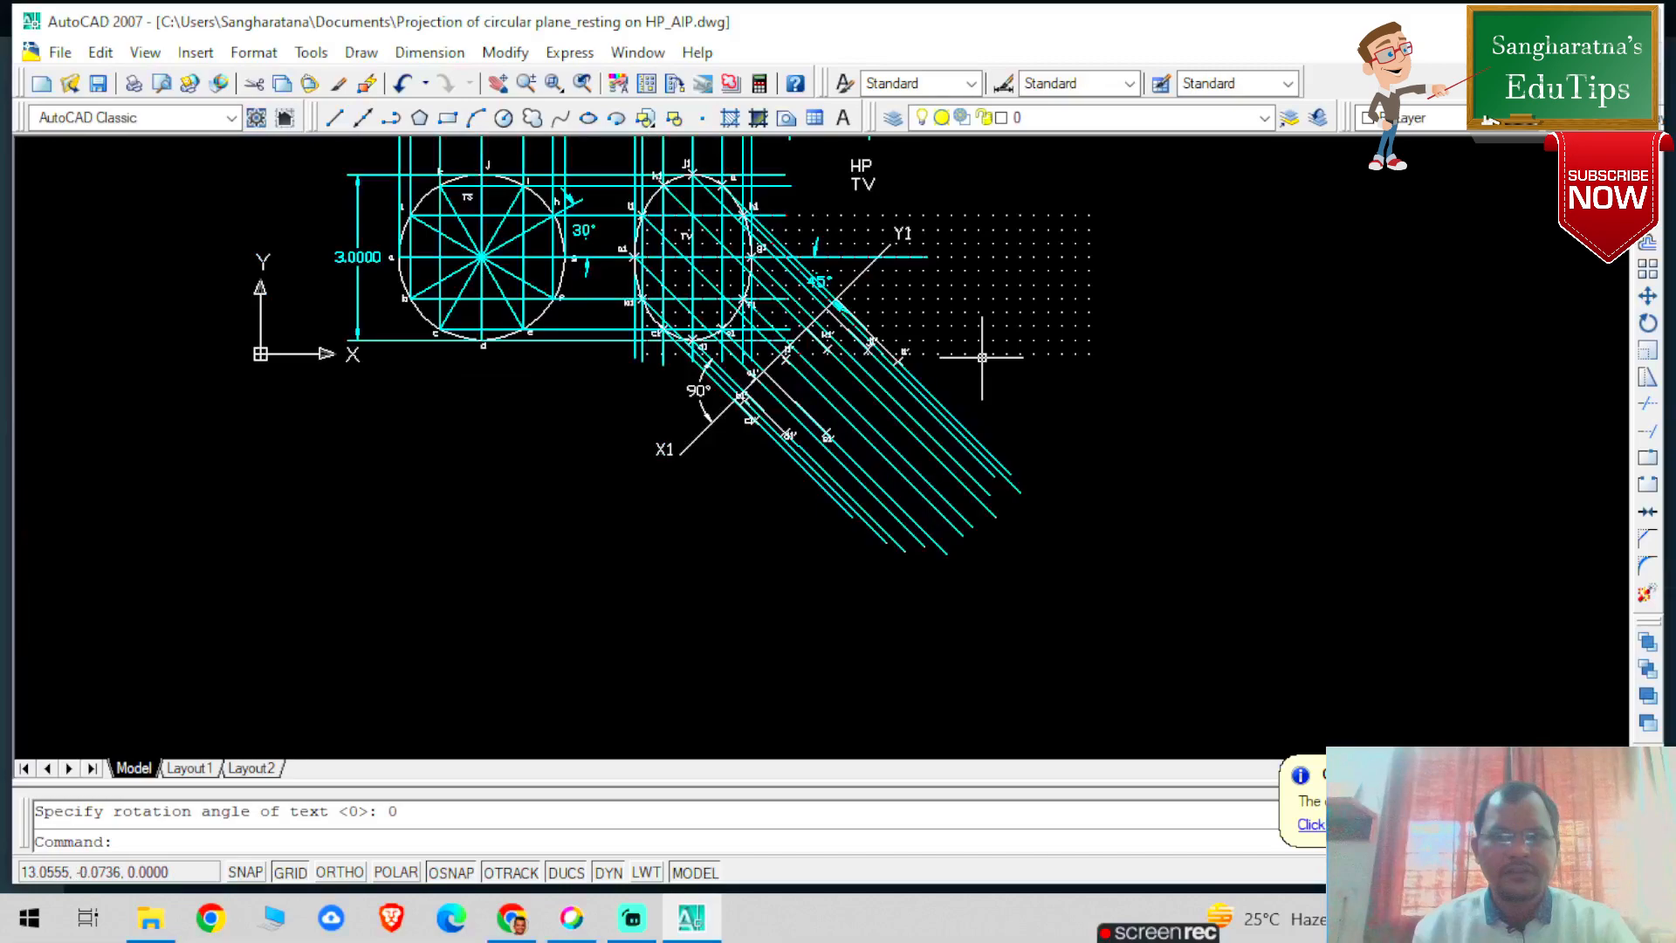
{"action": "scroll", "coordinate": [982, 358], "scroll_direction": "up", "scroll_amount": 4}
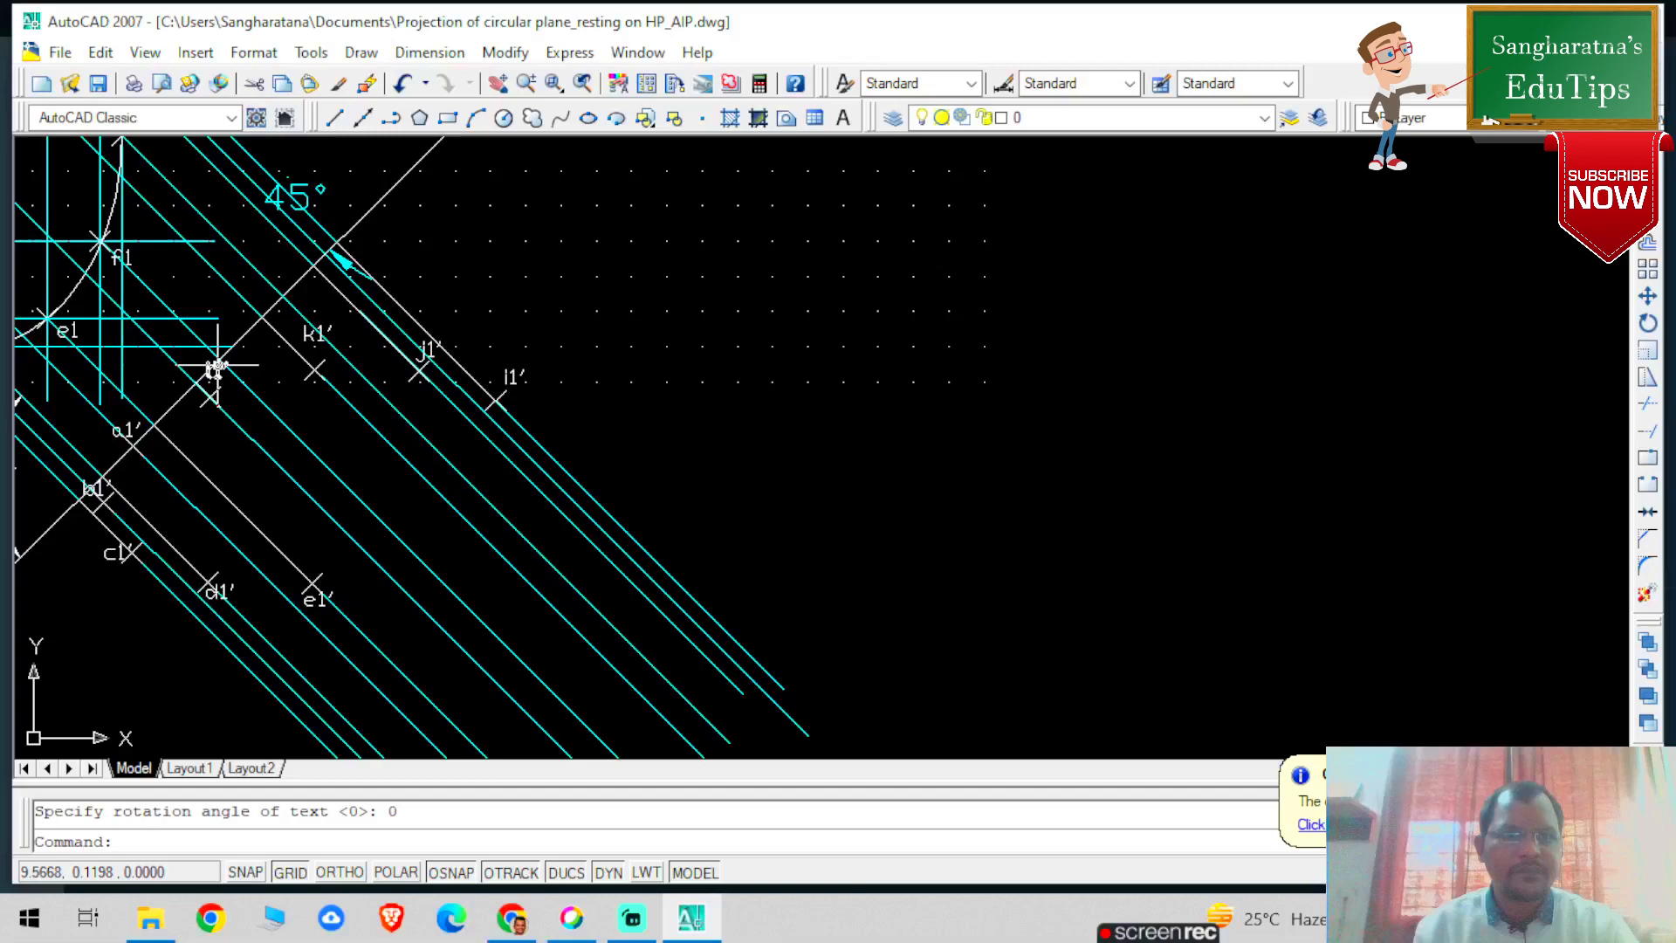
{"action": "left_click", "coordinate": [335, 117]}
{"action": "left_click", "coordinate": [220, 359]}
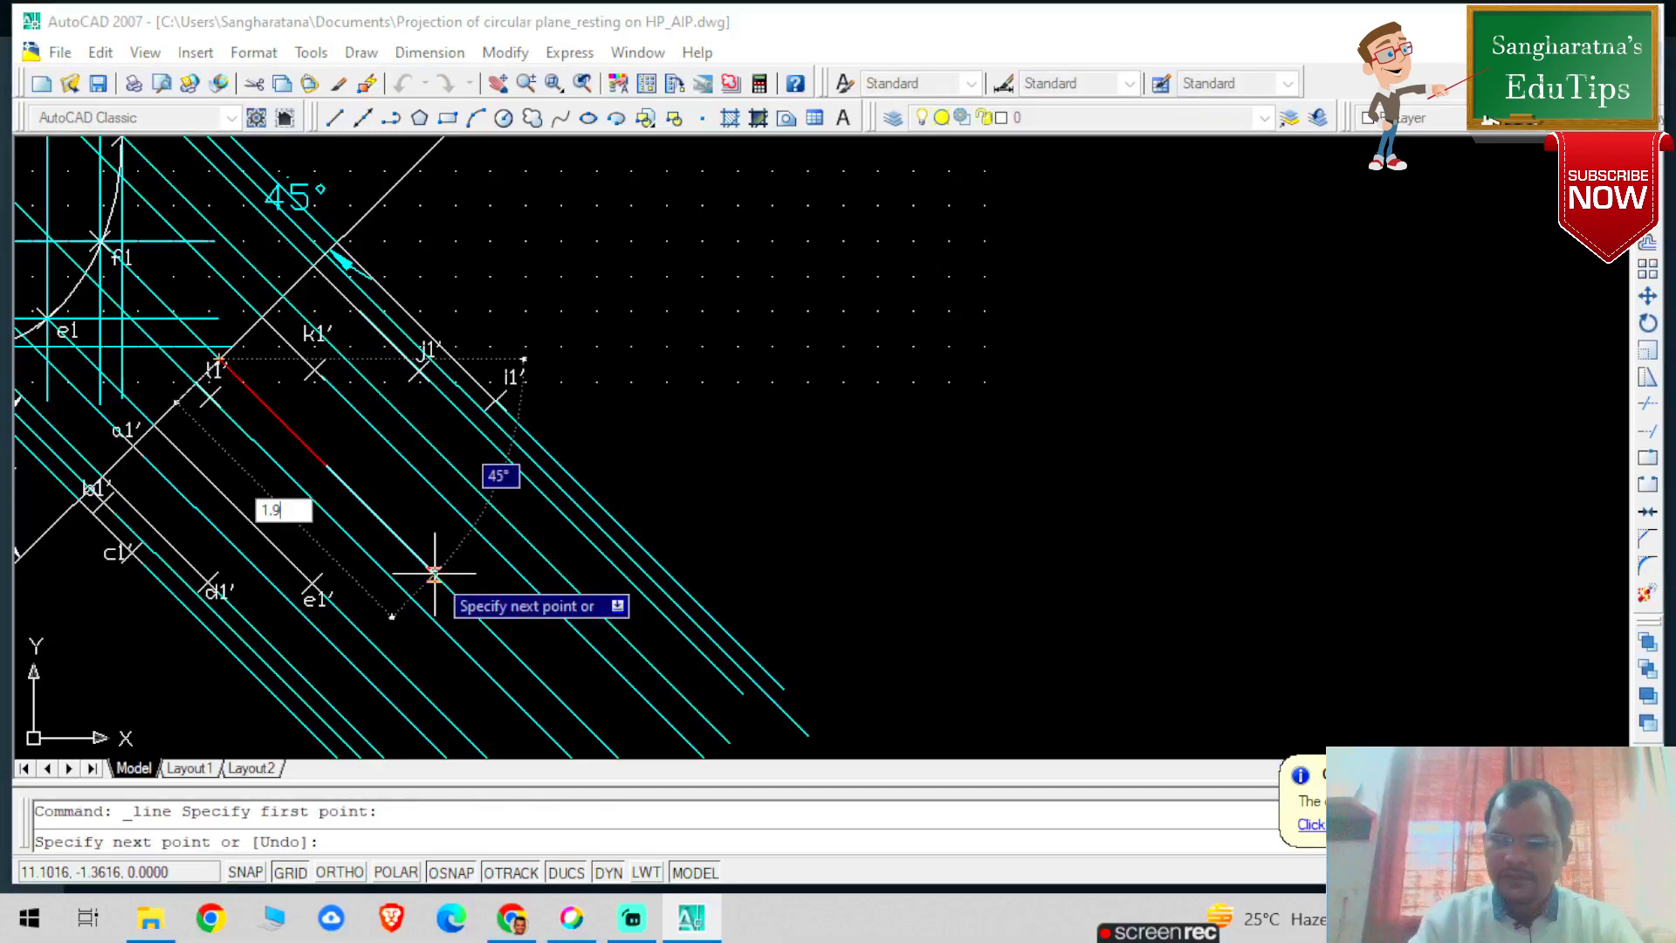
{"action": "type", "text": "1.9656"}
{"action": "key", "text": "Tab"}
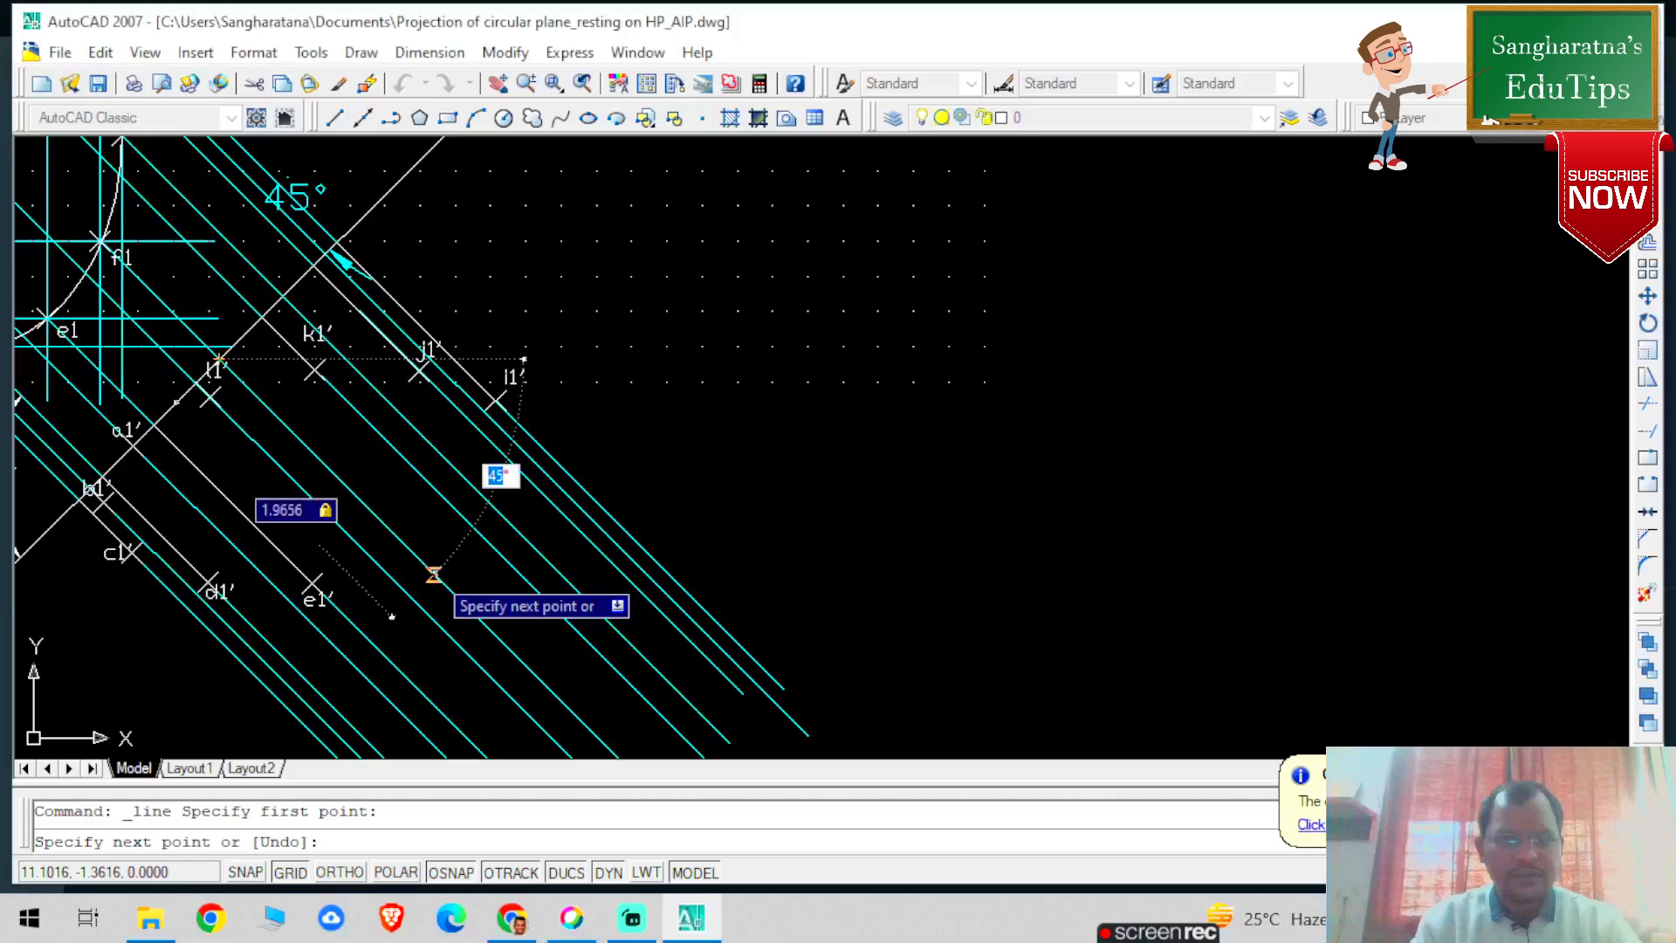
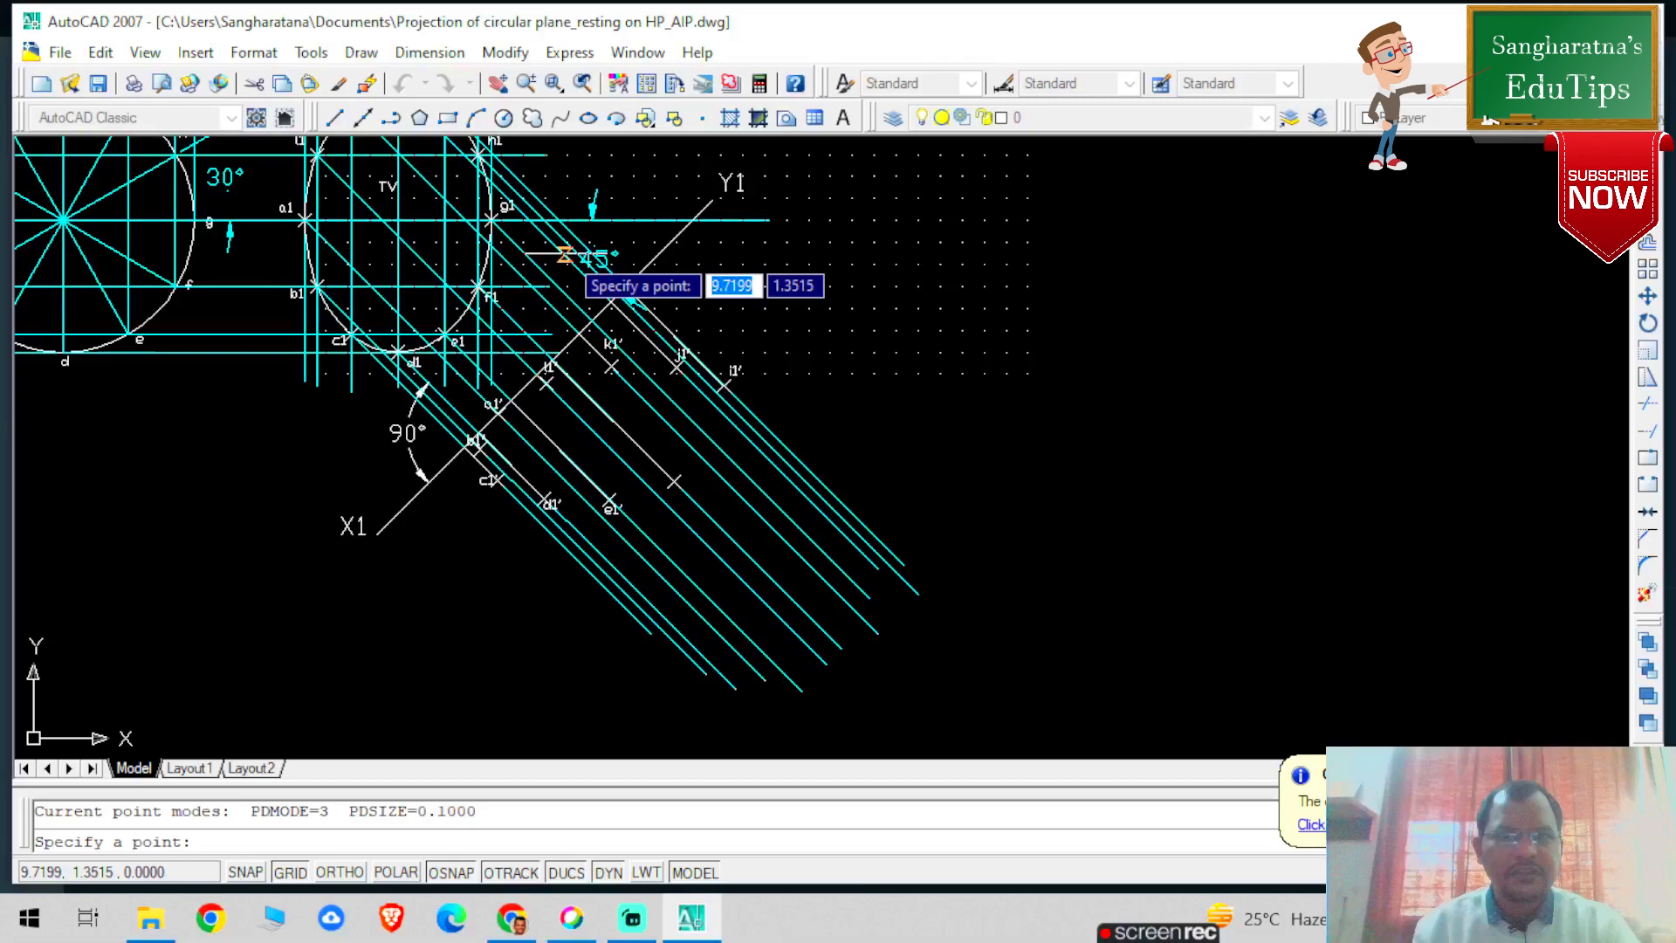
Draw a 1.9656 line at 45 degrees below horizontal from X1Y1 along h1's projector and mark its end with a point
{"action": "scroll", "coordinate": [566, 253], "scroll_direction": "down", "scroll_amount": 1}
{"action": "middle_click_drag", "start_coordinate": [565, 253], "coordinate": [971, 536]}
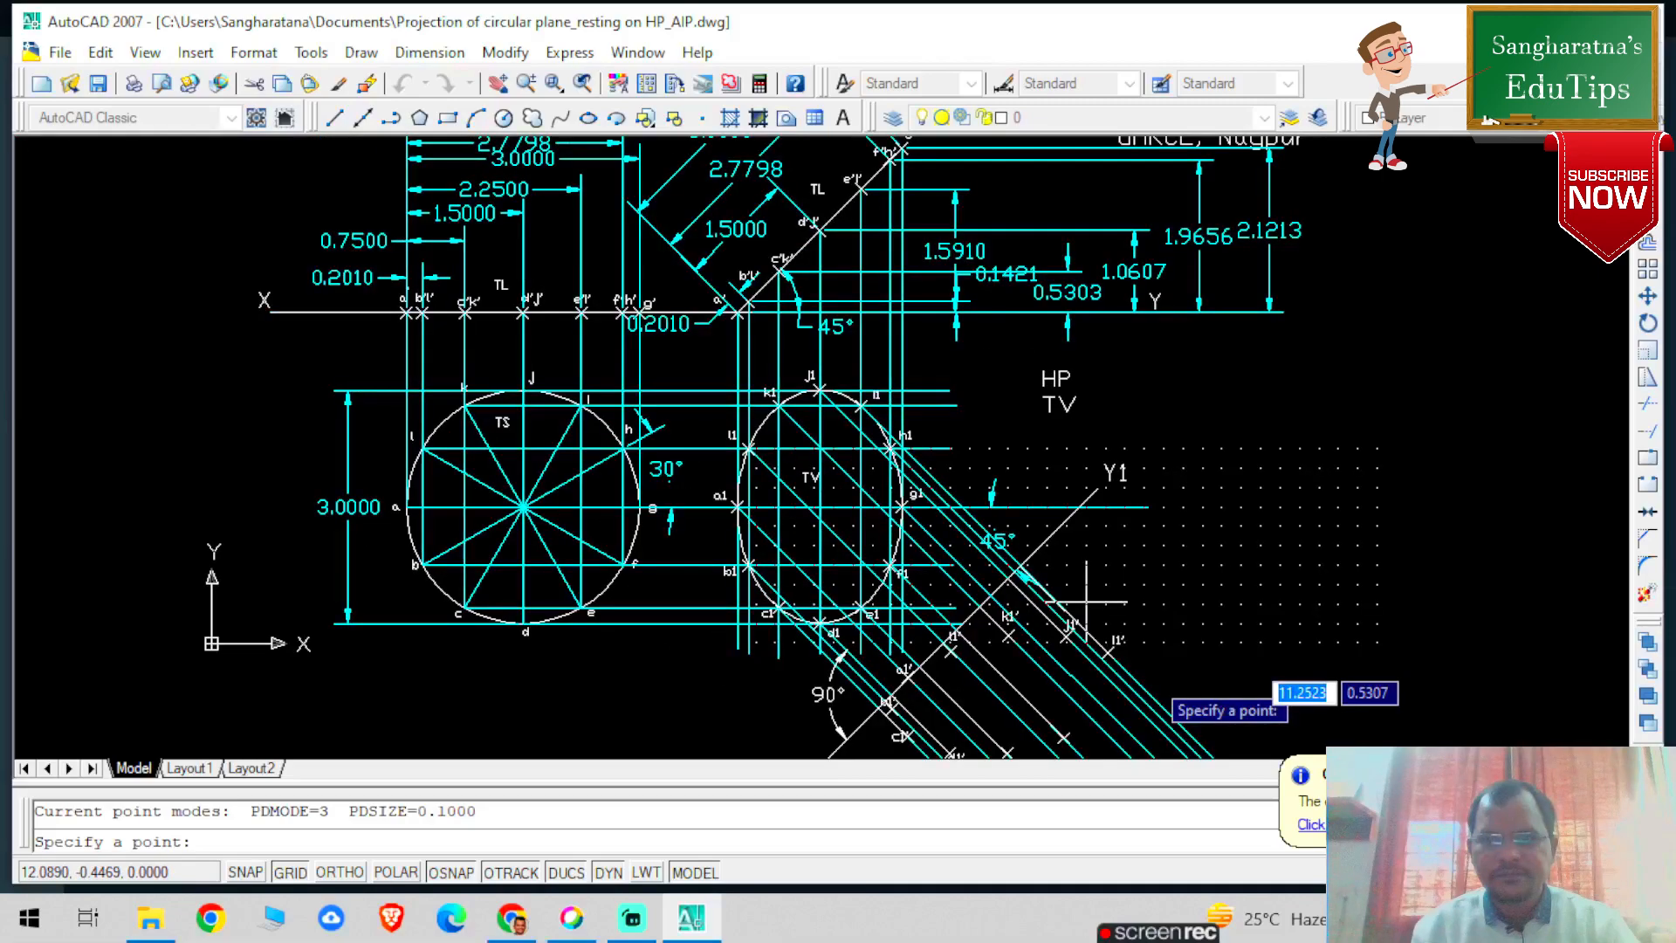
{"action": "scroll", "coordinate": [1430, 723], "scroll_direction": "down", "scroll_amount": 2}
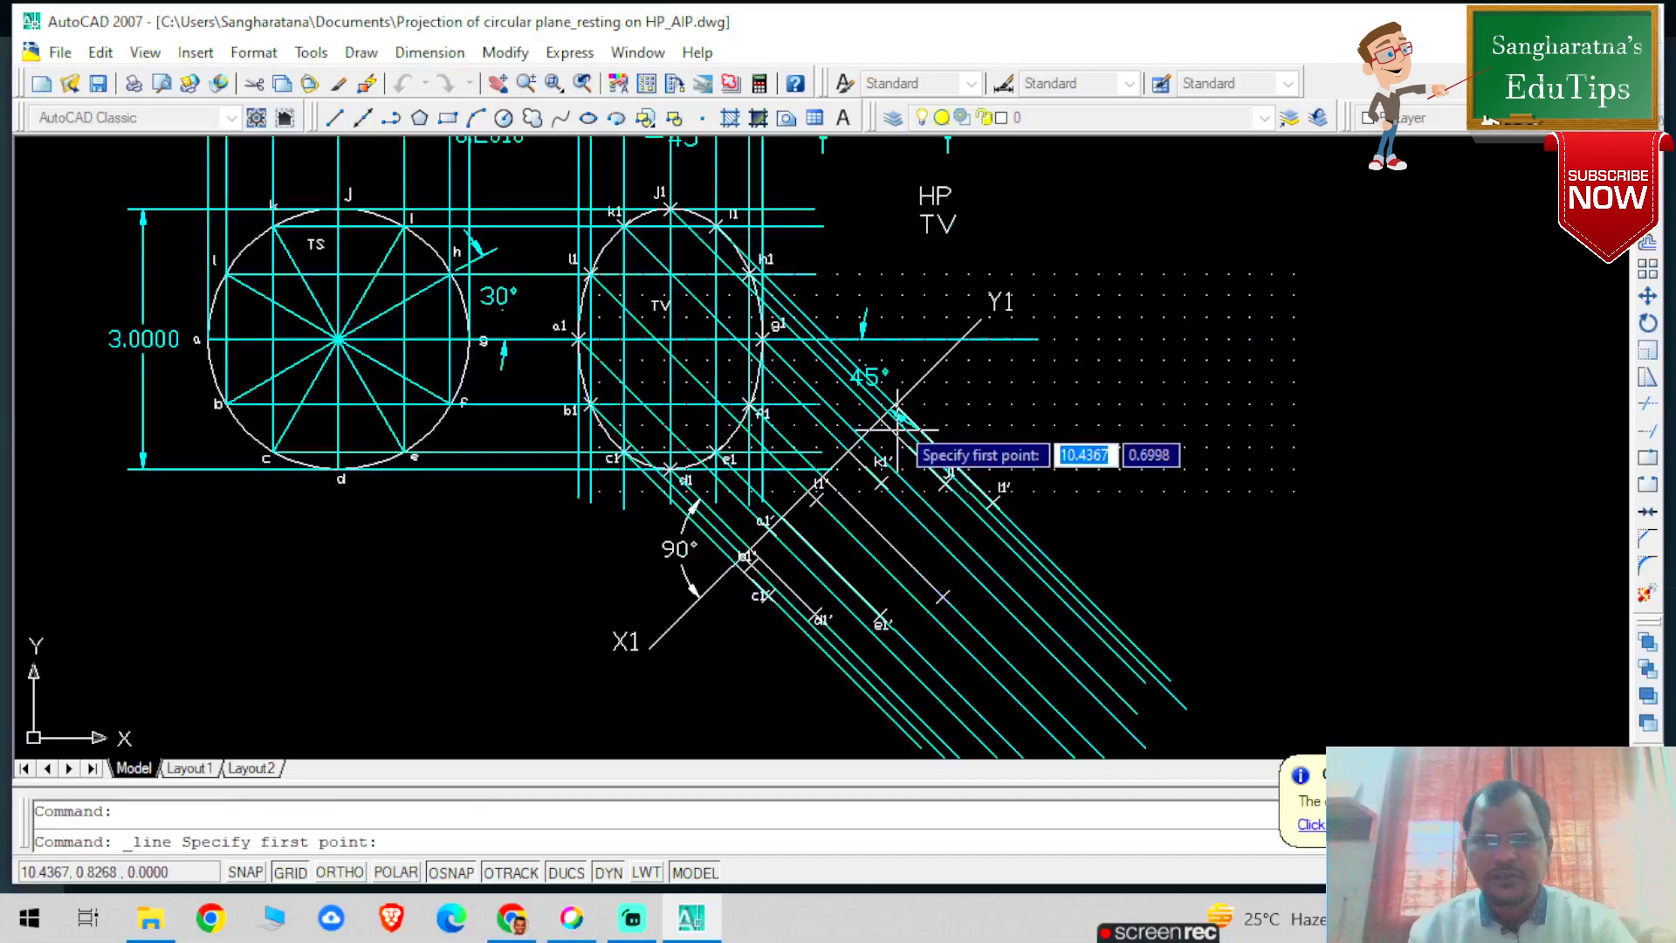
{"action": "left_click", "coordinate": [890, 409]}
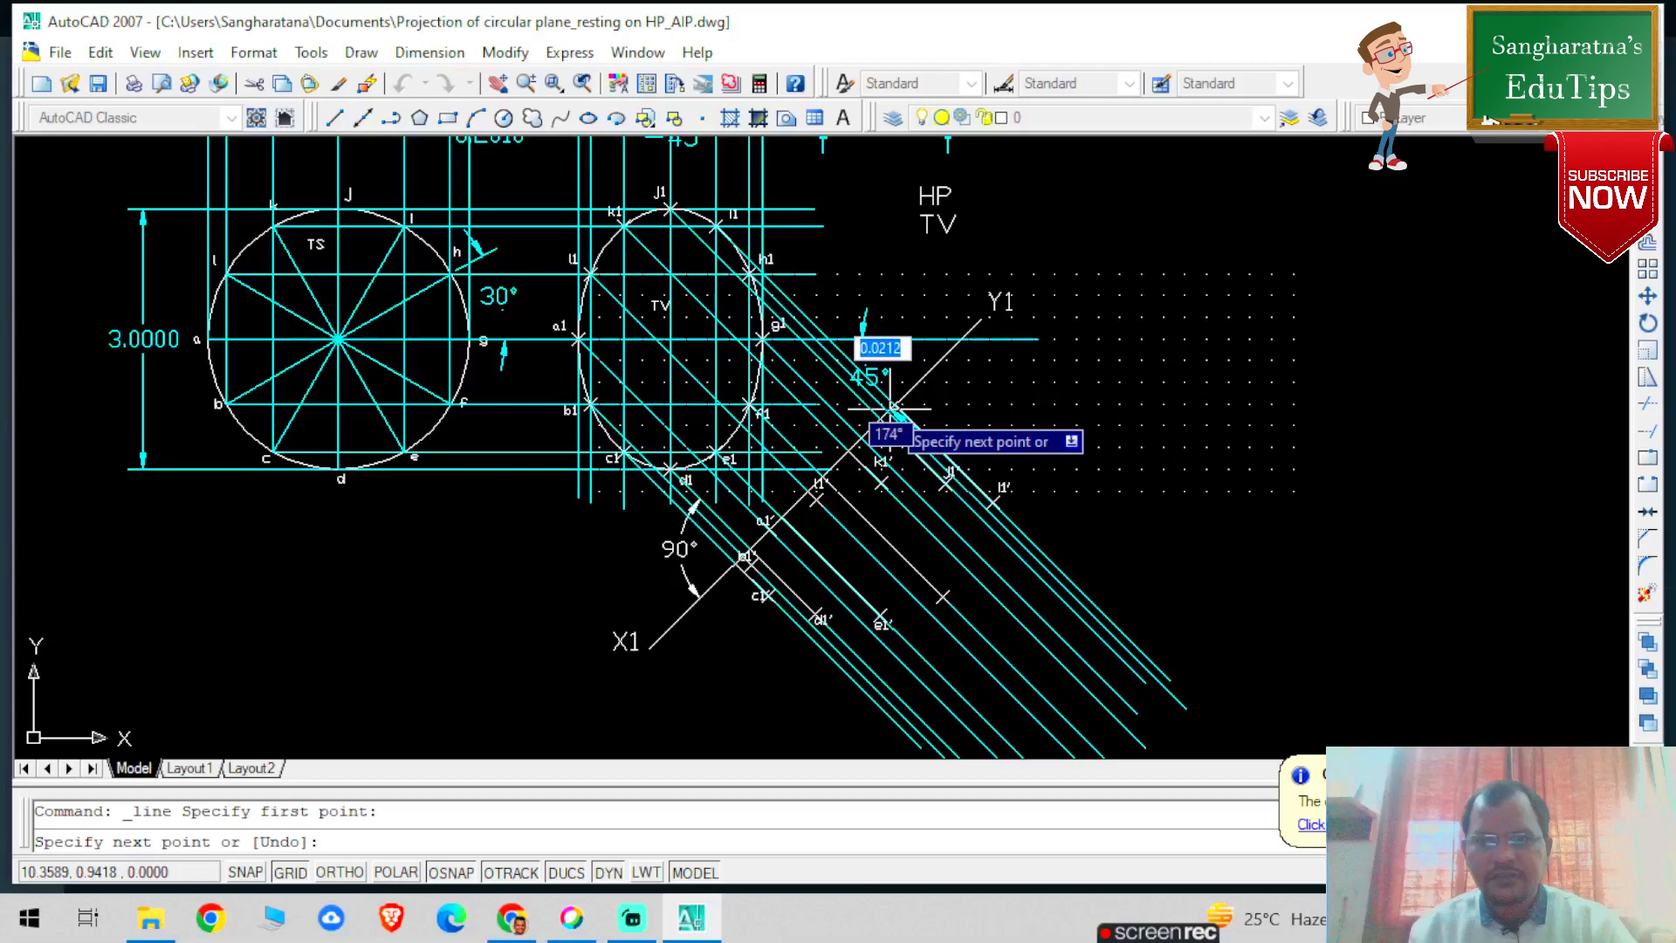
{"action": "scroll", "coordinate": [908, 709], "scroll_direction": "up", "scroll_amount": 1}
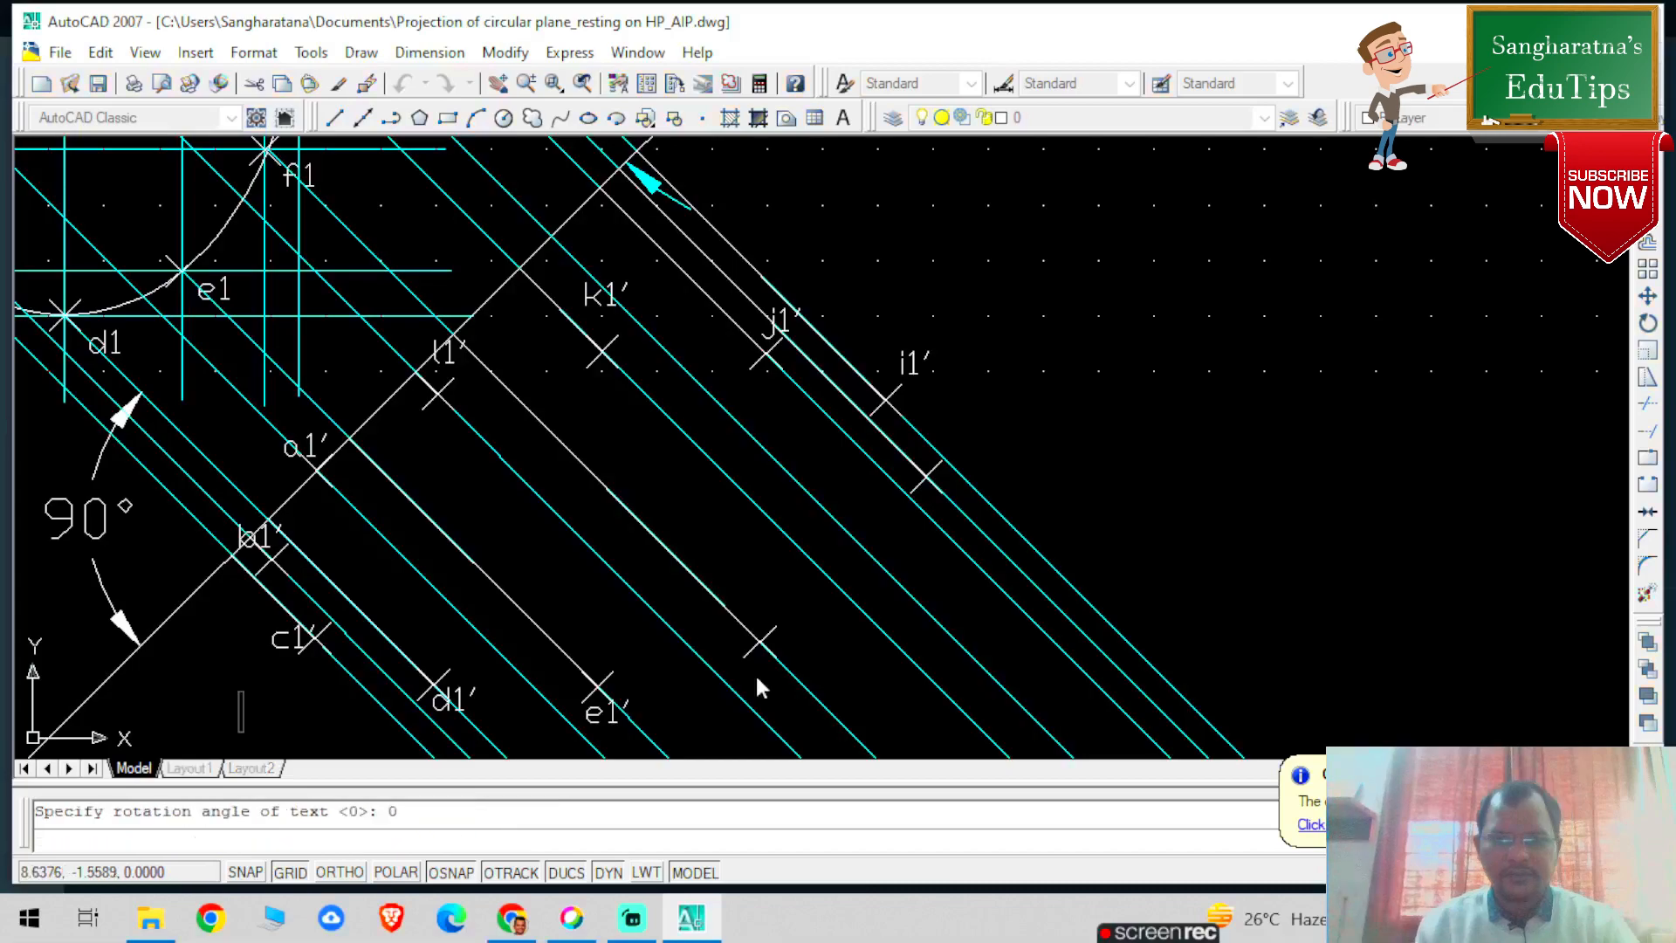
Label the auxiliary-view points f1' and h1' with text at 0 rotation beside their marks
{"action": "left_click", "coordinate": [757, 679]}
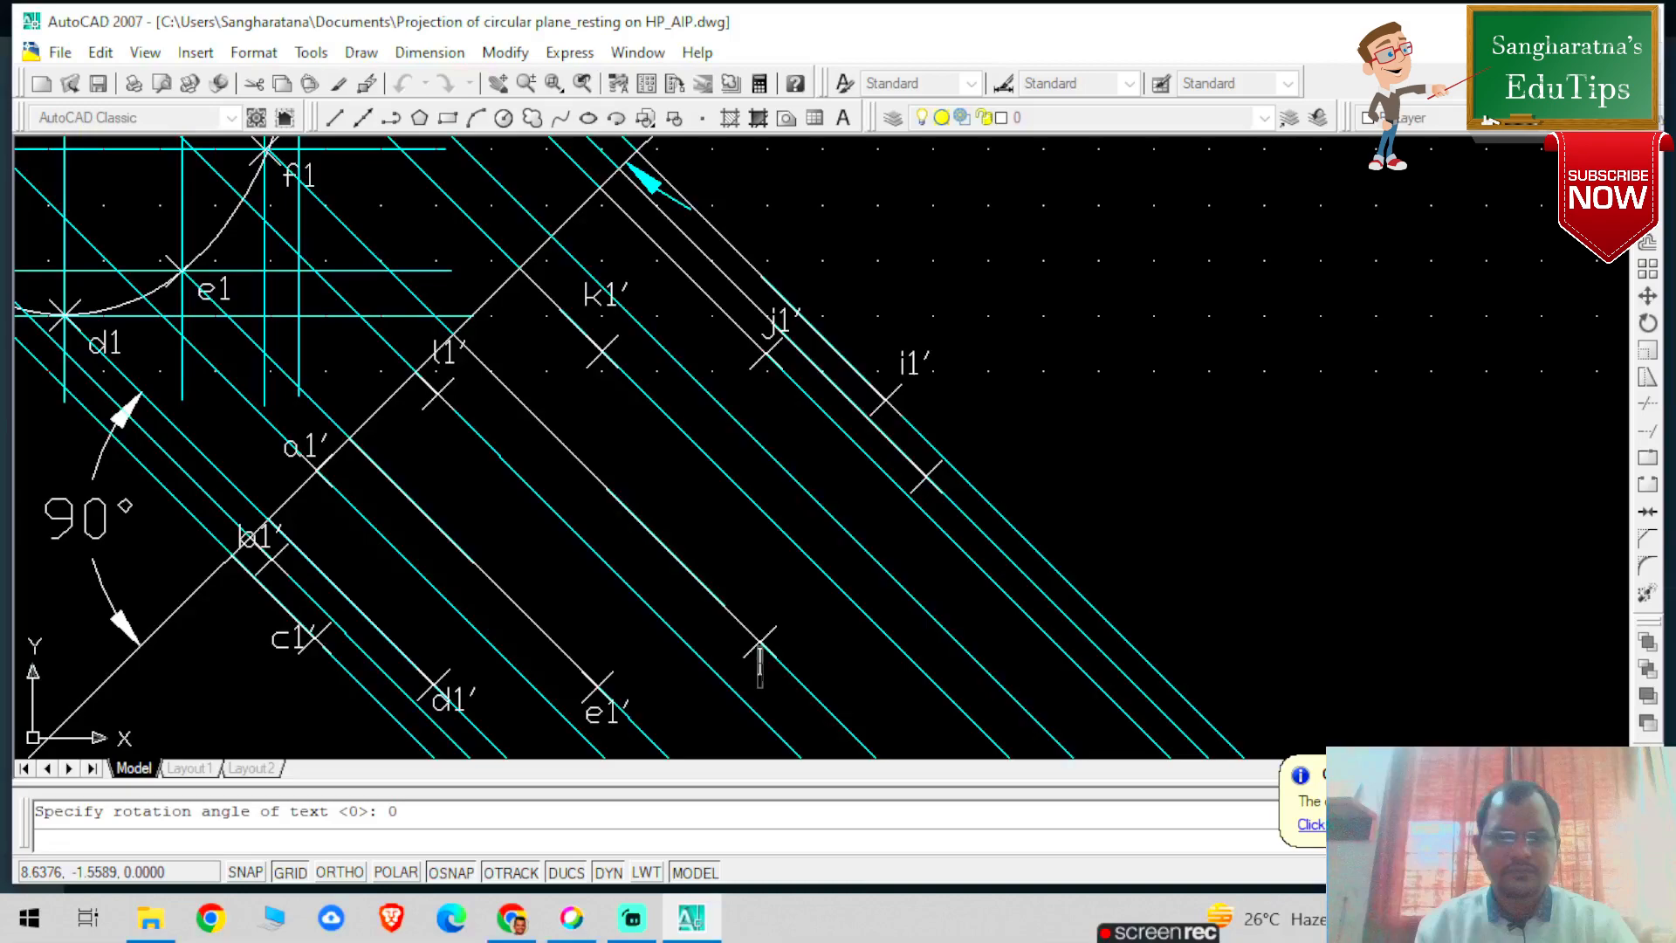
{"action": "type", "text": "f1'"}
{"action": "key", "text": "Return"}
{"action": "key", "text": "Return"}
Draw a 2.1213 line at 45 degrees below horizontal from X1Y1 along g1's projector and mark its end with a point
{"action": "scroll", "coordinate": [820, 502], "scroll_direction": "down", "scroll_amount": 3}
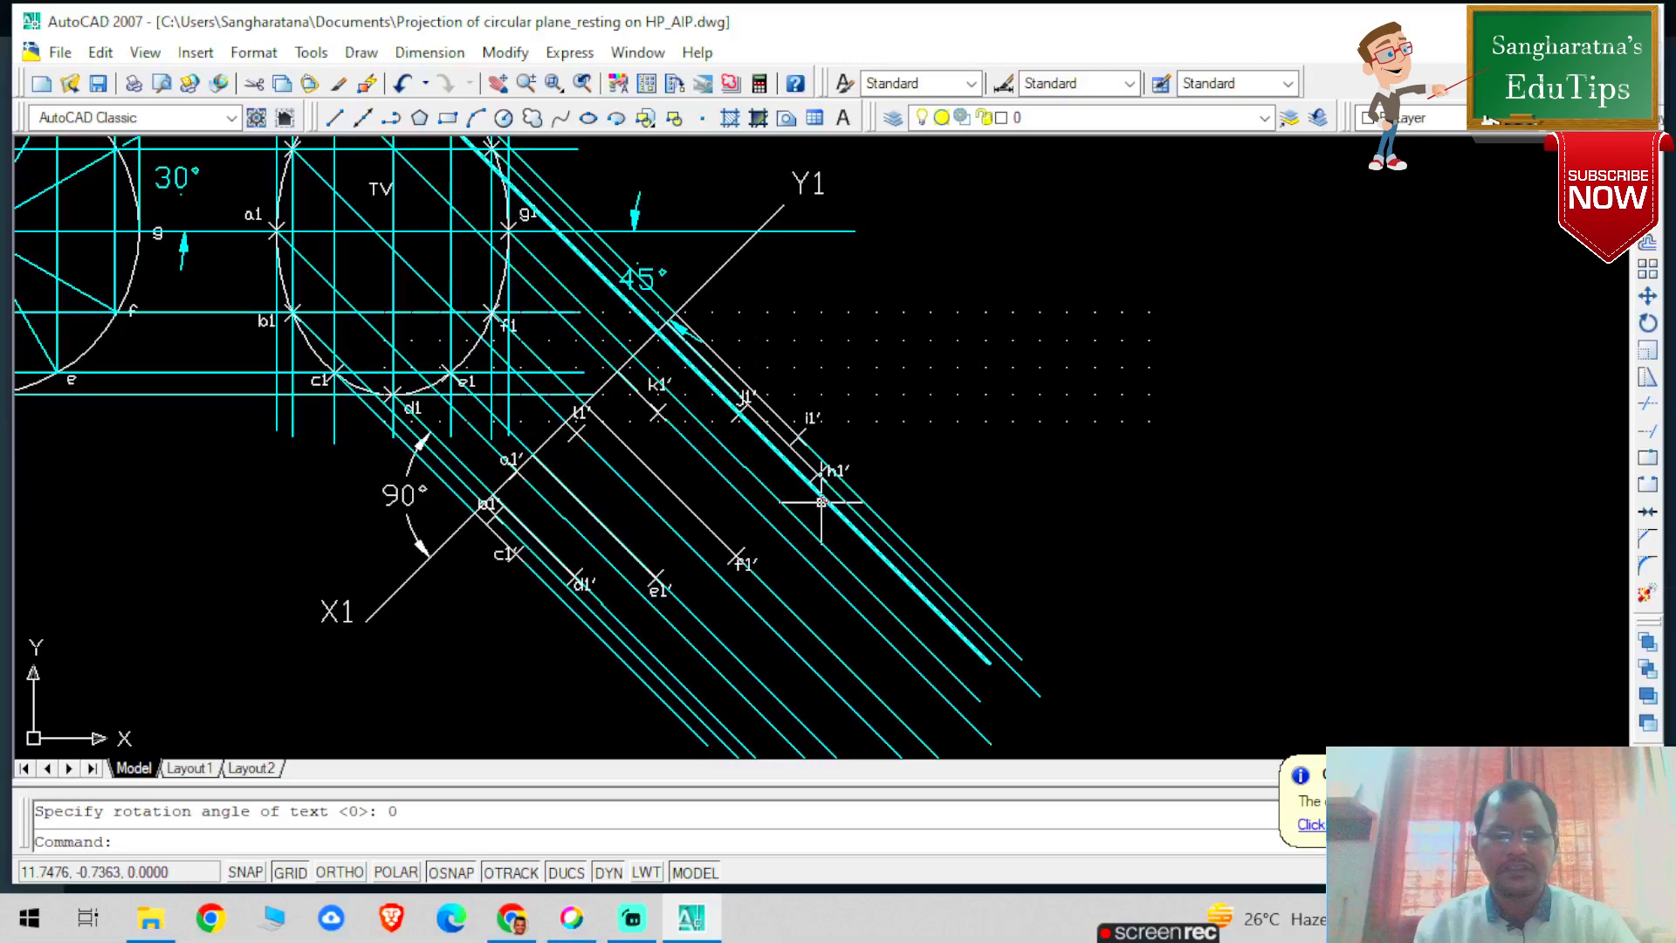
{"action": "scroll", "coordinate": [820, 502], "scroll_direction": "up", "scroll_amount": 3}
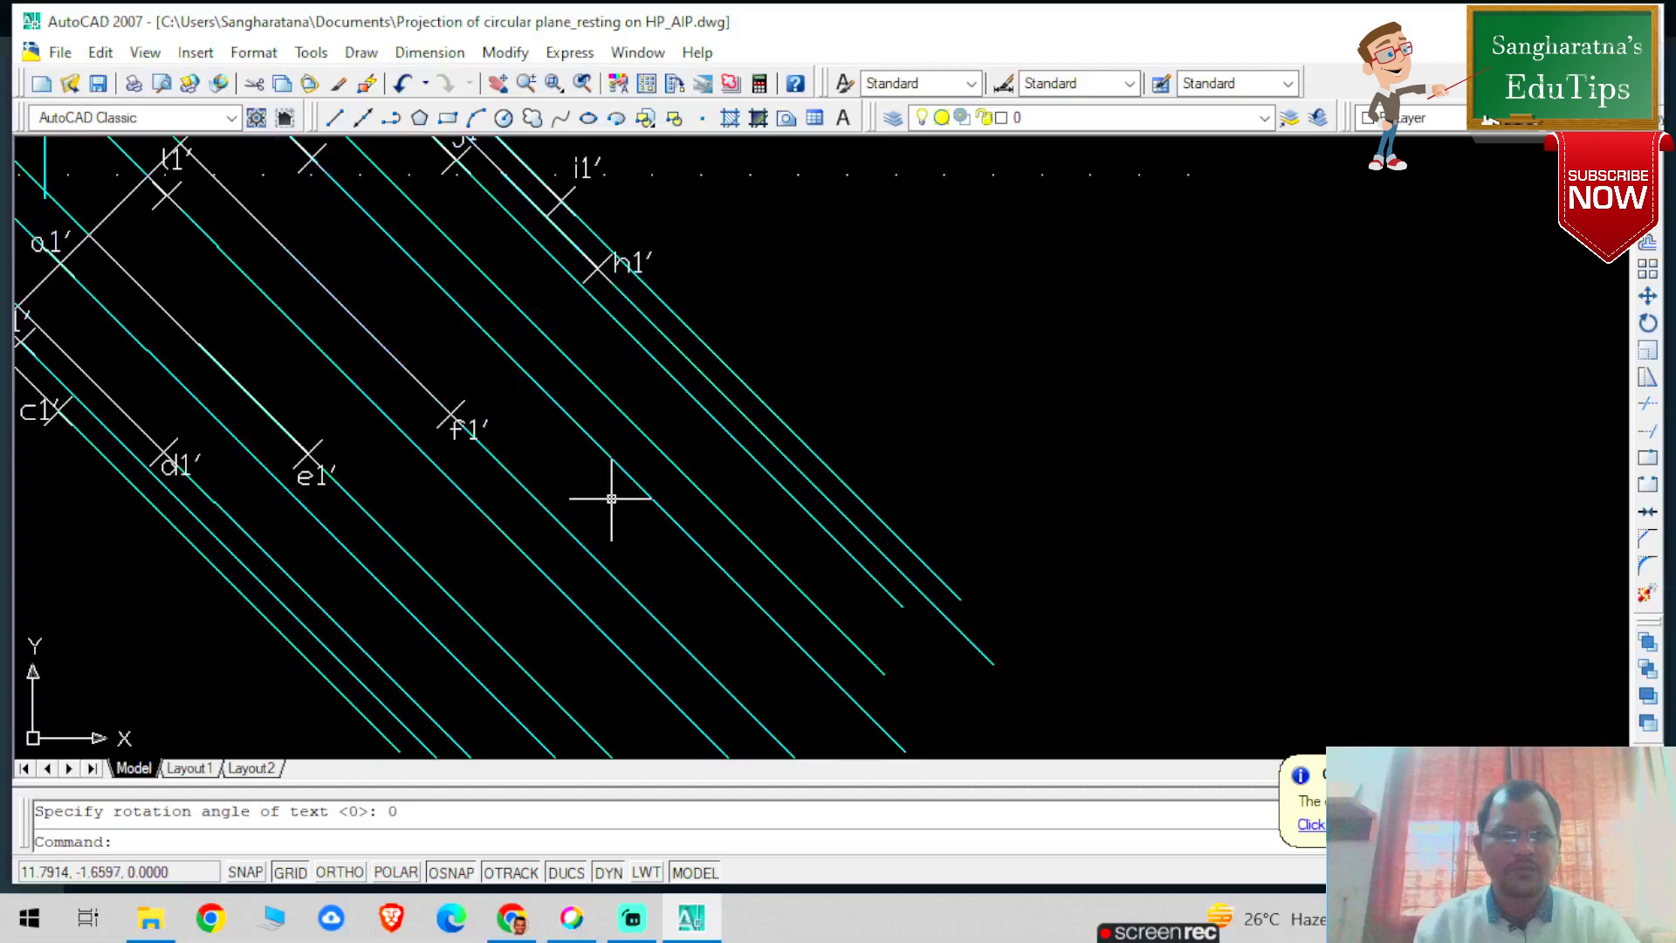
{"action": "scroll", "coordinate": [611, 498], "scroll_direction": "down", "scroll_amount": 10}
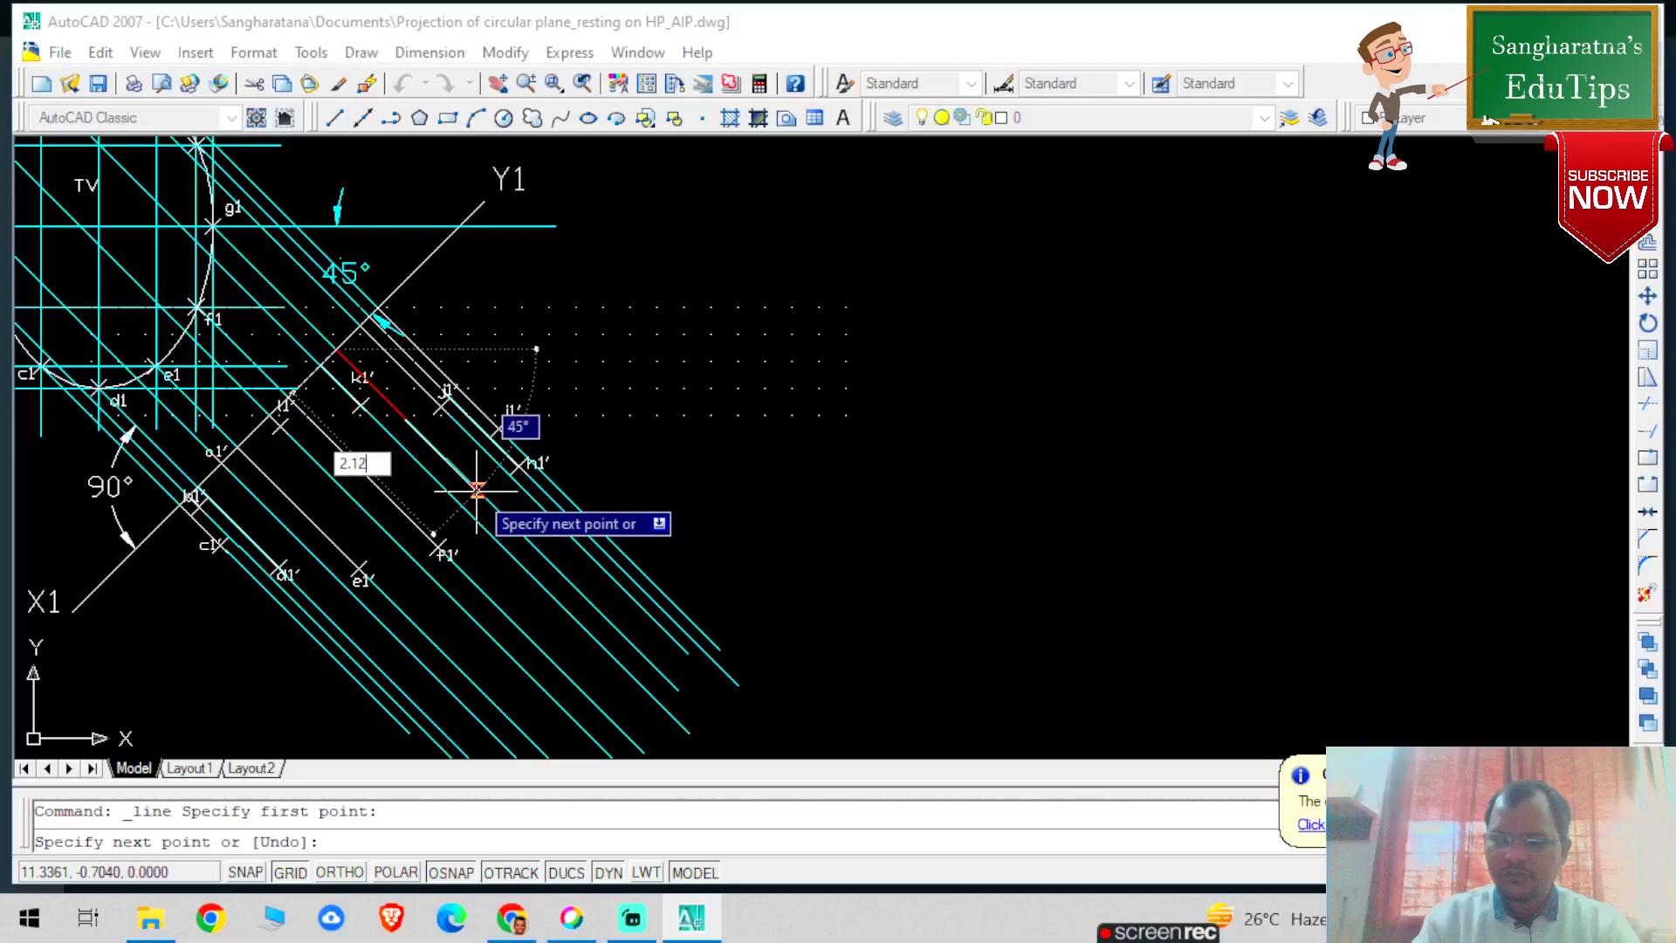
{"action": "key", "text": "Return"}
{"action": "key", "text": "Escape"}
Label the auxiliary-view point g1' with text at 0 rotation beside its mark
{"action": "type", "text": "dtex"}
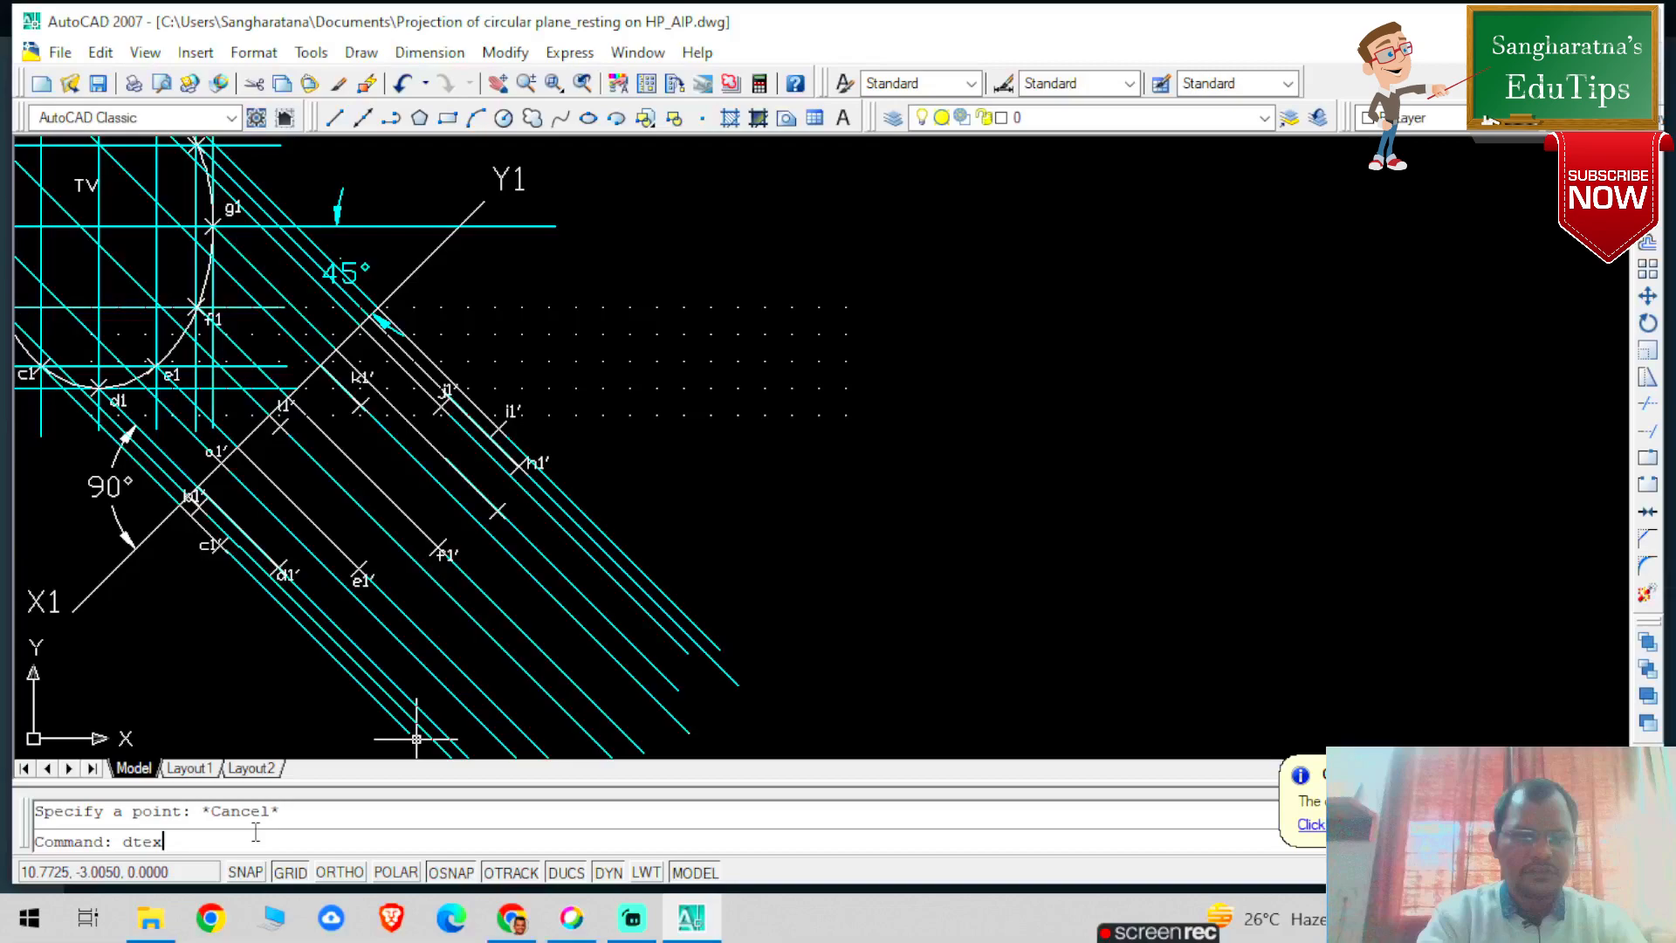
{"action": "type", "text": "t"}
{"action": "key", "text": "Return"}
{"action": "left_click", "coordinate": [511, 522]}
{"action": "key", "text": "Return"}
{"action": "key", "text": "Return"}
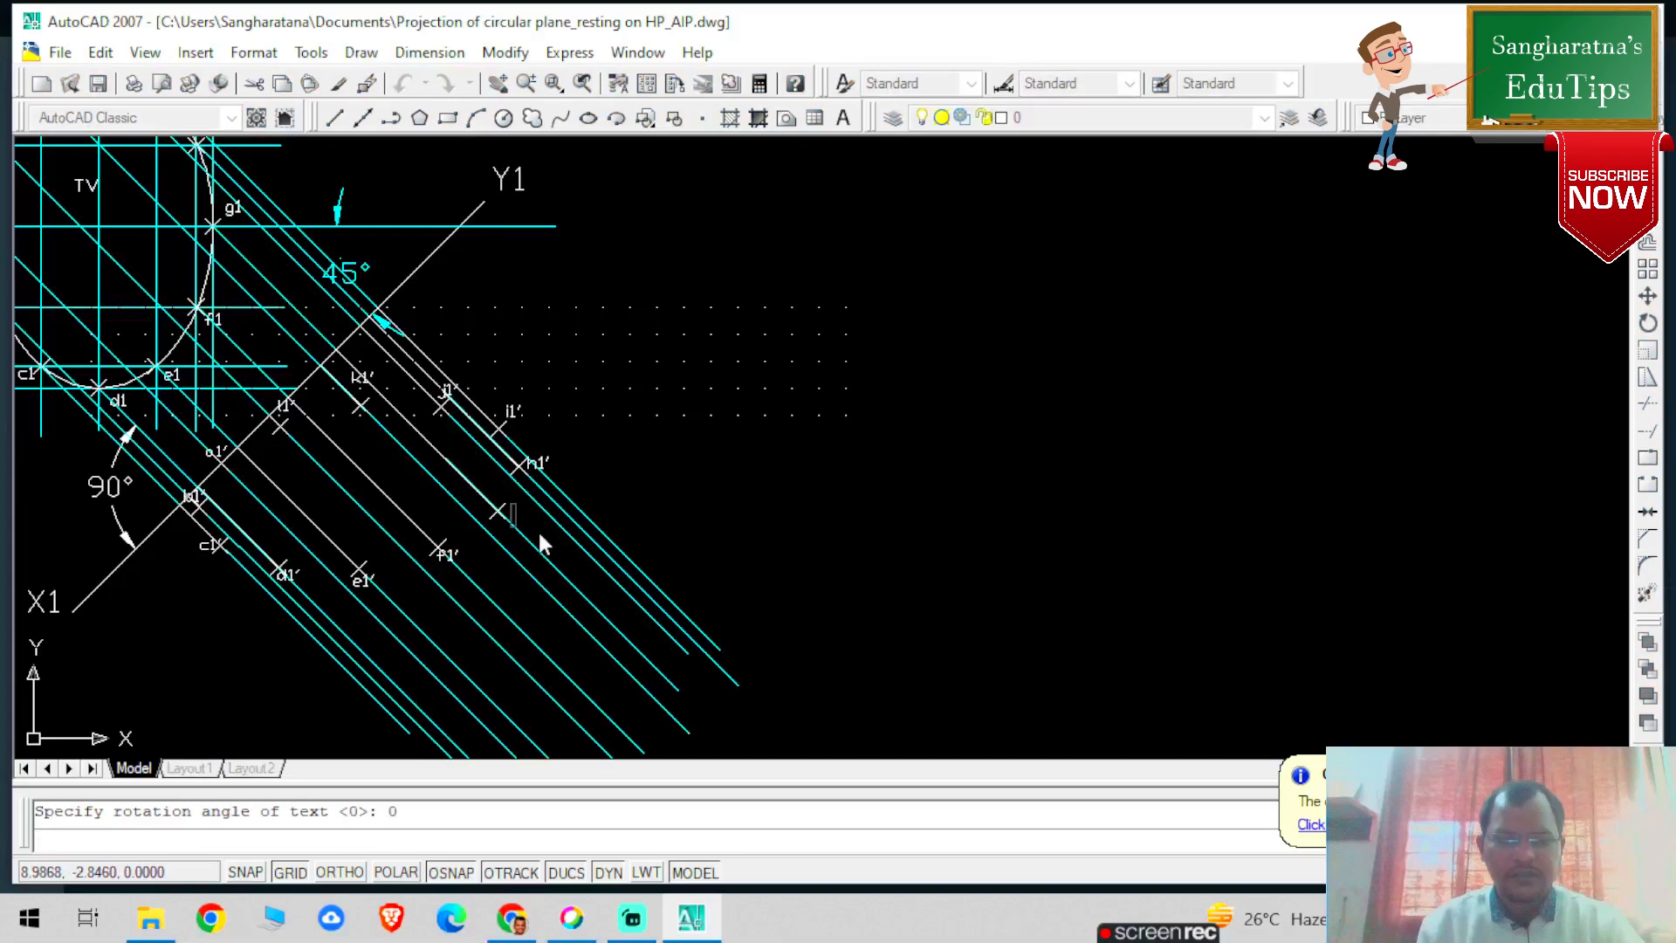
{"action": "type", "text": "g1'"}
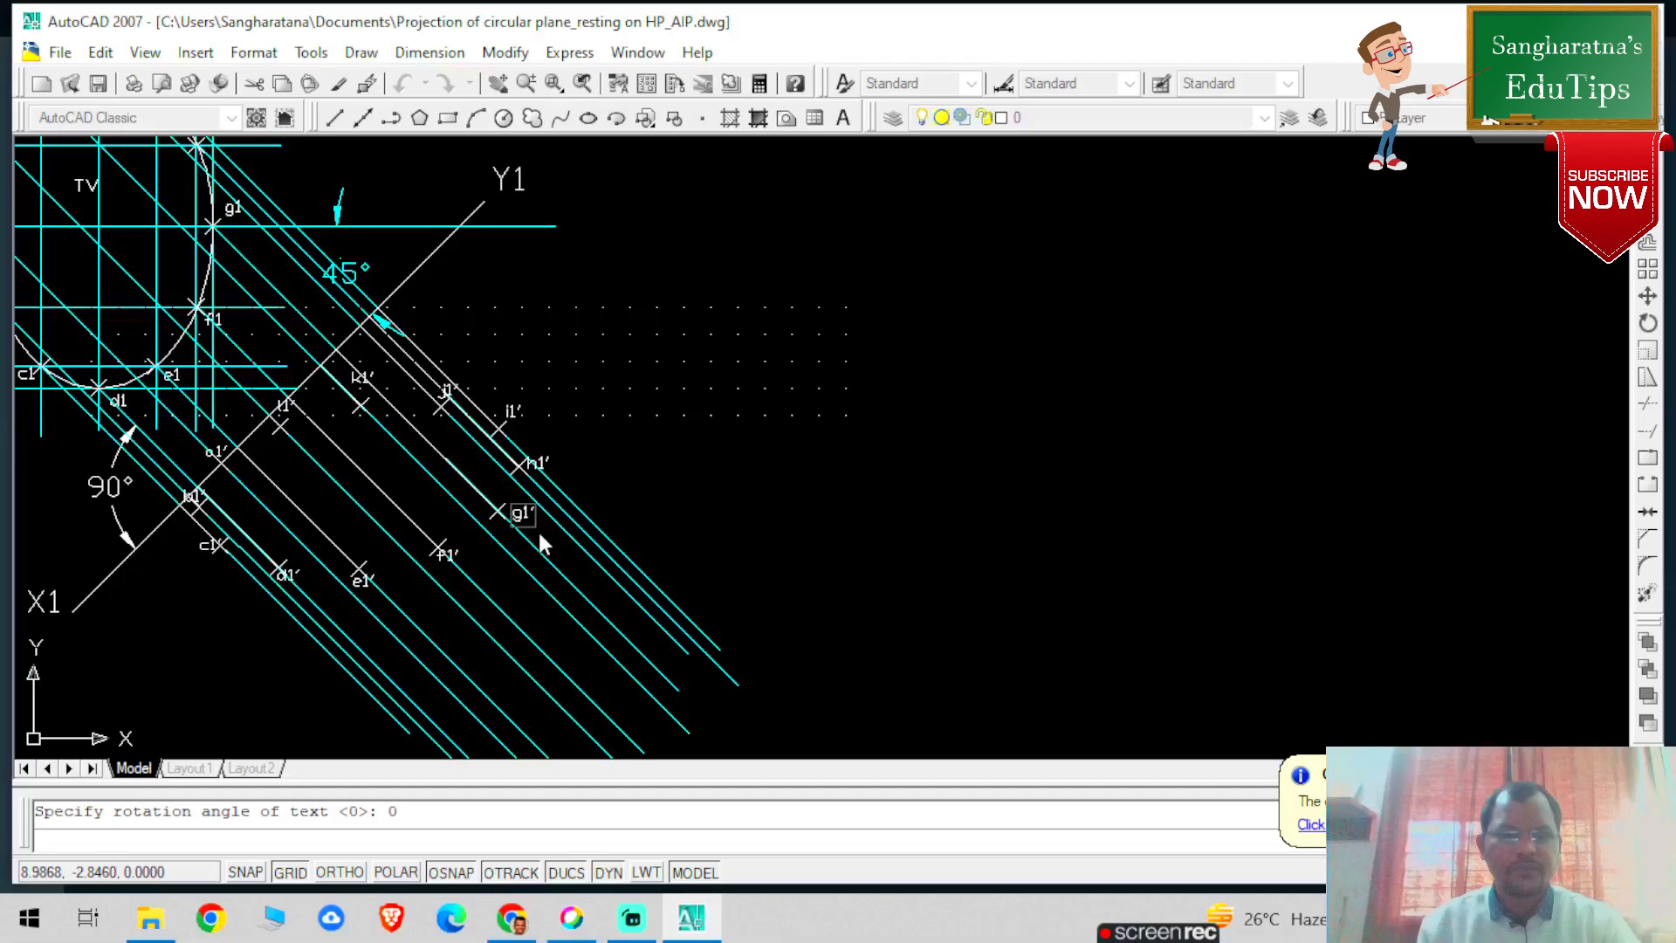
Undo the last arc and draw a three-point arc through the auxiliary-view points a1', l1' and k1'
{"action": "key", "text": "ctrl+z"}
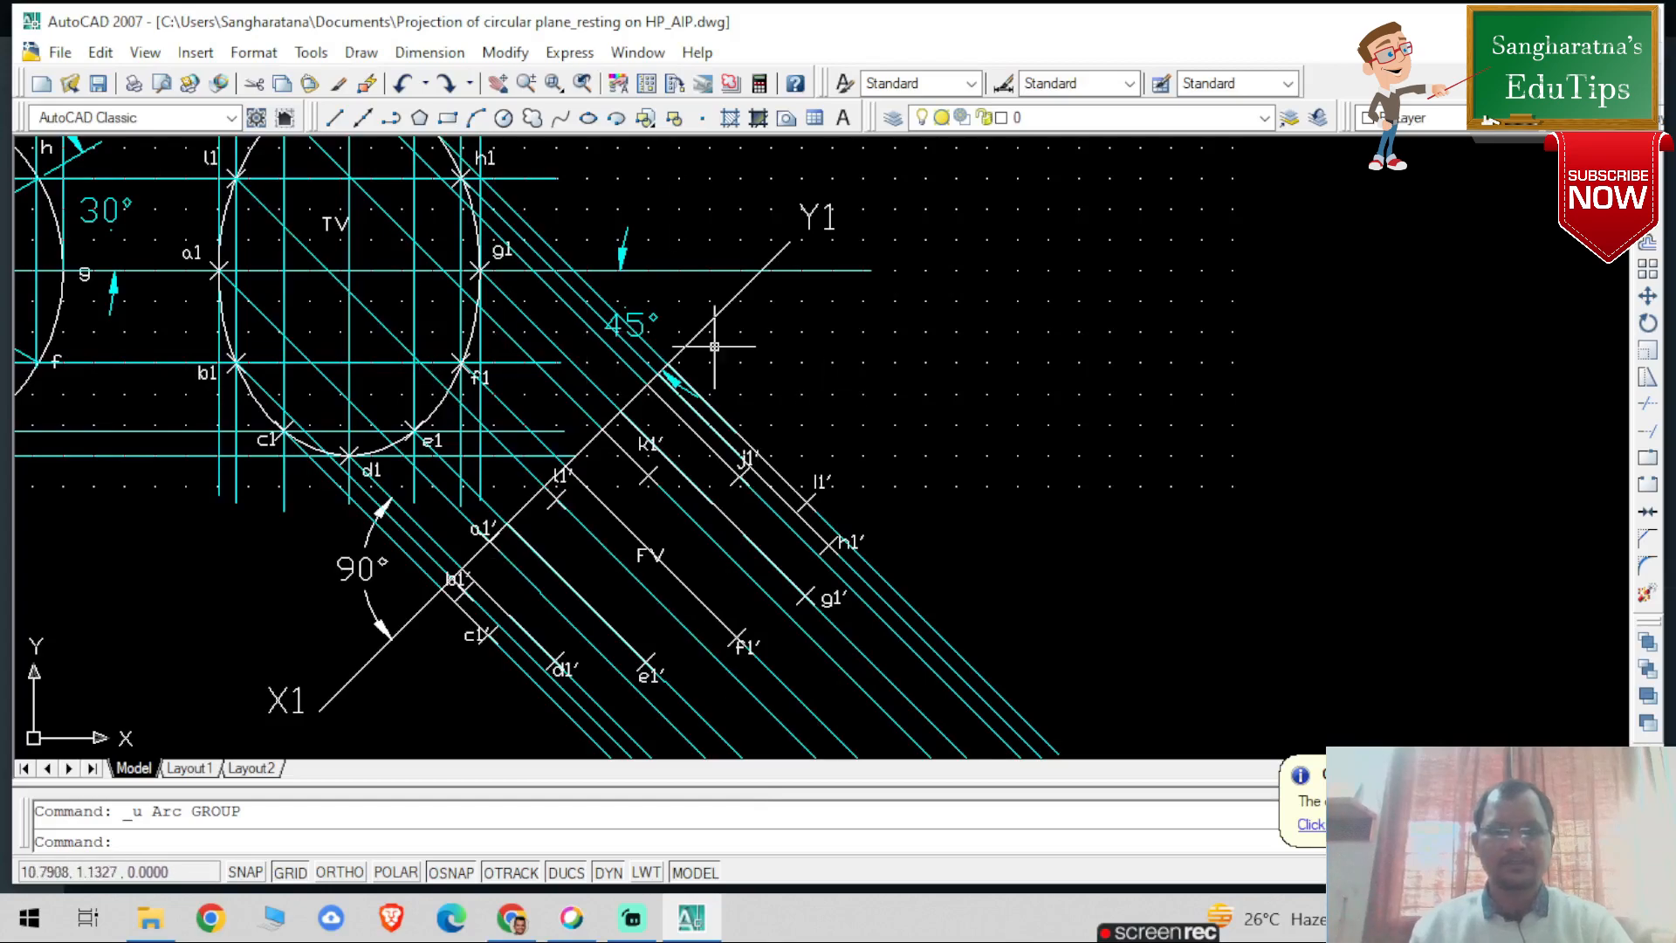
{"action": "left_click", "coordinate": [476, 122]}
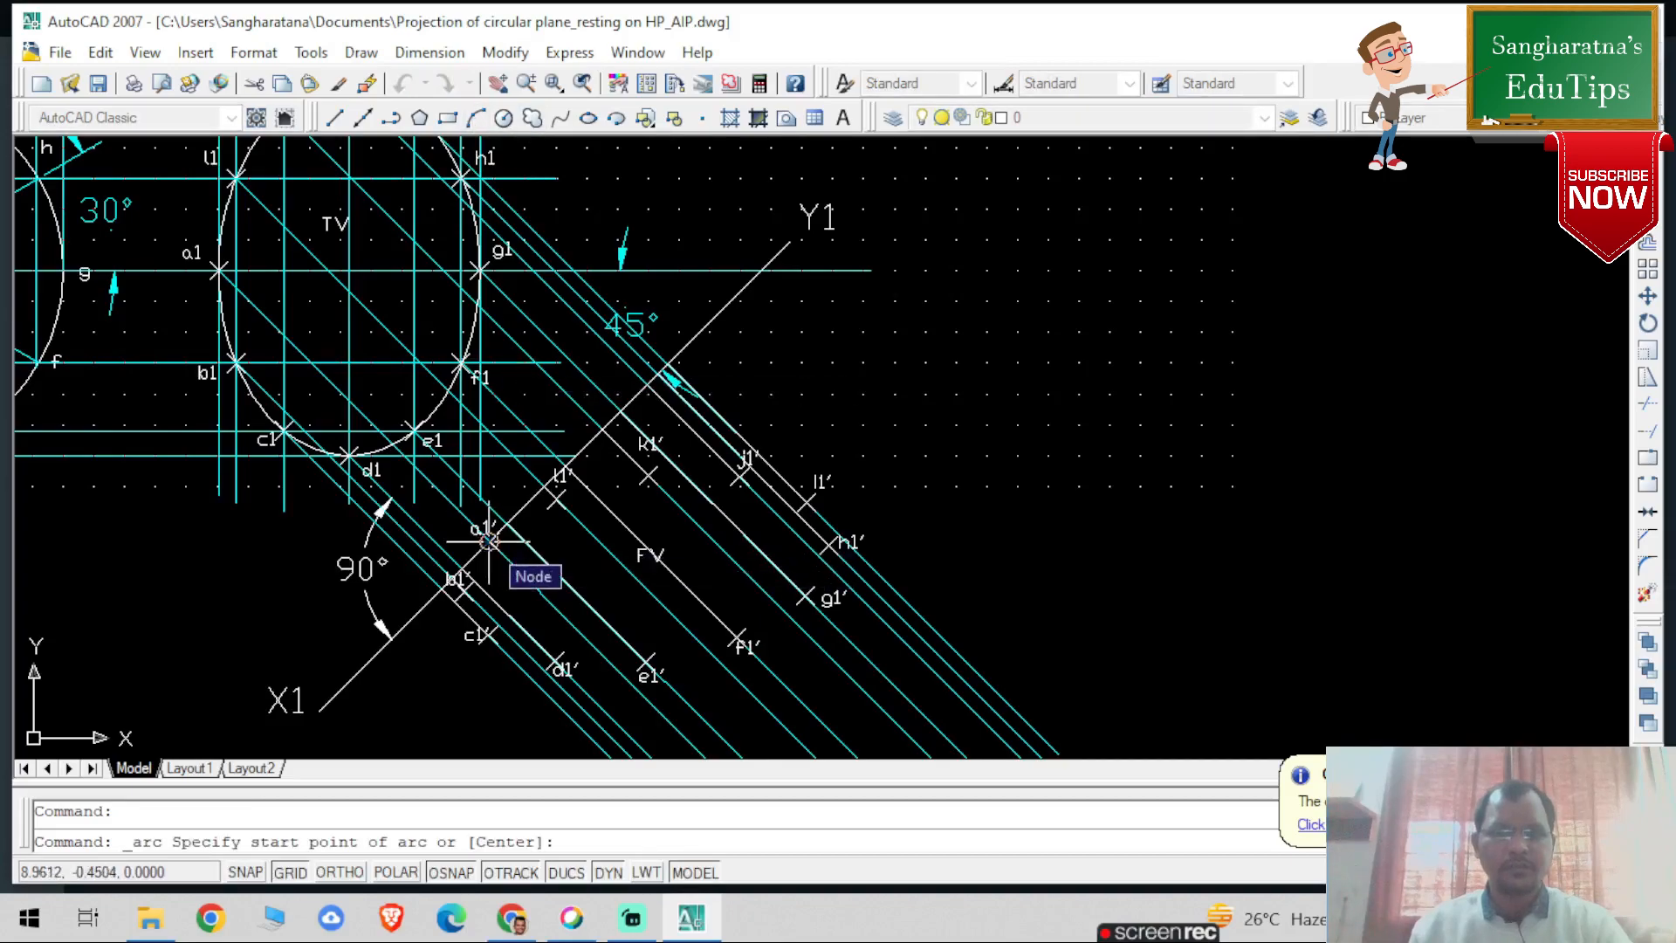
{"action": "left_click", "coordinate": [488, 542]}
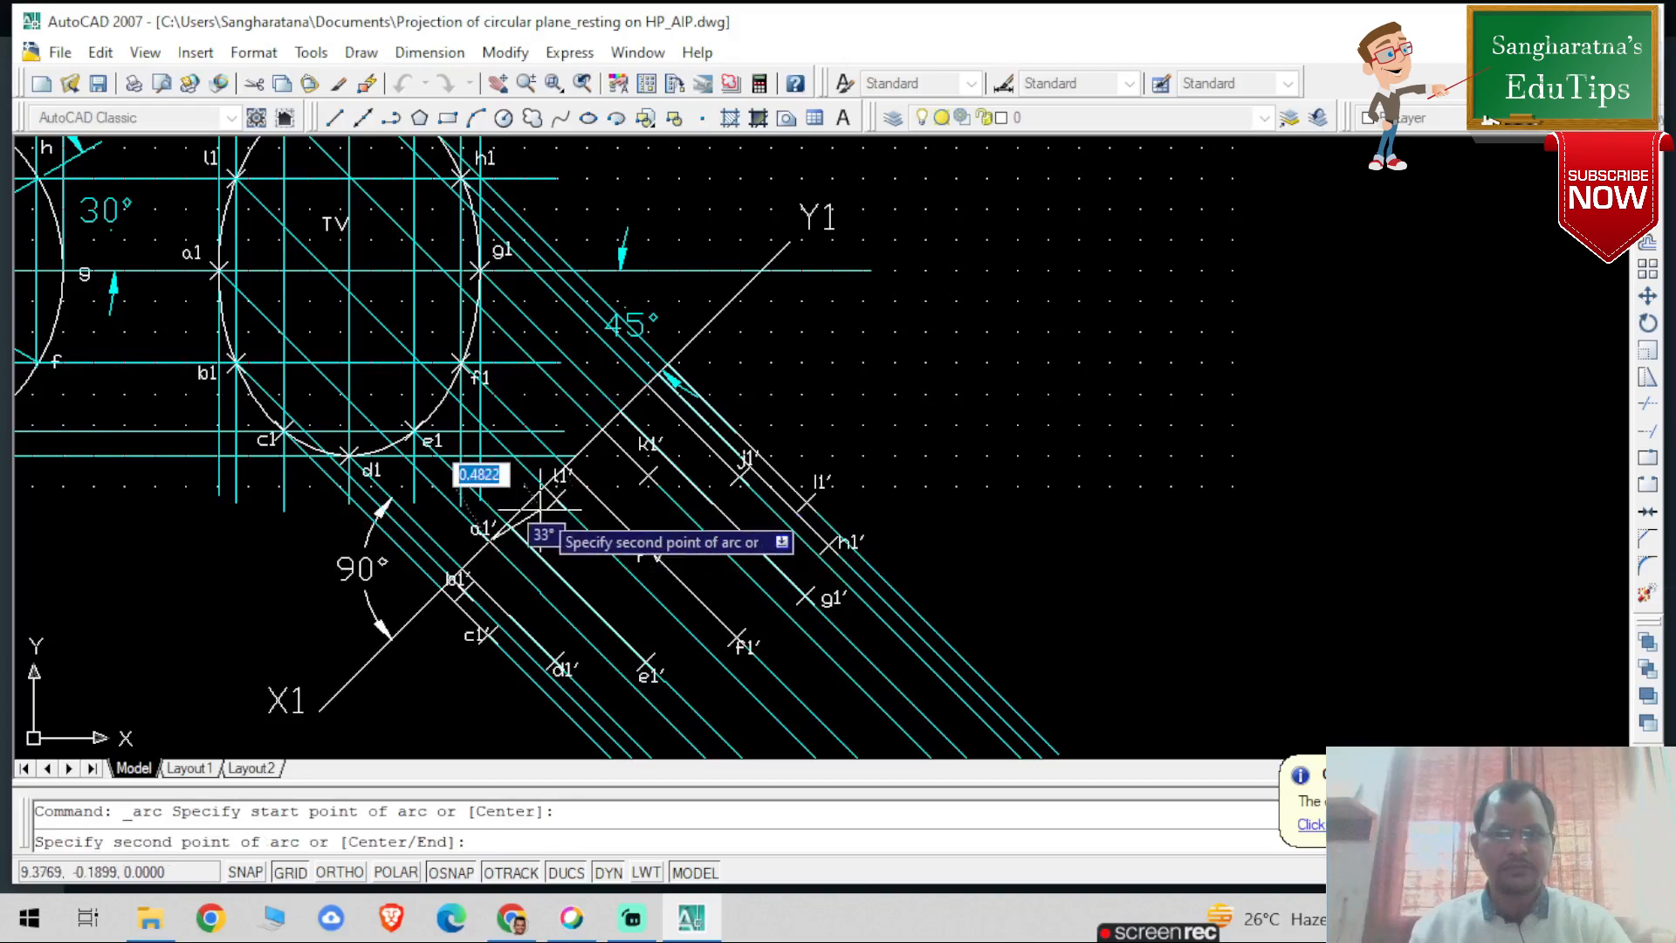
{"action": "left_click", "coordinate": [557, 497]}
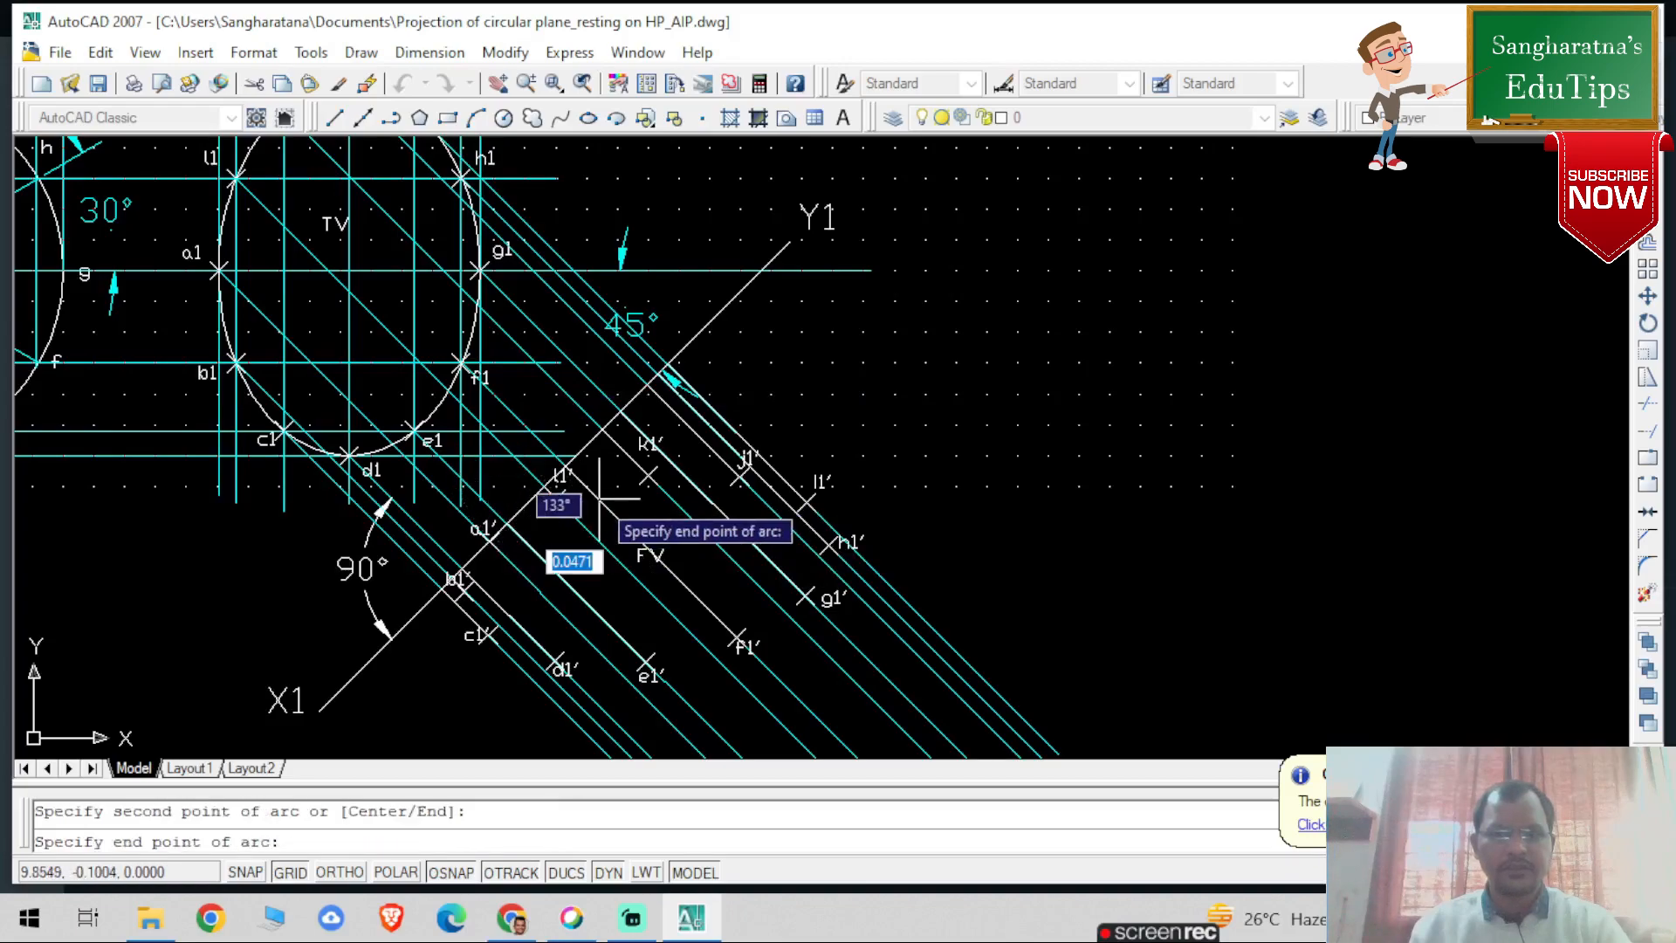
{"action": "left_click", "coordinate": [647, 476]}
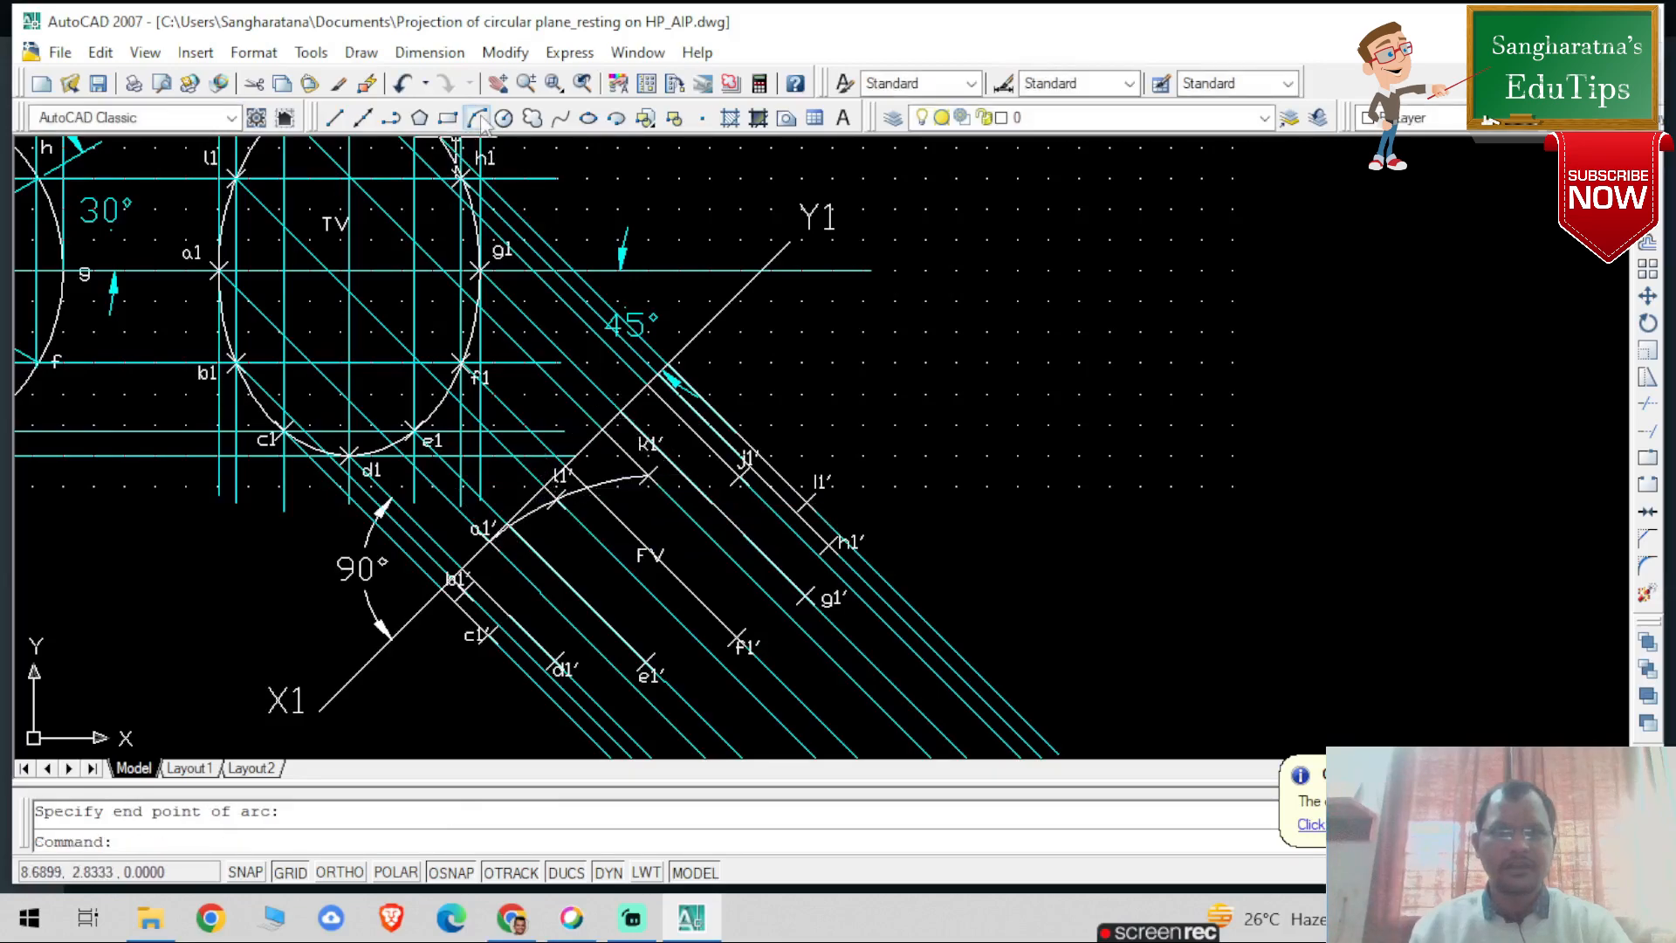
Draw three-point arcs through the auxiliary-view points k1', j1' and i1', and through i1', h1' and g1'
{"action": "left_click", "coordinate": [477, 119]}
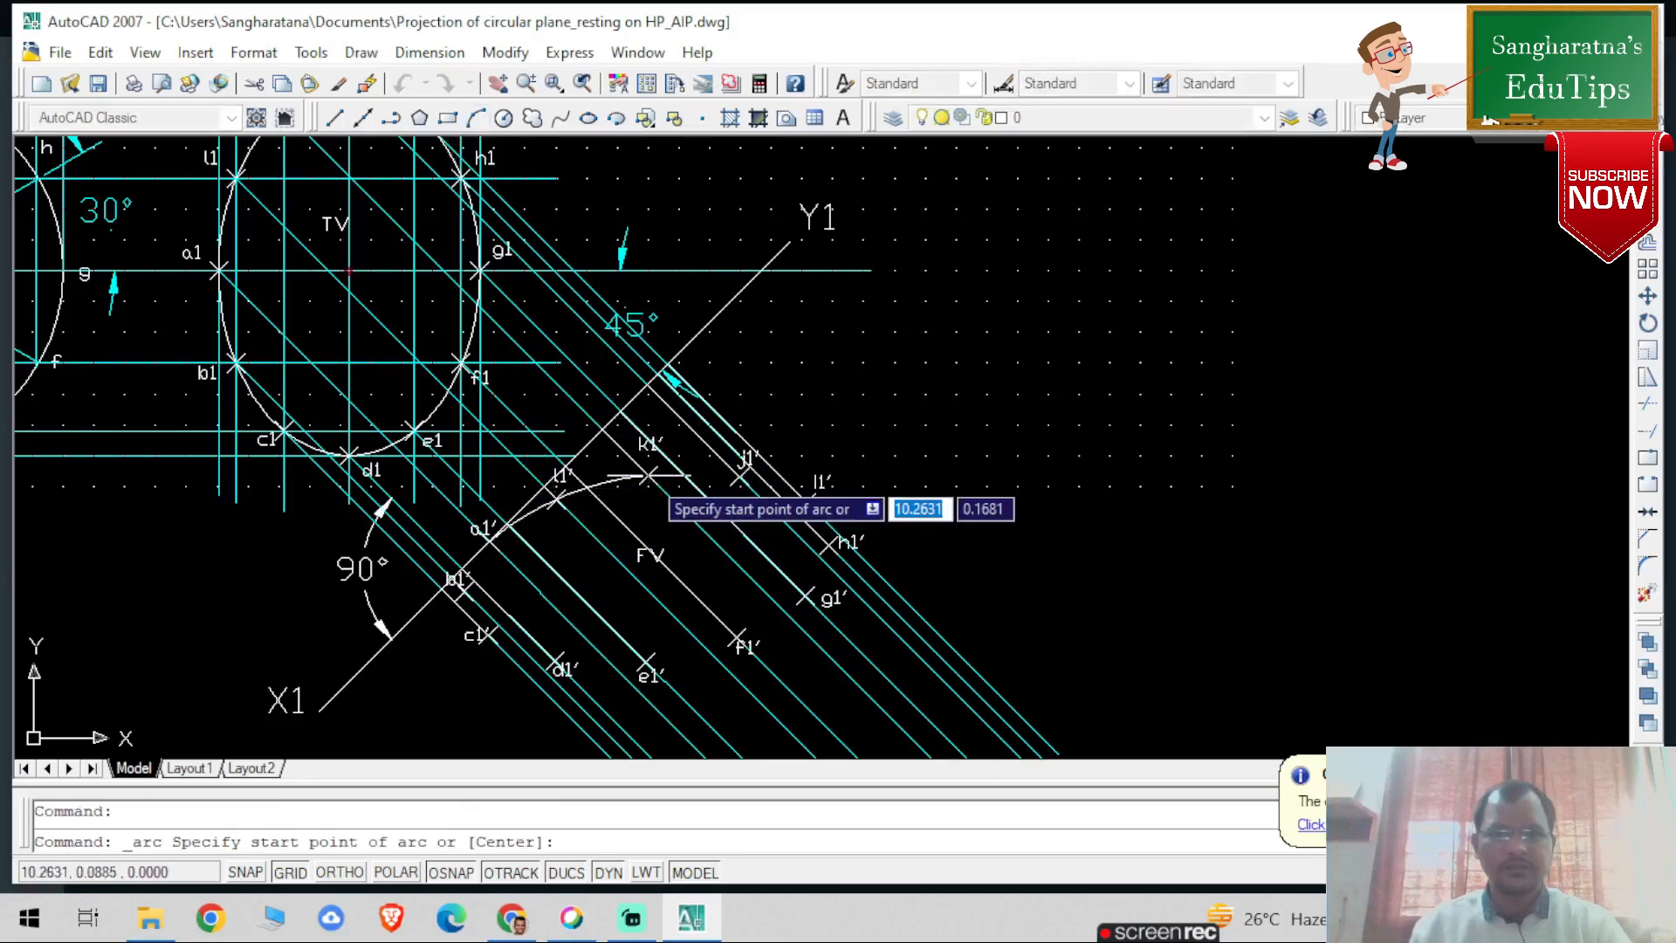
{"action": "left_click", "coordinate": [647, 474]}
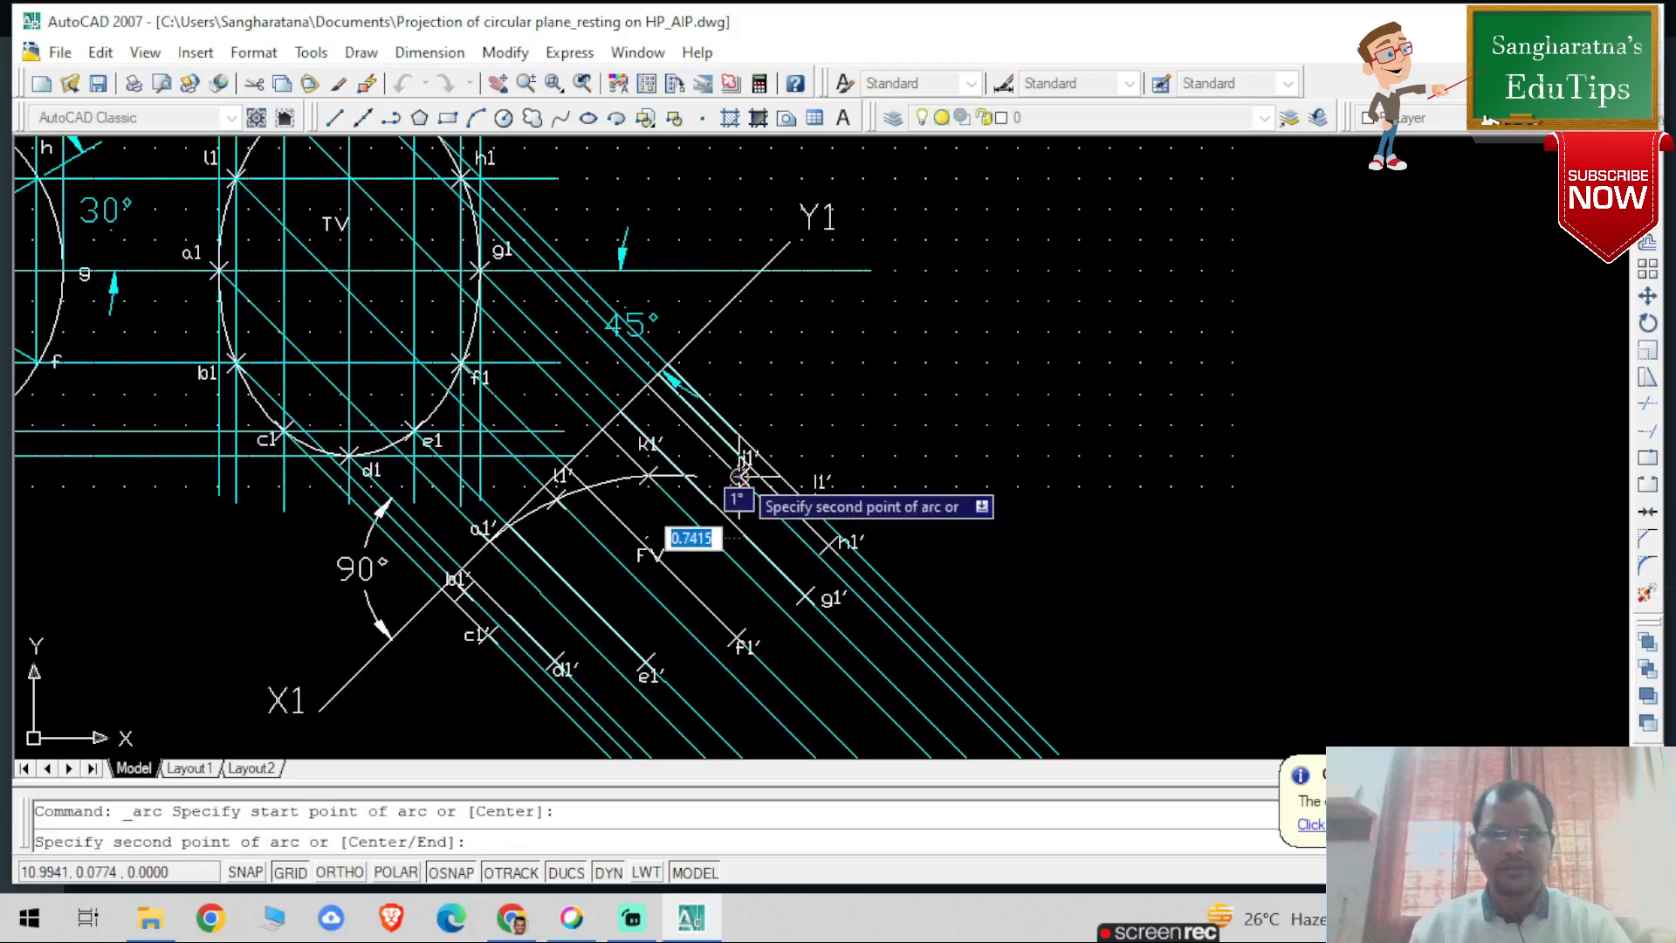
{"action": "left_click", "coordinate": [739, 477]}
{"action": "left_click", "coordinate": [811, 500]}
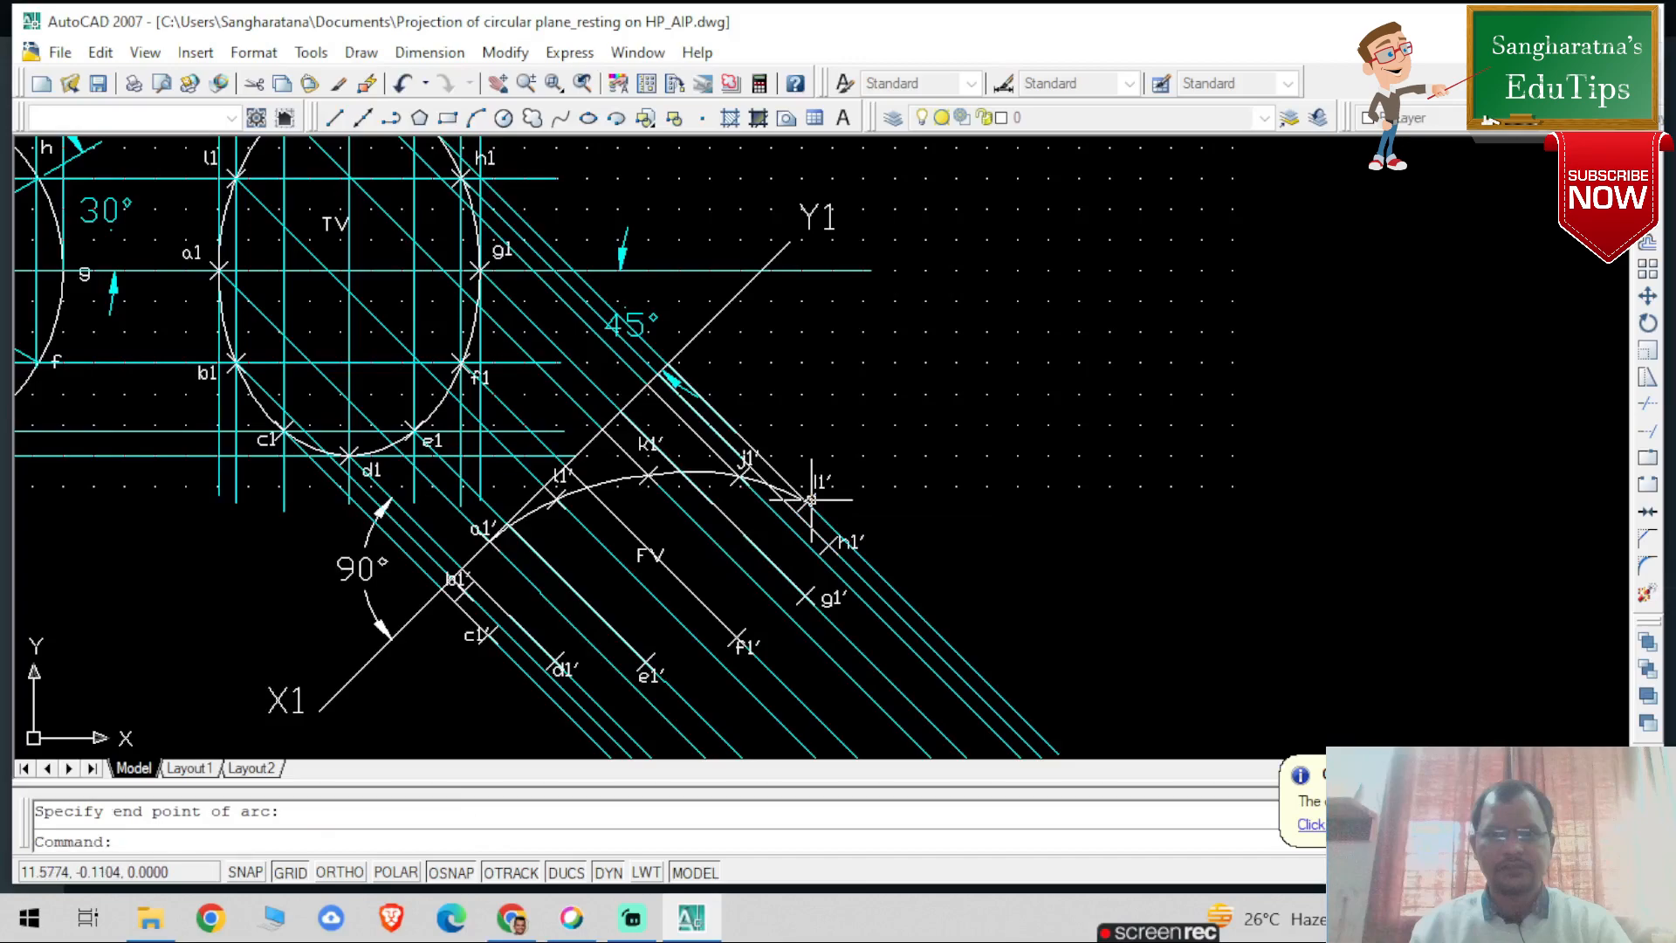
{"action": "left_click", "coordinate": [476, 118]}
{"action": "left_click", "coordinate": [797, 496]}
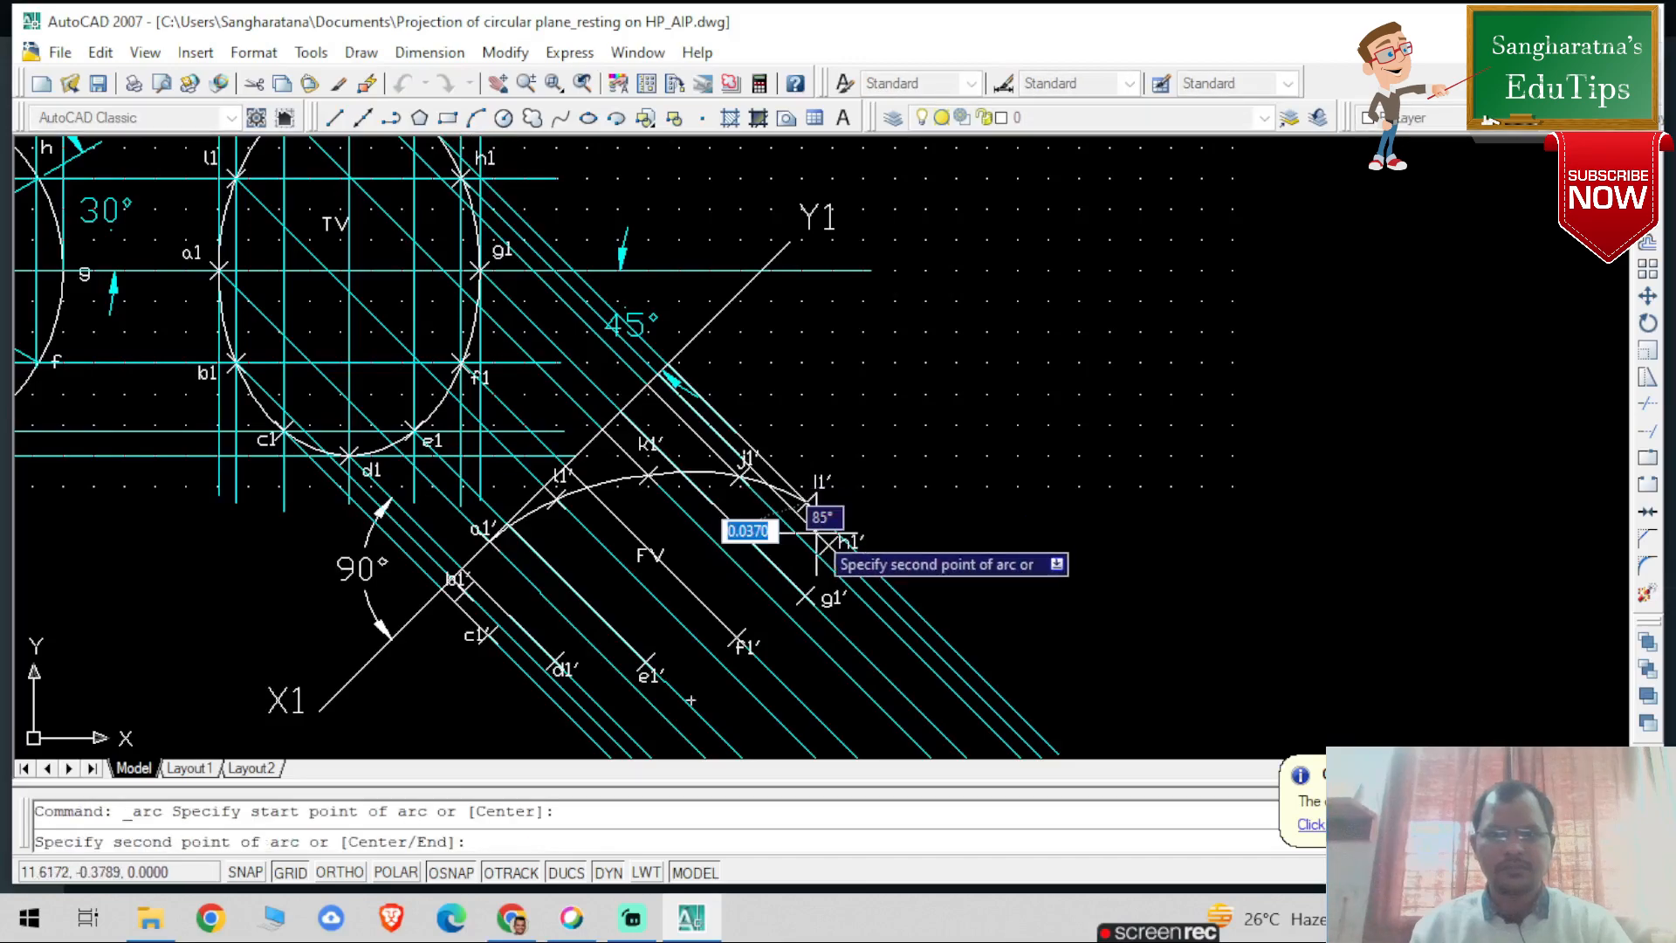
{"action": "left_click", "coordinate": [822, 542]}
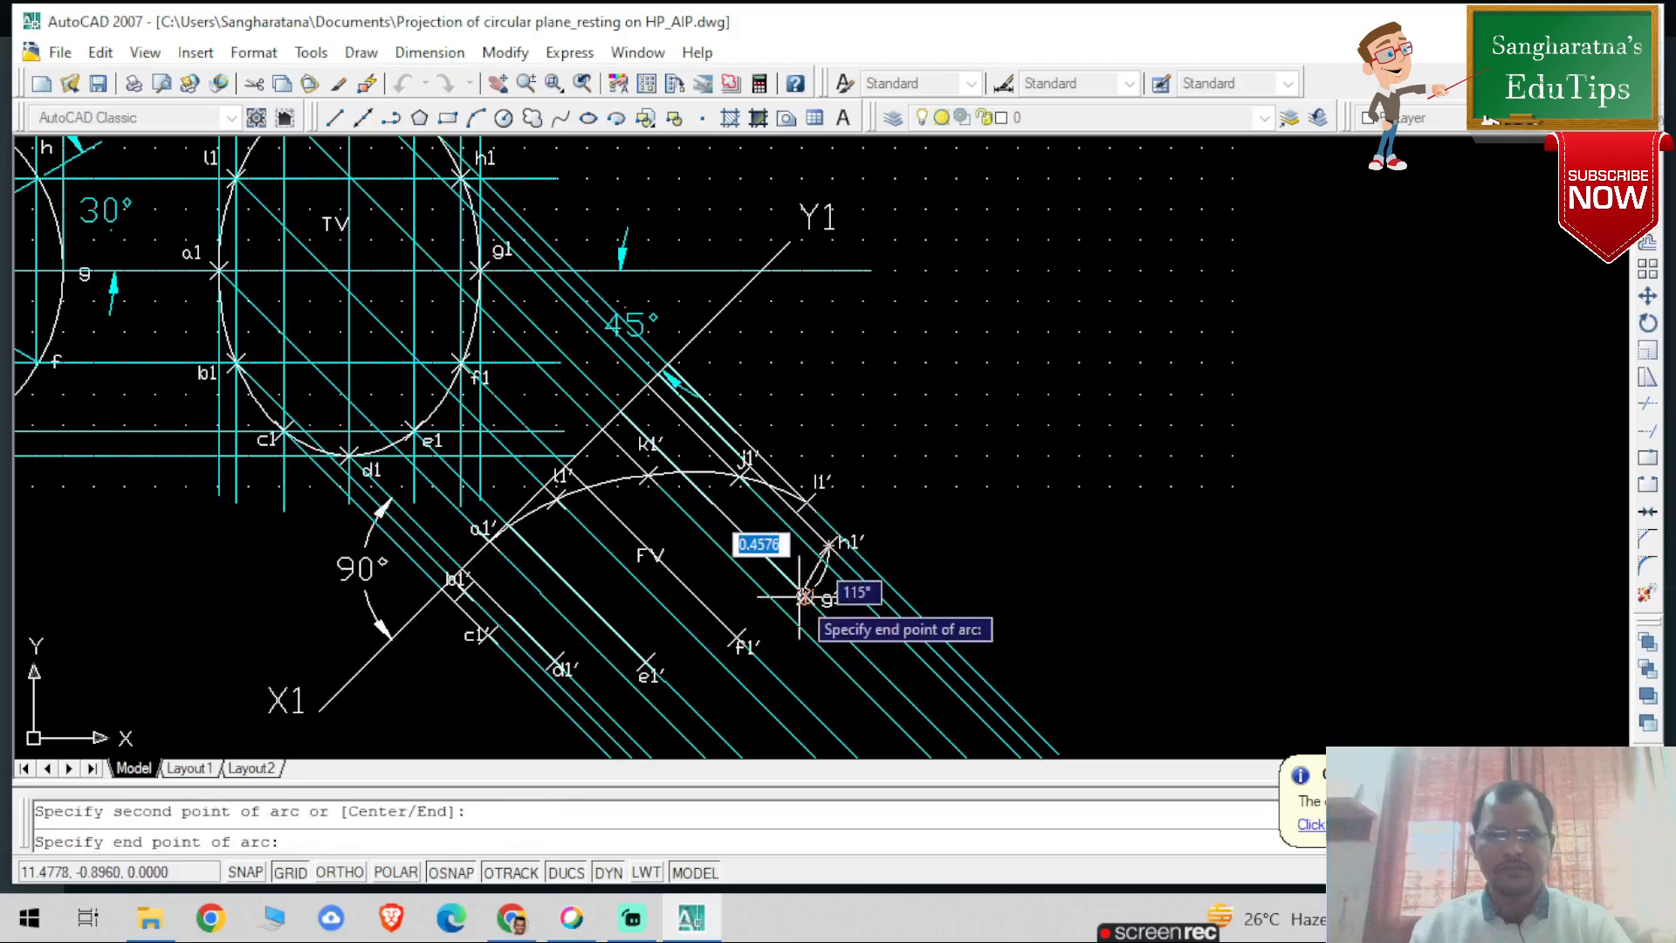
{"action": "left_click", "coordinate": [804, 597]}
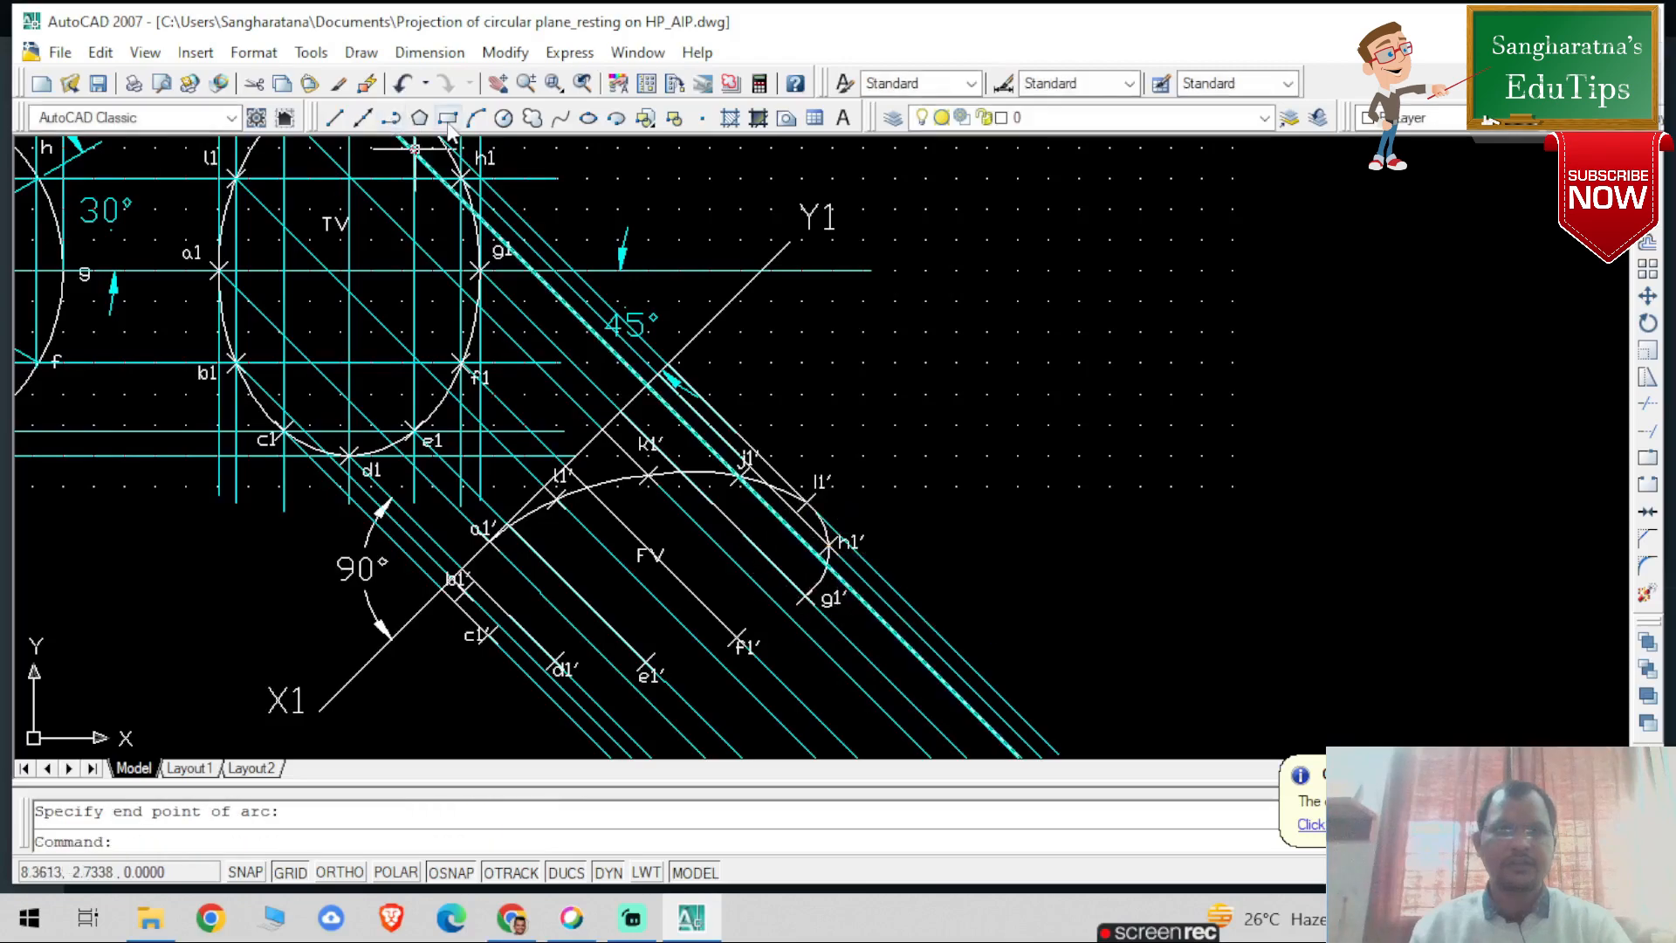
Continue the auxiliary-view curve with three-point arcs through g1', f1' and e1', and through e1', d1' and c1'
{"action": "left_click", "coordinate": [476, 117]}
{"action": "left_click", "coordinate": [804, 597]}
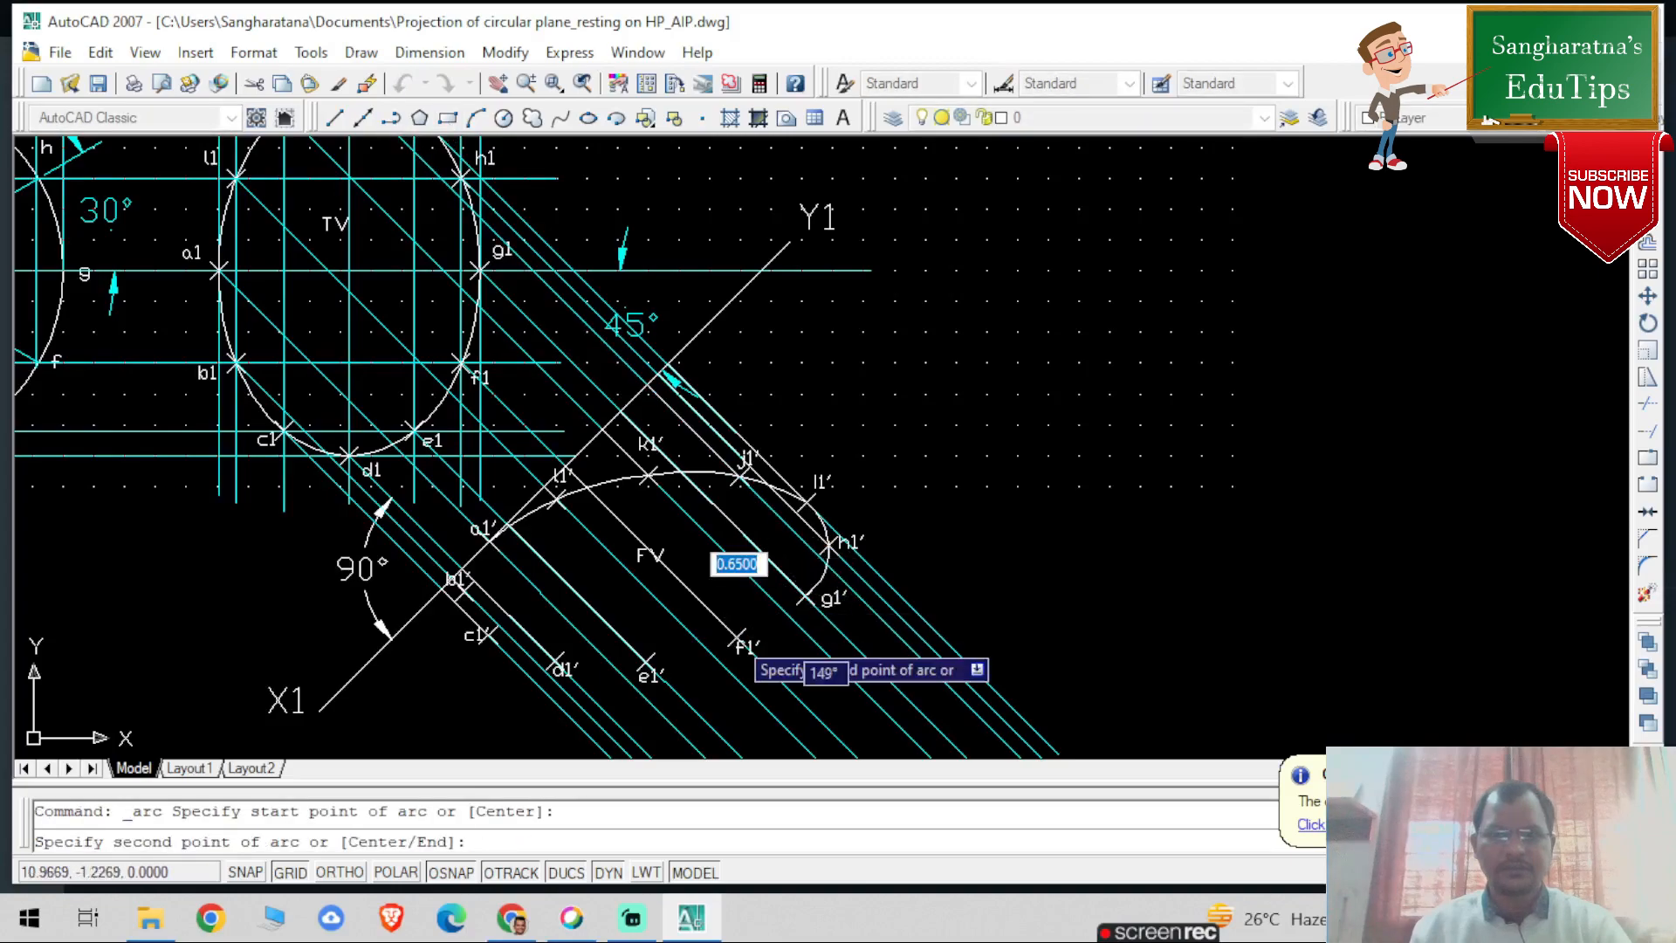
{"action": "left_click", "coordinate": [740, 640]}
{"action": "left_click", "coordinate": [647, 661]}
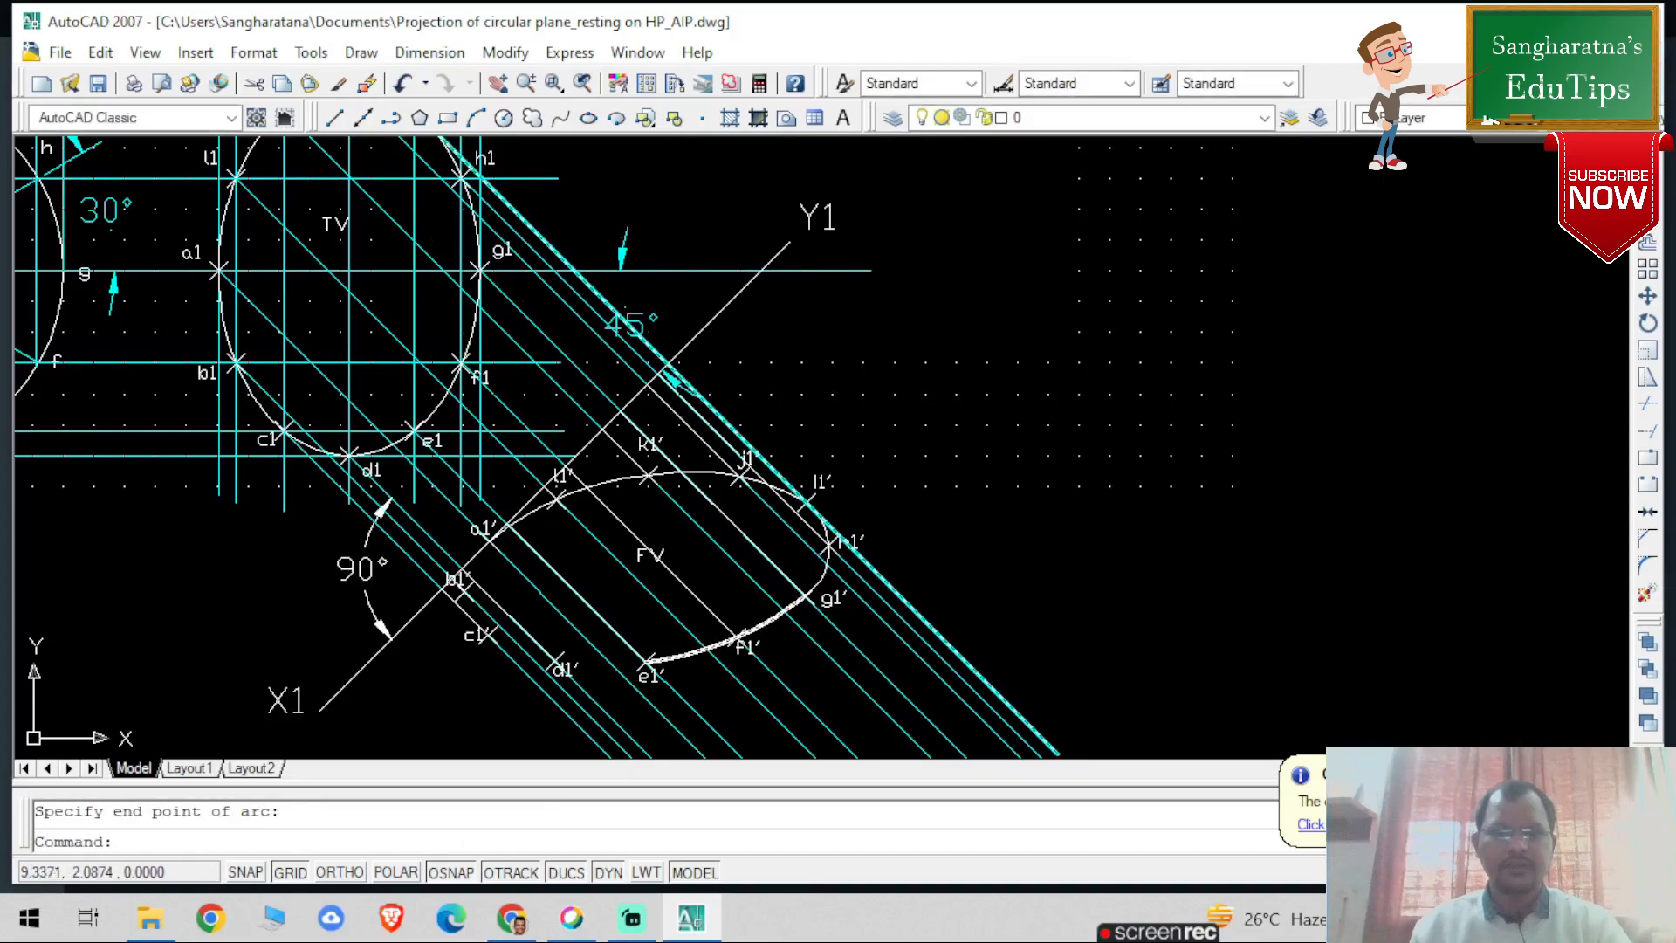
{"action": "key", "text": "Return"}
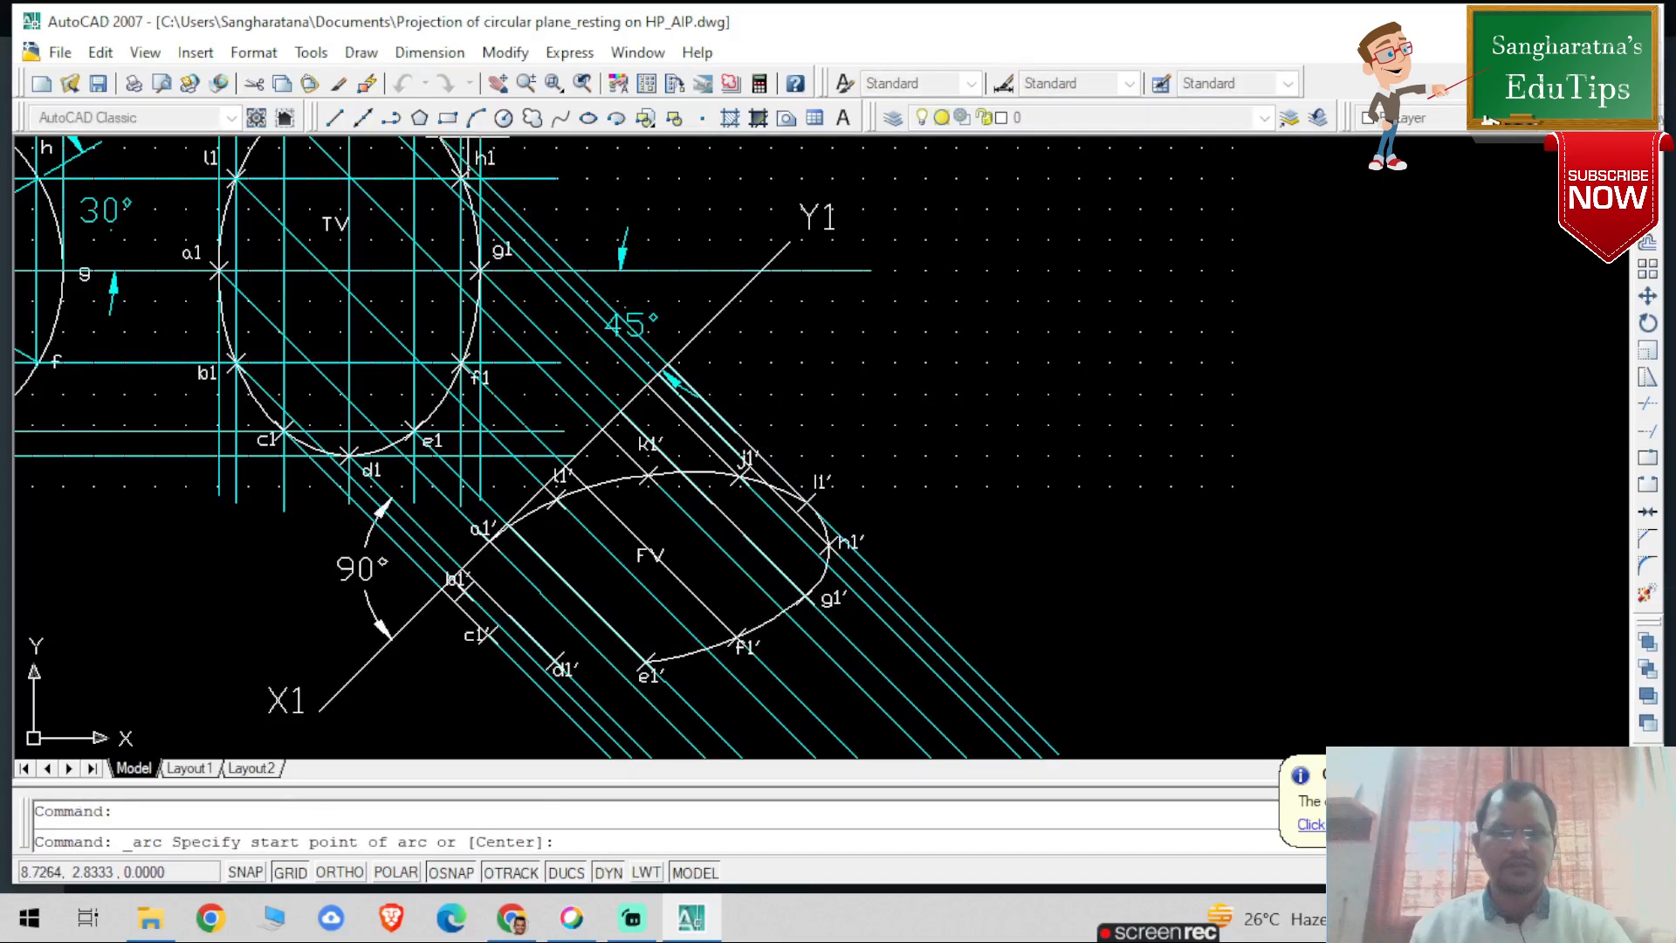
{"action": "left_click", "coordinate": [647, 661]}
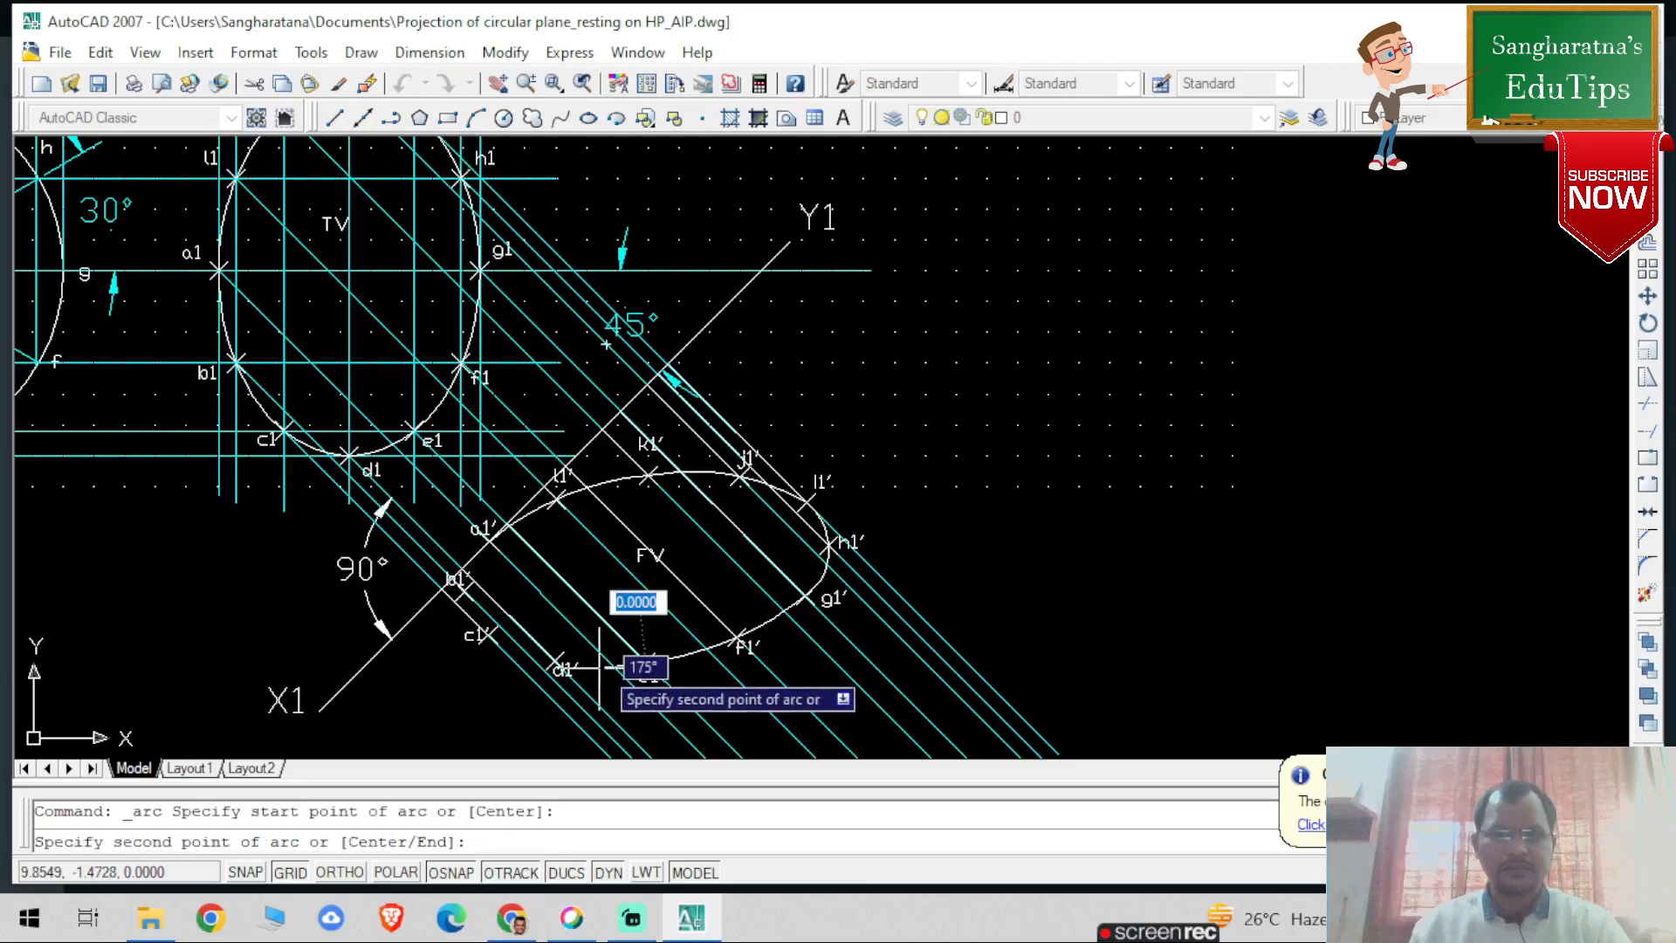
{"action": "left_click", "coordinate": [560, 667]}
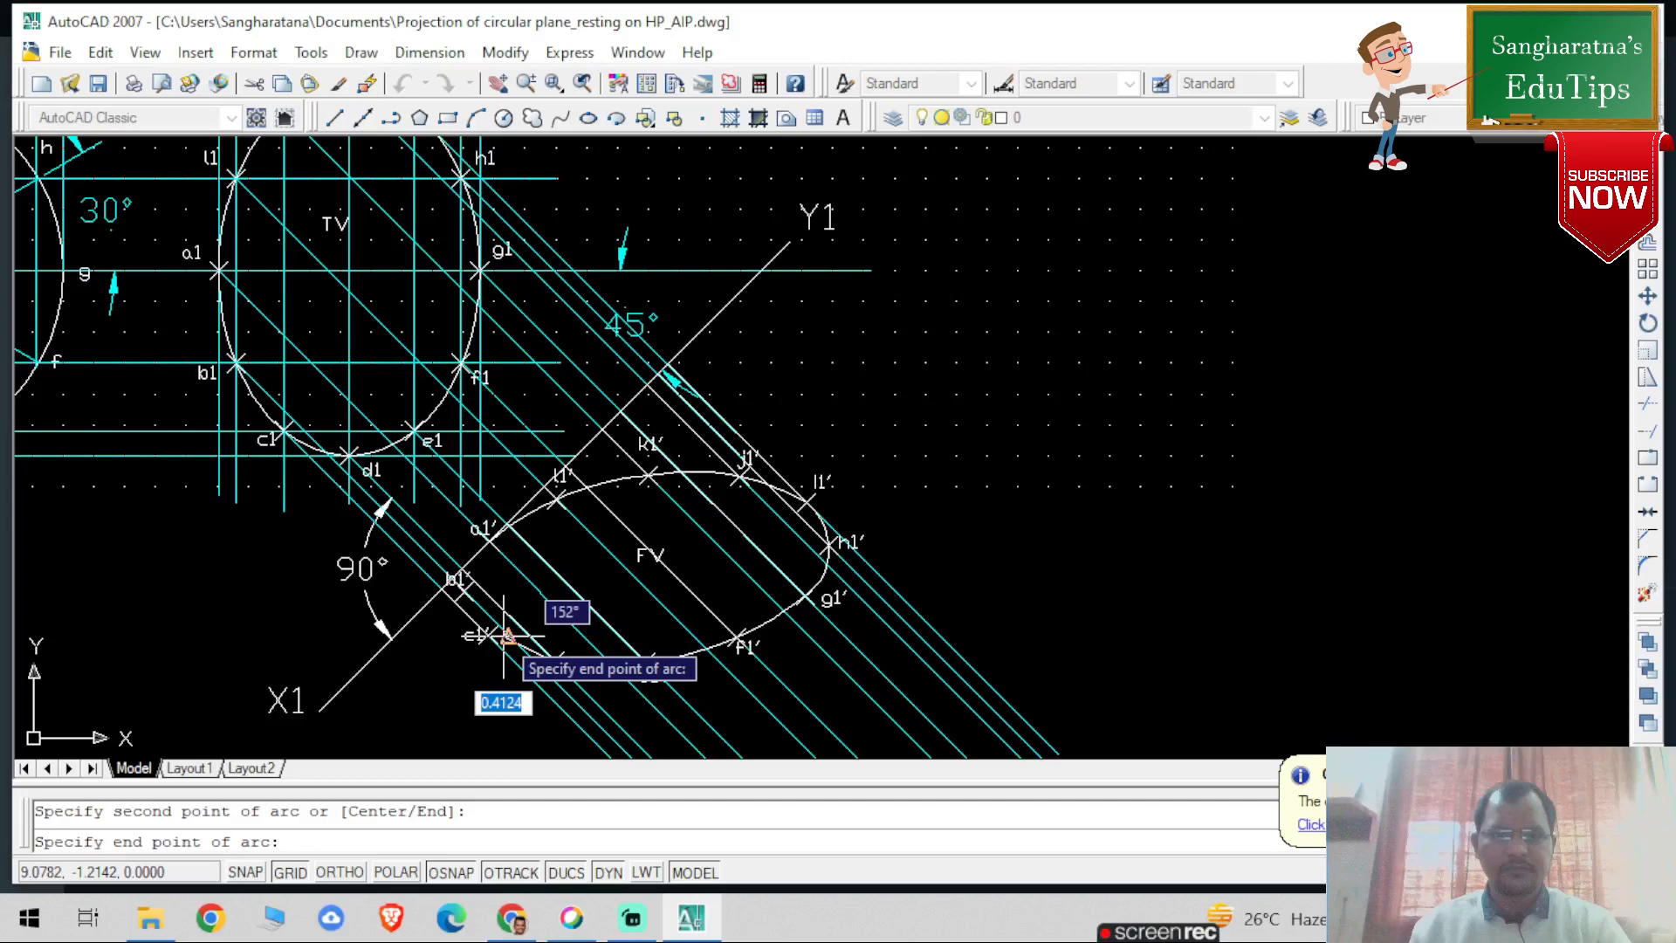
{"action": "left_click", "coordinate": [505, 637]}
Close the auxiliary-view curve with a three-point arc through c1', b1' and a1'
{"action": "left_click", "coordinate": [476, 117]}
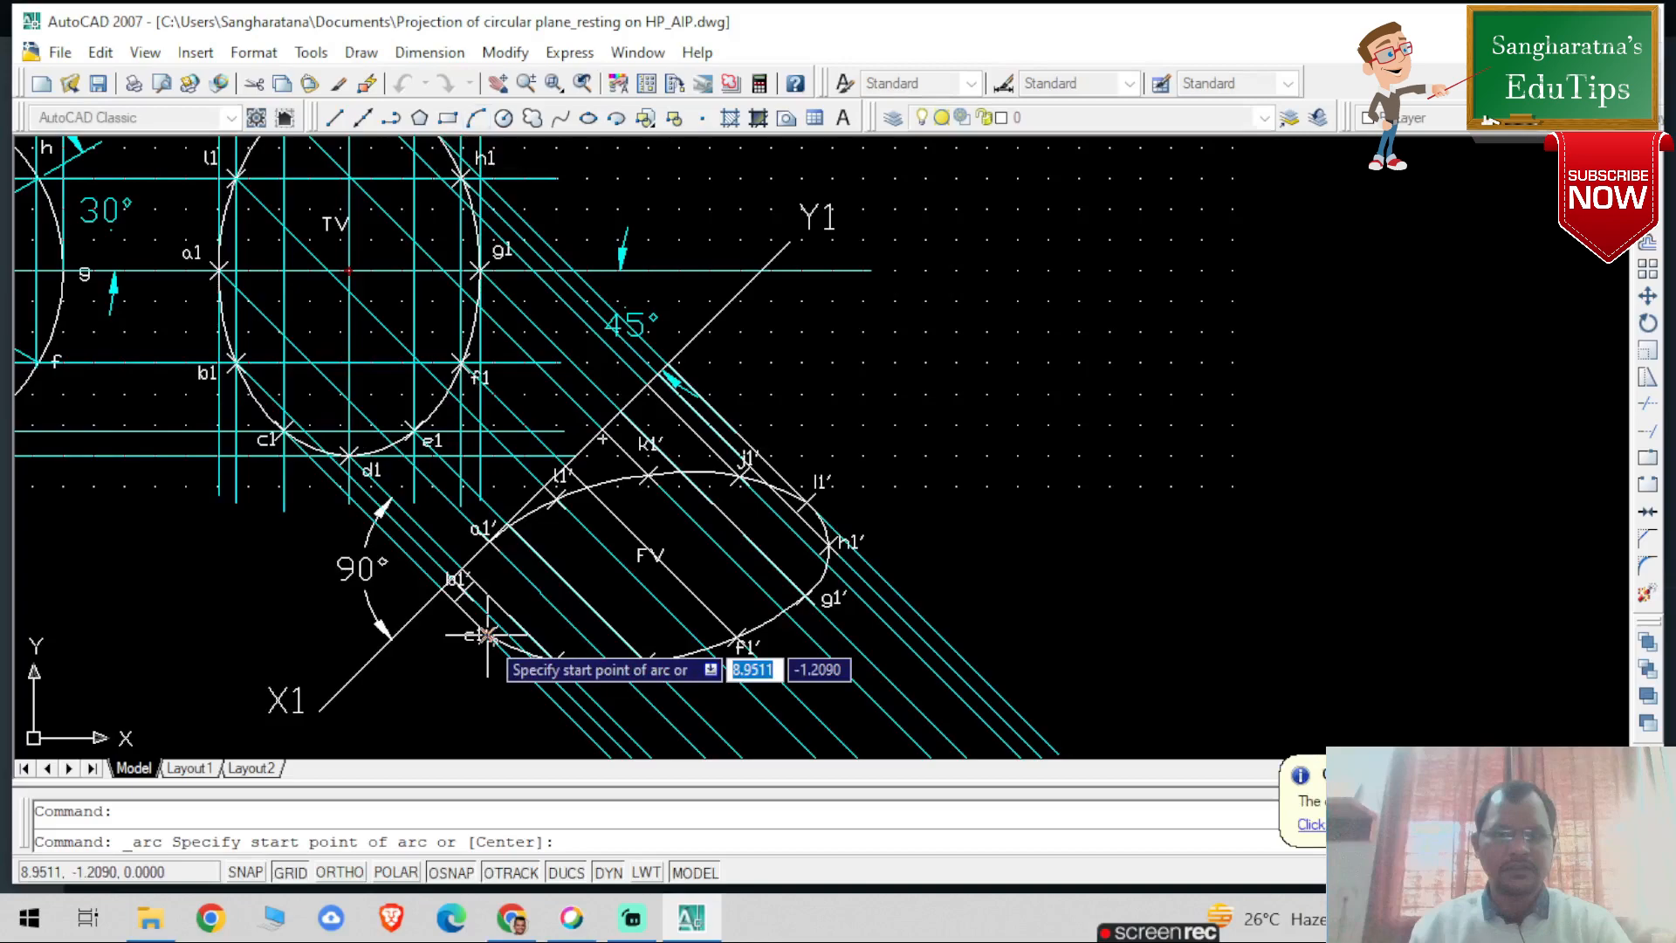
{"action": "scroll", "coordinate": [487, 636], "scroll_direction": "up", "scroll_amount": 2}
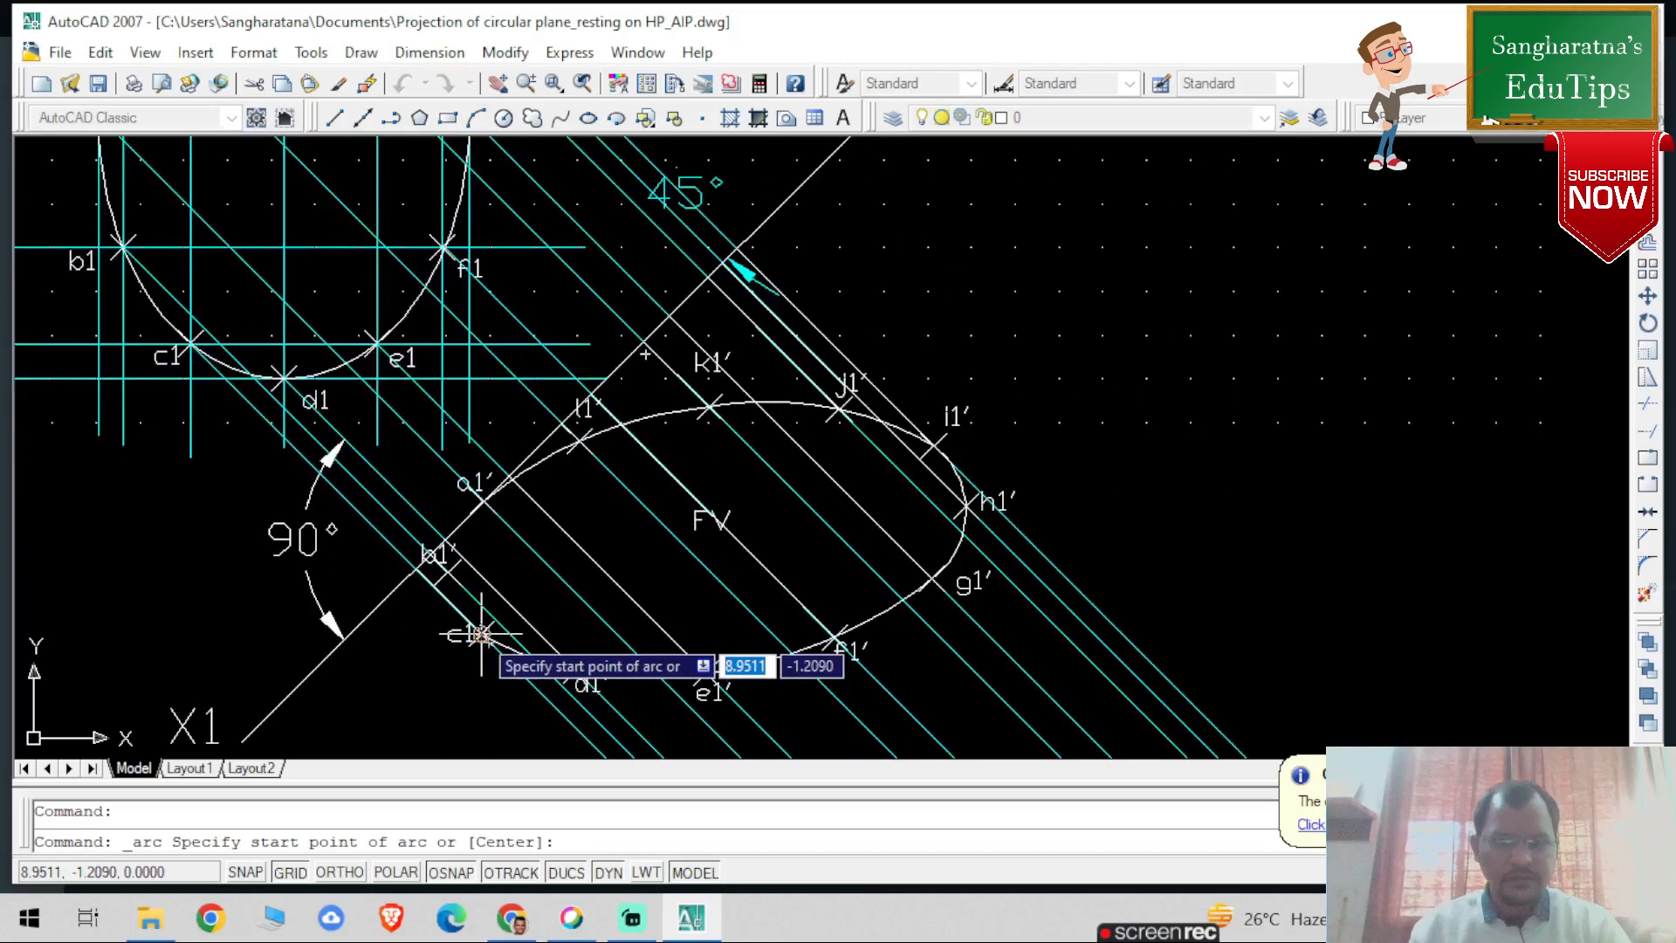
{"action": "left_click", "coordinate": [481, 635]}
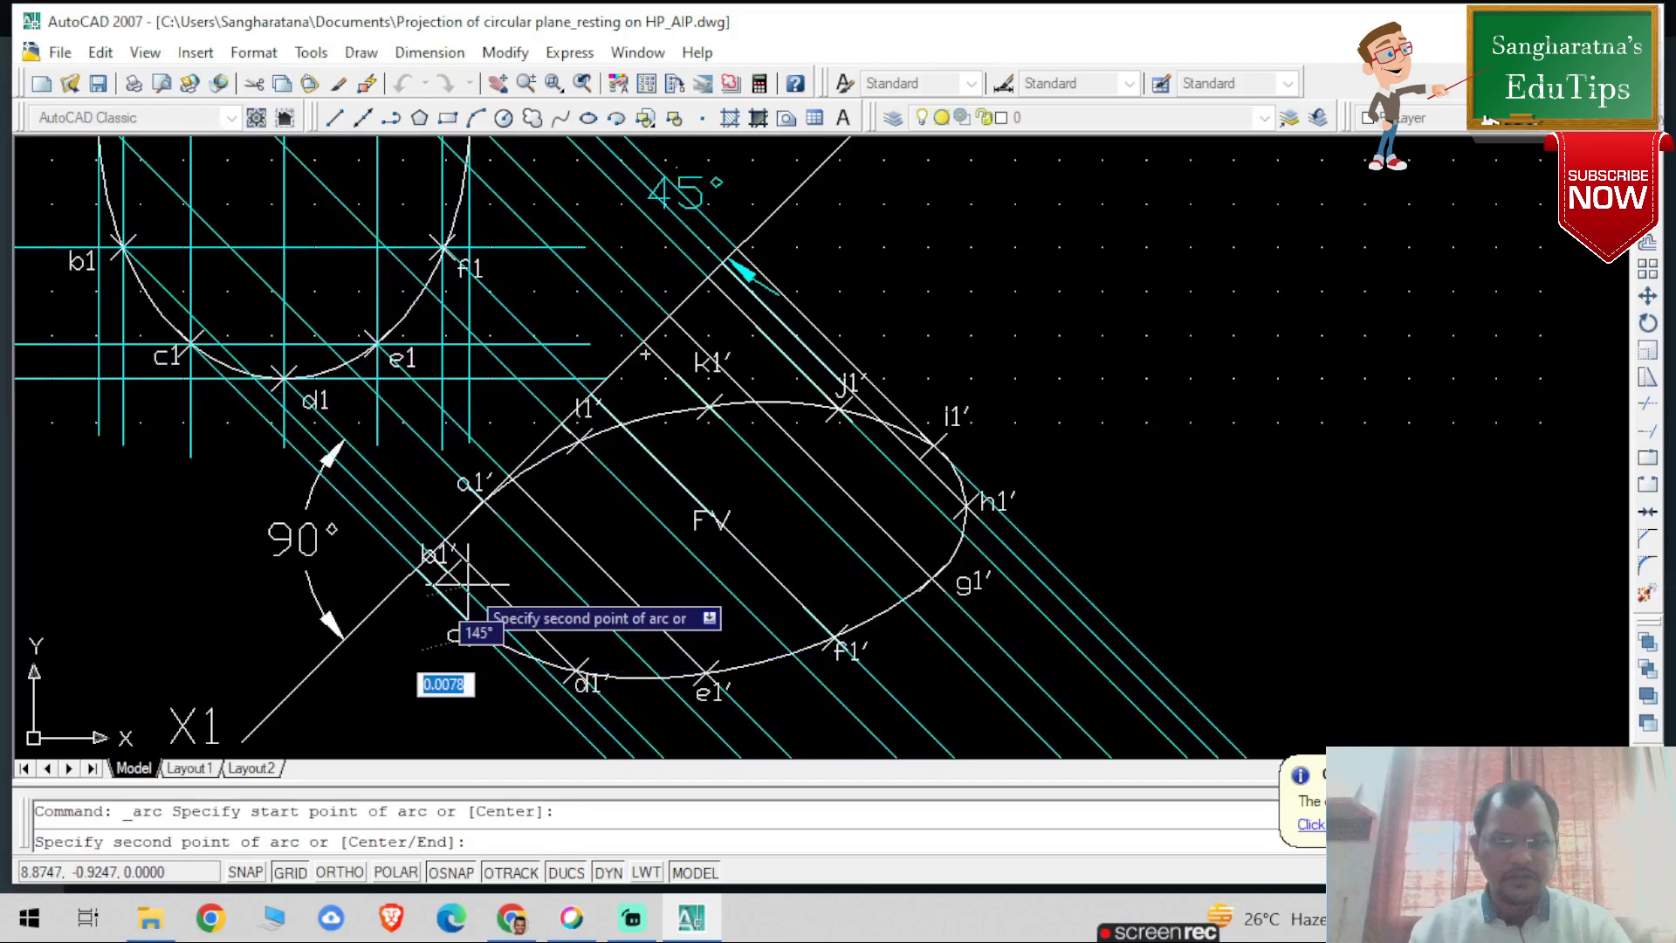
{"action": "left_click", "coordinate": [449, 567]}
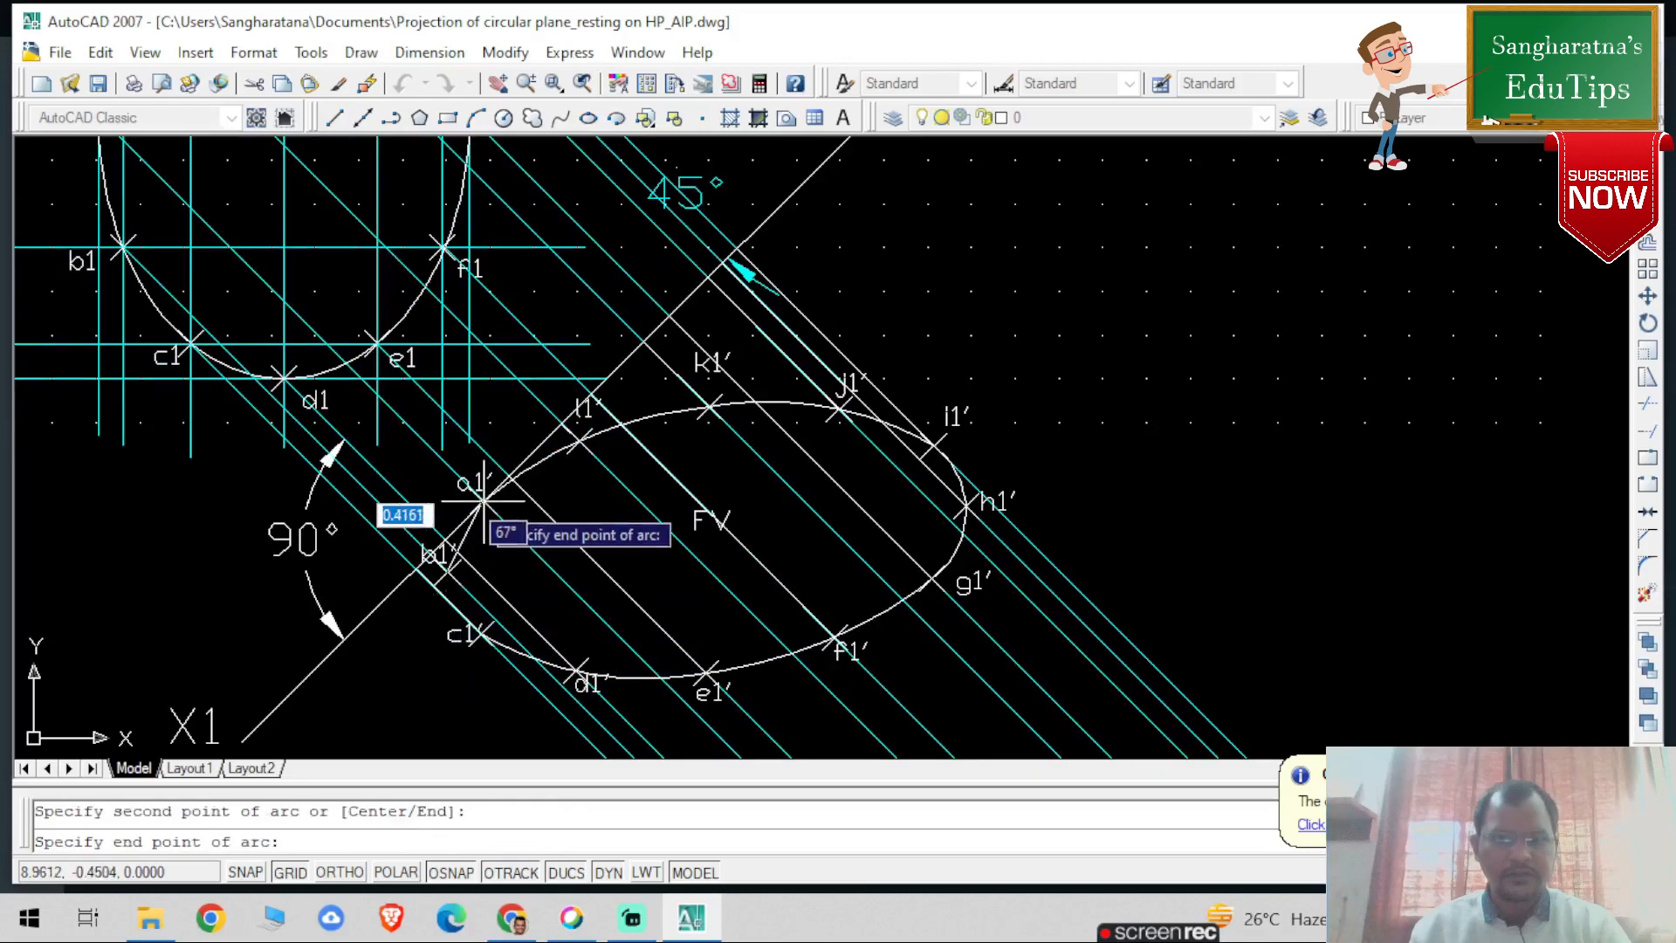
{"action": "left_click", "coordinate": [482, 500]}
{"action": "key", "text": "Escape"}
Review the finished auxiliary view, then the complete drawing with its problem statement and all projections using Zoom All
{"action": "scroll", "coordinate": [1152, 423], "scroll_direction": "down", "scroll_amount": 2}
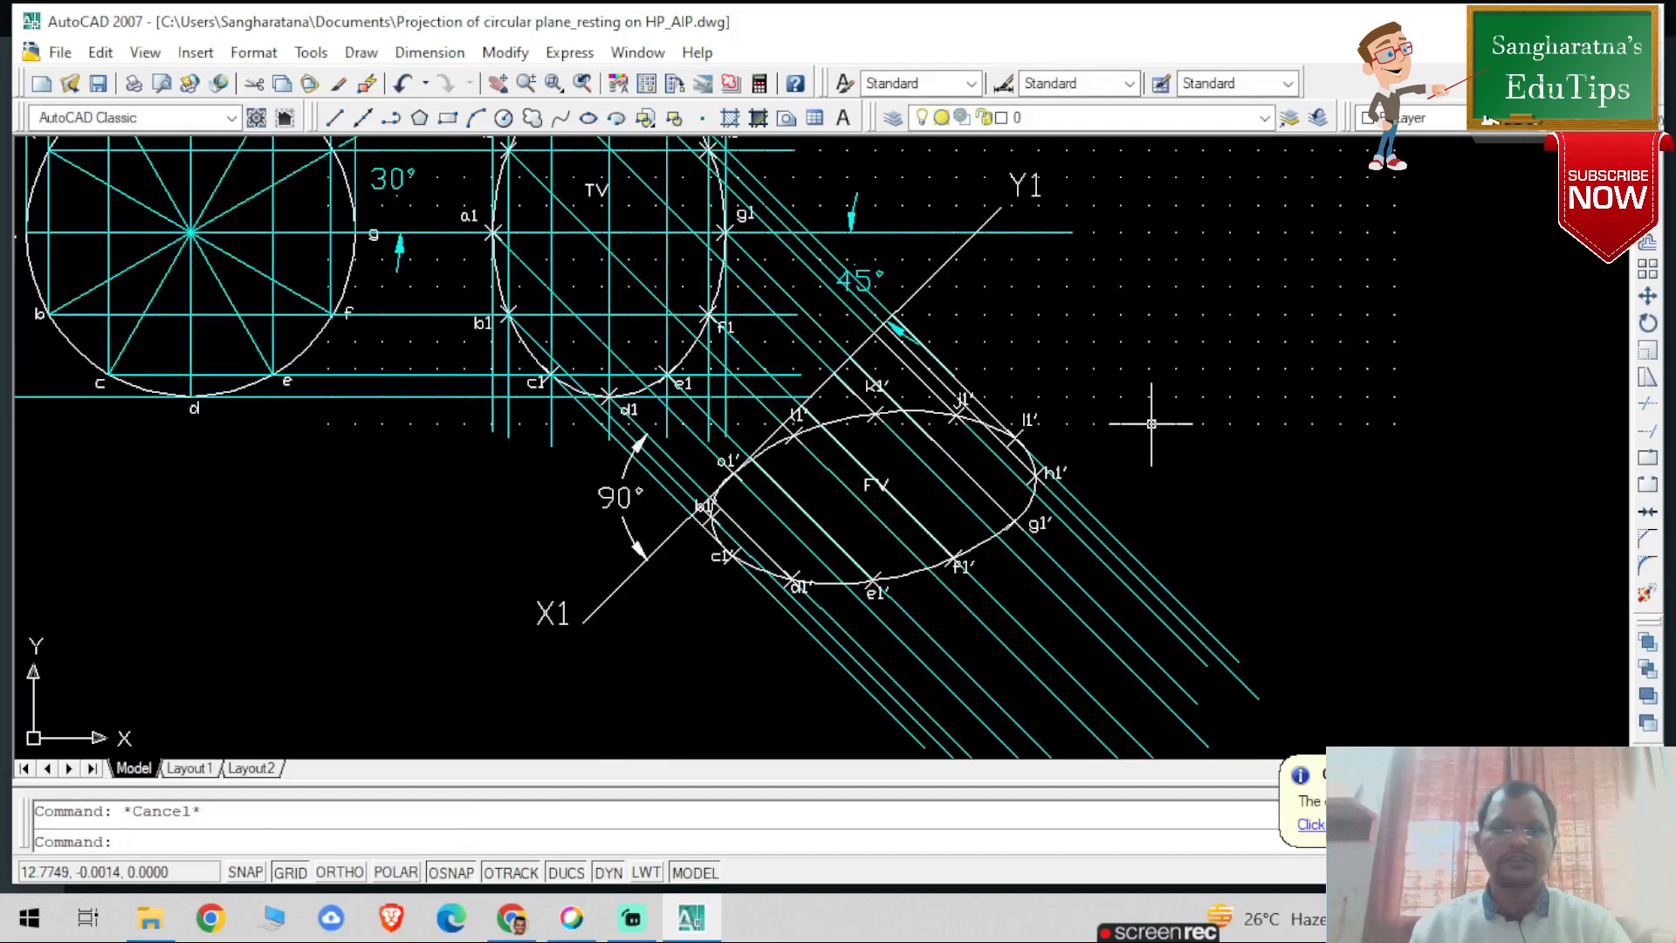
{"action": "scroll", "coordinate": [1152, 424], "scroll_direction": "down", "scroll_amount": 1}
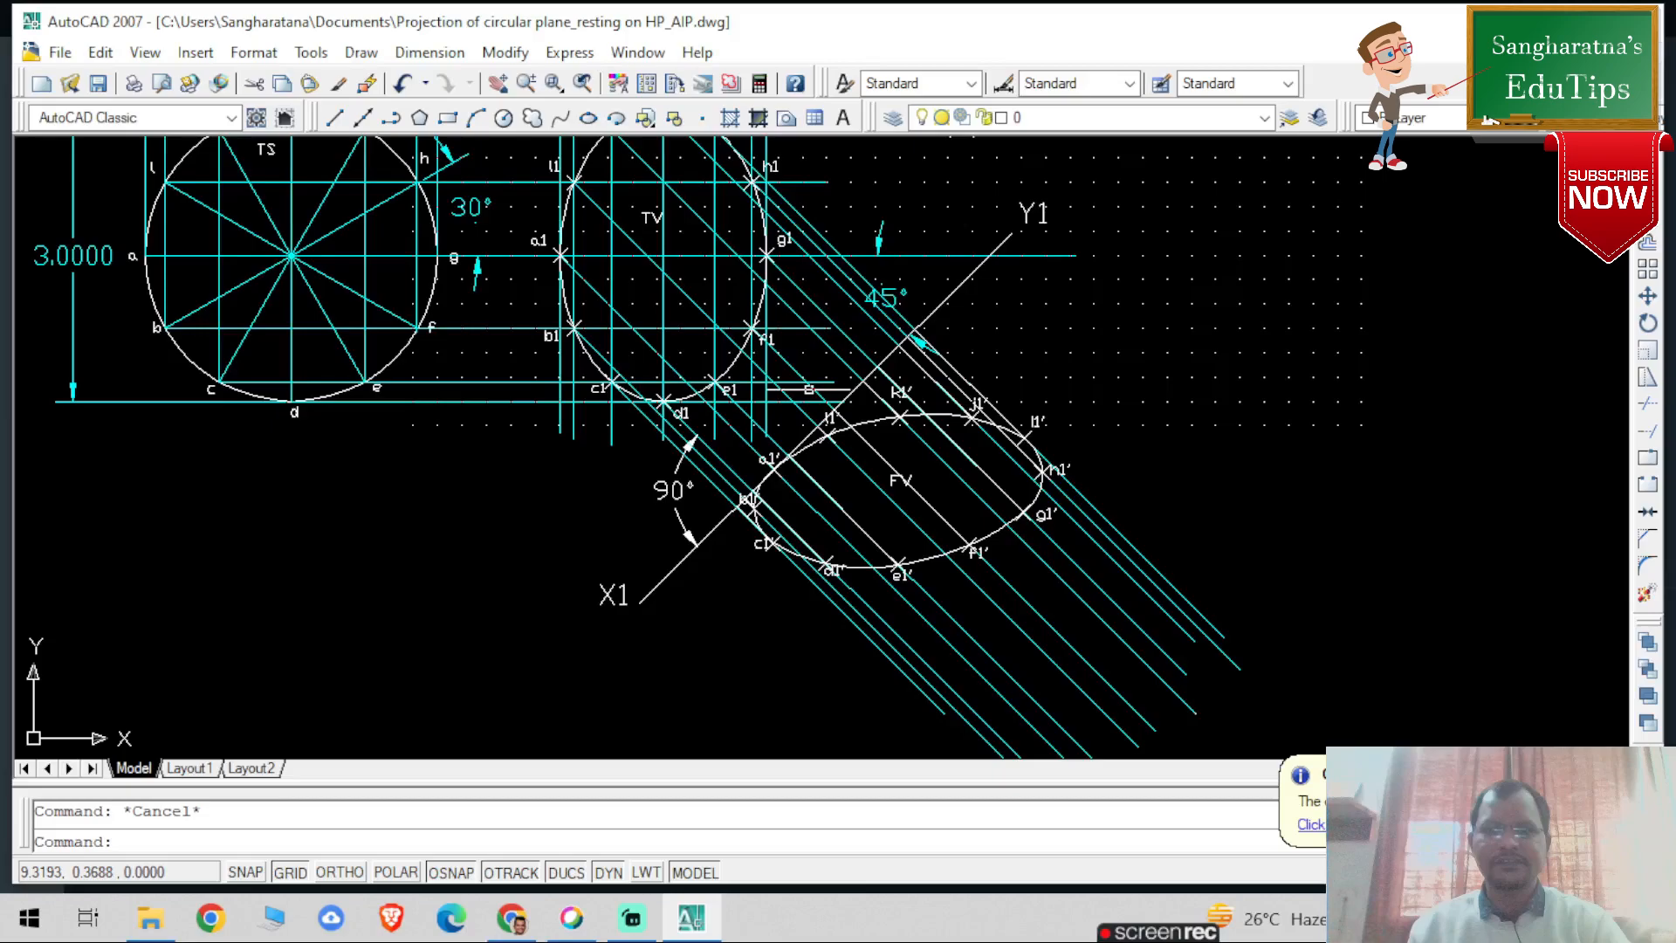
{"action": "scroll", "coordinate": [810, 390], "scroll_direction": "down", "scroll_amount": 4}
{"action": "scroll", "coordinate": [769, 271], "scroll_direction": "up", "scroll_amount": 2}
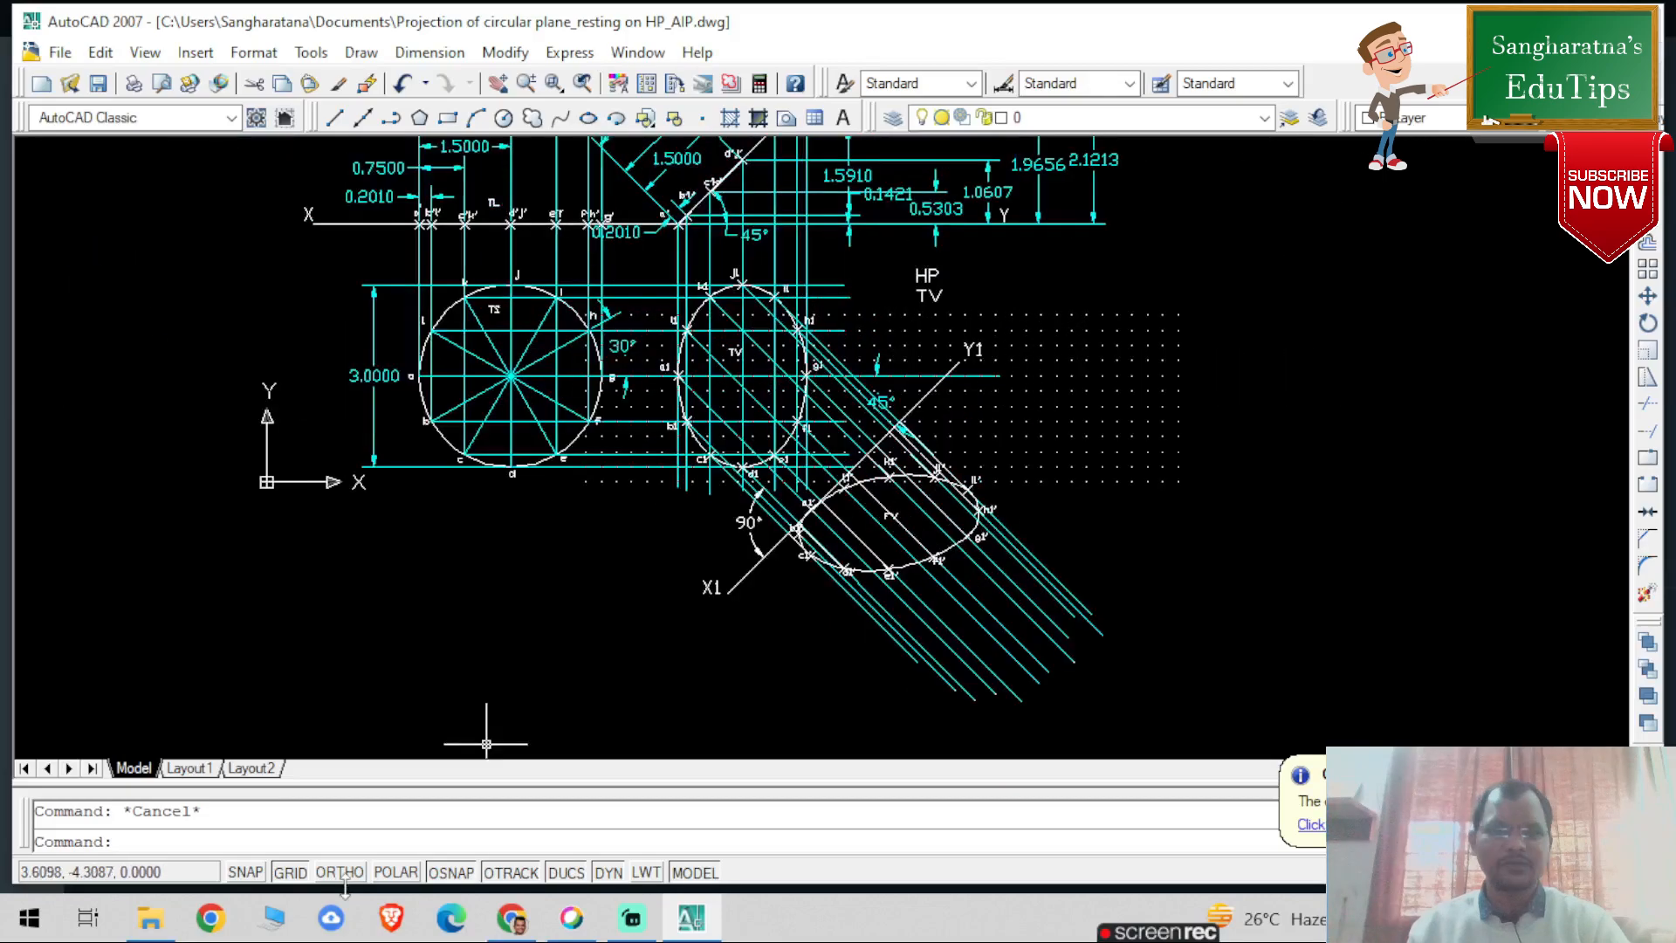
{"action": "type", "text": "z"}
{"action": "key", "text": "Return"}
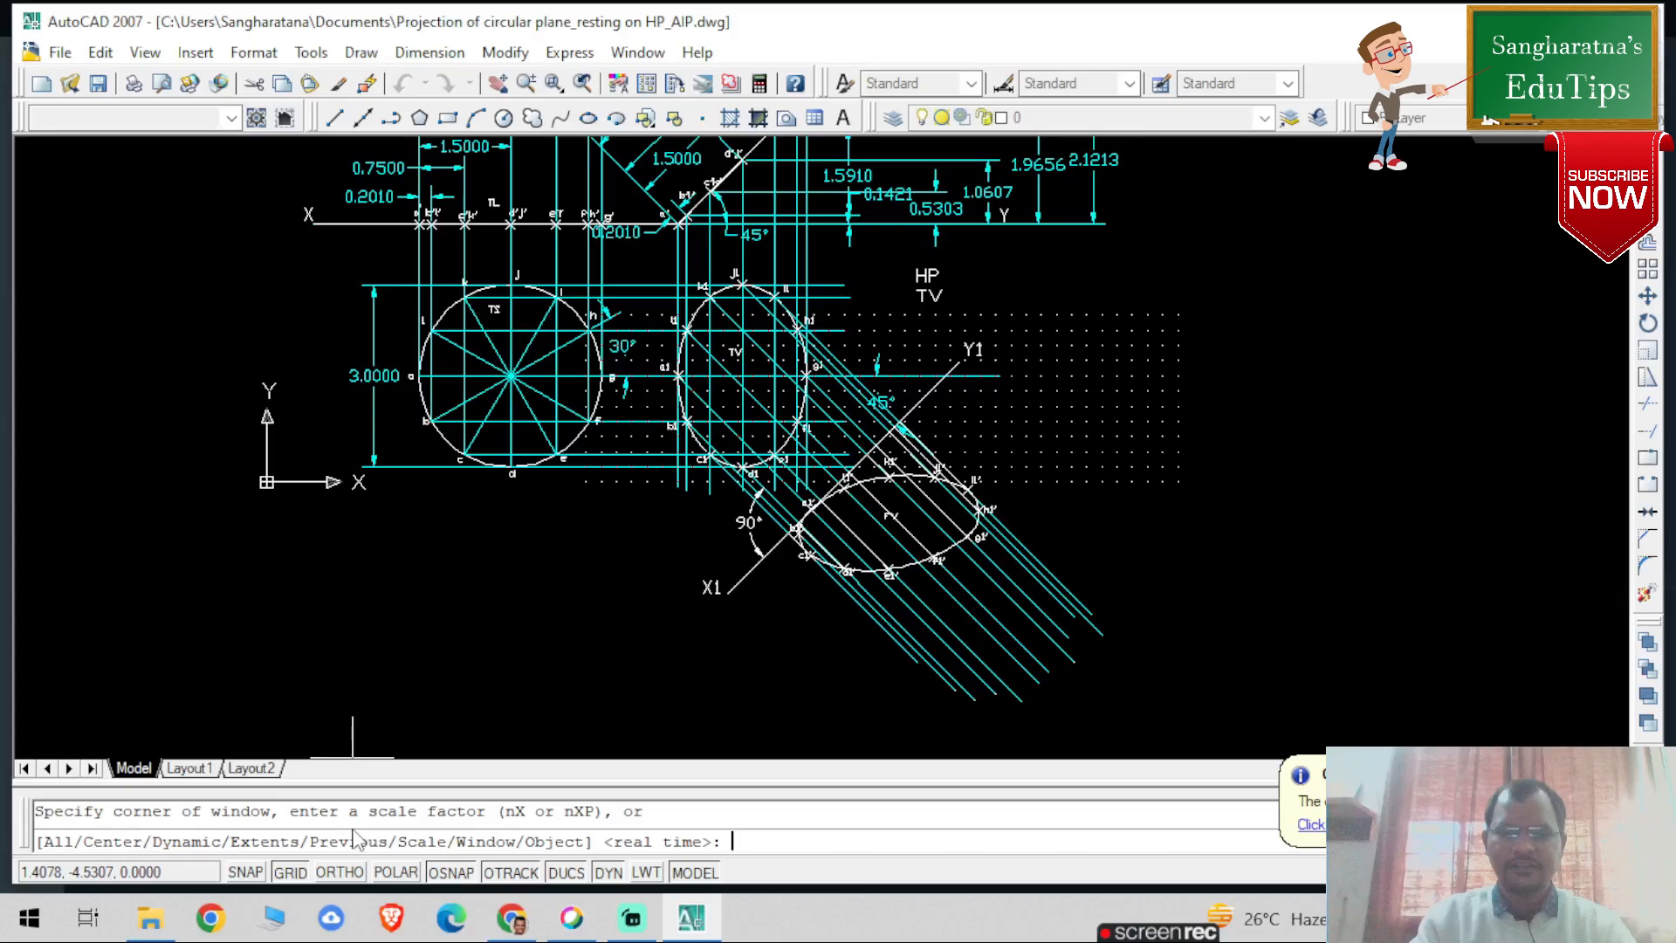
{"action": "type", "text": "a"}
{"action": "key", "text": "Return"}
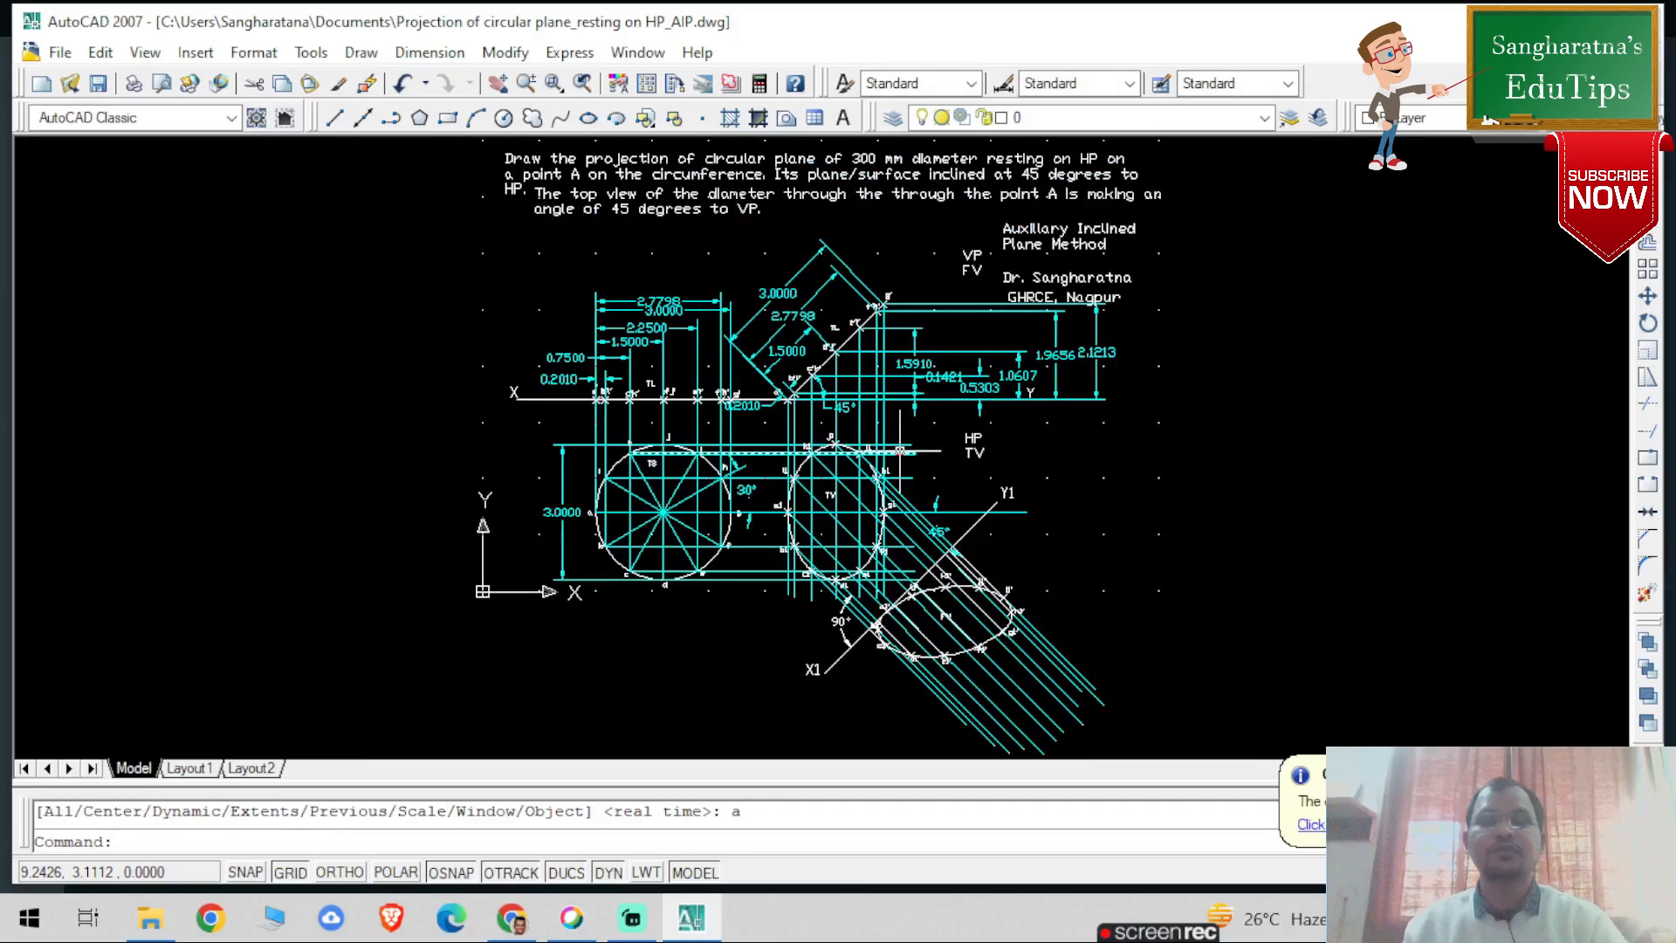